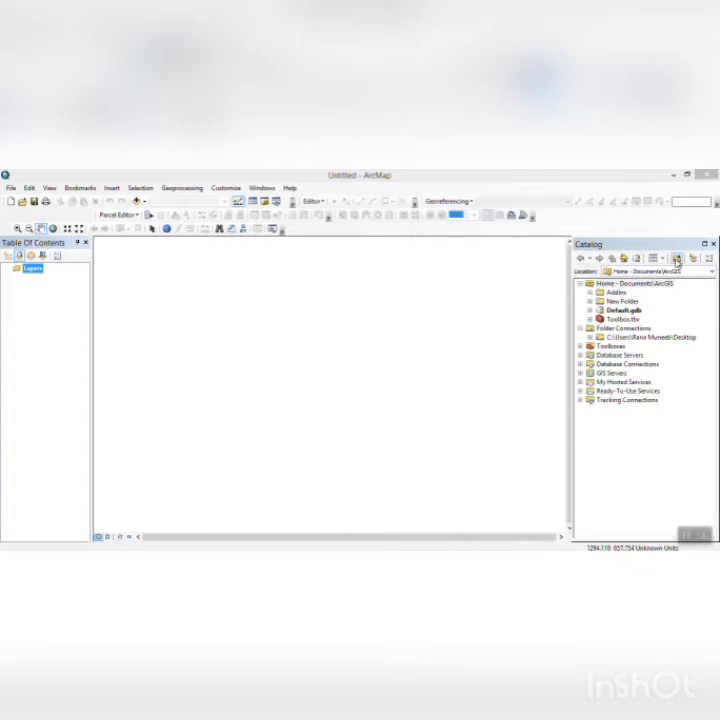
- Connect the catalog to the Desktop folder
left_click(676, 260)
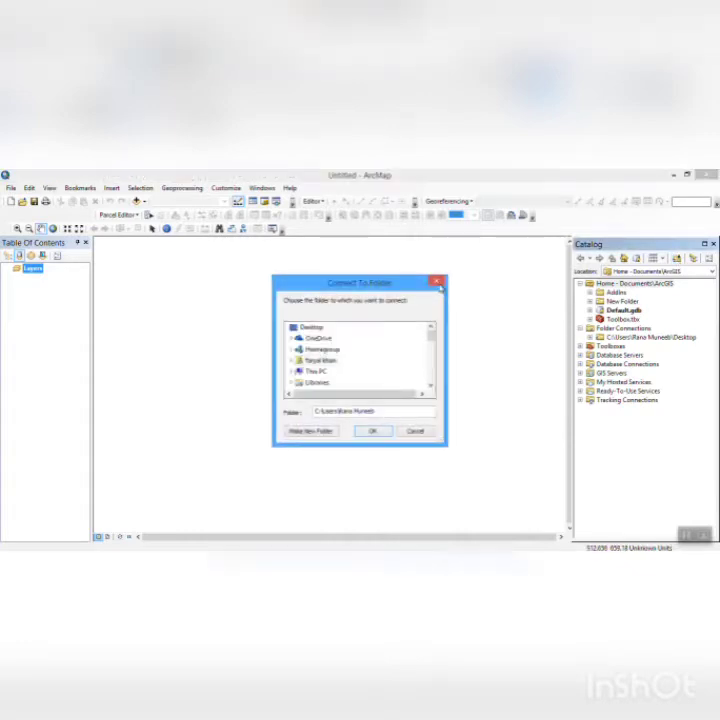
left_click(309, 327)
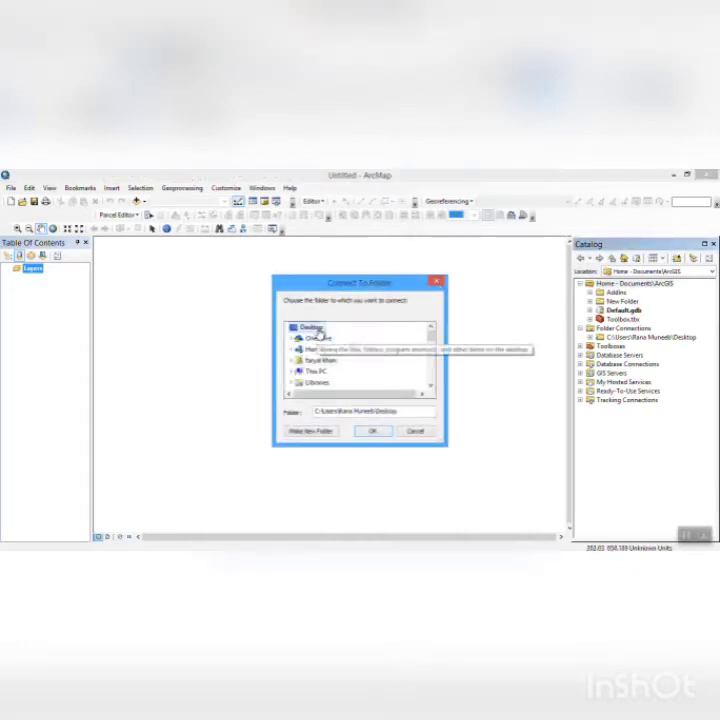
left_click(373, 432)
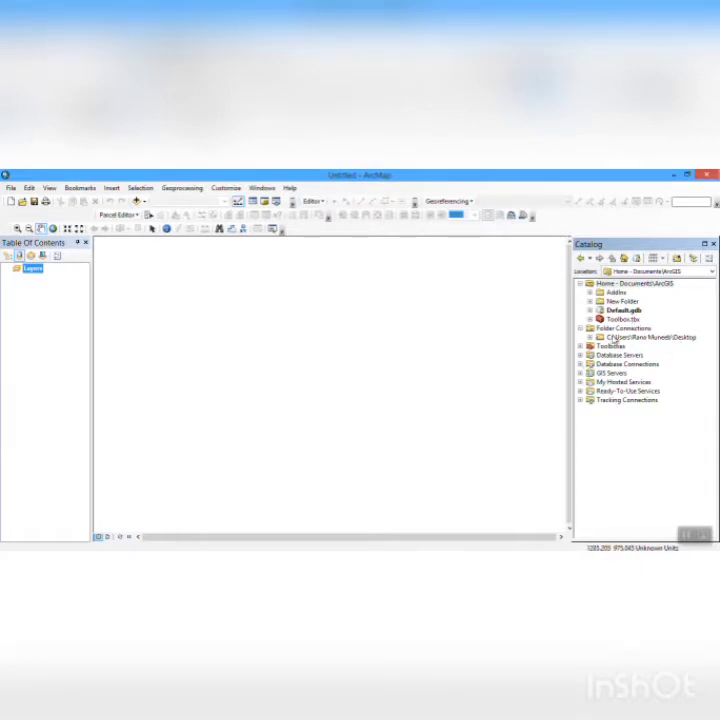
- Open the map document ParcelEditing.mxd from the Parcel Editing folder of the Desktop connection
left_click(590, 338)
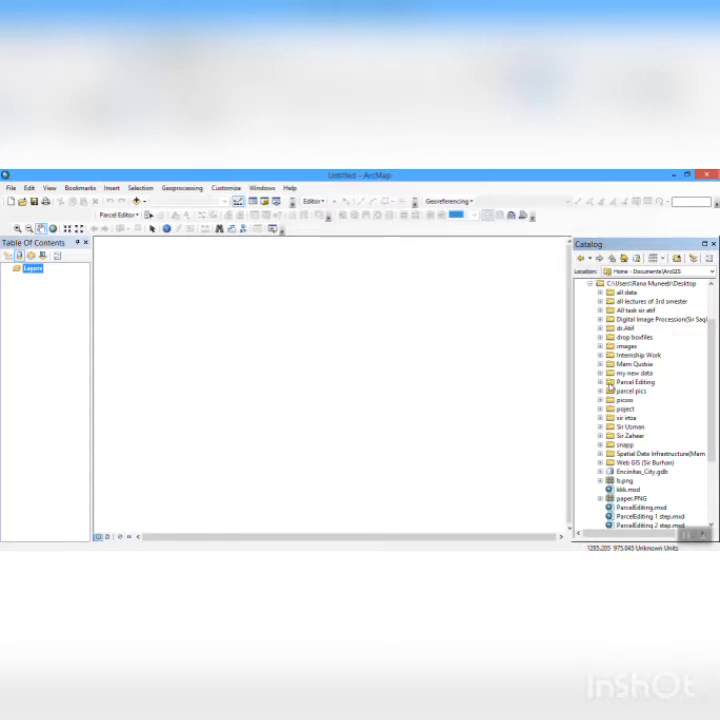
left_click(600, 382)
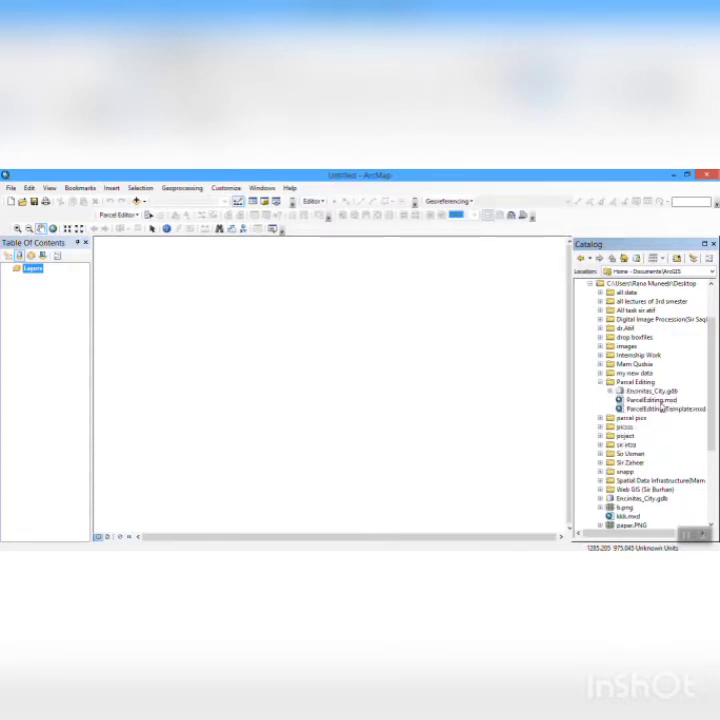
left_click(656, 401)
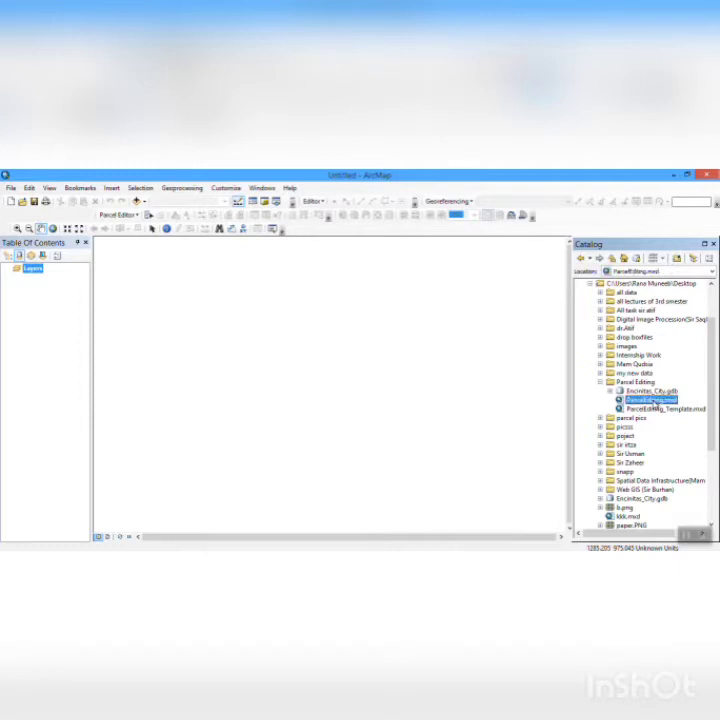
double_click(656, 401)
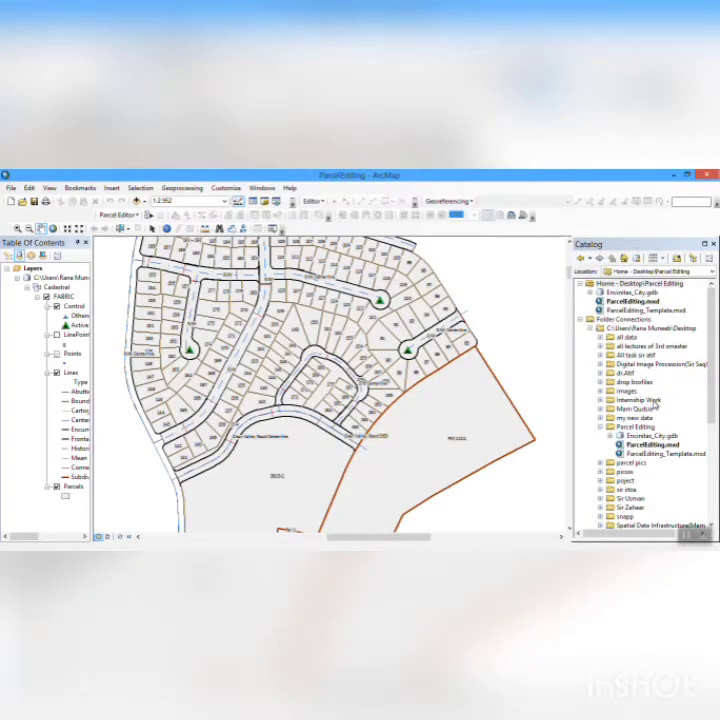
left_click(652, 401)
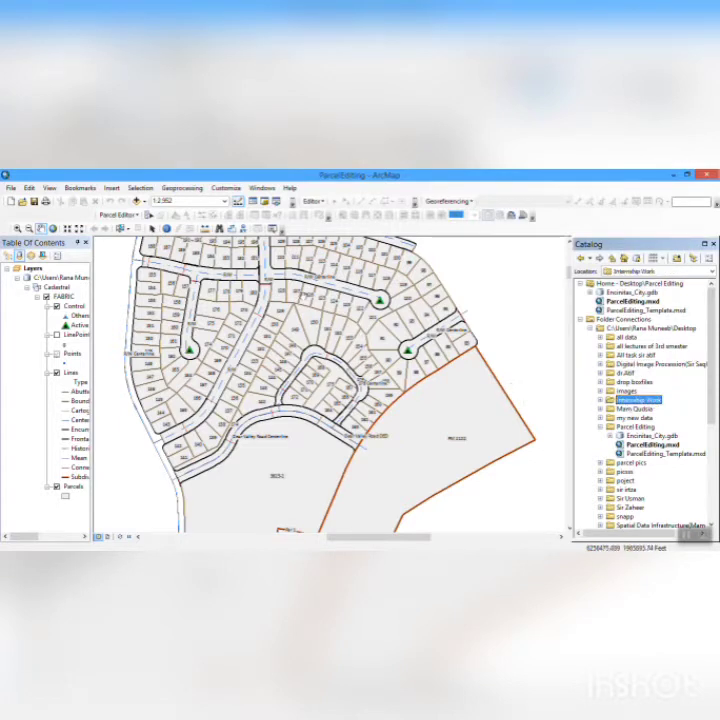
- Zoom the map to the saved bookmark covering the whole subdivision and check the advanced Parcel Editor options
left_click(82, 188)
left_click(96, 222)
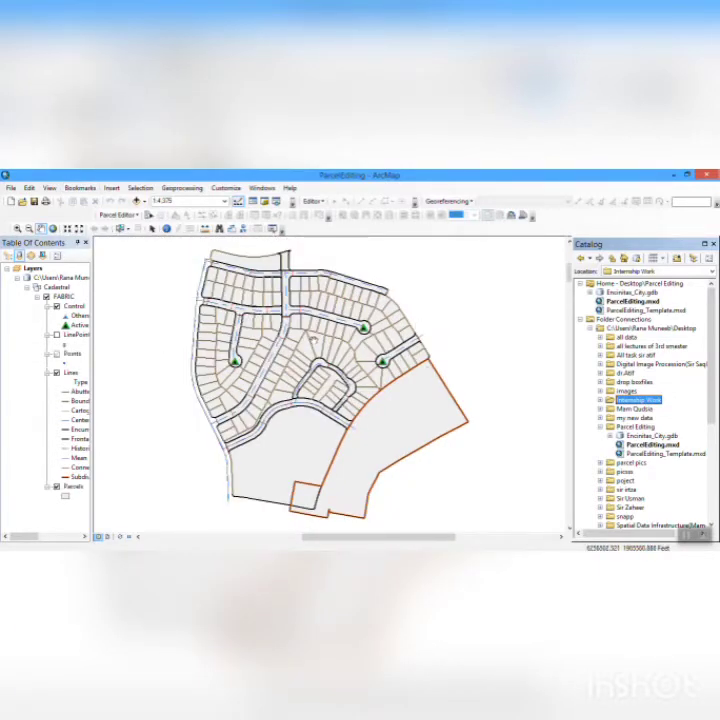
left_click(139, 218)
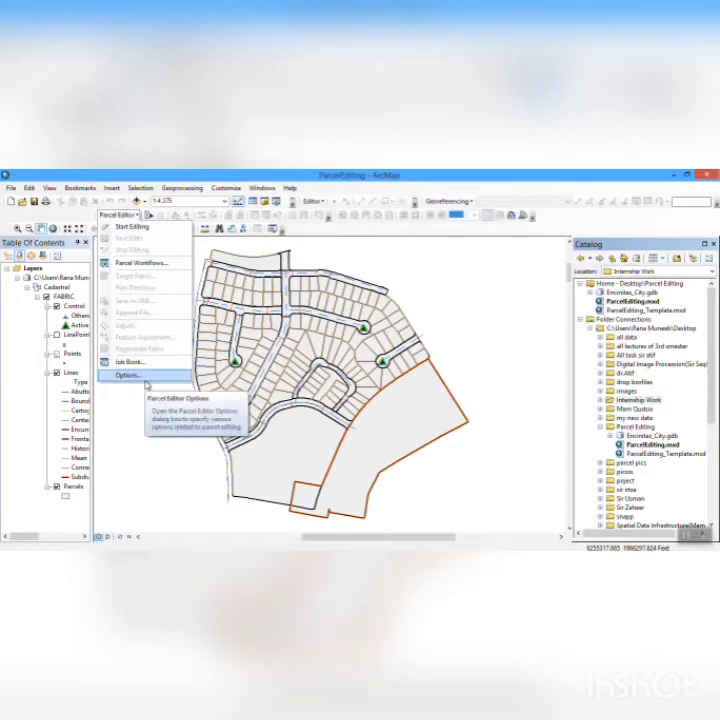
left_click(137, 377)
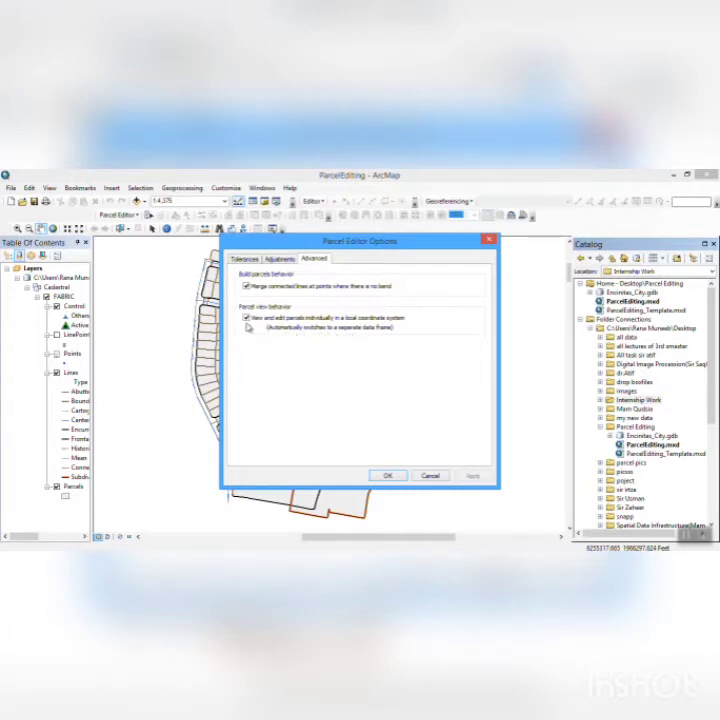
left_click(387, 477)
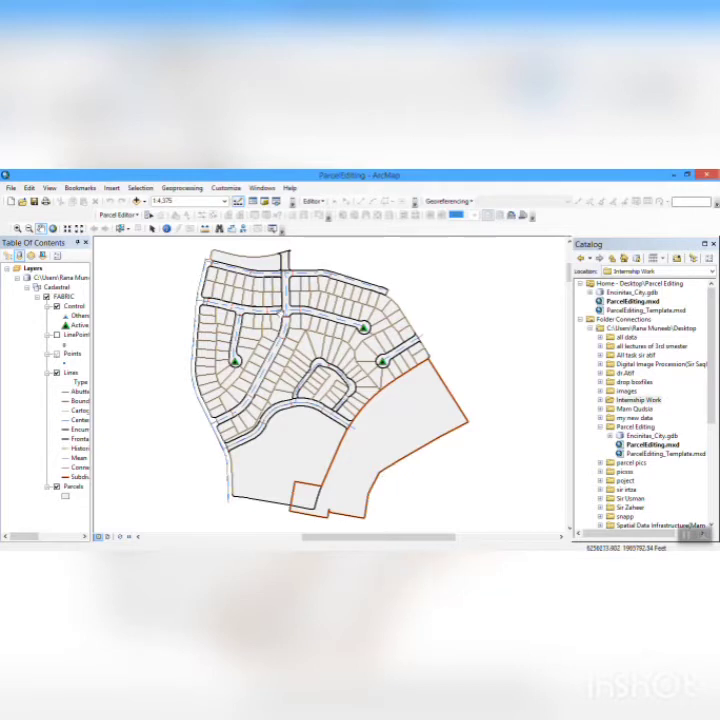
- Start a parcel editing session and open the details of the parcel just above the curved road, west of the small loop road
left_click(138, 216)
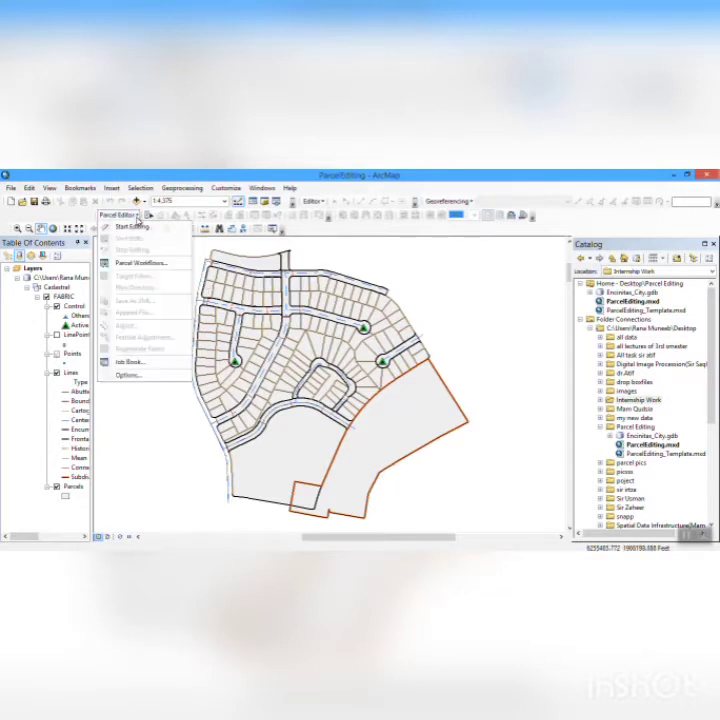
left_click(137, 228)
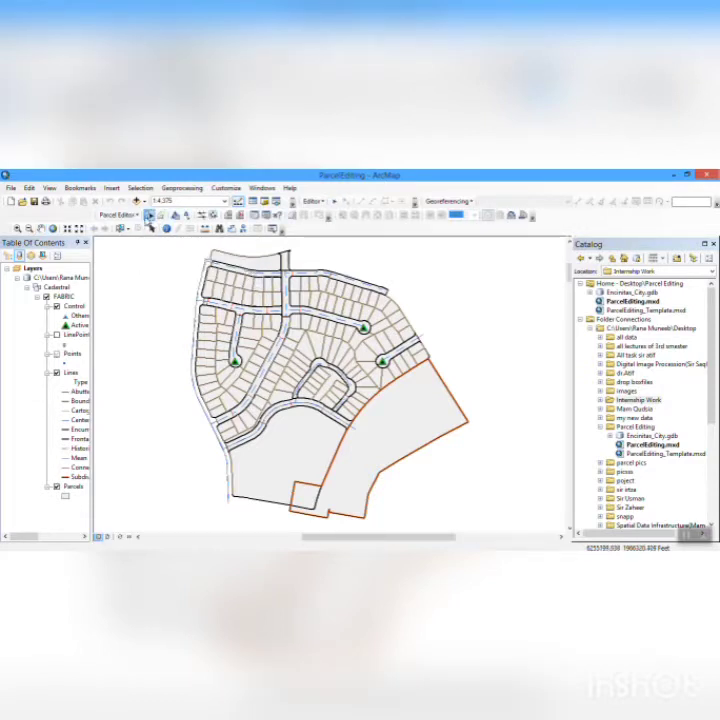
left_click(149, 216)
left_click(280, 399)
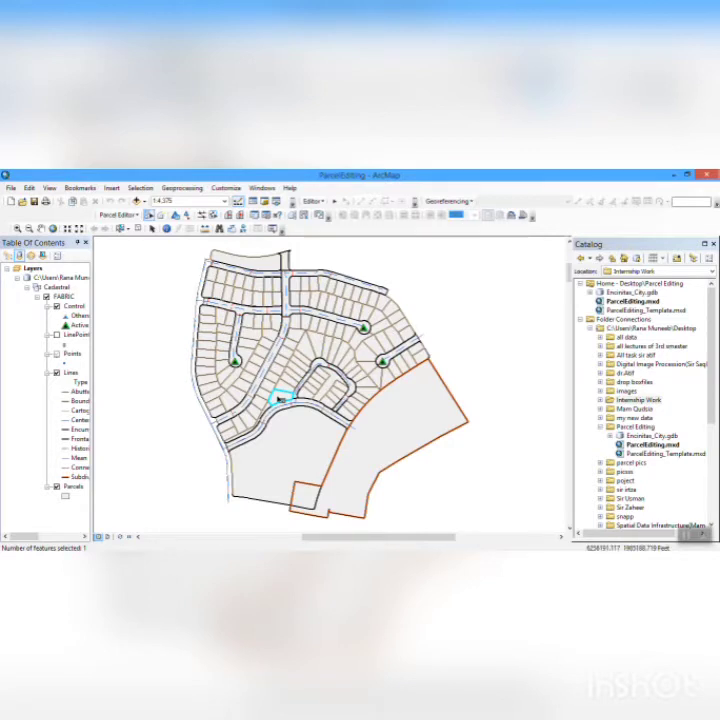
double_click(280, 399)
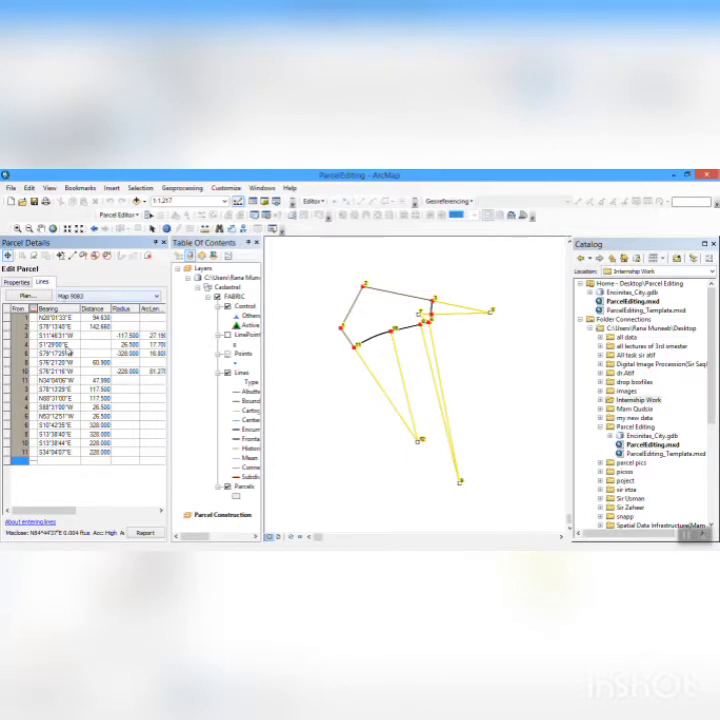
- Examine the parcel's properties, the plan directory and the parcel's line bearings and distances
left_click(16, 283)
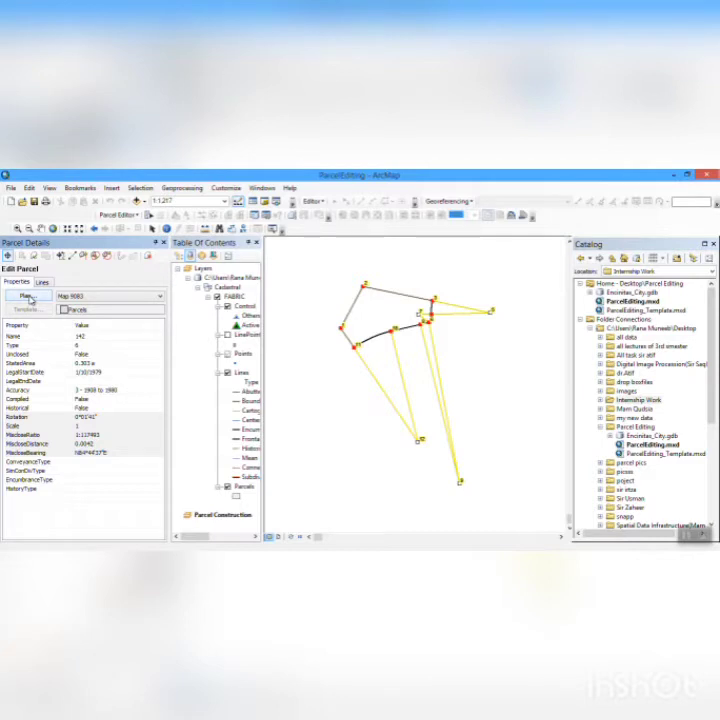
left_click(28, 297)
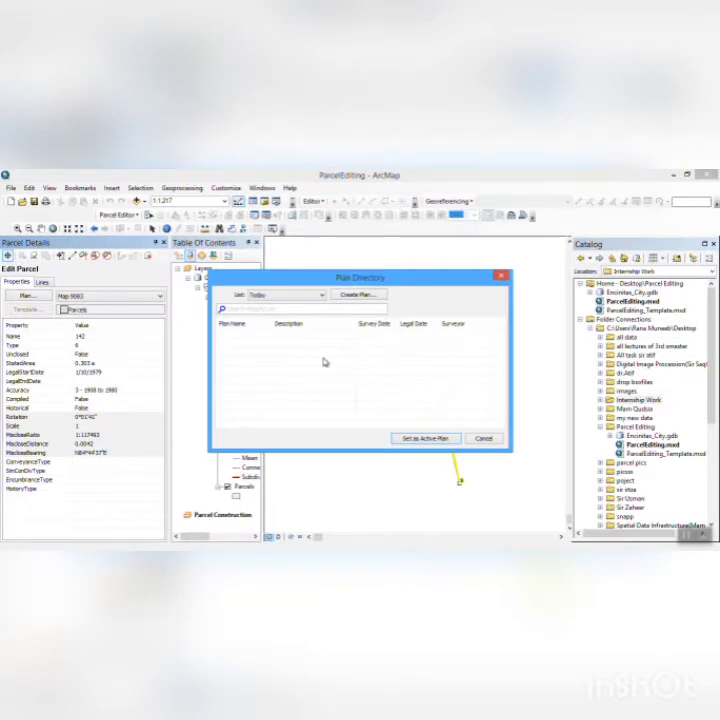
left_click(483, 438)
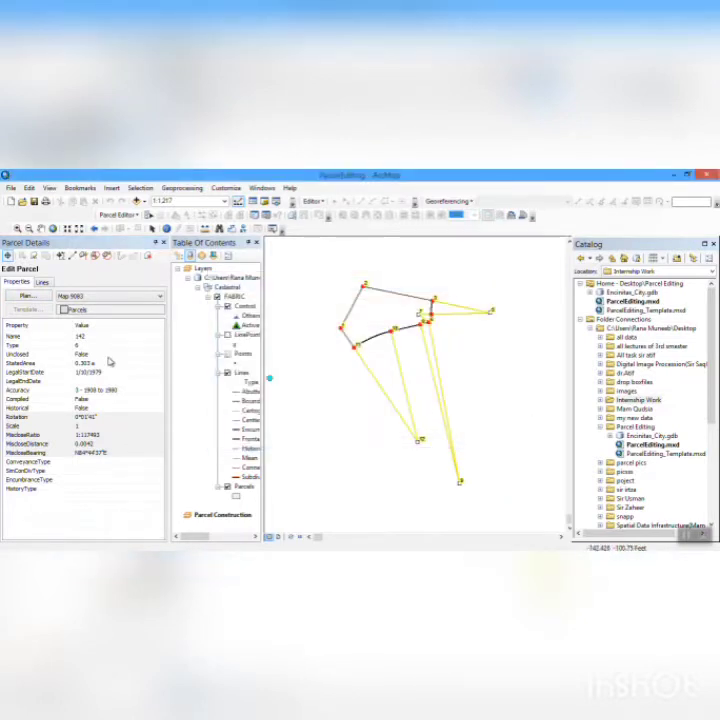
left_click(42, 282)
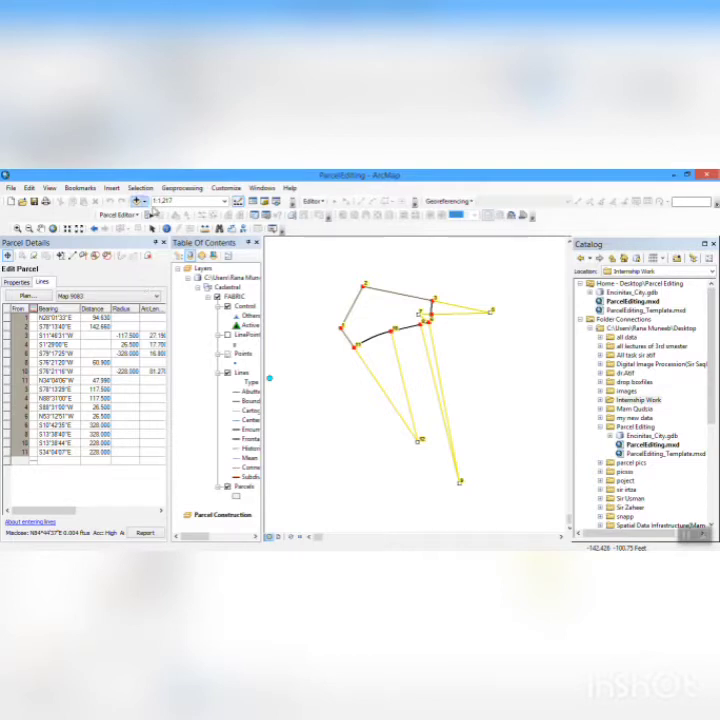
- Exit the parcel's editing view without saving edits and close its details
left_click(164, 243)
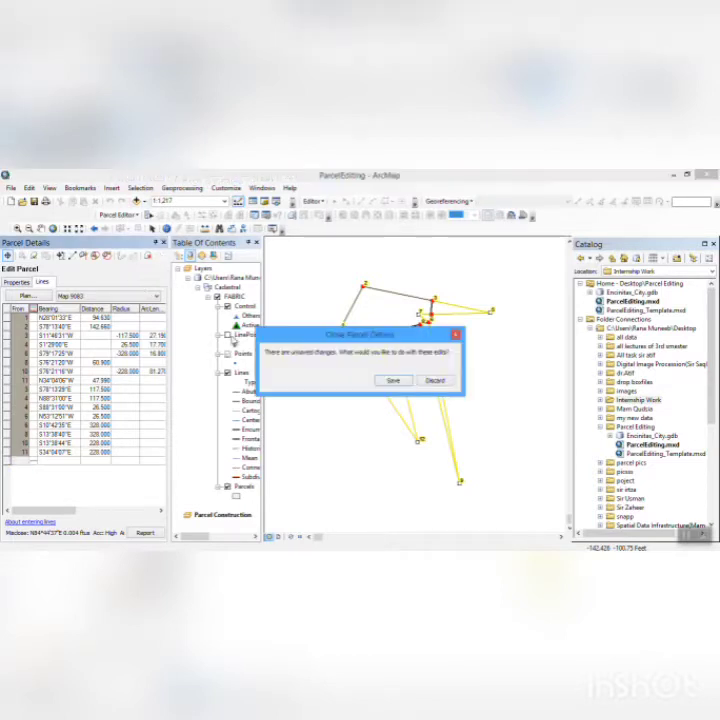
left_click(455, 335)
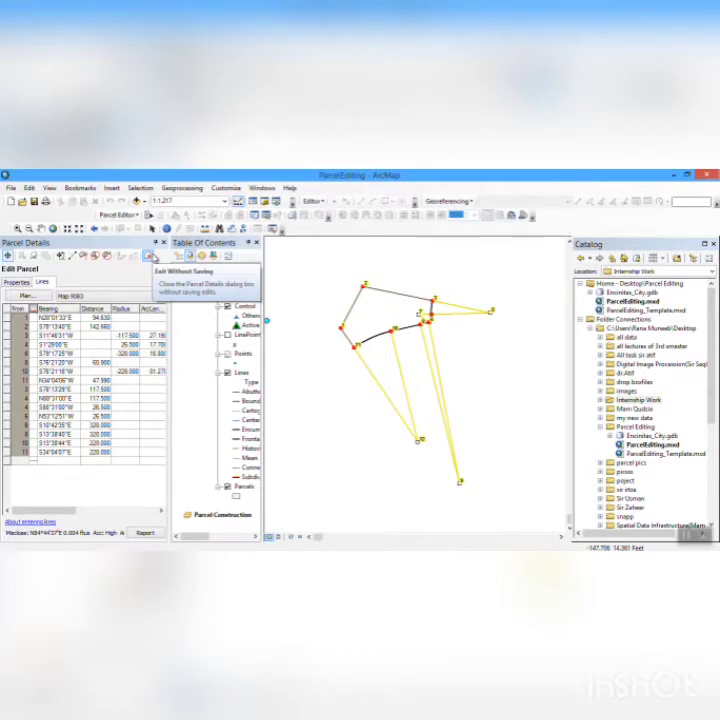
left_click(150, 256)
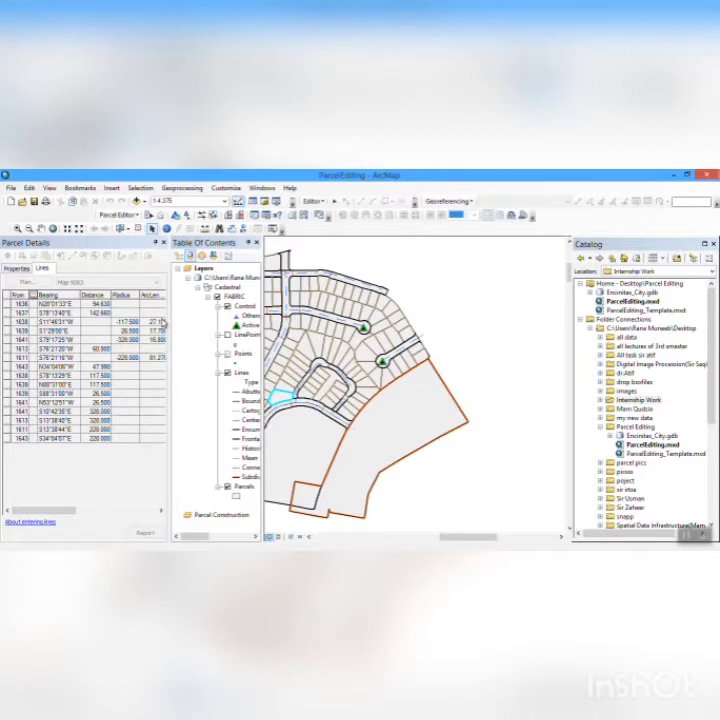
left_click(164, 243)
- Check that the Parcel Editor is set to view and edit parcels individually in a local coordinate system
left_click(137, 216)
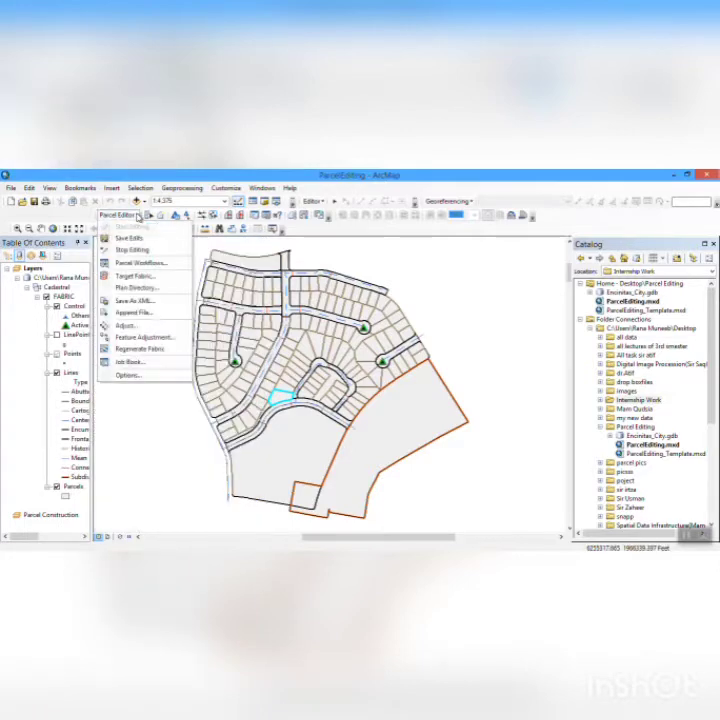
left_click(130, 376)
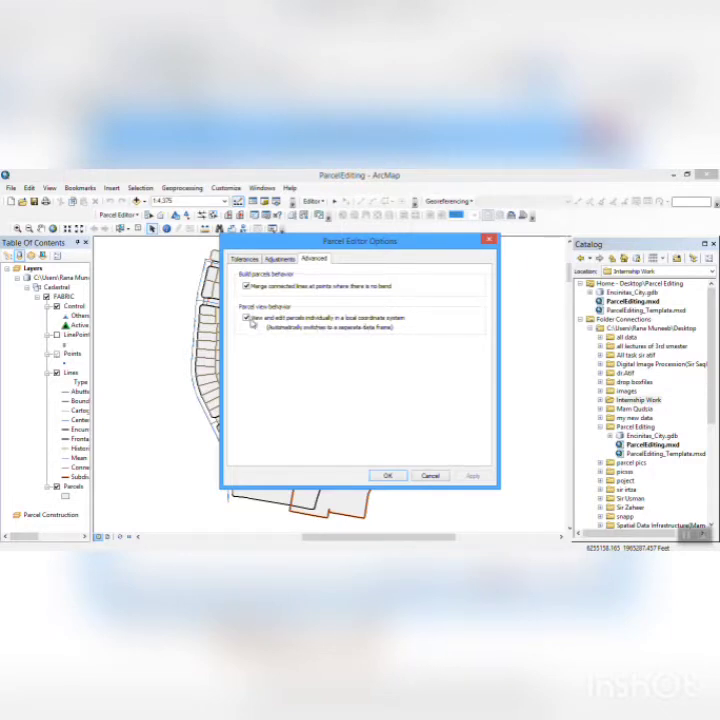
left_click(387, 475)
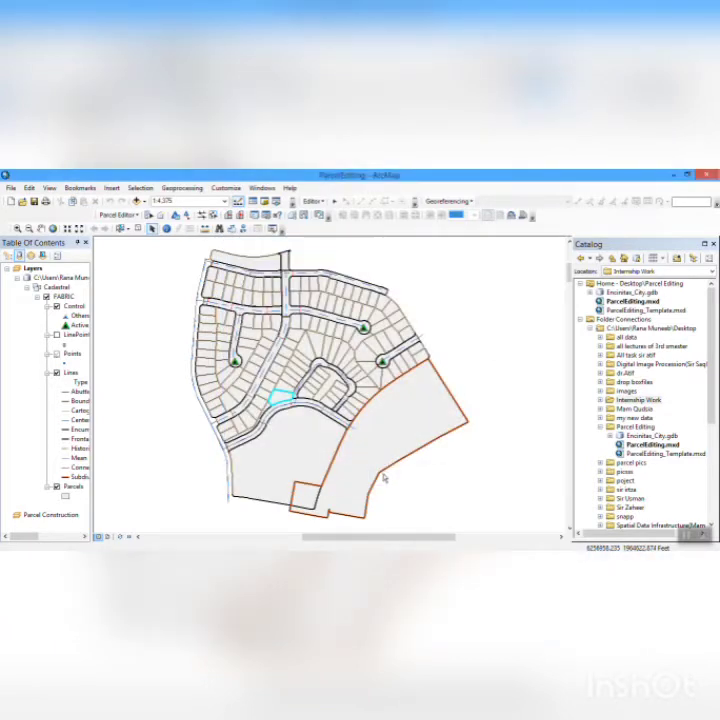
- Reopen the highlighted parcel's details to inspect its lines, and exit without saving edits
left_click(150, 216)
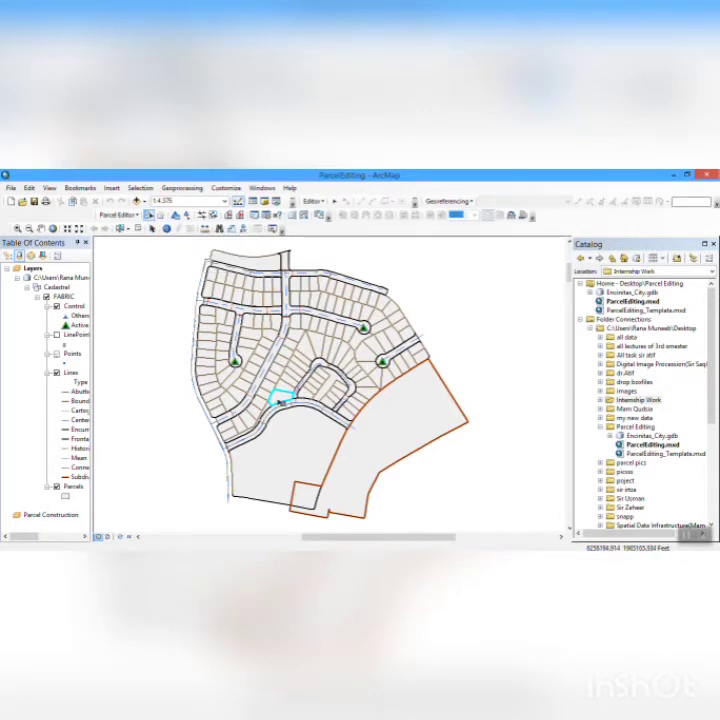
double_click(280, 400)
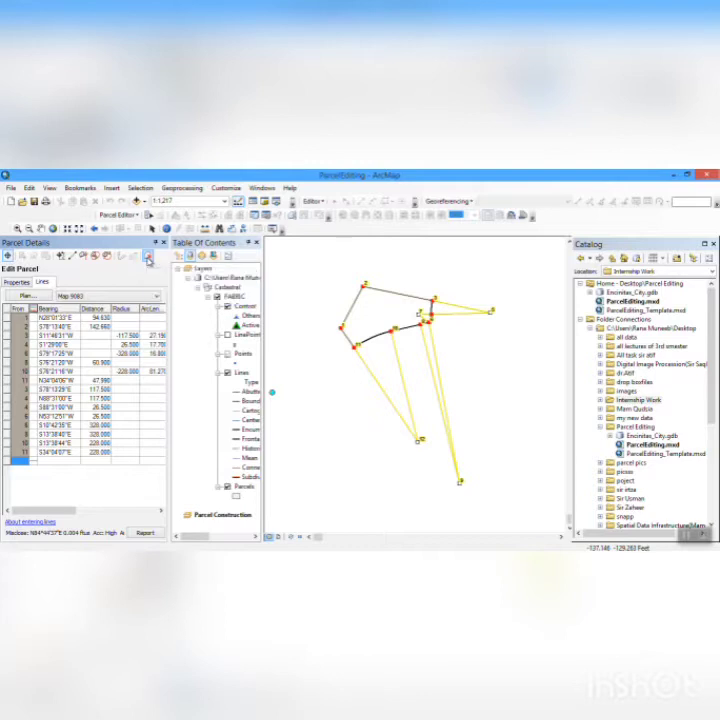
left_click(148, 258)
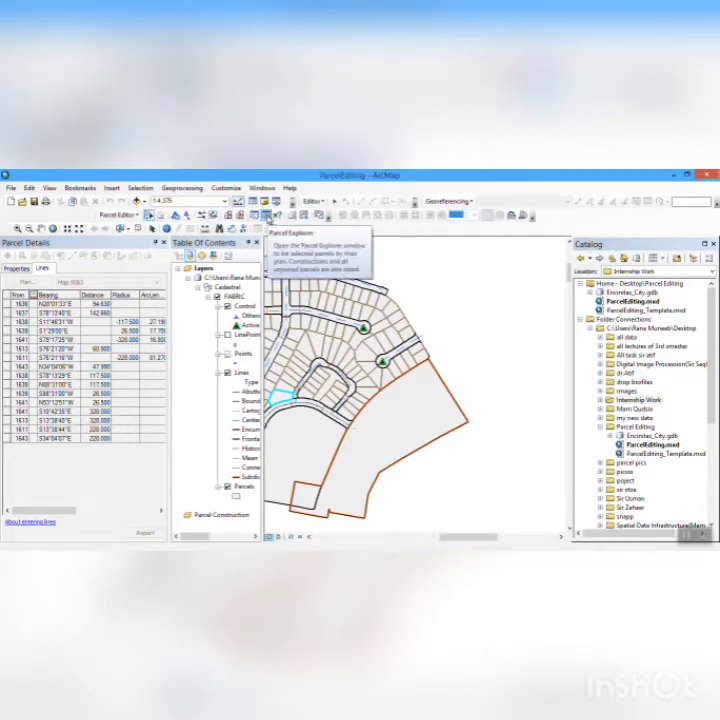
- Show the Parcel Explorer instead of the parcel details, and select the block of parcels north of the small loop road
left_click(267, 216)
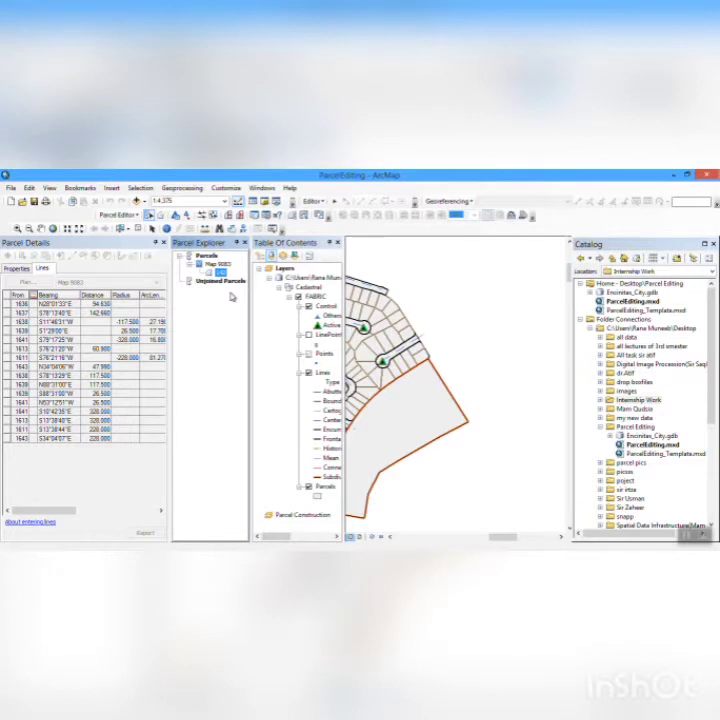
left_click(164, 242)
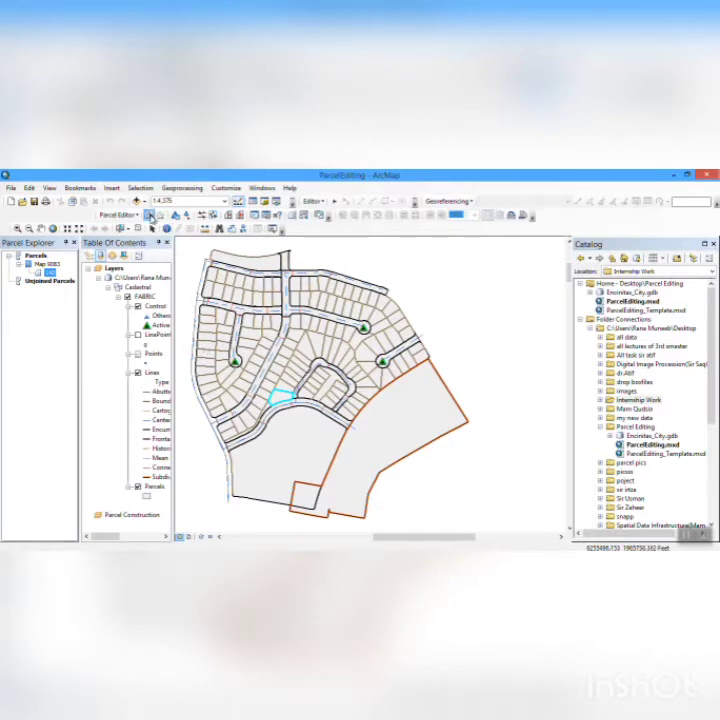
left_click(148, 215)
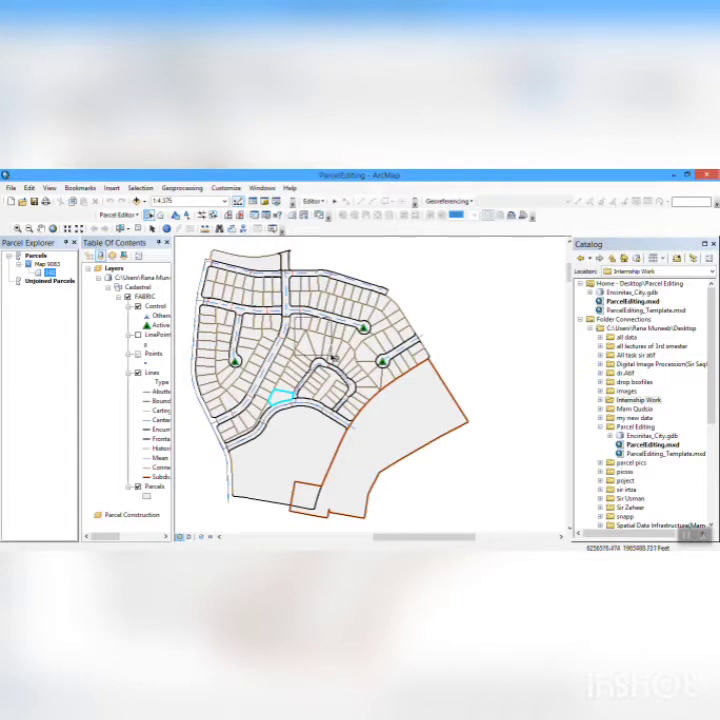
left_click_drag(296, 321, 333, 357)
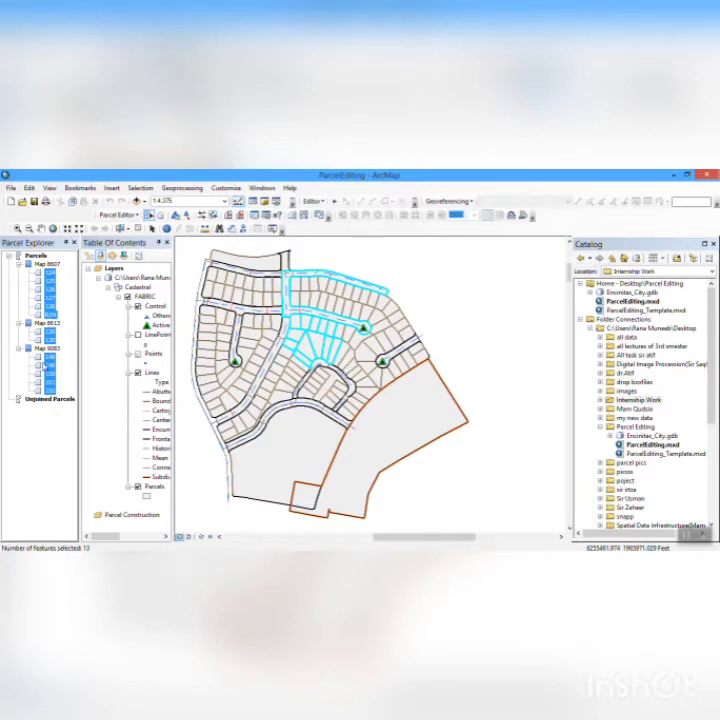
- Zoom to the parcels of the second Edit Parcel job in the Job Book, and close the Job Book
left_click(136, 216)
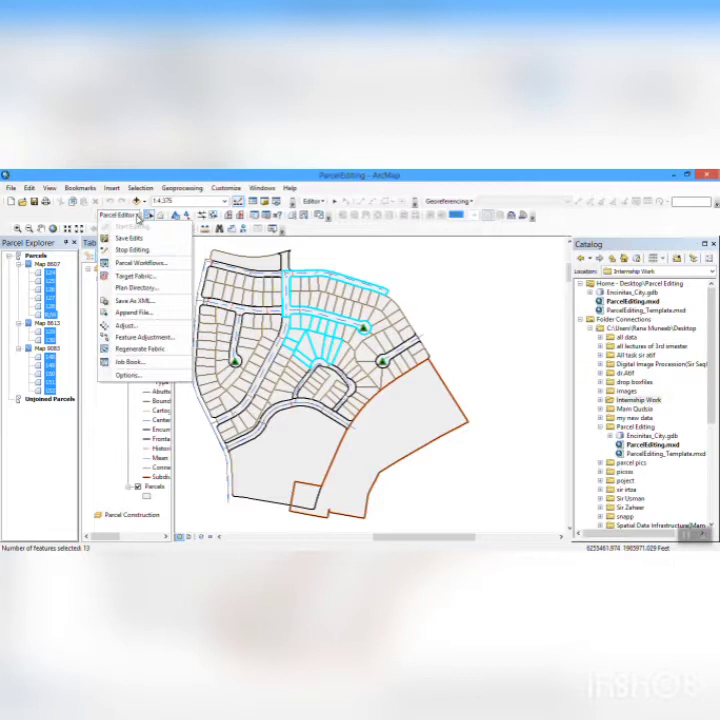
left_click(128, 361)
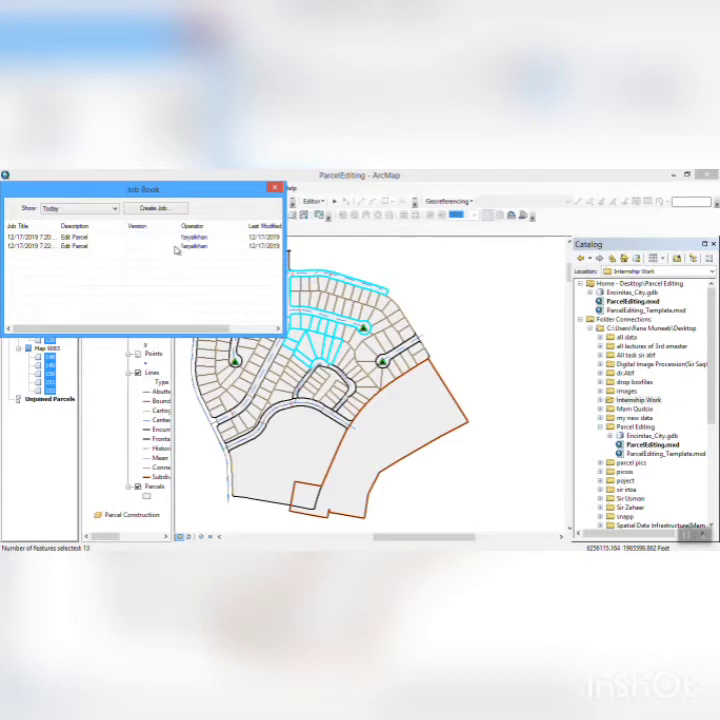
right_click(178, 246)
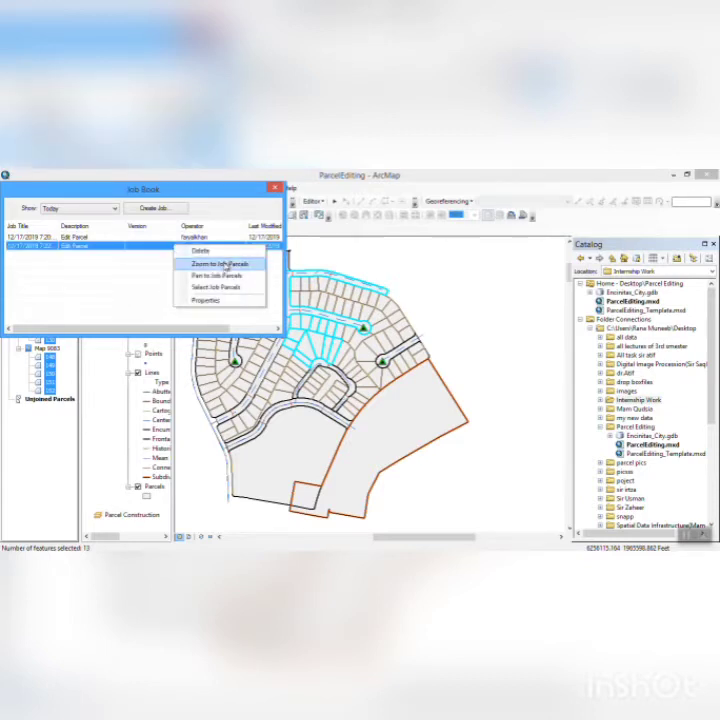
left_click(220, 263)
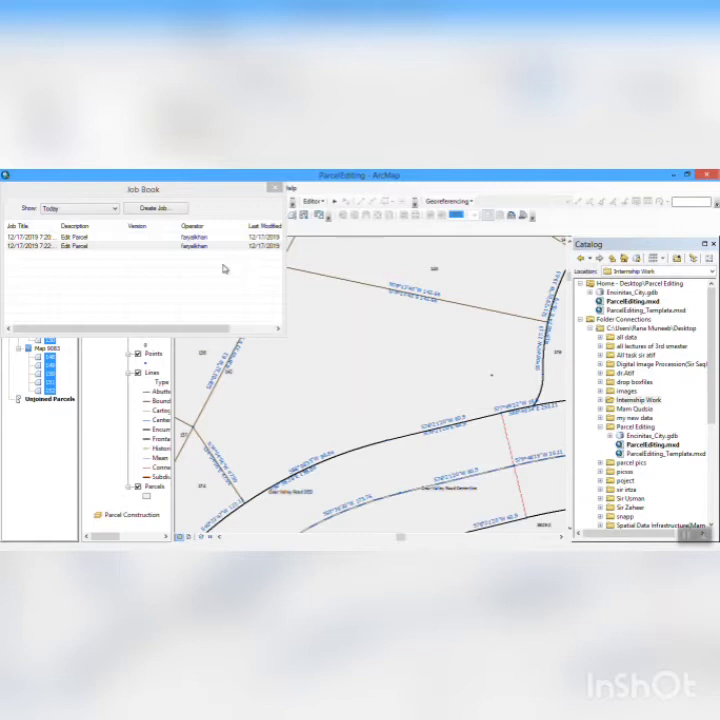
left_click(275, 187)
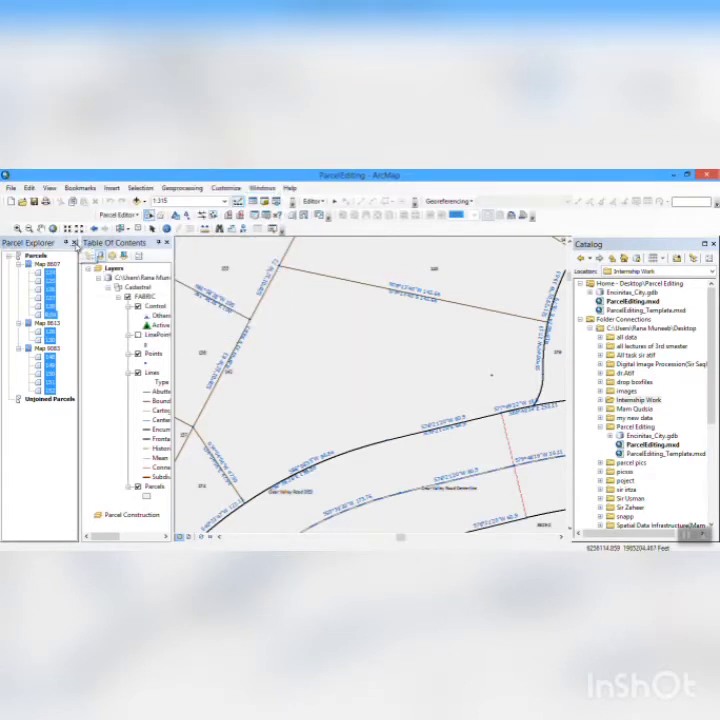
- Close the Parcel Explorer and return the map to the Parcel Editing Area bookmark
left_click(75, 244)
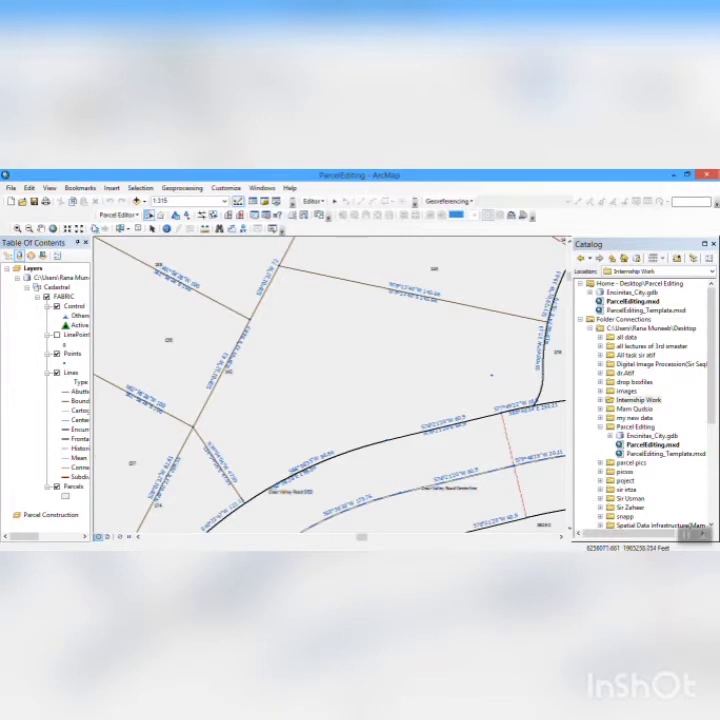
left_click(80, 188)
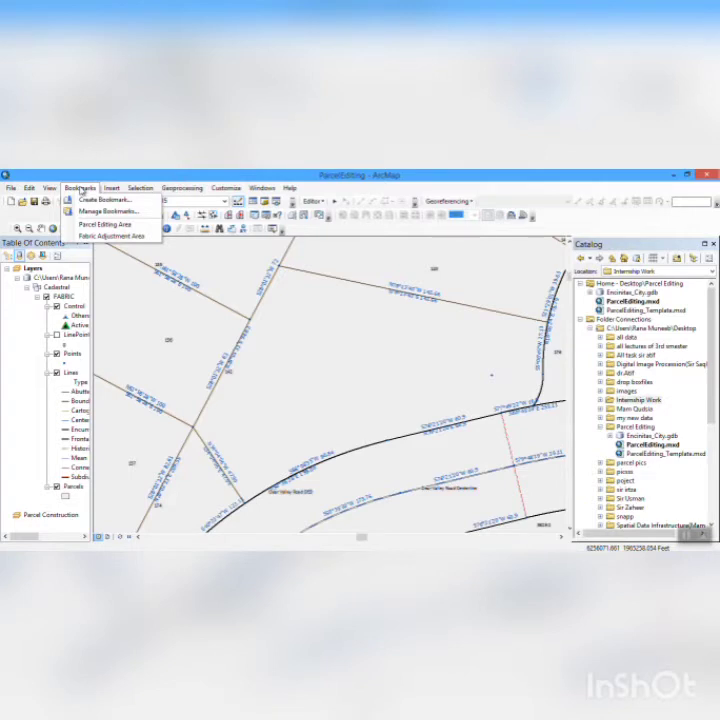
left_click(90, 225)
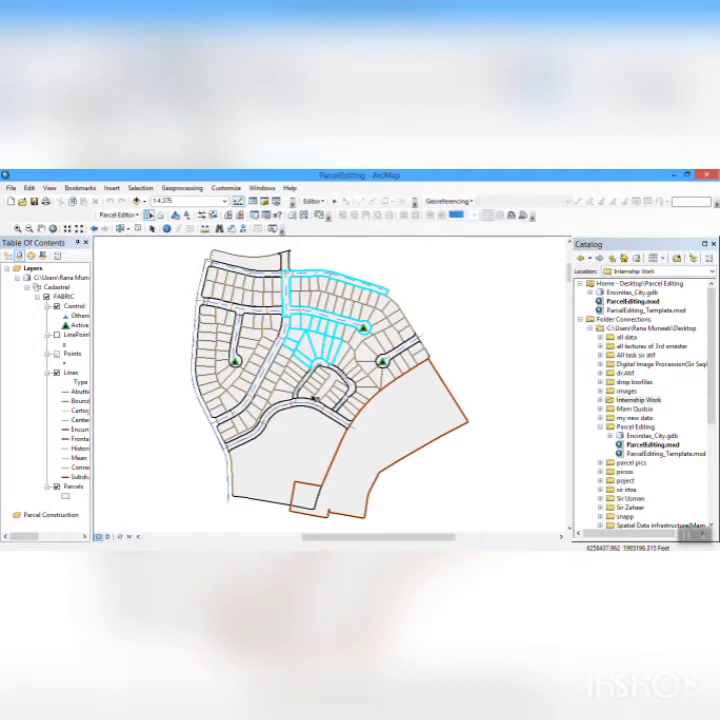
- Turn off viewing and editing parcels individually in a local coordinate system in the advanced Parcel Editor options
left_click(139, 218)
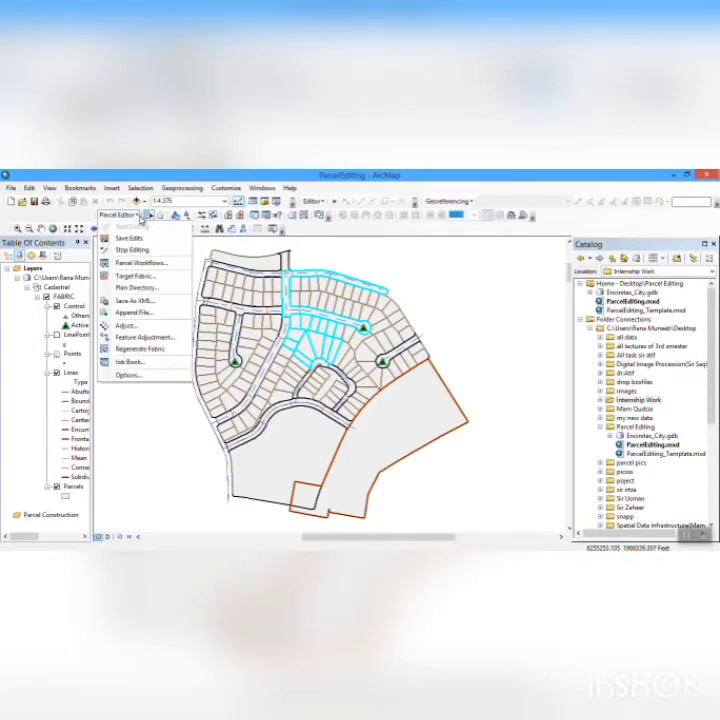
left_click(139, 377)
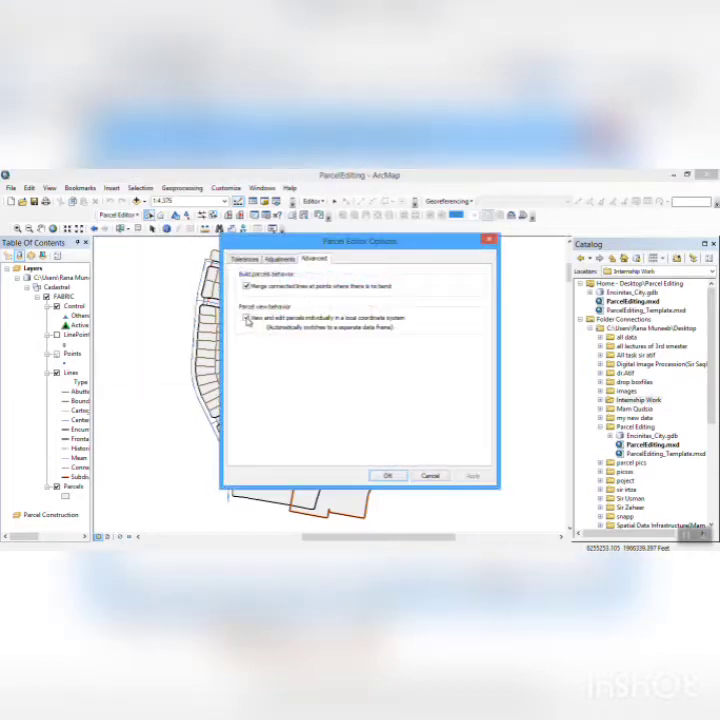
left_click(247, 318)
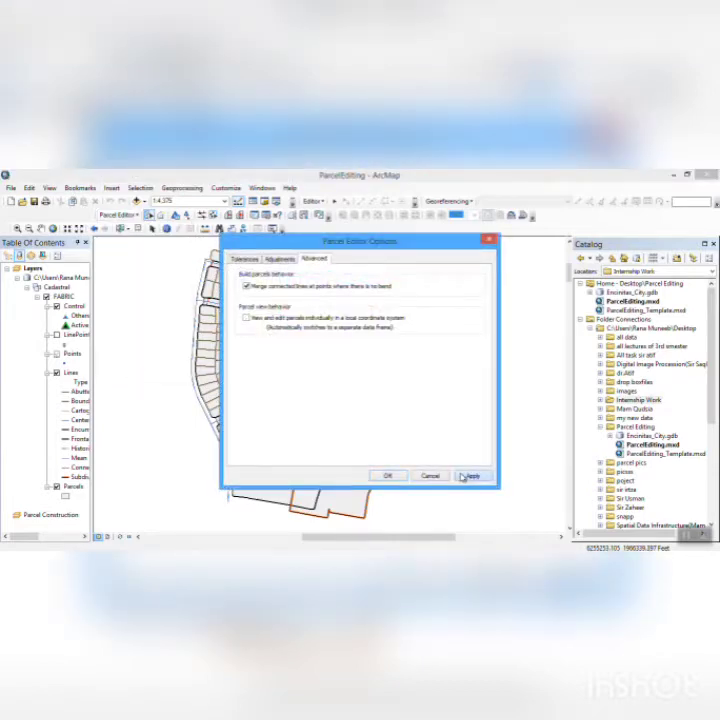
left_click(388, 476)
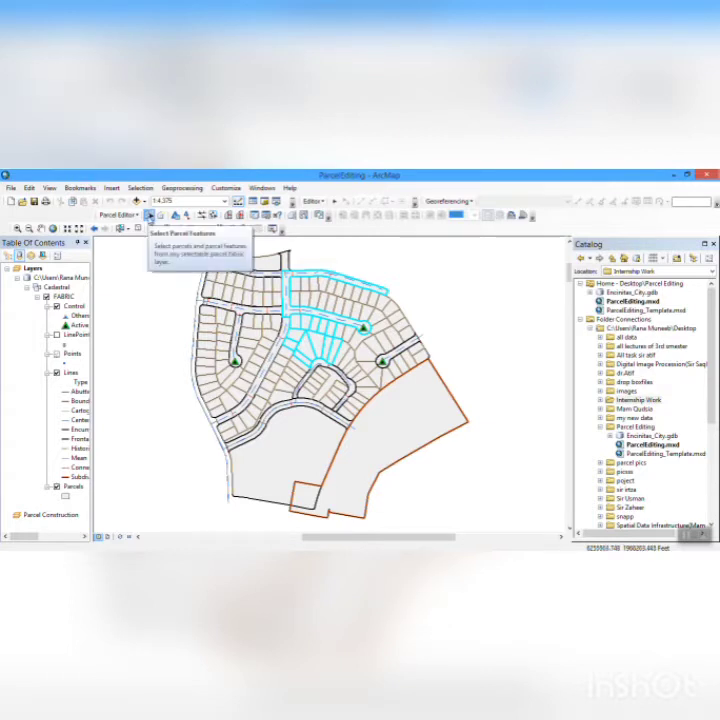
- Select the parcels on both sides of the northern cul-de-sac road, and open the second Edit Parcel job's properties in the Job Book
left_click(149, 216)
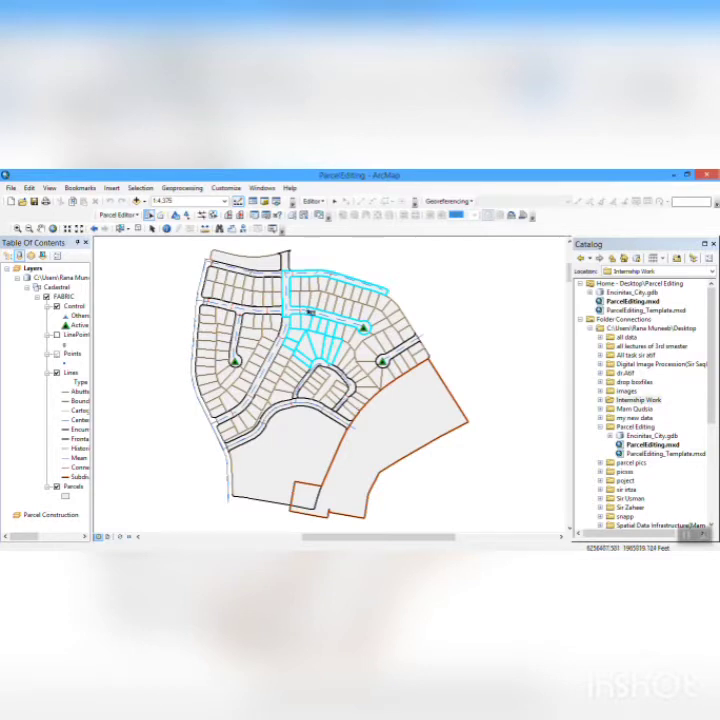
left_click_drag(295, 299, 353, 350)
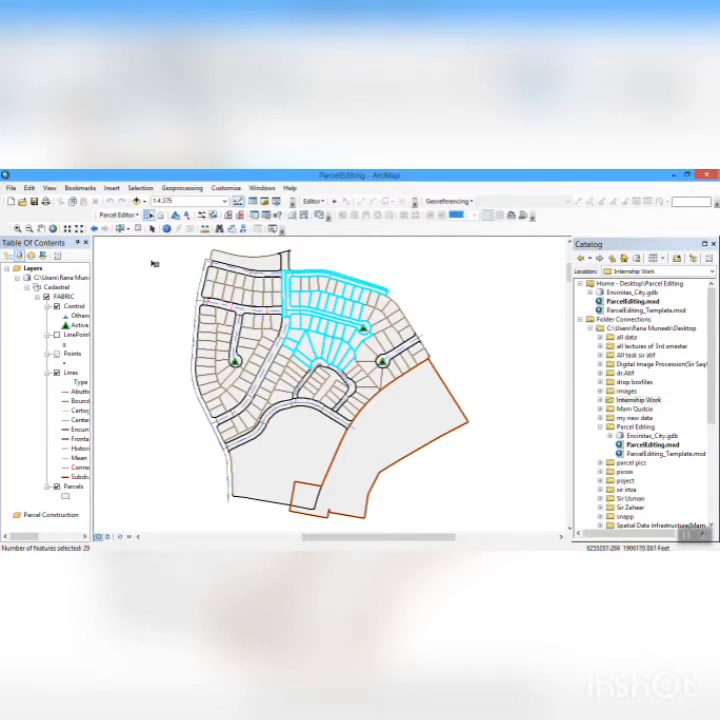
left_click(118, 215)
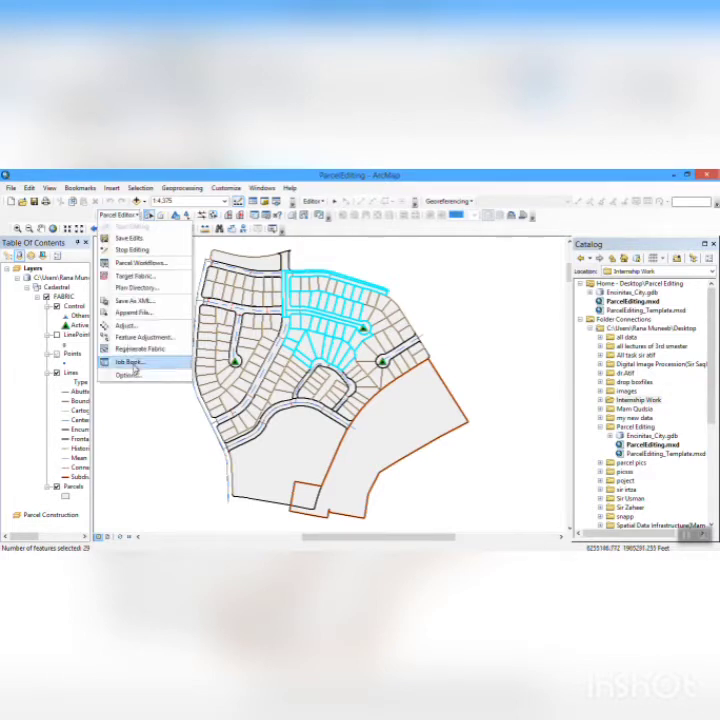
left_click(134, 362)
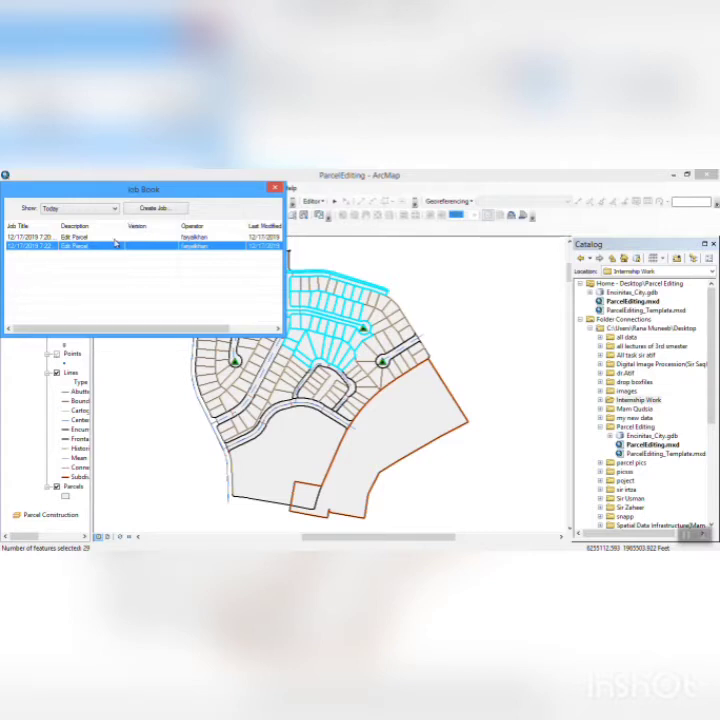
right_click(130, 246)
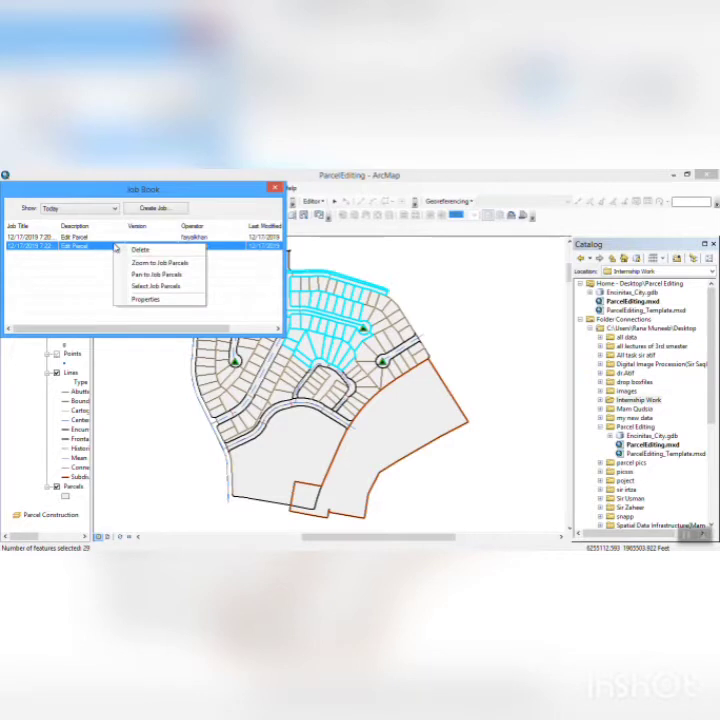
left_click(162, 299)
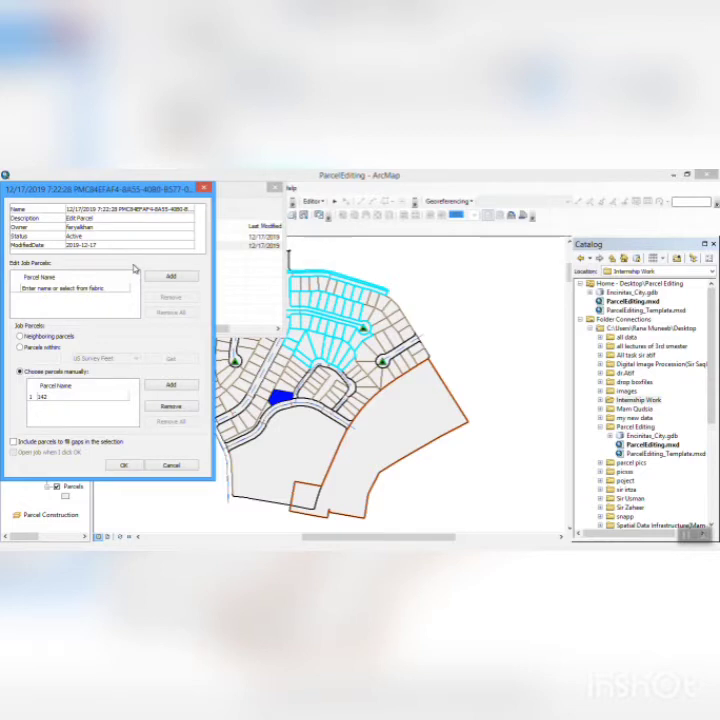
- Try adding the selected parcels to the job's edit parcels and manually chosen parcels, and close the Job Book without keeping the changes
left_click(160, 279)
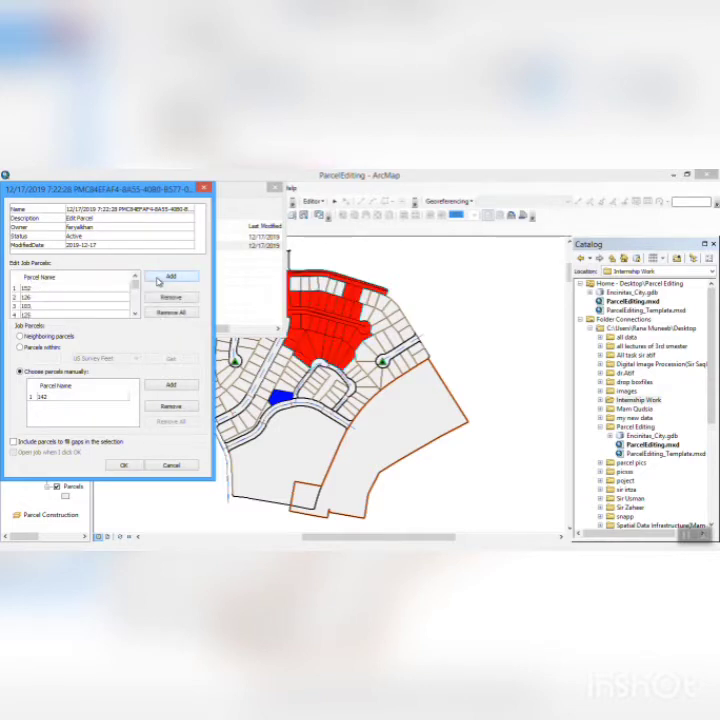
left_click(153, 387)
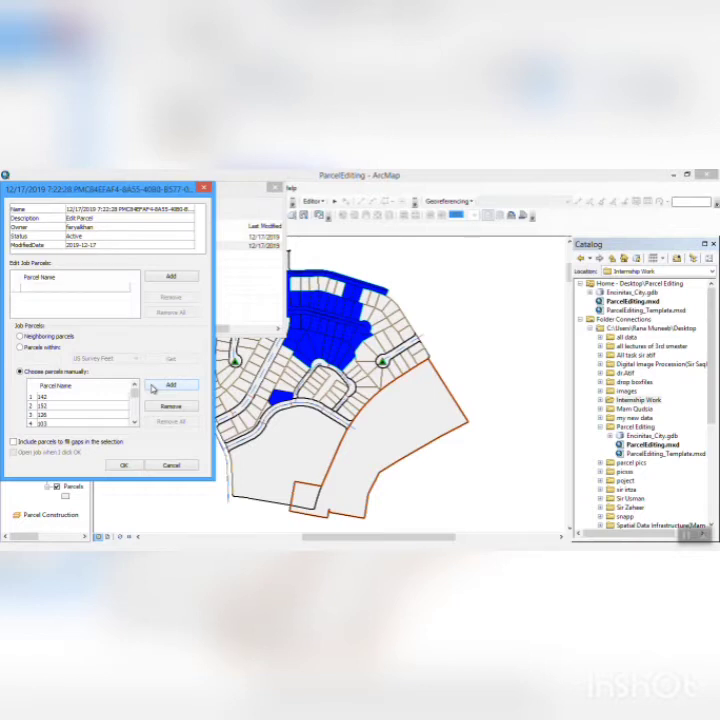
left_click(168, 466)
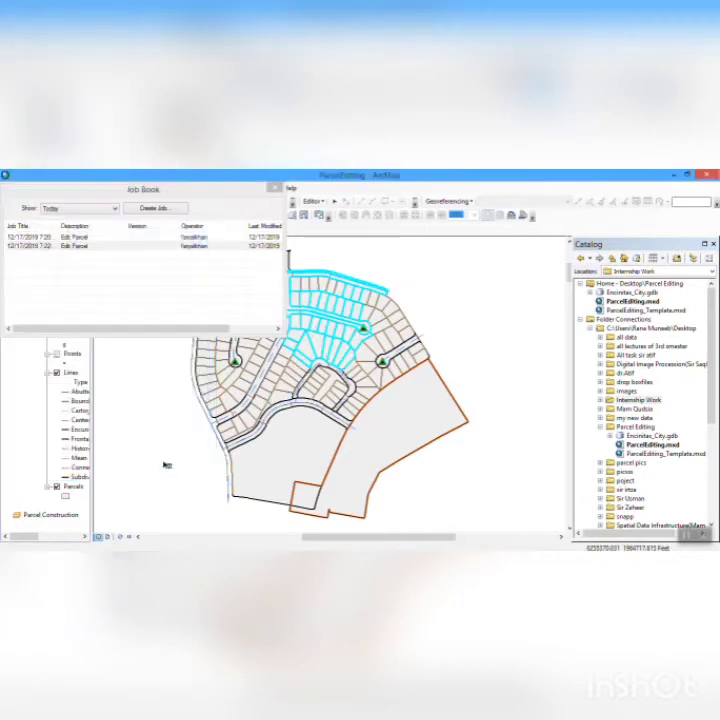
left_click(275, 188)
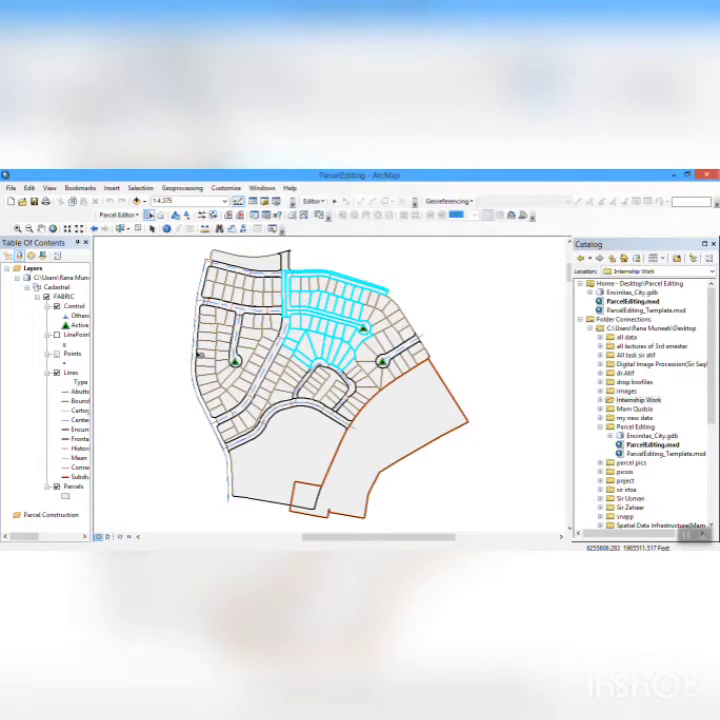
- Return to the Parcel Editing Area bookmark and clear the parcel selection
left_click(79, 188)
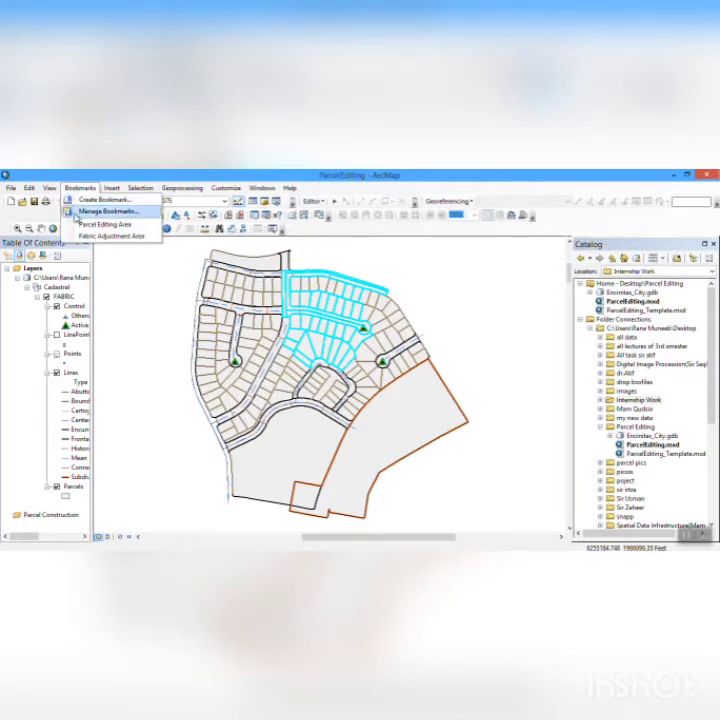
left_click(100, 224)
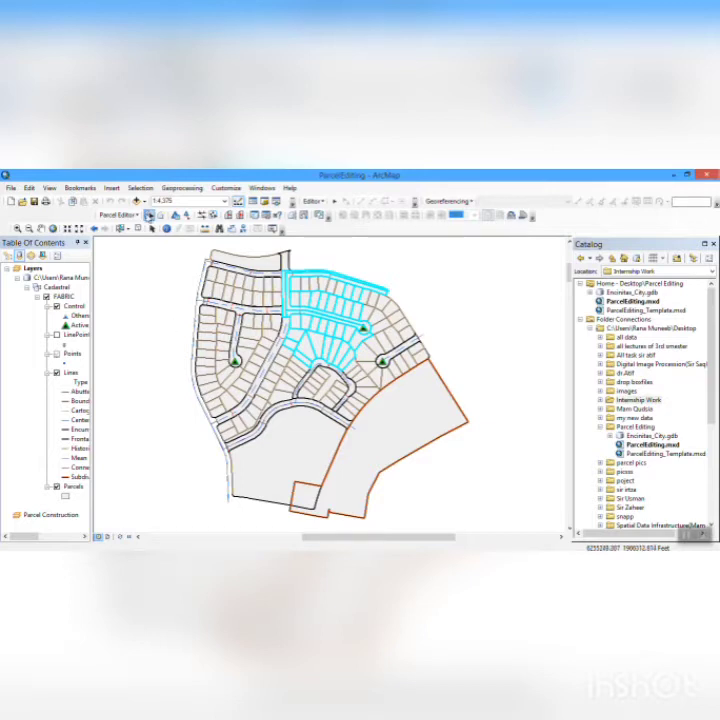
left_click(118, 215)
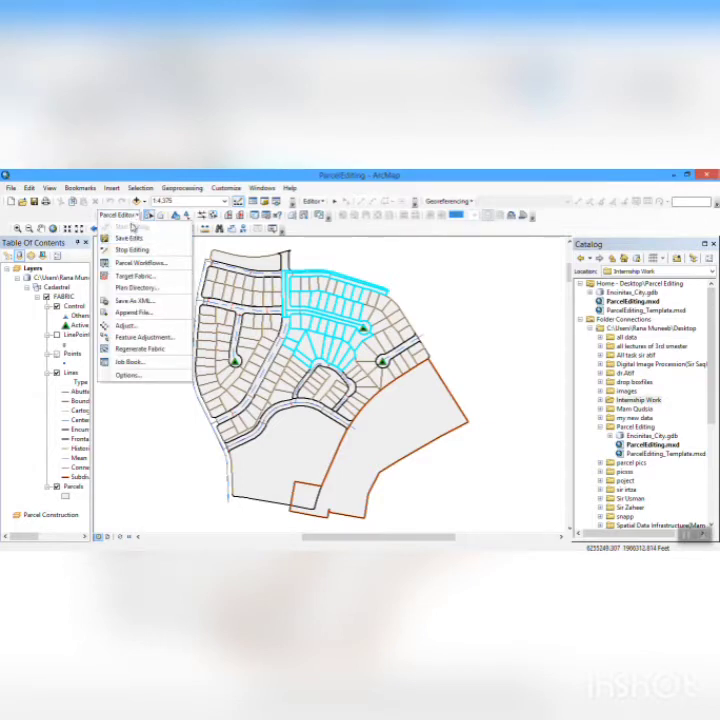
left_click(169, 461)
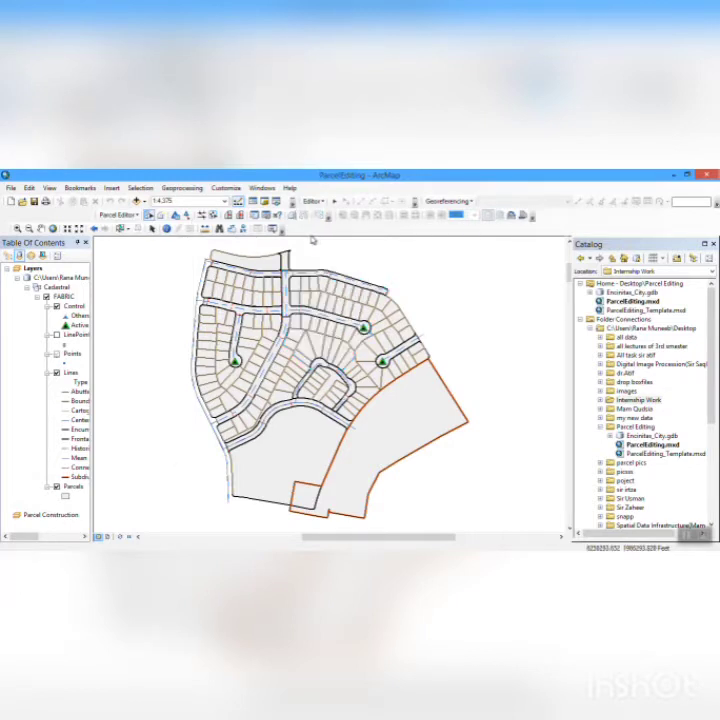
- Show the Parcel Details, and turn on viewing and editing parcels individually in a local coordinate system
left_click(254, 215)
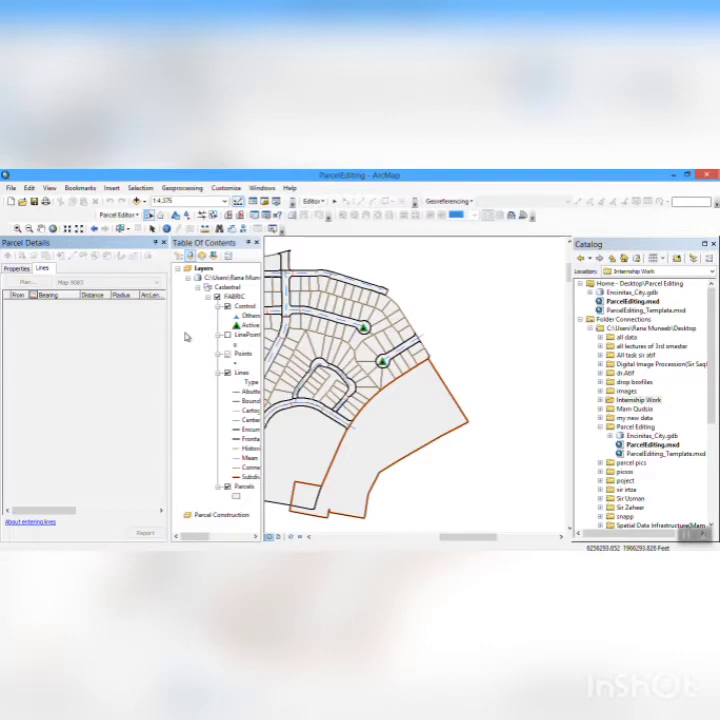
left_click(137, 217)
left_click(140, 375)
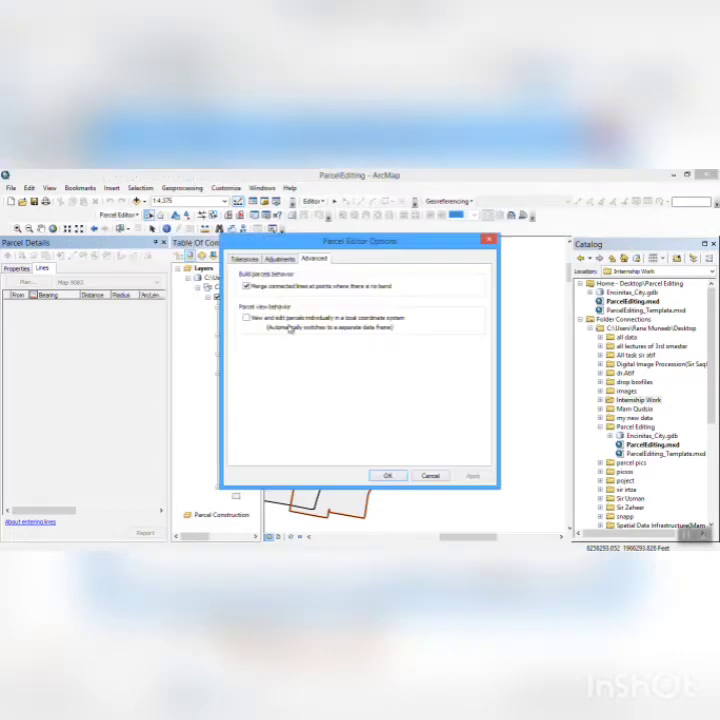
left_click(247, 318)
left_click(389, 476)
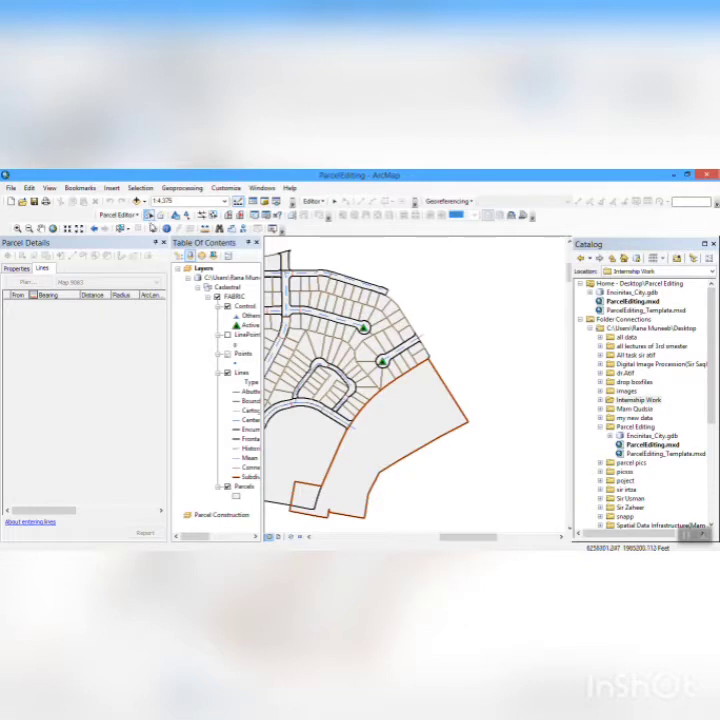
- Start a new plan in the Plan Directory and apply "map 2000" as its name
left_click(133, 217)
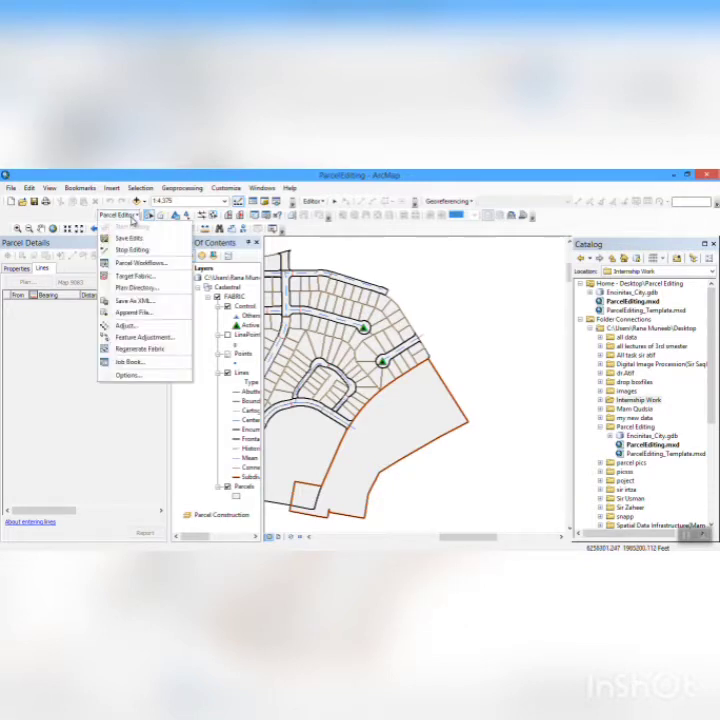
left_click(138, 287)
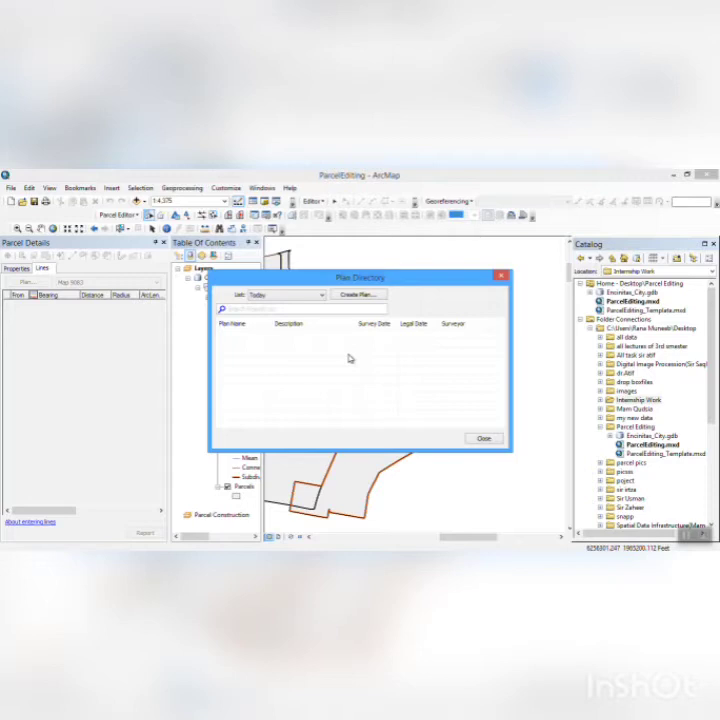
left_click(356, 295)
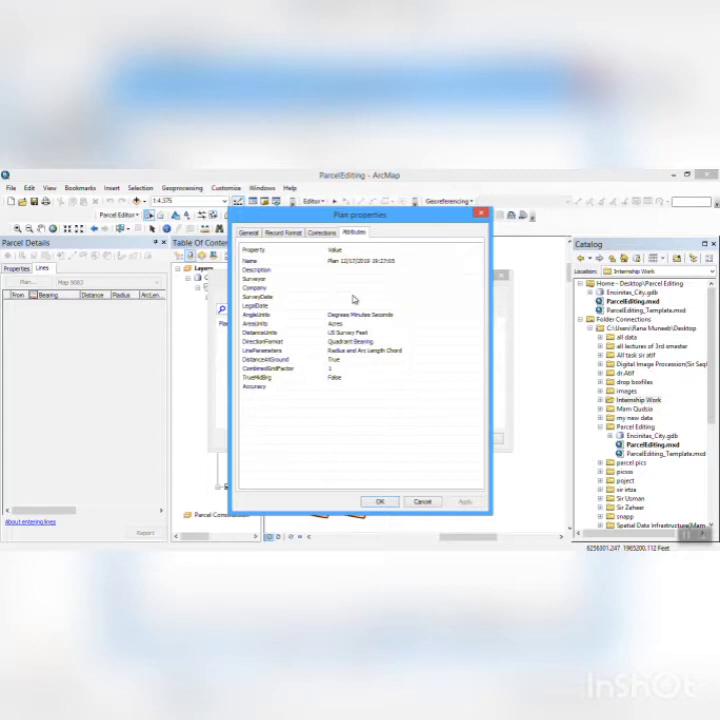
left_click(248, 232)
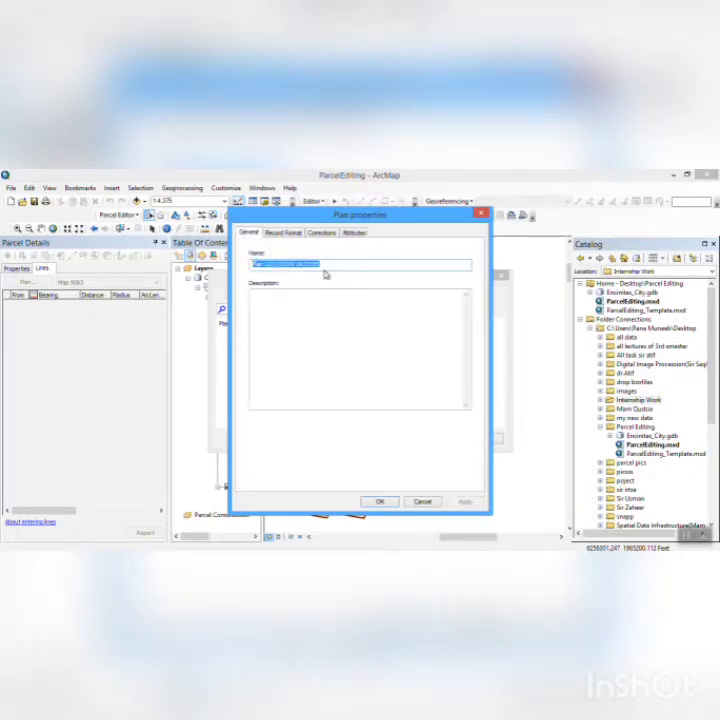
type("m")
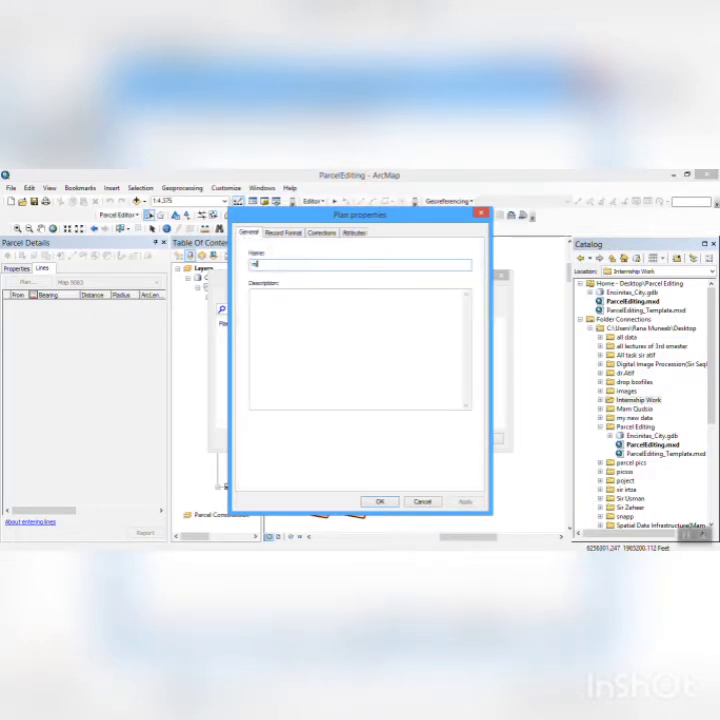
type("ap 2000")
left_click(465, 502)
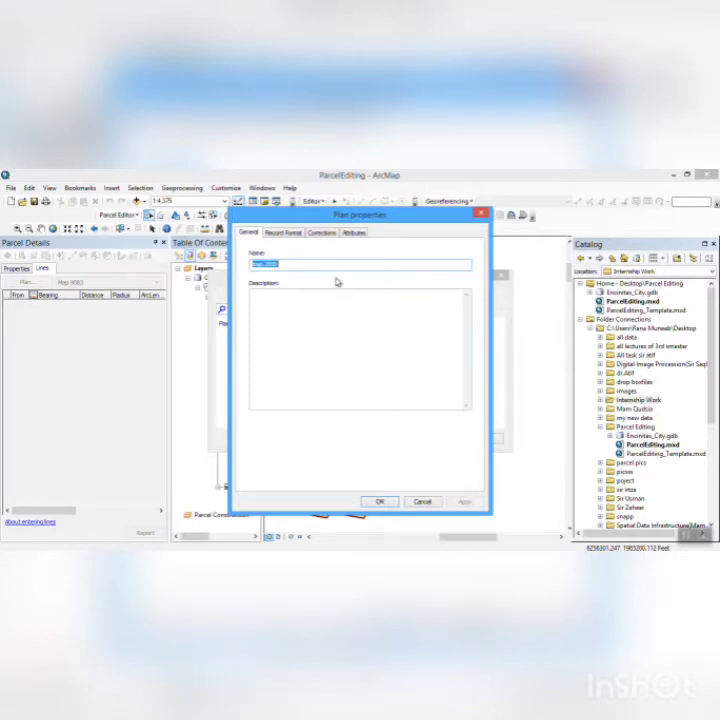
- Check the new plan's record format and corrections, set its Accuracy attribute to category 3 and save the plan
left_click(293, 237)
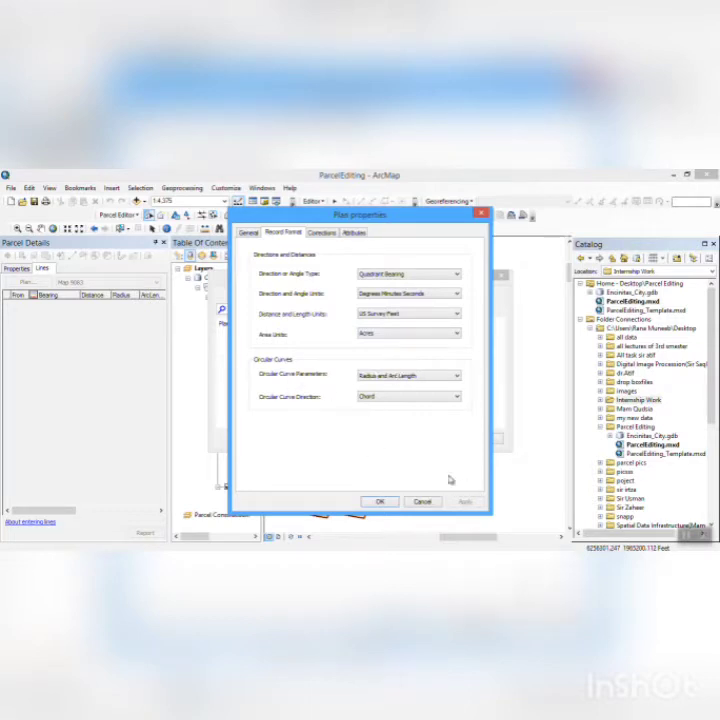
left_click(324, 235)
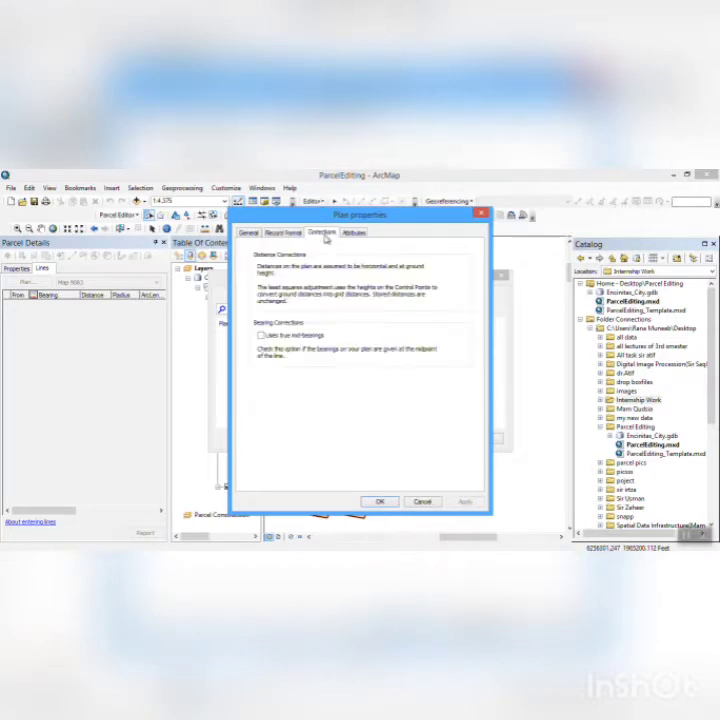
left_click(262, 337)
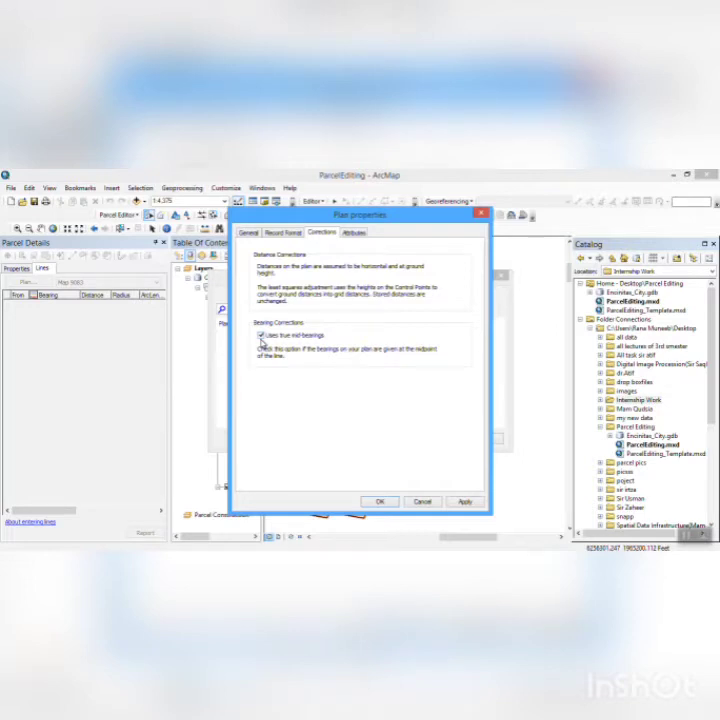
left_click(354, 233)
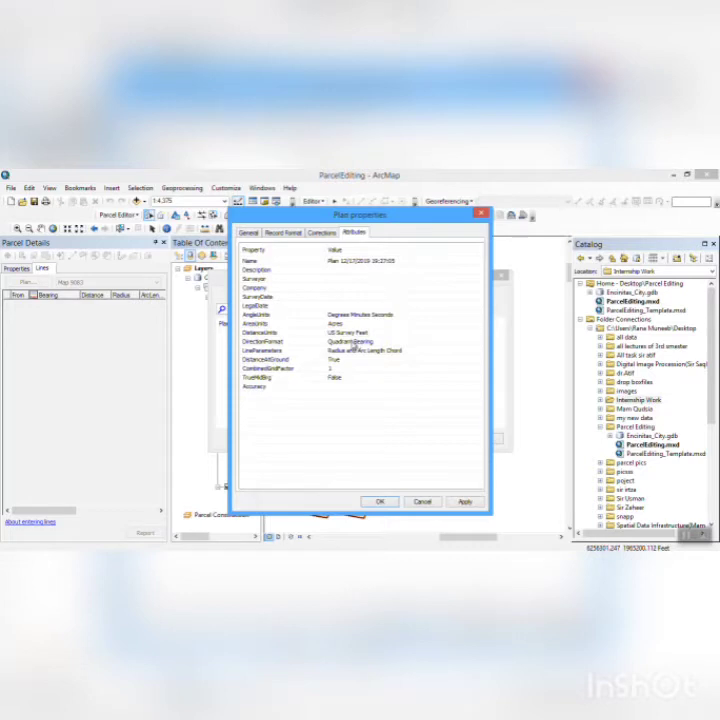
left_click(335, 388)
left_click(335, 388)
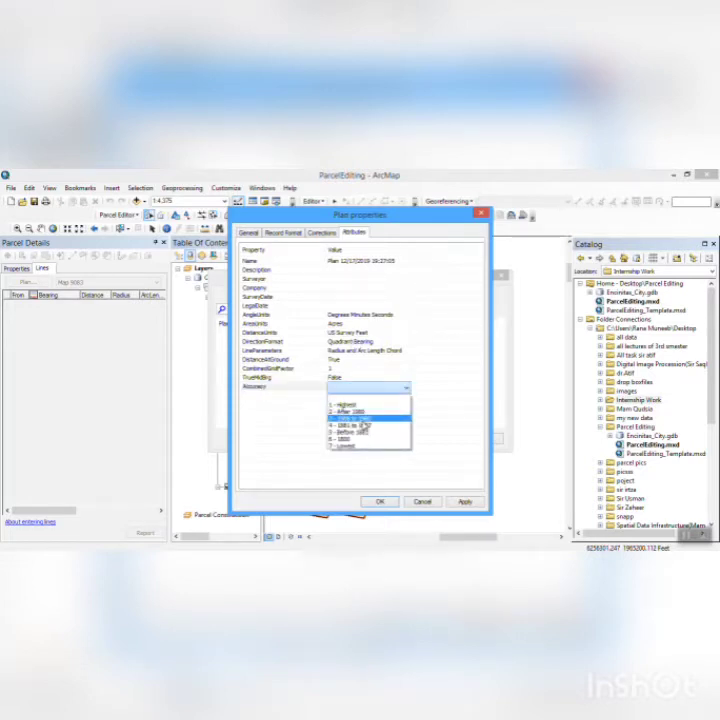
left_click(341, 420)
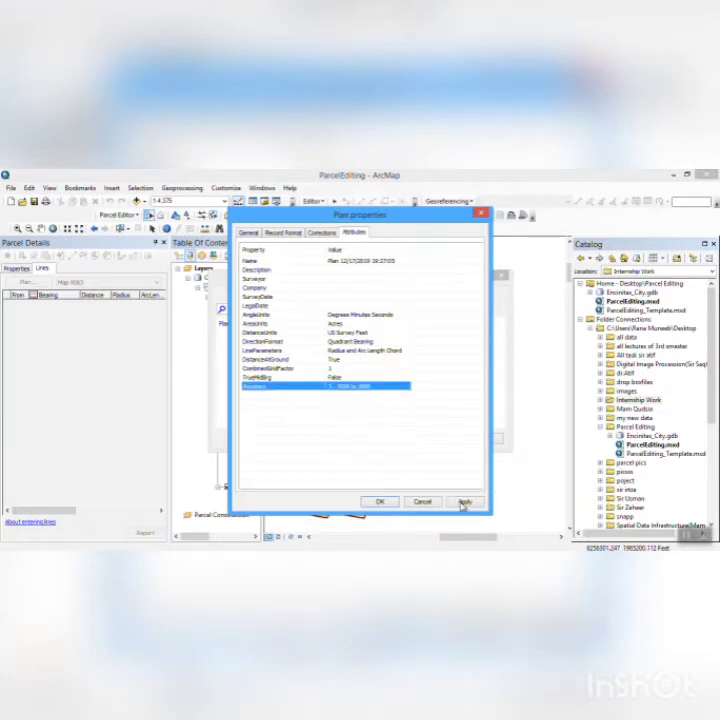
left_click(380, 501)
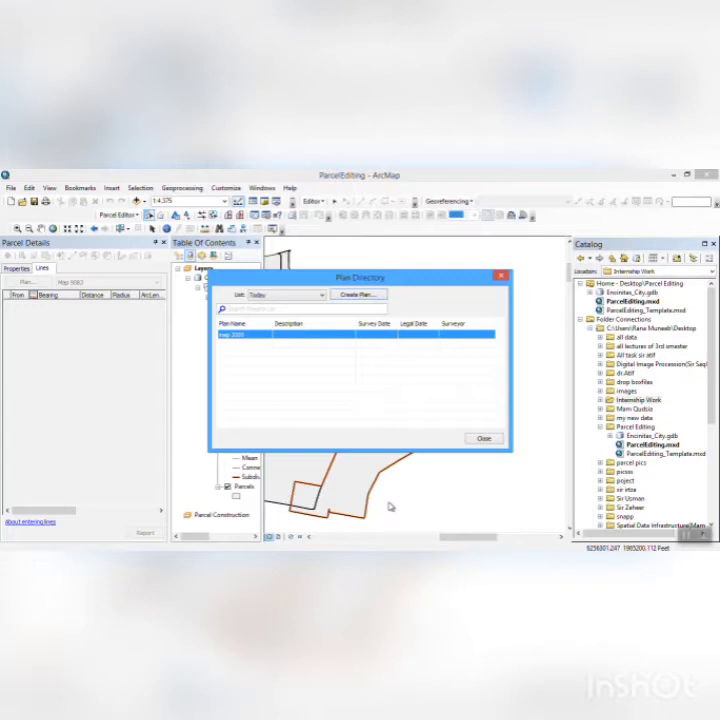
left_click(483, 438)
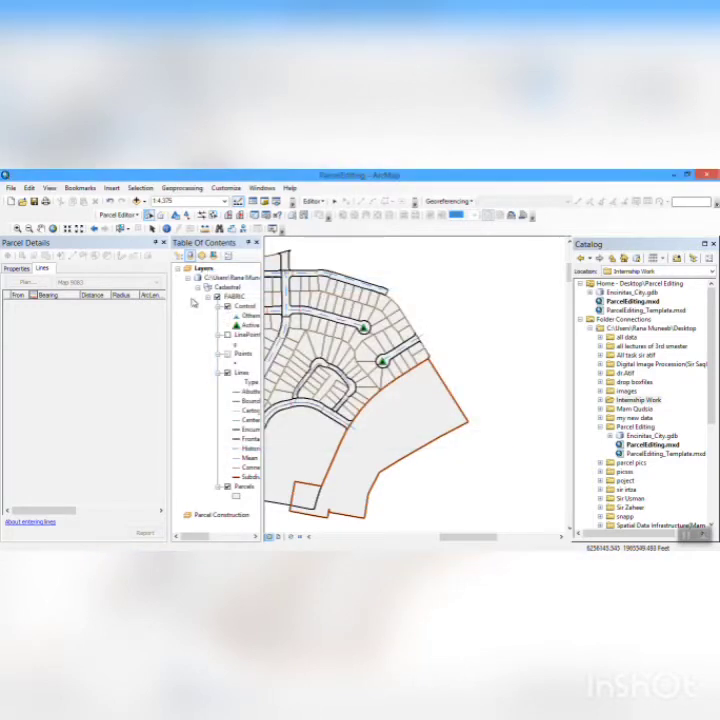
- Save the parcel edits and end the parcel editing session
left_click(136, 216)
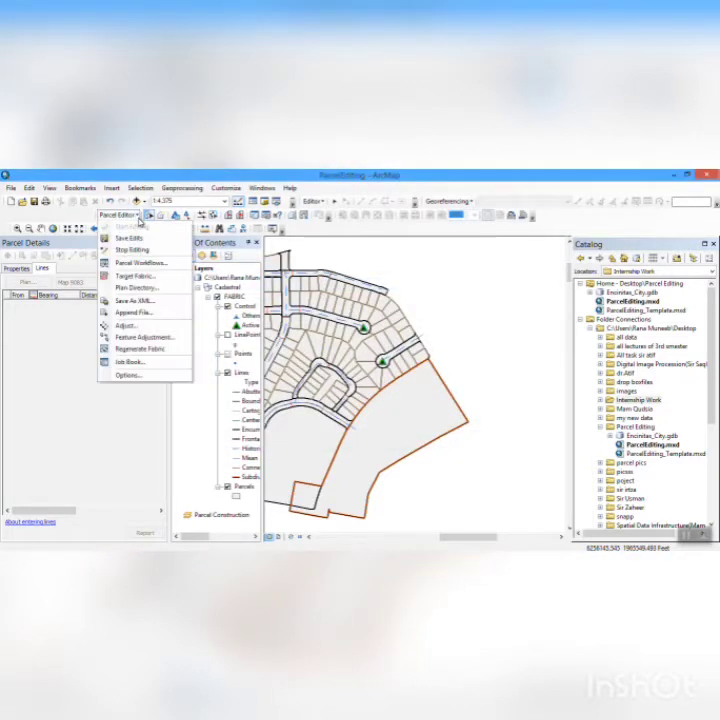
left_click(153, 238)
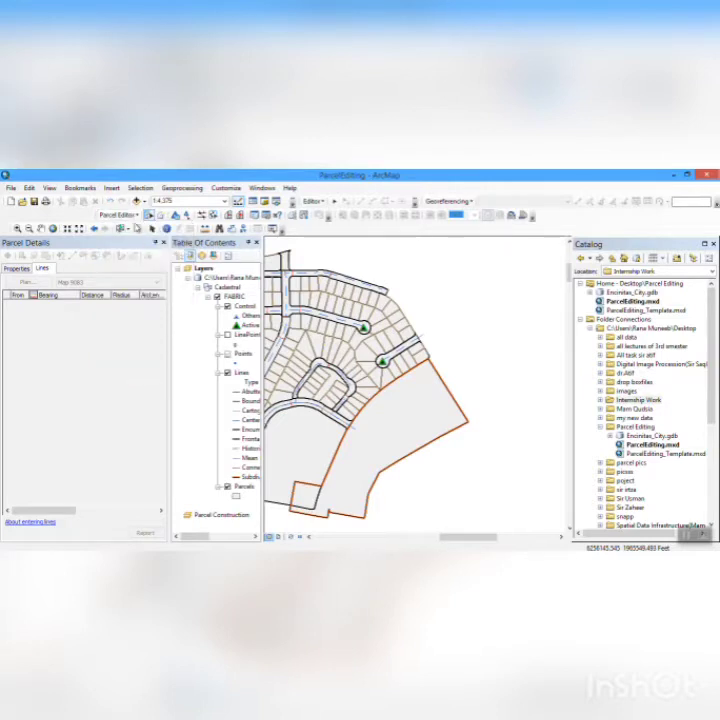
left_click(125, 216)
left_click(129, 251)
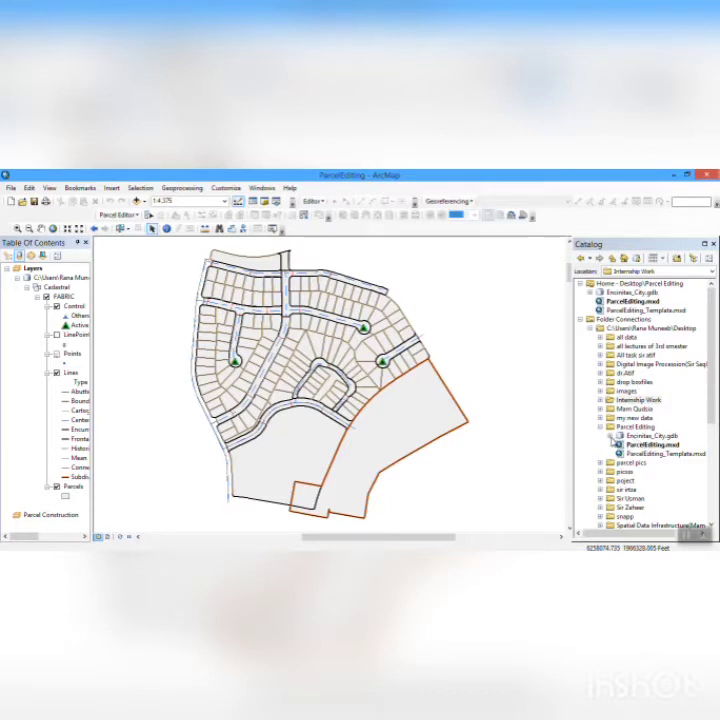
- Examine the feature class associations of FABRIC in the Cadastral dataset of Encinitas_City.gdb, and close the Catalog and Parcel Workflows windows
left_click(611, 437)
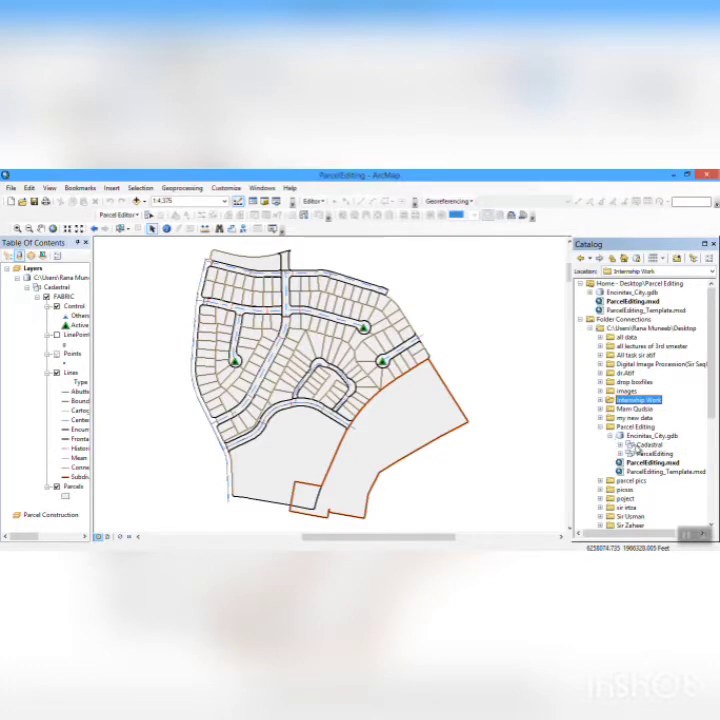
left_click(620, 444)
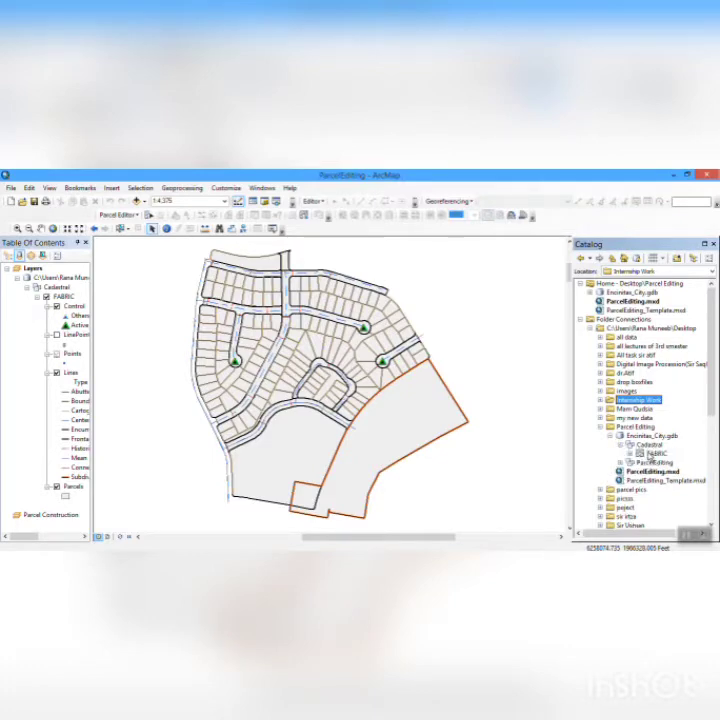
left_click(650, 454)
right_click(650, 454)
left_click(620, 444)
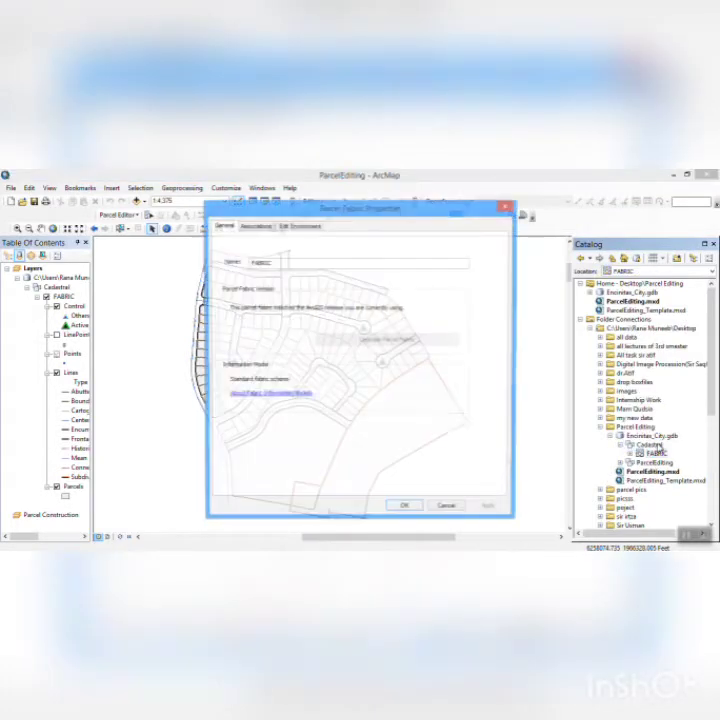
left_click(256, 226)
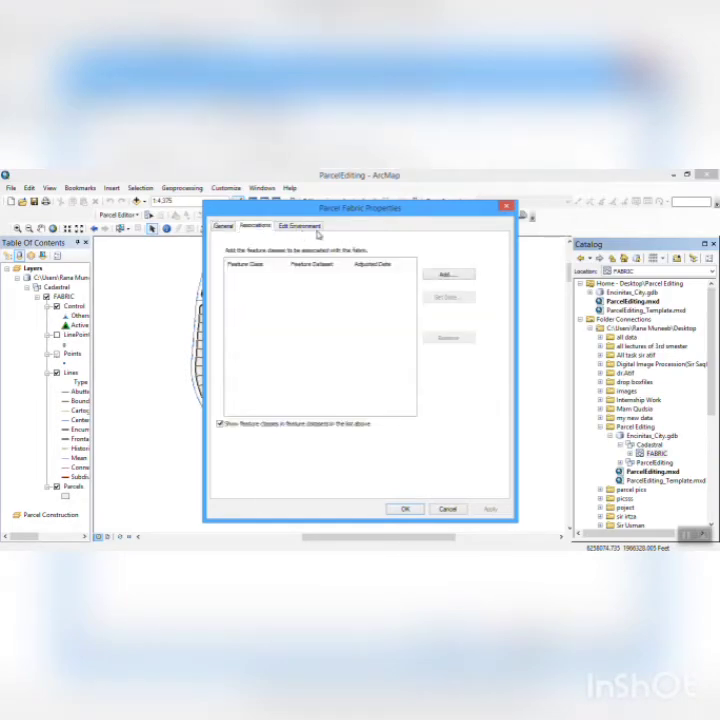
left_click(408, 509)
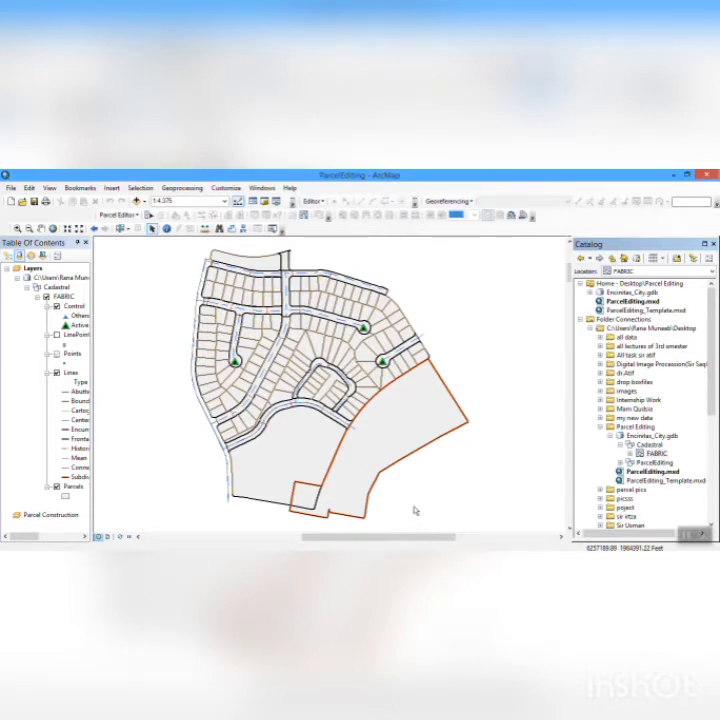
left_click(714, 244)
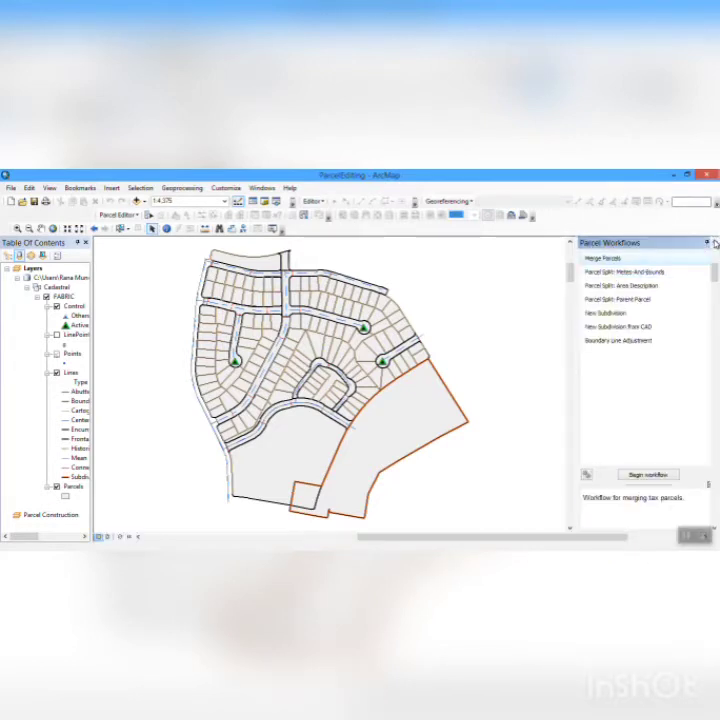
left_click(714, 244)
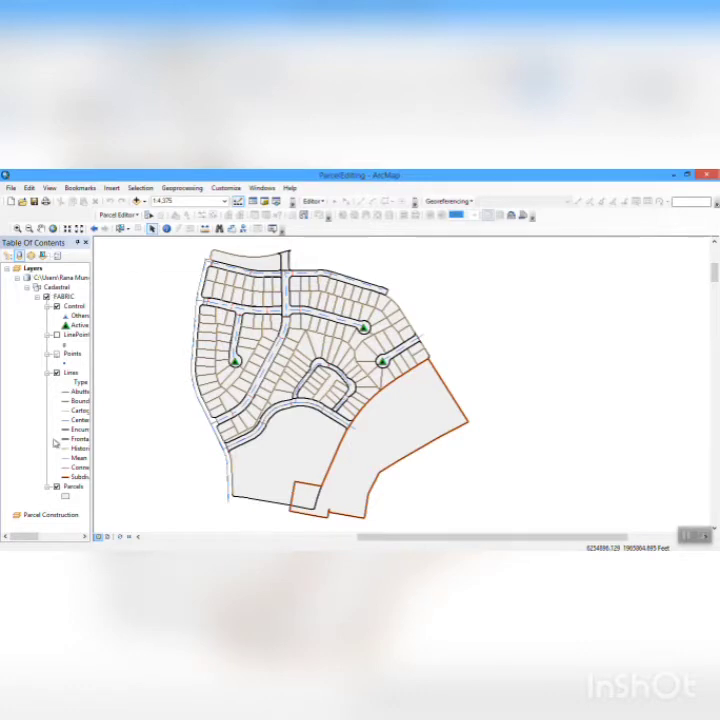
- Start a parcel editing session and bring up Organize Feature Templates for the Parcels layer
left_click(70, 487)
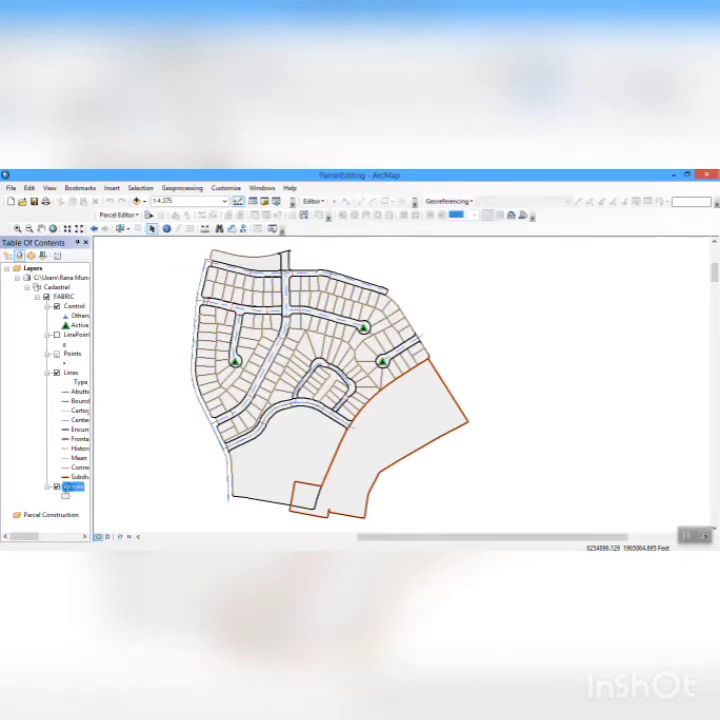
right_click(68, 489)
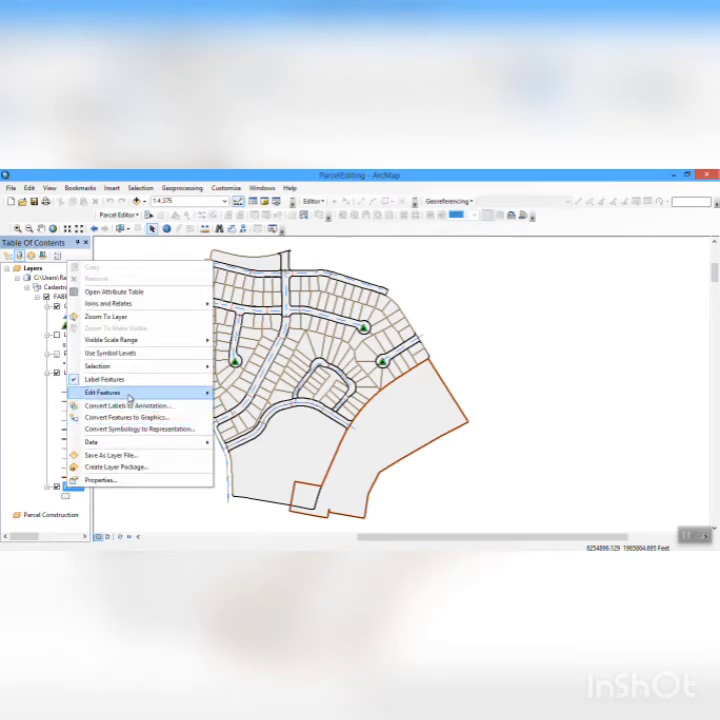
mouse_move(128, 398)
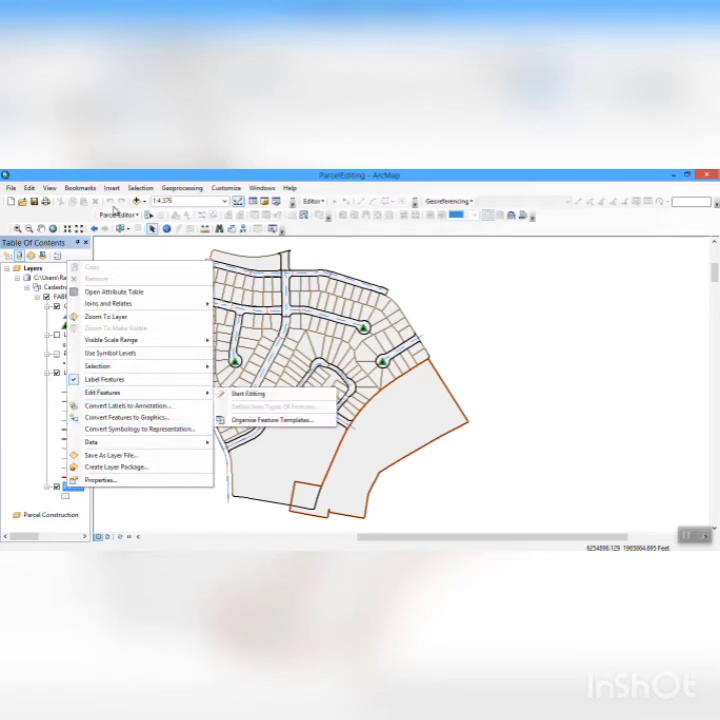
left_click(138, 217)
left_click(138, 217)
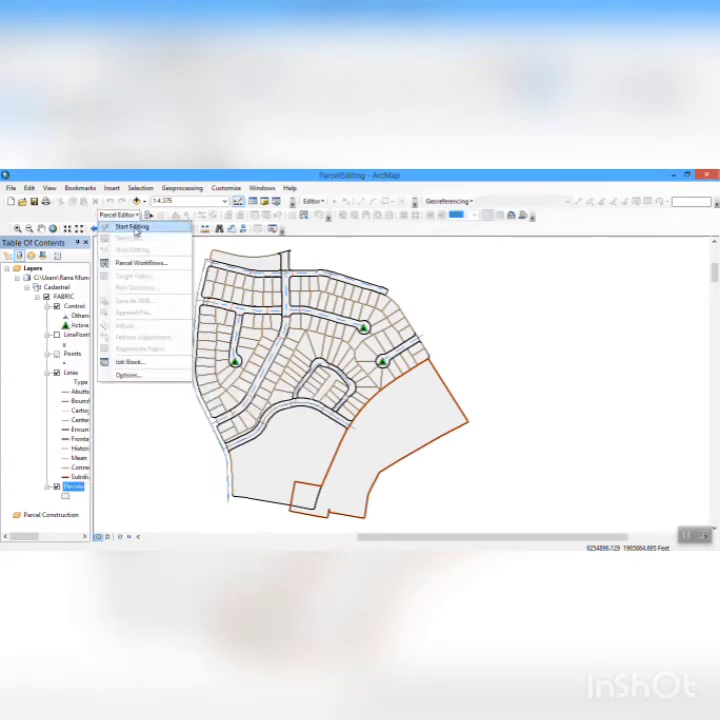
left_click(136, 229)
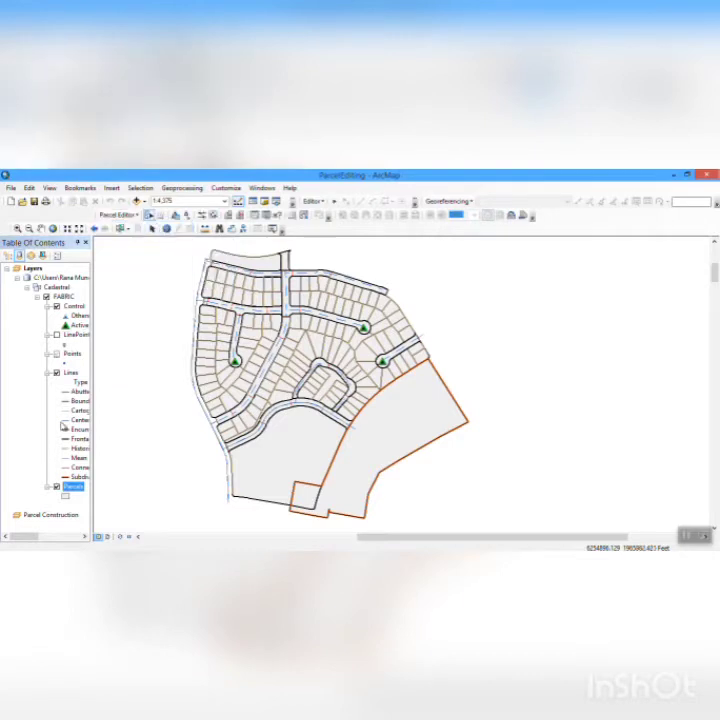
right_click(72, 490)
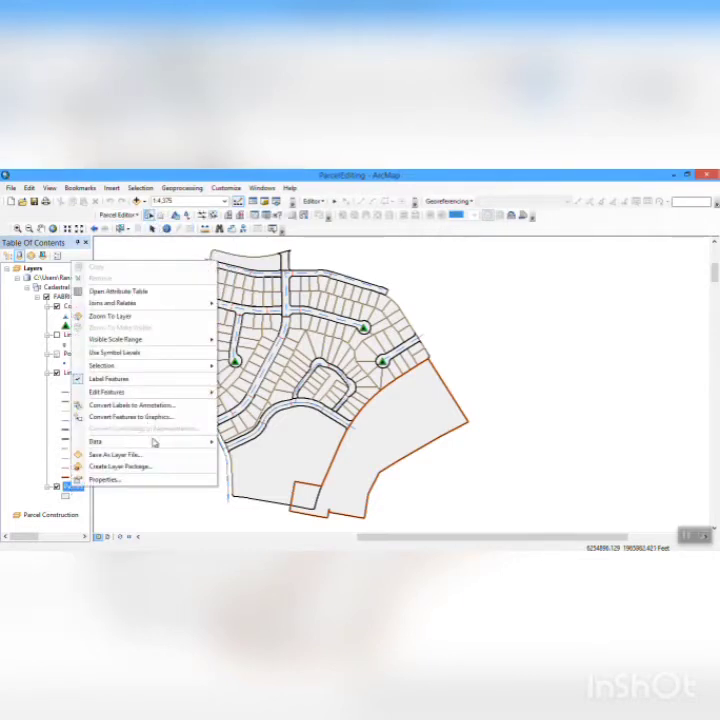
mouse_move(137, 391)
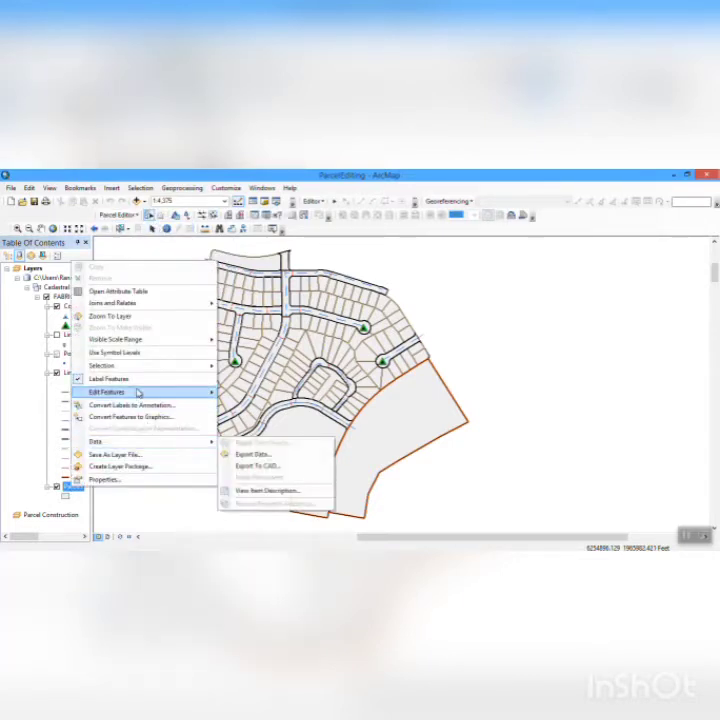
left_click(262, 419)
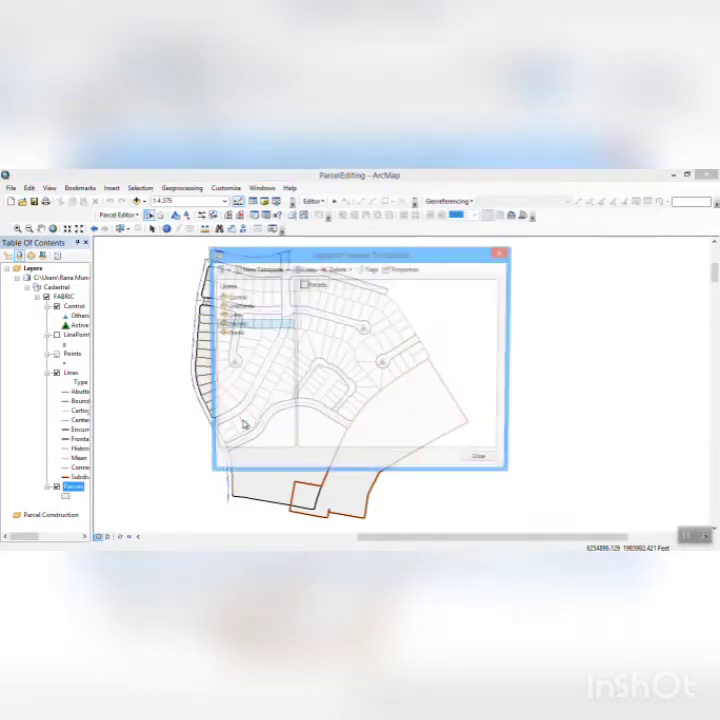
- Copy the existing Parcels feature template and create another new template for the Parcels layer
left_click(321, 287)
left_click(296, 270)
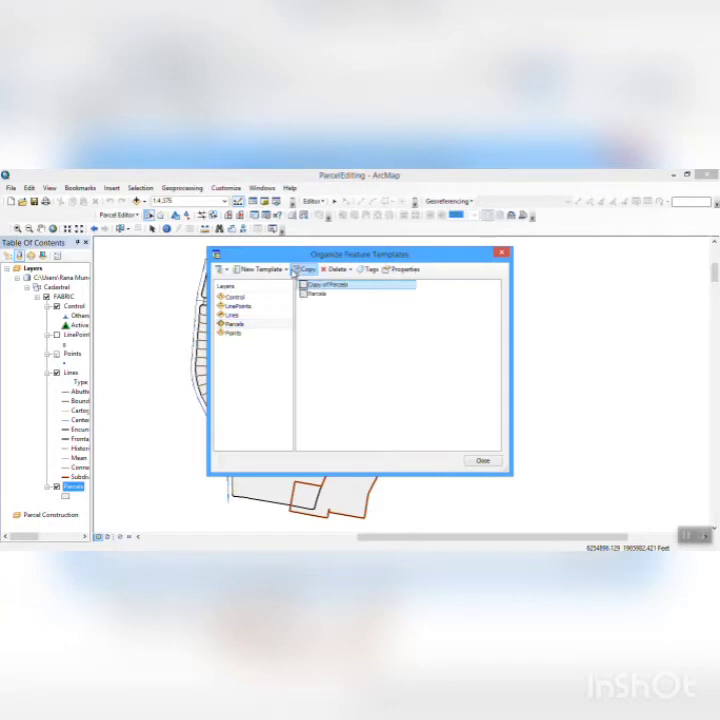
left_click(287, 270)
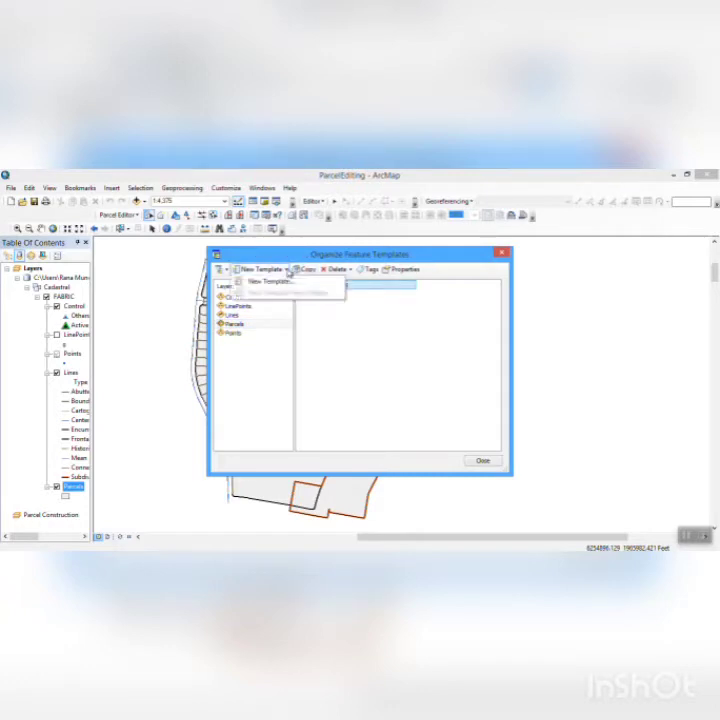
left_click(265, 281)
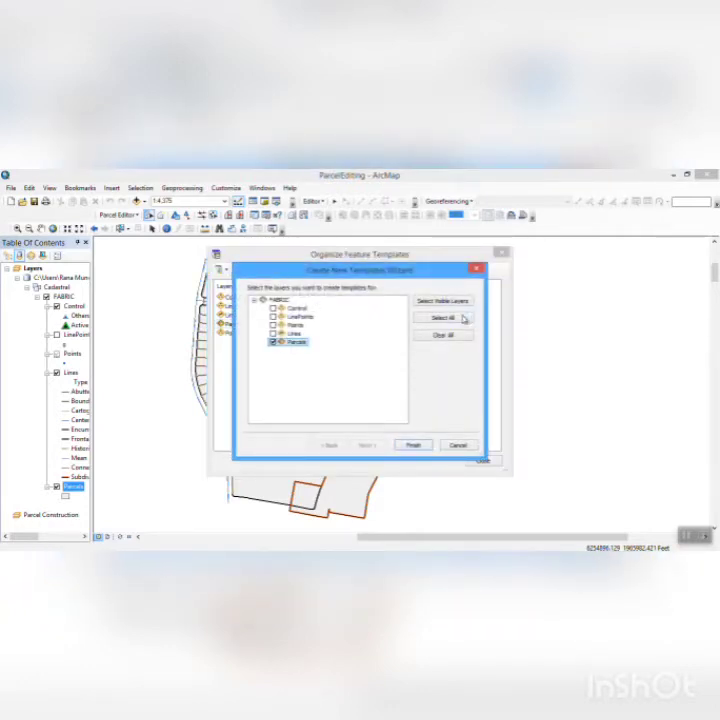
left_click(411, 446)
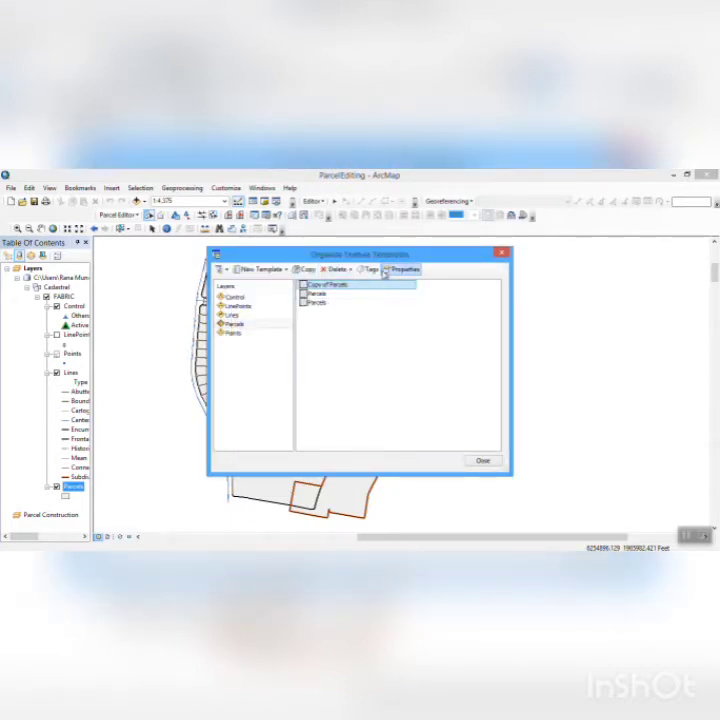
- Show the properties of the newly created Parcels template and change its name to "plan-map 2000"
right_click(332, 303)
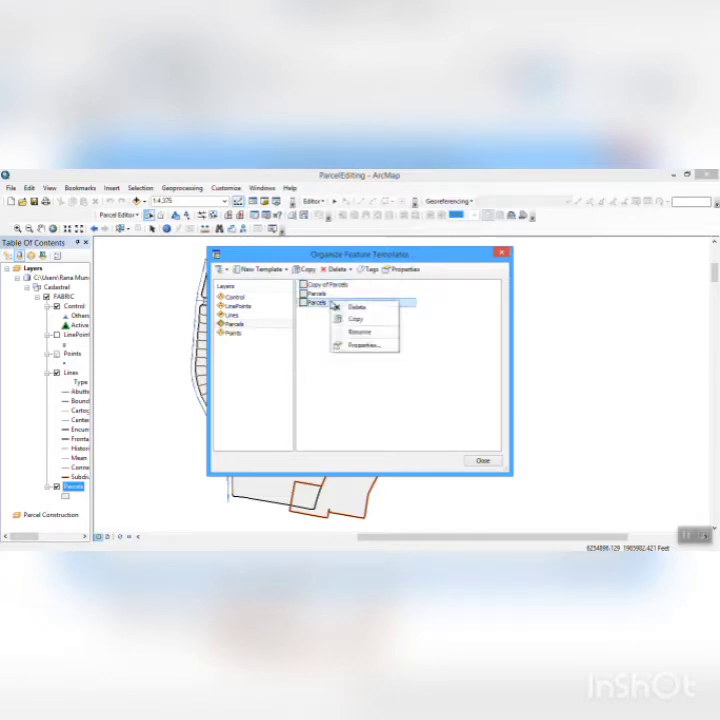
left_click(364, 345)
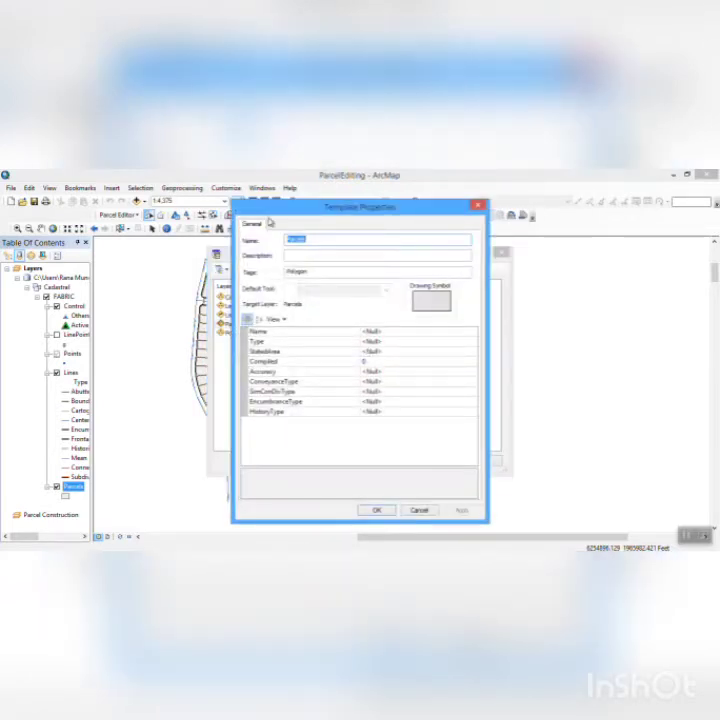
left_click(320, 238)
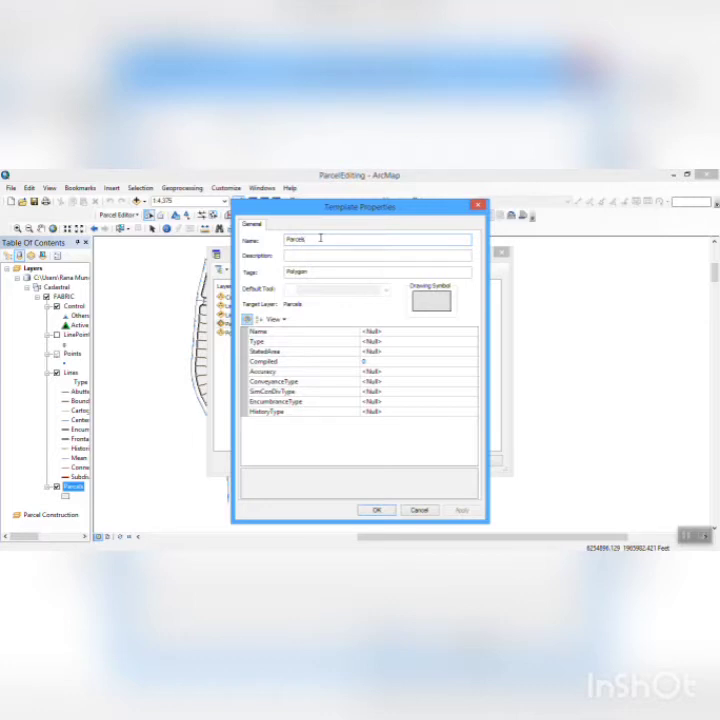
key("BackSpace")
key("BackSpace")
key("BackSpace")
key("BackSpace")
key("BackSpace")
key("BackSpace")
key("BackSpace")
type("plan-map 2000")
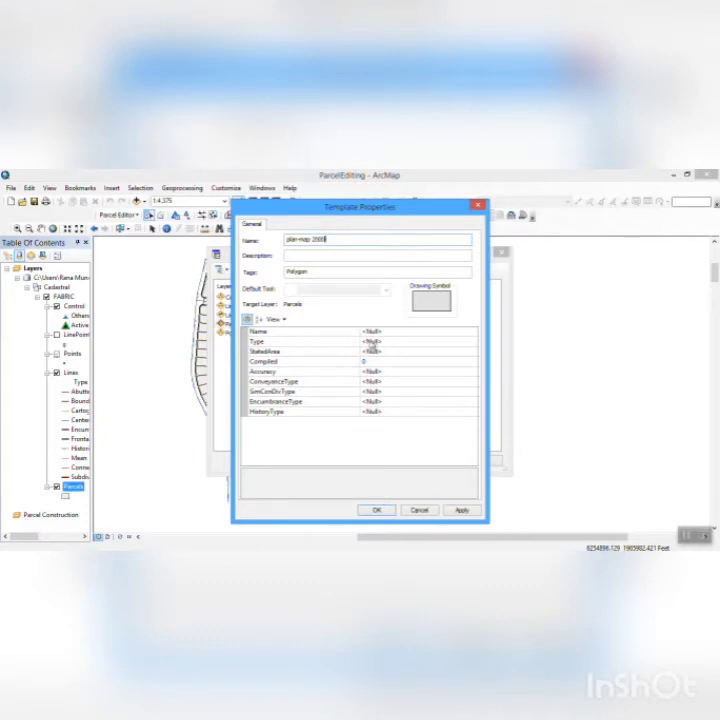
- Set the plan-map 2000 template's Type to 24 and Accuracy to 3, apply the properties, and close the template organizer
left_click(380, 342)
type("6")
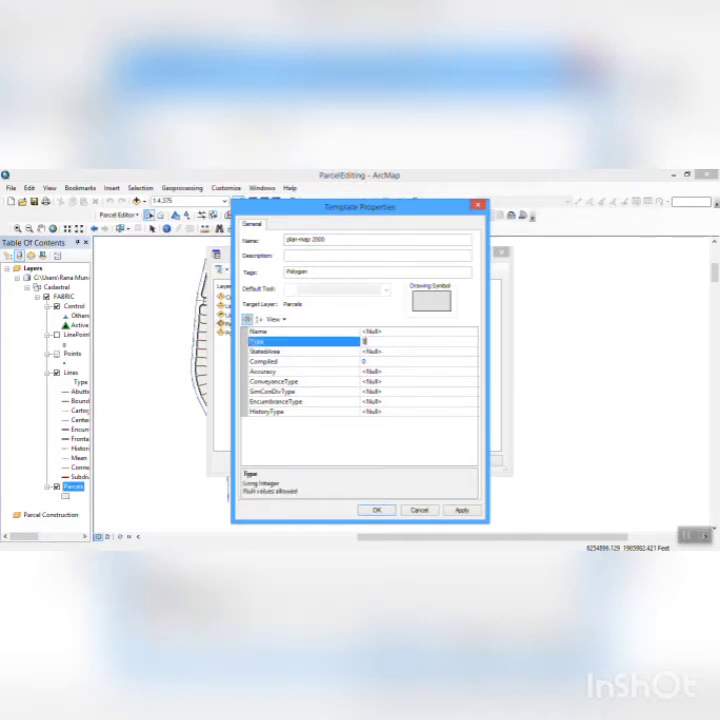
key("BackSpace")
type("24")
left_click(386, 372)
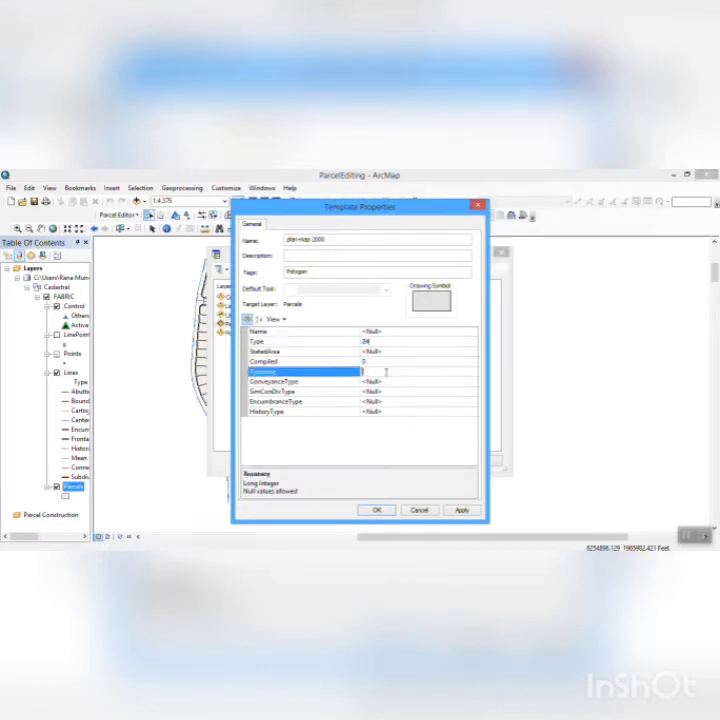
type("1")
left_click(462, 511)
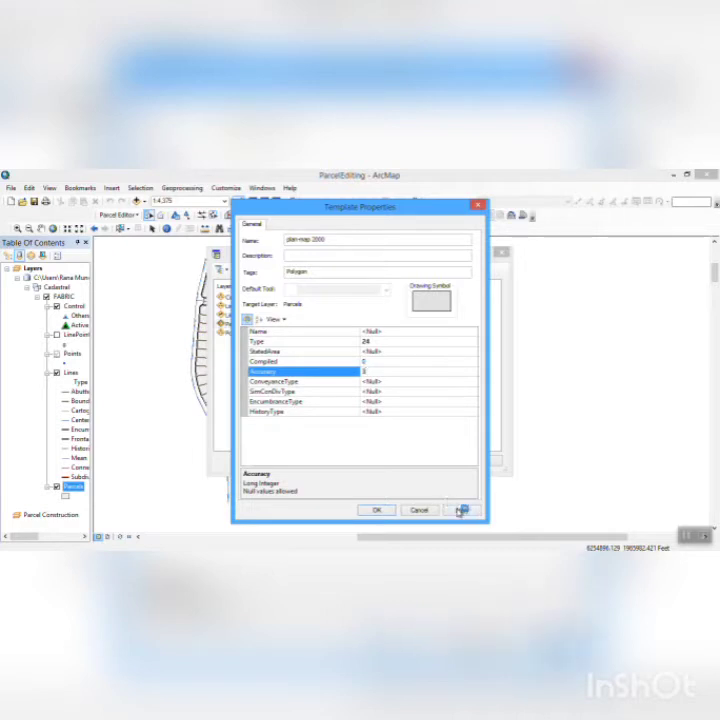
left_click(393, 512)
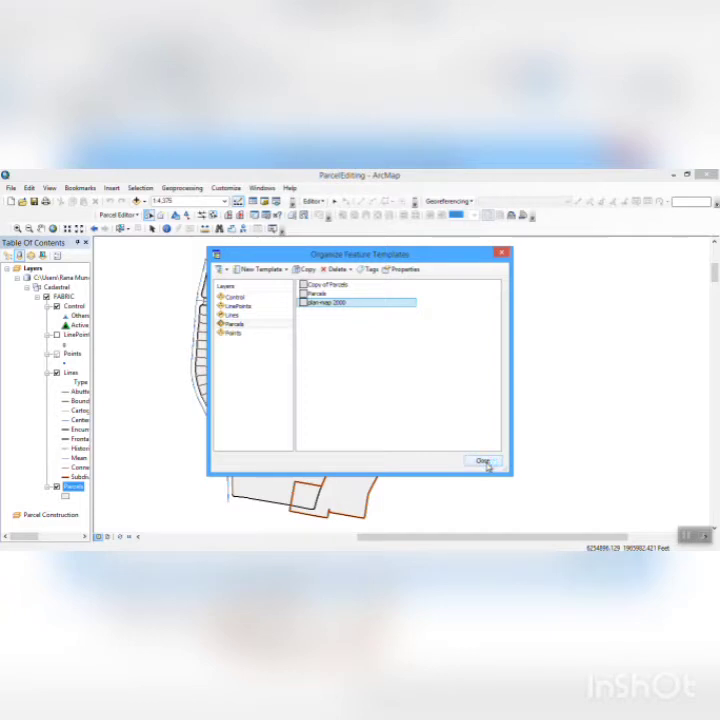
left_click(484, 462)
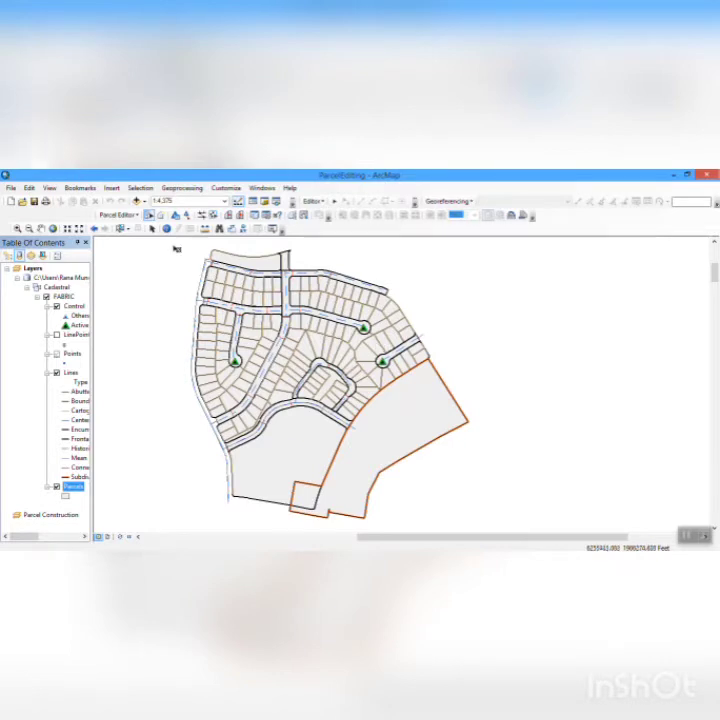
- Review the advanced Parcel Editor options for build and view behavior, and accept them as they are
left_click(120, 215)
left_click(132, 240)
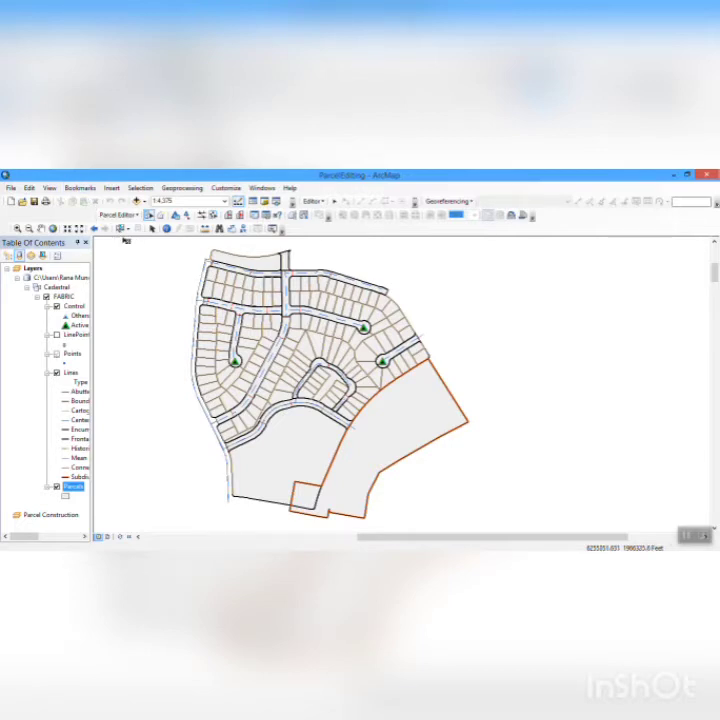
left_click(138, 216)
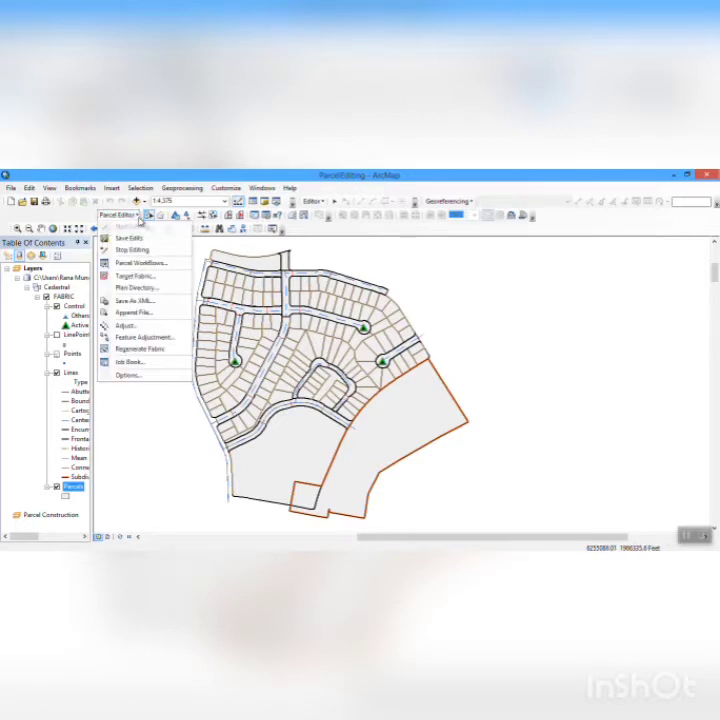
left_click(146, 378)
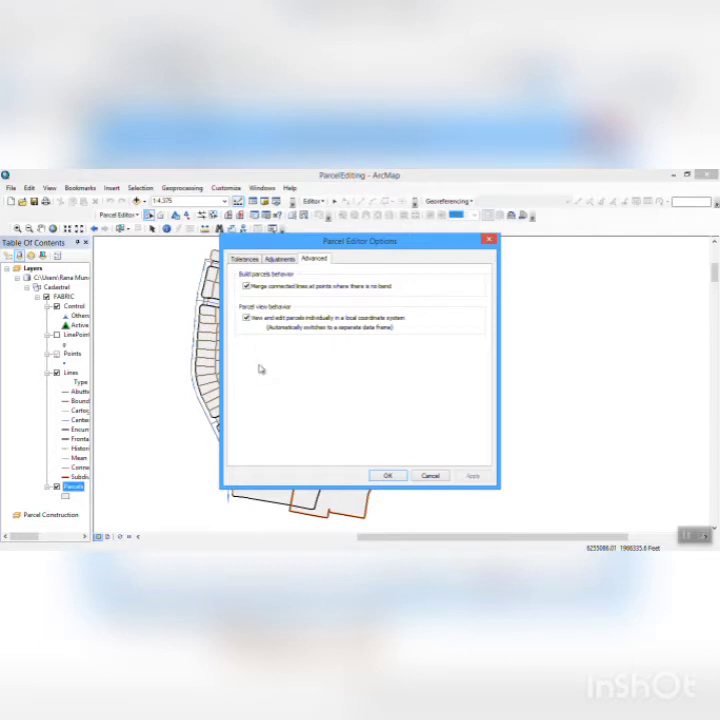
left_click(389, 476)
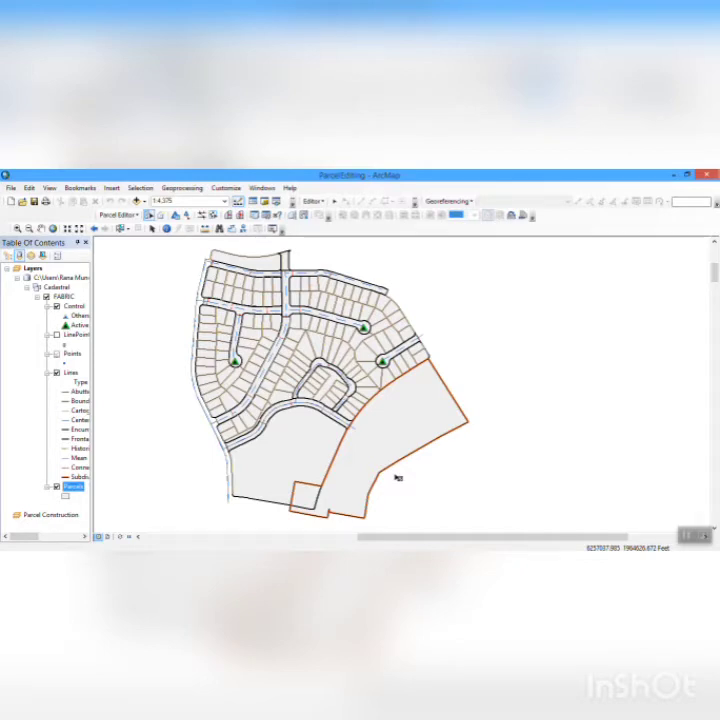
- Select the single parcel on the subdivision's northeastern edge and unjoin it from the fabric
left_click_drag(397, 478, 485, 353)
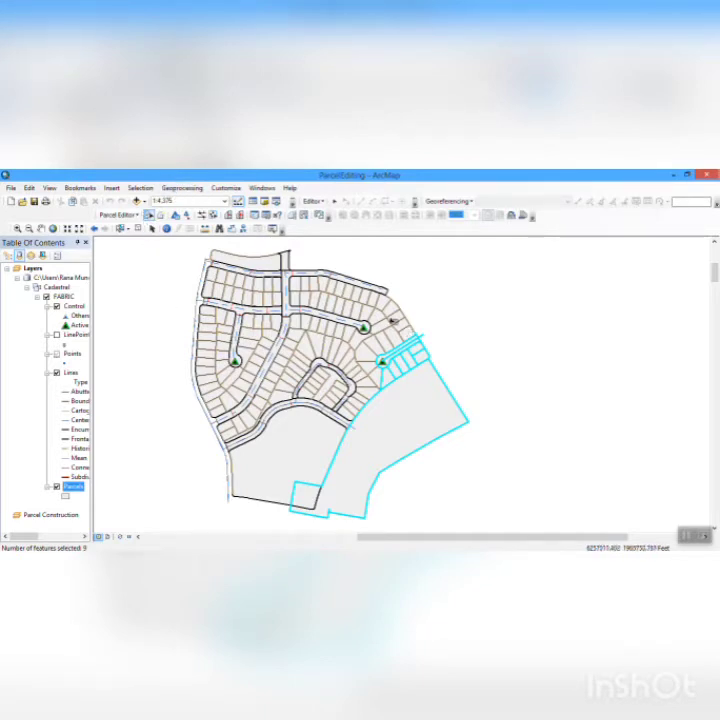
left_click(396, 312)
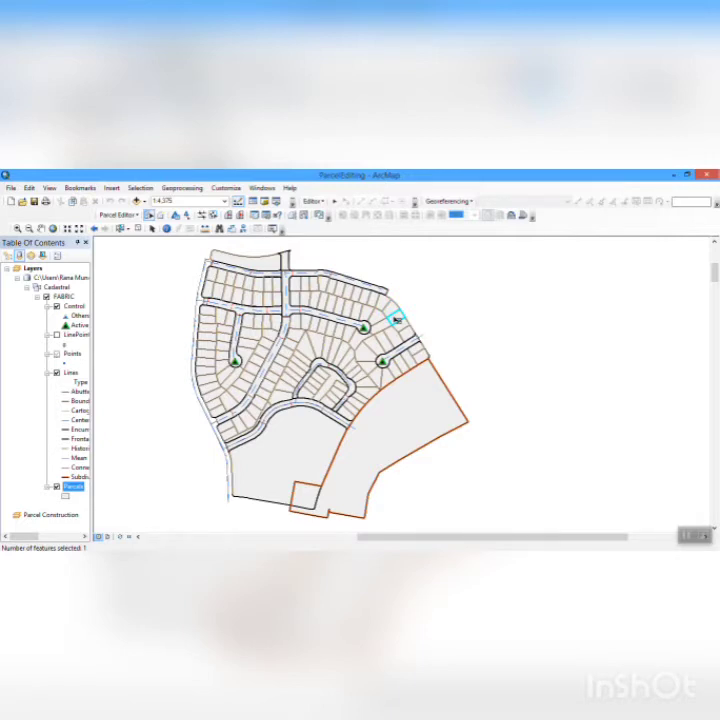
right_click(396, 318)
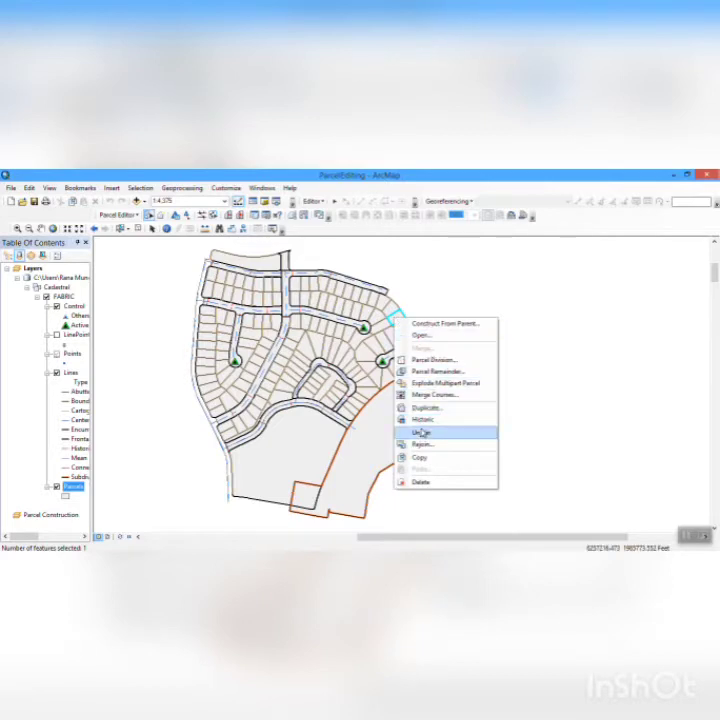
left_click(455, 436)
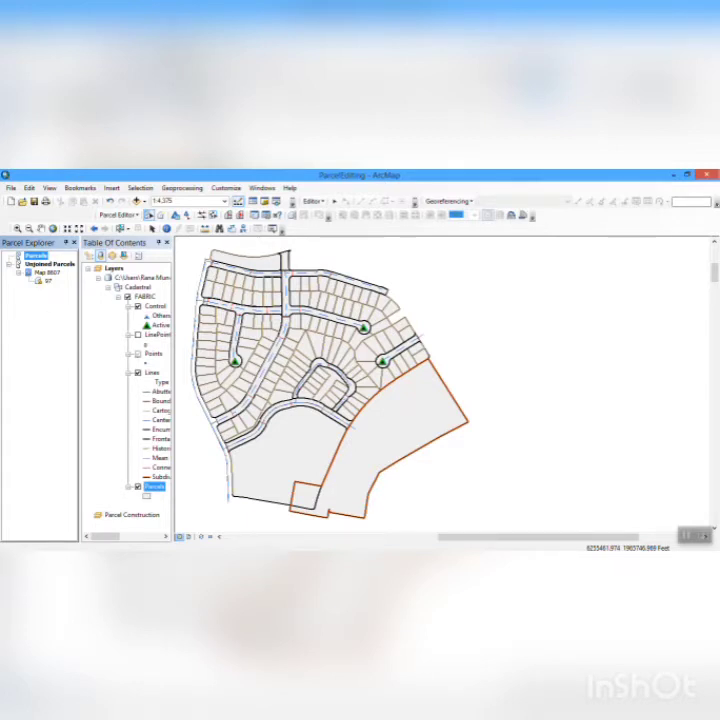
- Zoom to the gap left by the unjoined parcel and start a new parcel in plan map 2000 from the Plan Directory
left_click(18, 228)
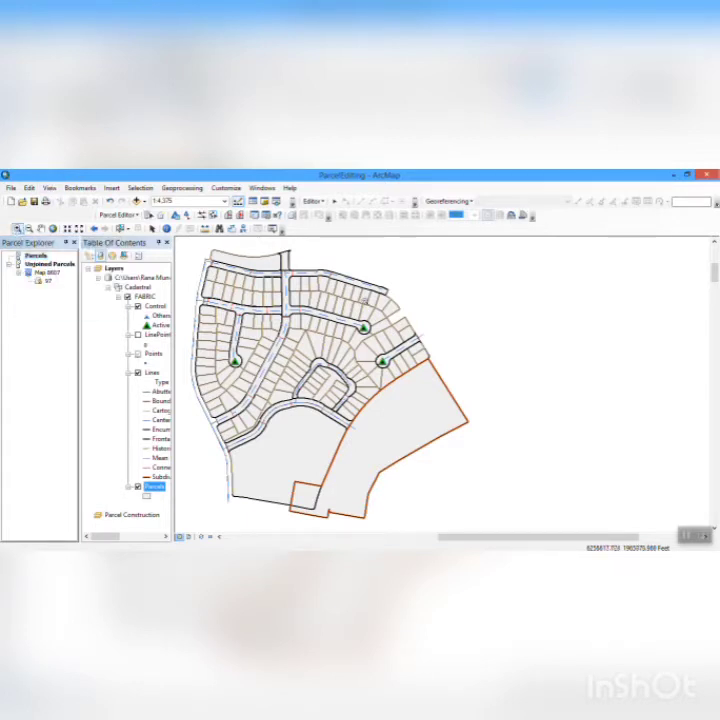
left_click_drag(318, 253, 503, 386)
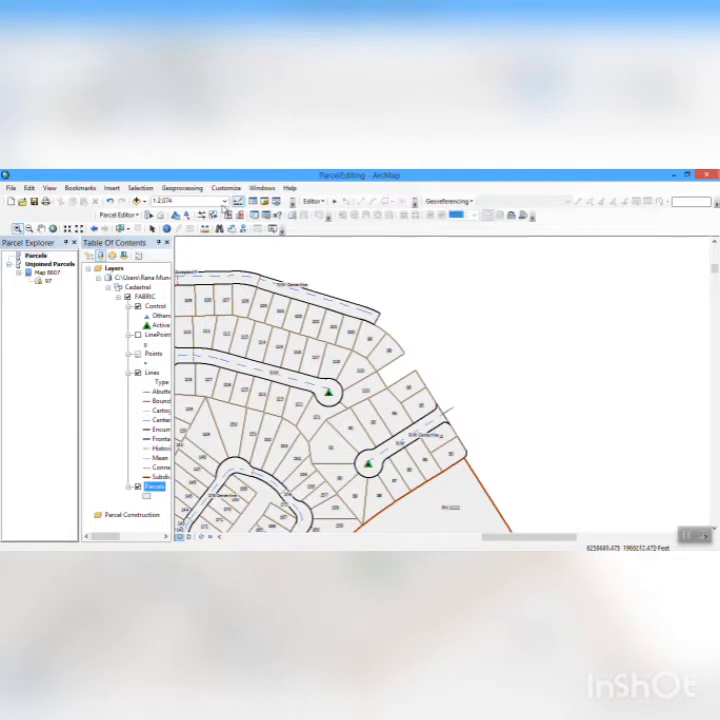
left_click(131, 216)
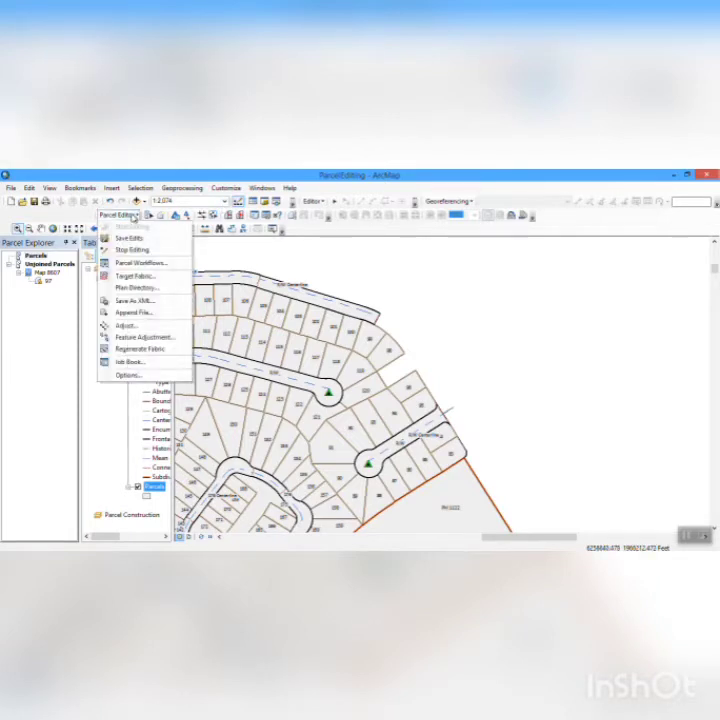
left_click(133, 287)
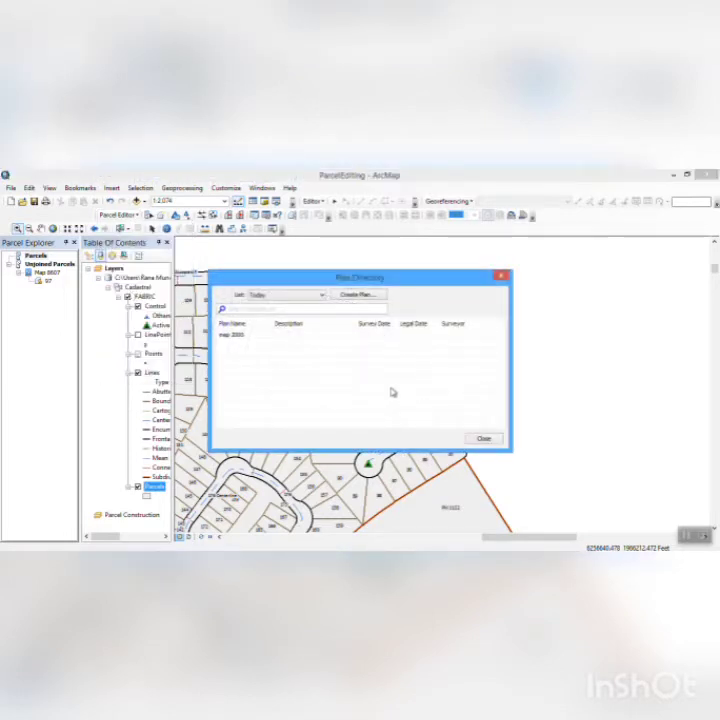
left_click(246, 336)
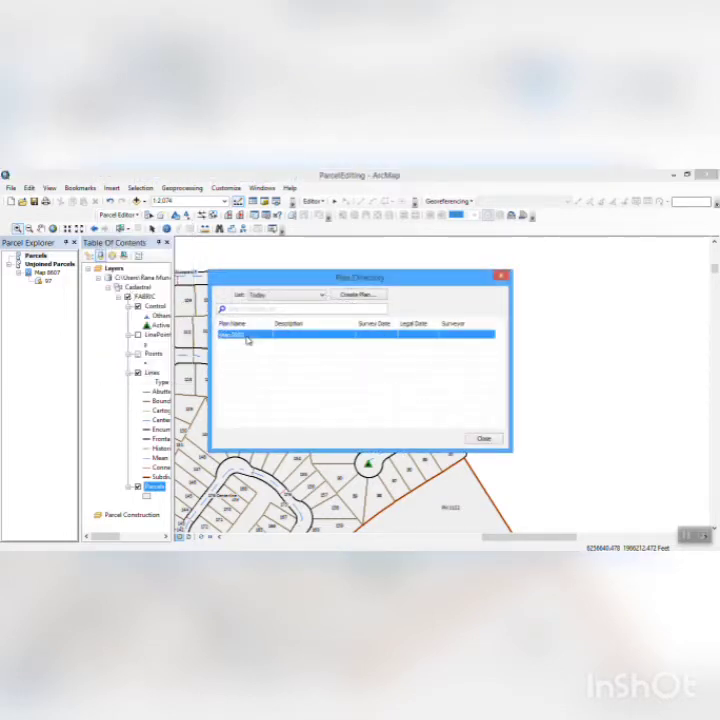
right_click(248, 341)
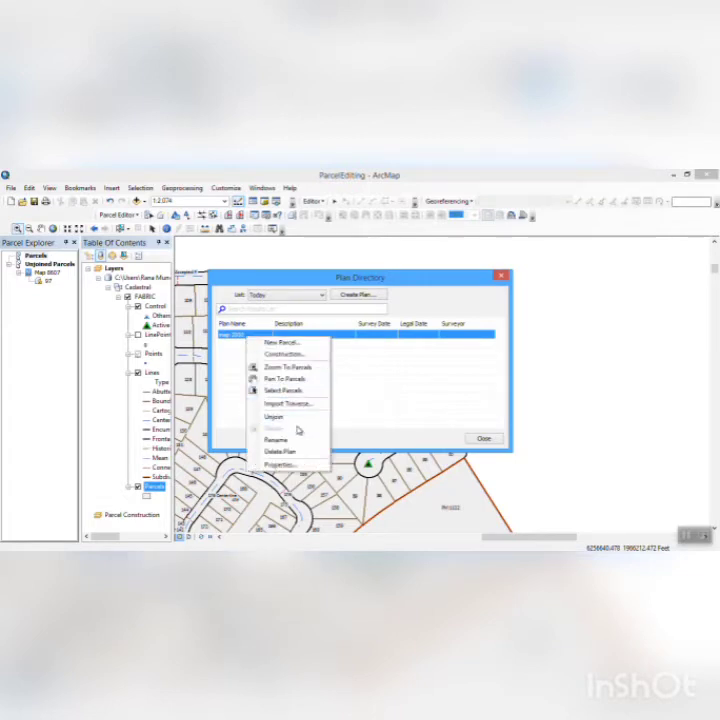
left_click(280, 342)
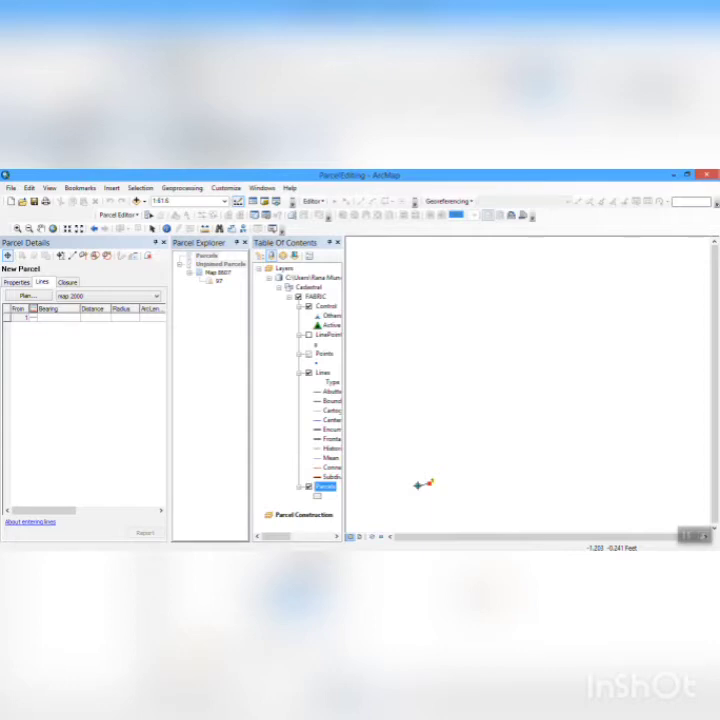
- Assign the plan-map 2000 template to the new parcel and set its name to 97
left_click(16, 282)
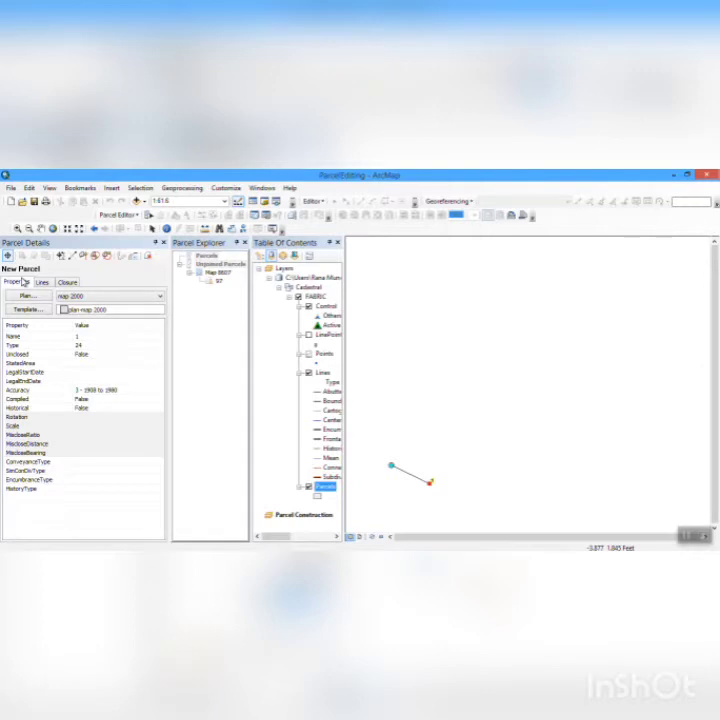
left_click(30, 310)
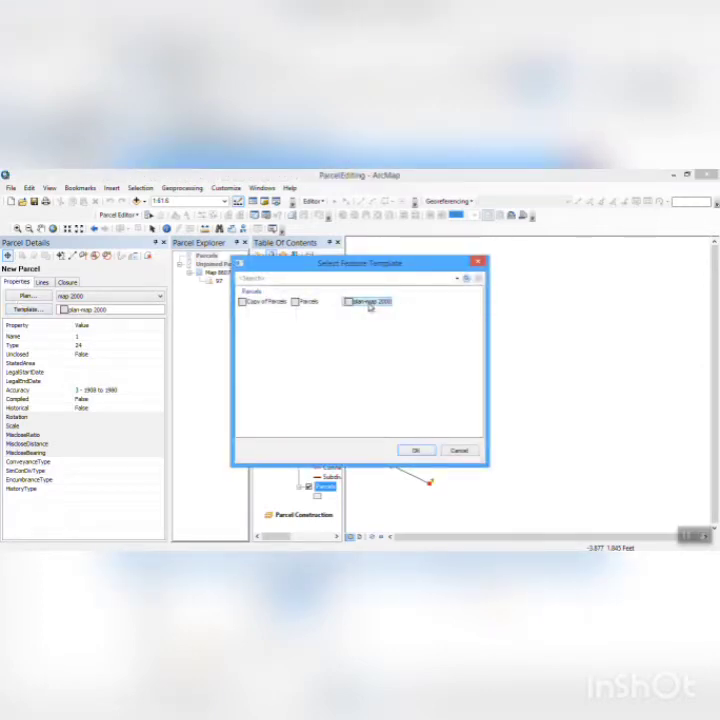
left_click(415, 451)
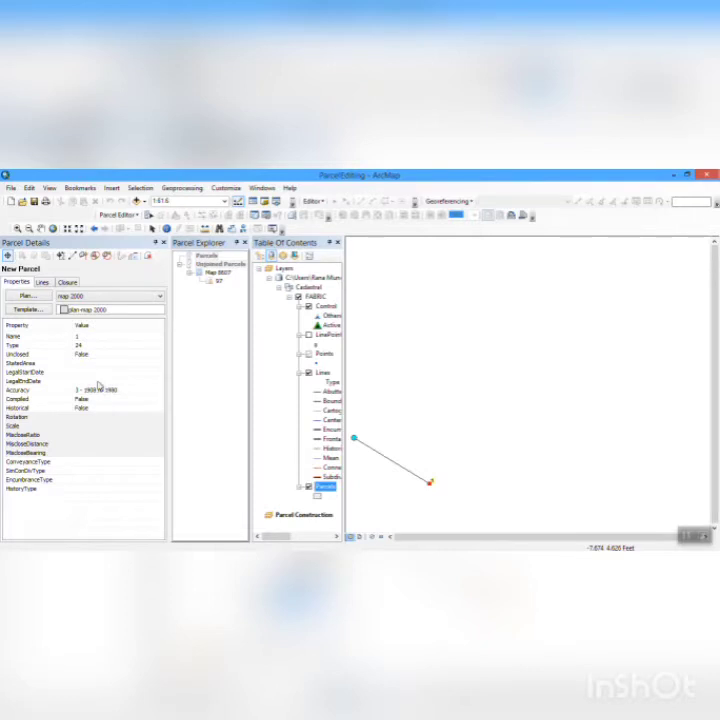
left_click(78, 338)
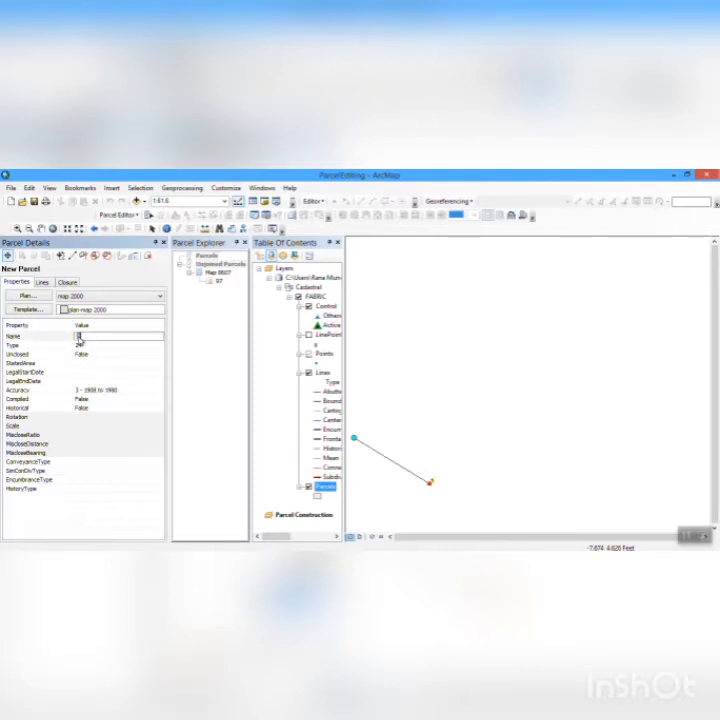
type("97")
- Widen the template column in the new parcel's line grid and set the first line's template to Frontage
left_click(43, 283)
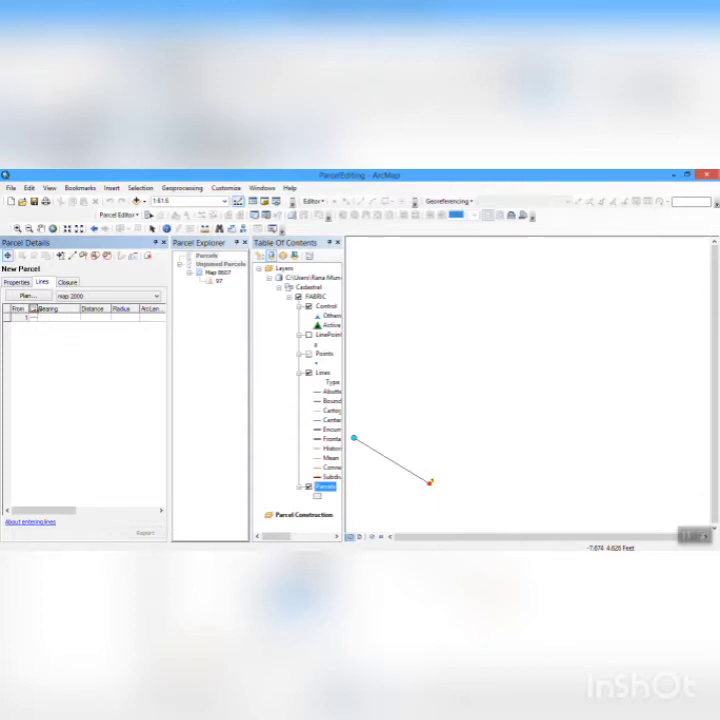
left_click(19, 316)
left_click_drag(33, 308, 75, 308)
left_click(72, 319)
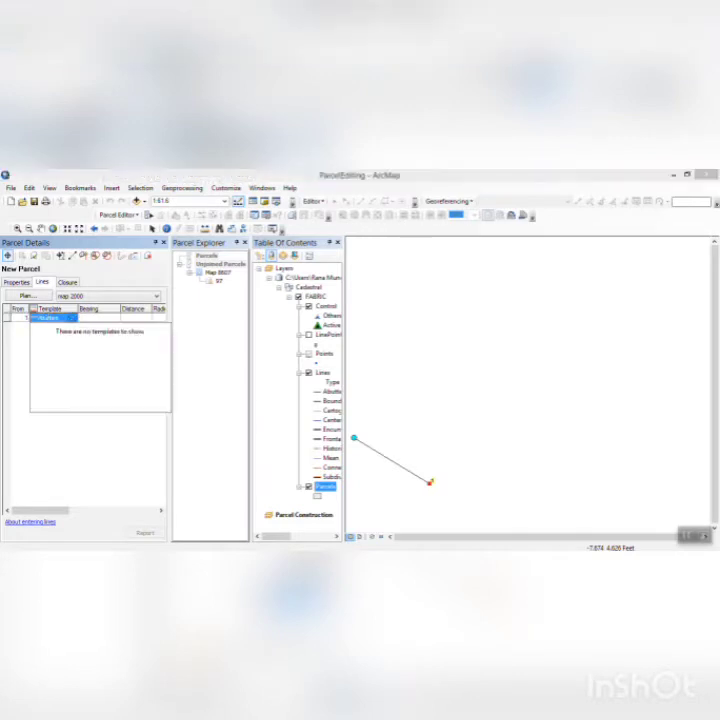
left_click(111, 360)
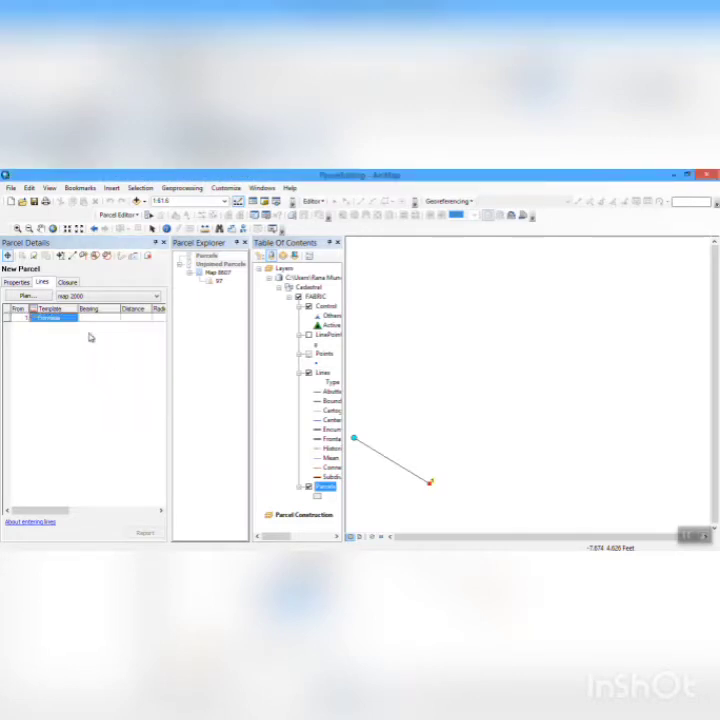
- Enter the first parcel line with bearing S32-30-0-2E and distance 69.0
left_click(101, 318)
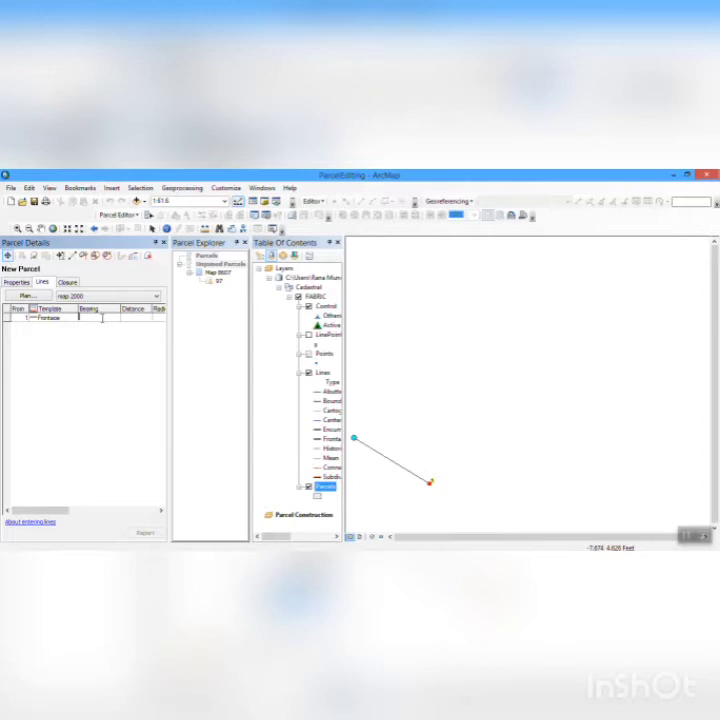
type("5")
type("32-8")
type("0-03")
type("W")
key("BackSpace")
type("E")
left_click(131, 318)
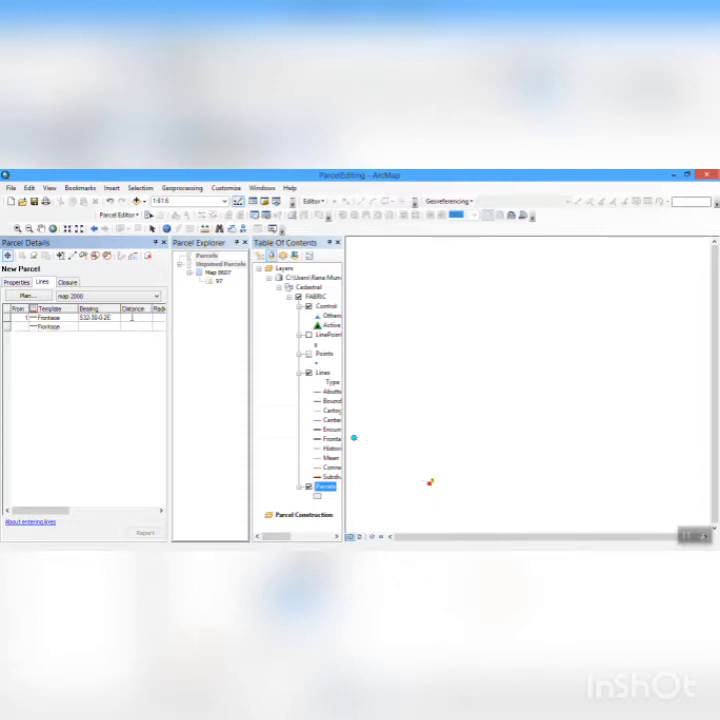
type("65.0")
- Enter the second parcel line with bearing S57-30-0-3W and distance 114.0
left_click(108, 327)
left_click(105, 325)
type("S57-30-0-38W")
key("Tab")
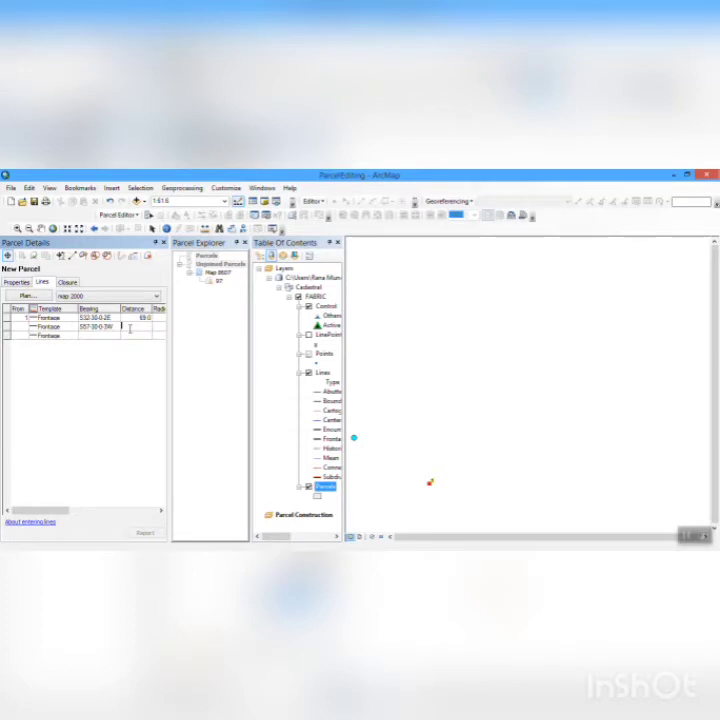
type("119.5")
- Enter the third parcel line with bearing N32-30-0-4W and distance 69.0
left_click(96, 336)
type("N32")
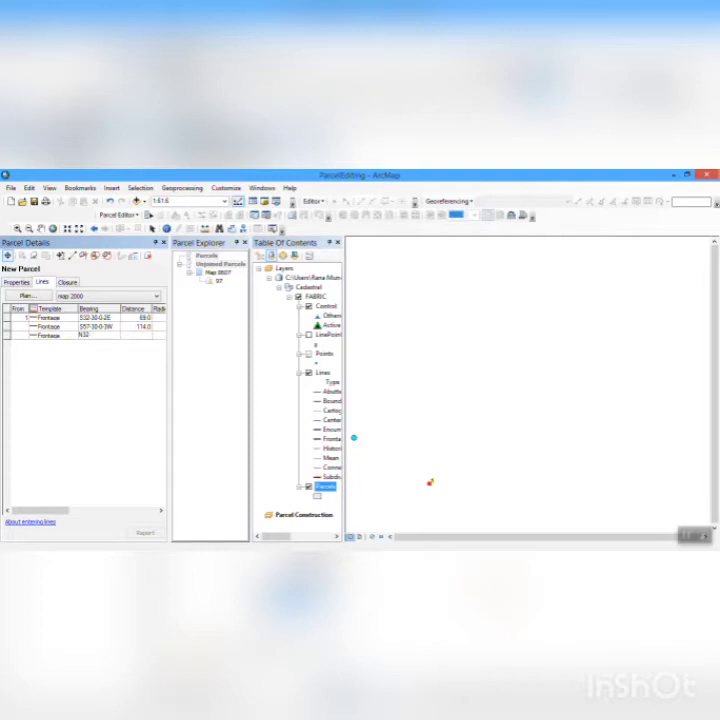
type("-30-0-4W")
key("Tab")
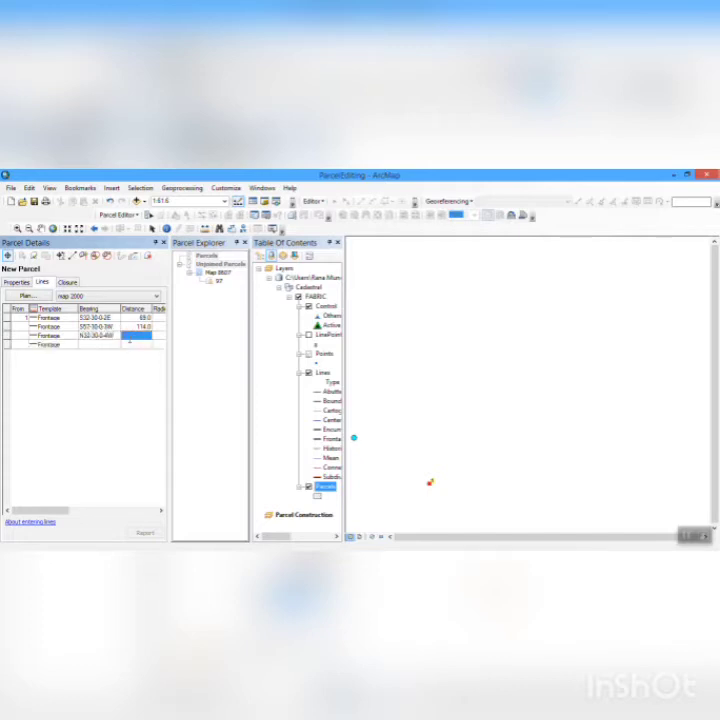
left_click(130, 338)
type("69.0")
- Enter the fourth parcel line with bearing N57-30-0-1W and distance 114.0, and keep the new parcel as unjoined
left_click(111, 344)
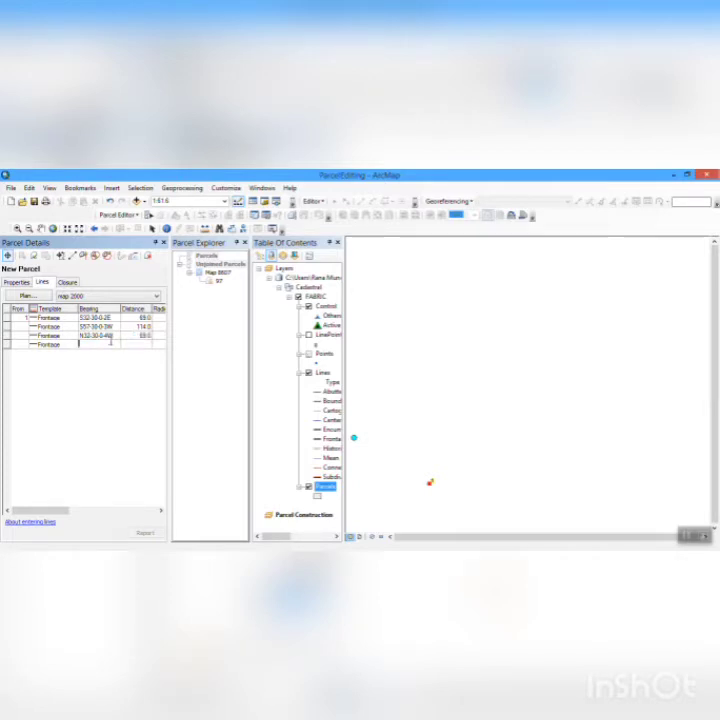
type("N")
type("57-30-0-1")
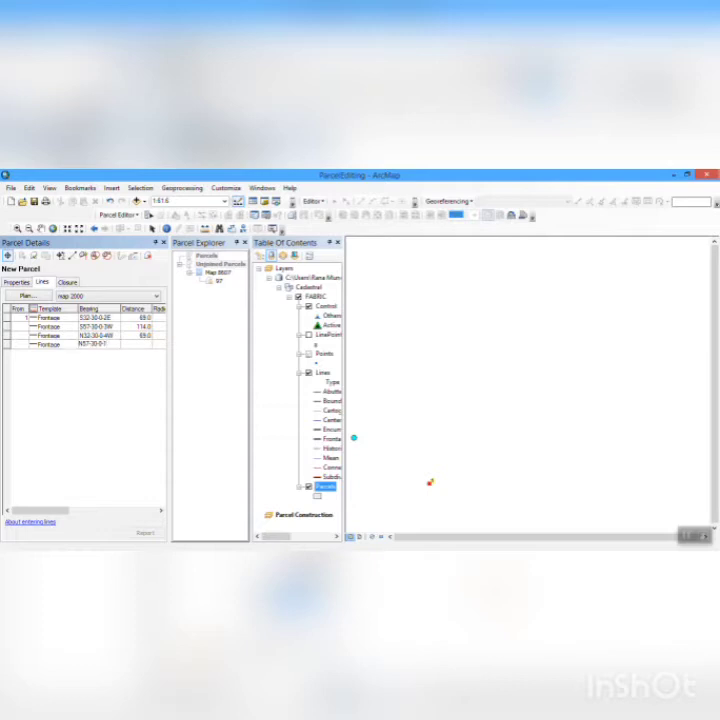
type("W")
left_click(131, 344)
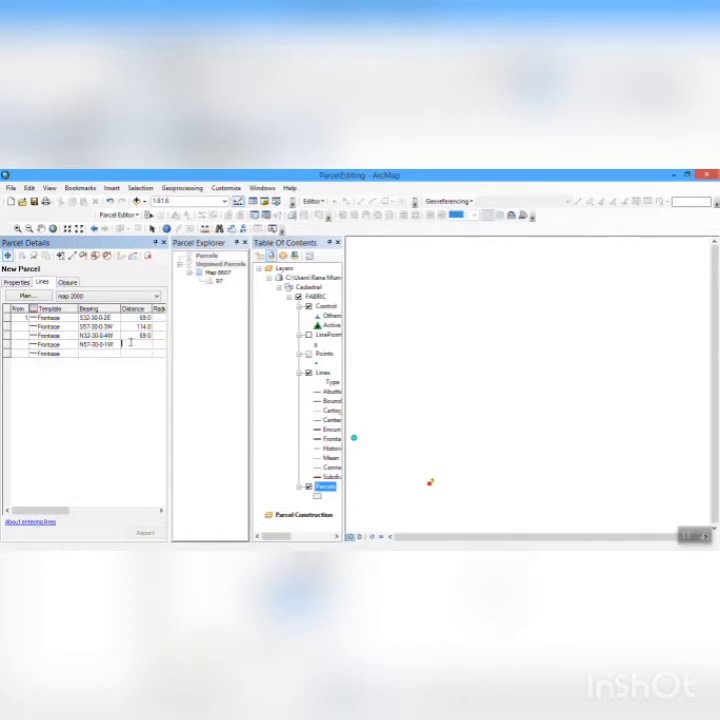
type("114.0")
left_click(35, 255)
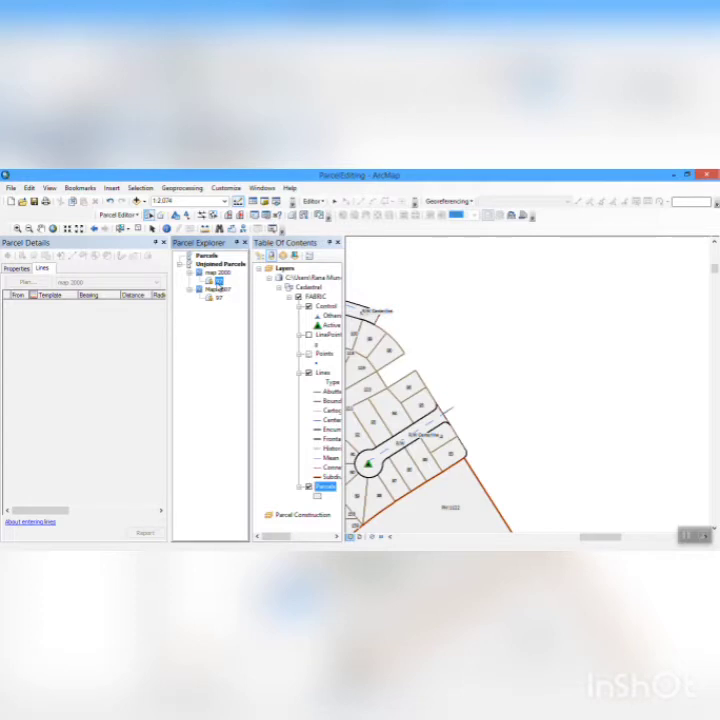
- Try to join unjoined parcel 97 of plan map 2000 to the parcel fabric
right_click(219, 283)
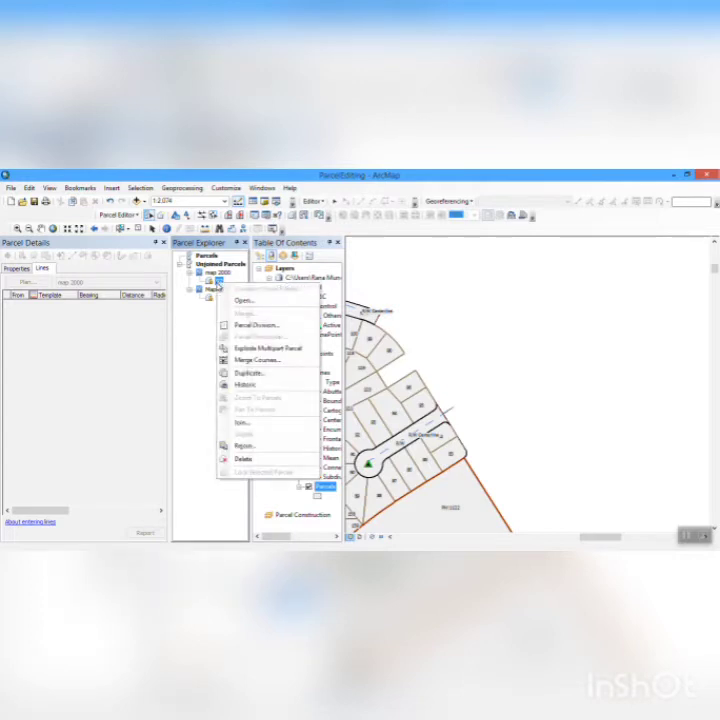
left_click(264, 427)
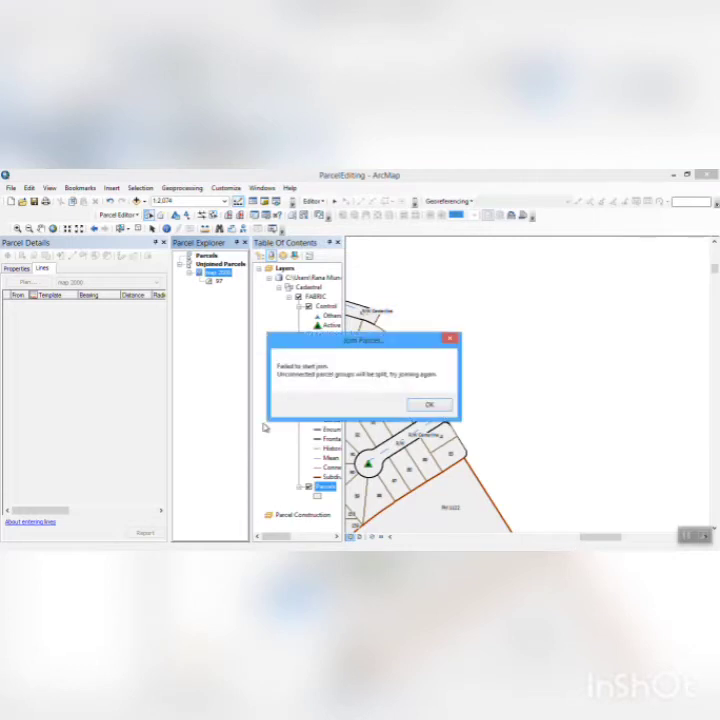
left_click(429, 404)
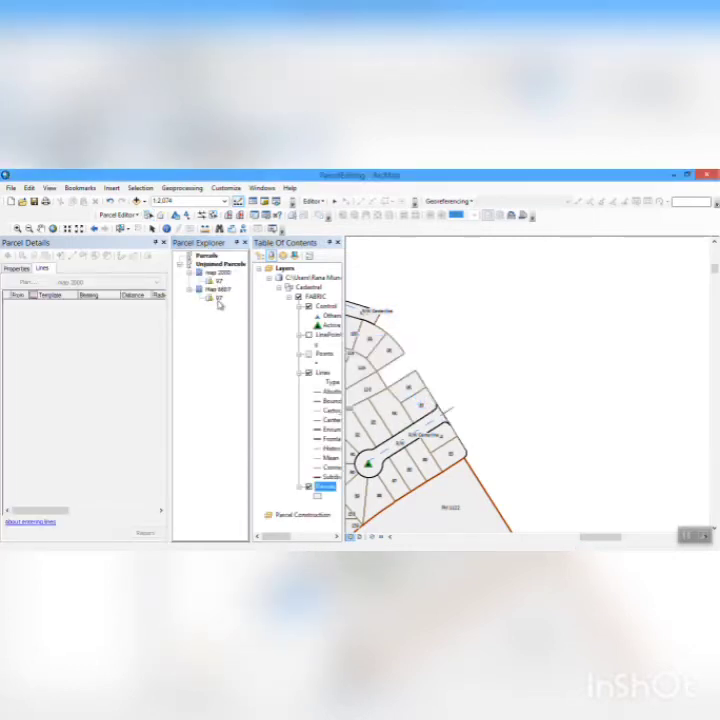
left_click(217, 299)
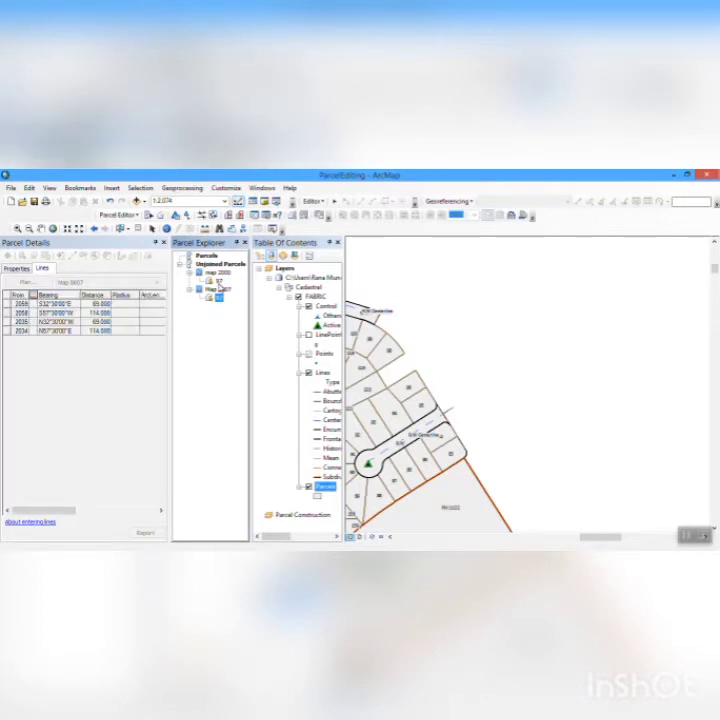
left_click(219, 281)
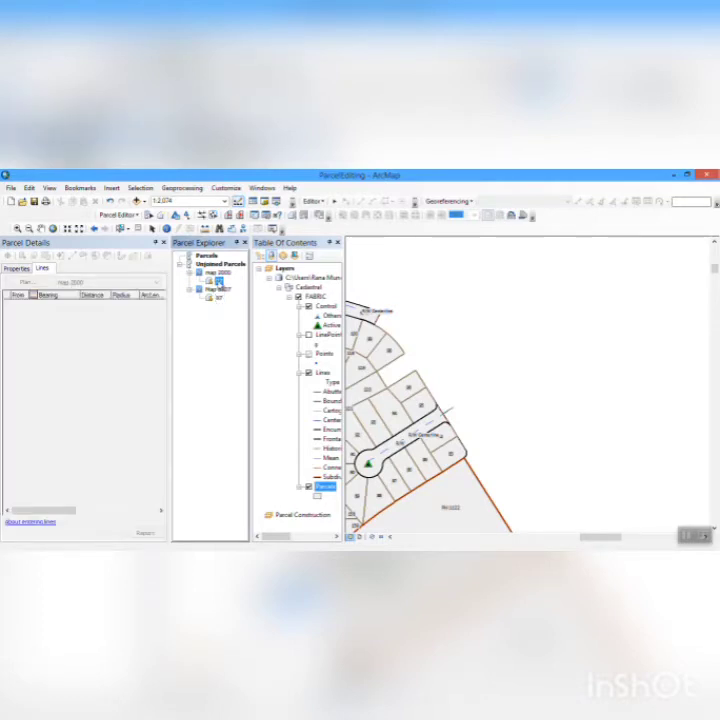
right_click(219, 281)
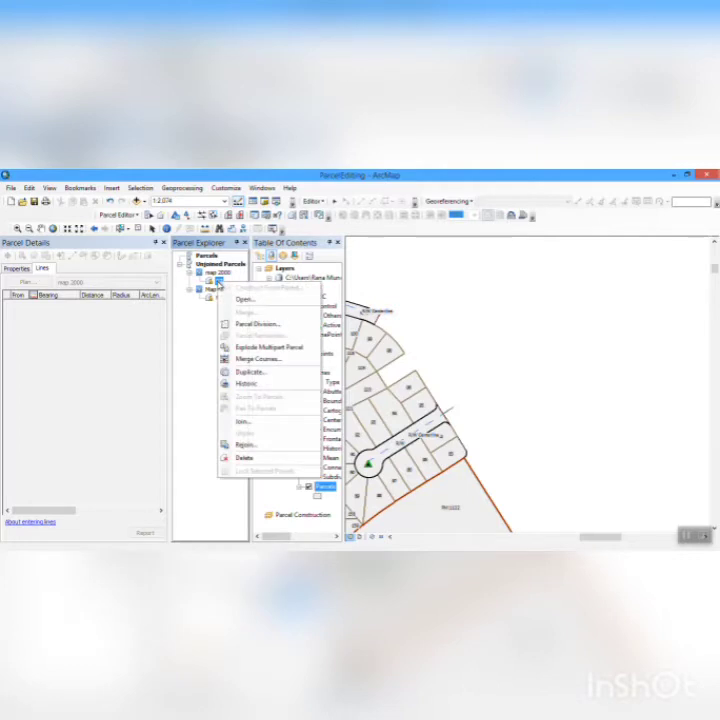
left_click(245, 422)
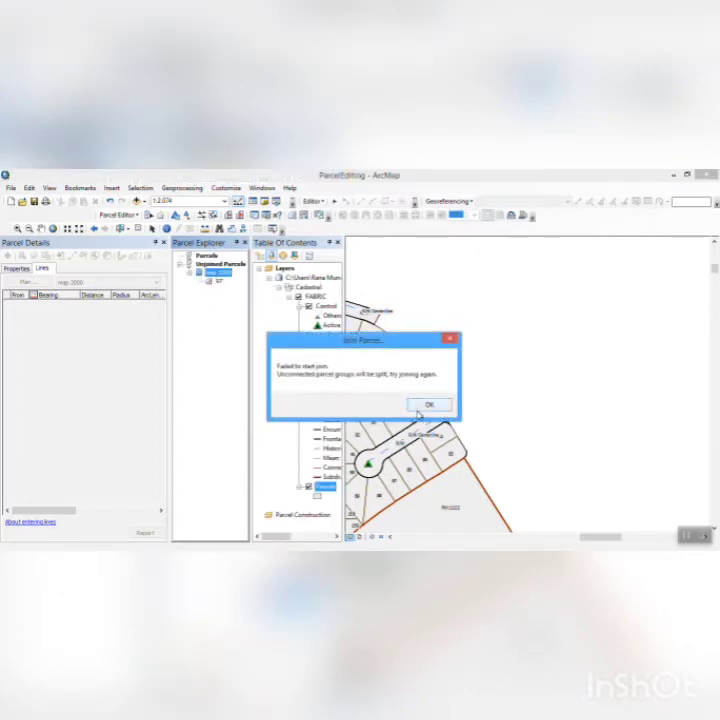
left_click(426, 406)
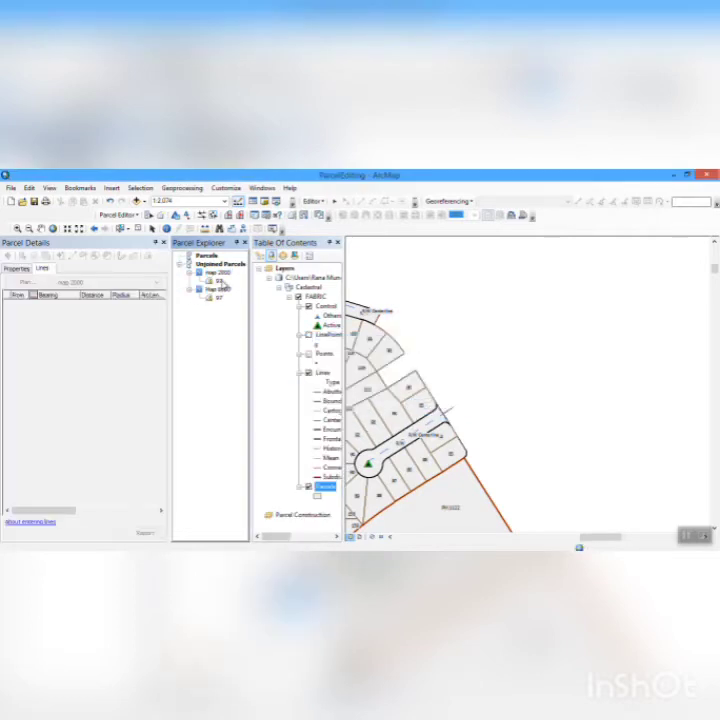
- Join parcel 97 of plan Map 8607 back to the fabric using Auto Join, holding the fabric points fixed
left_click(215, 297)
right_click(219, 298)
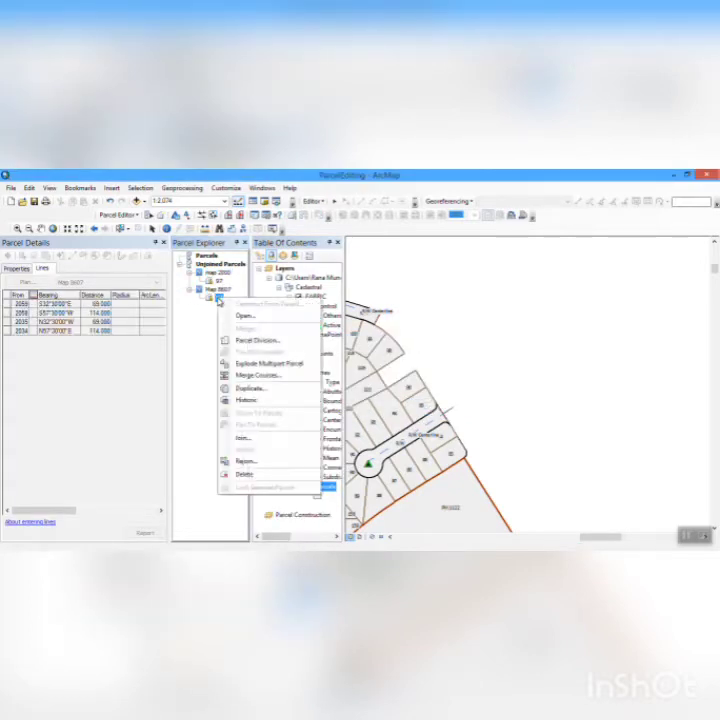
left_click(244, 437)
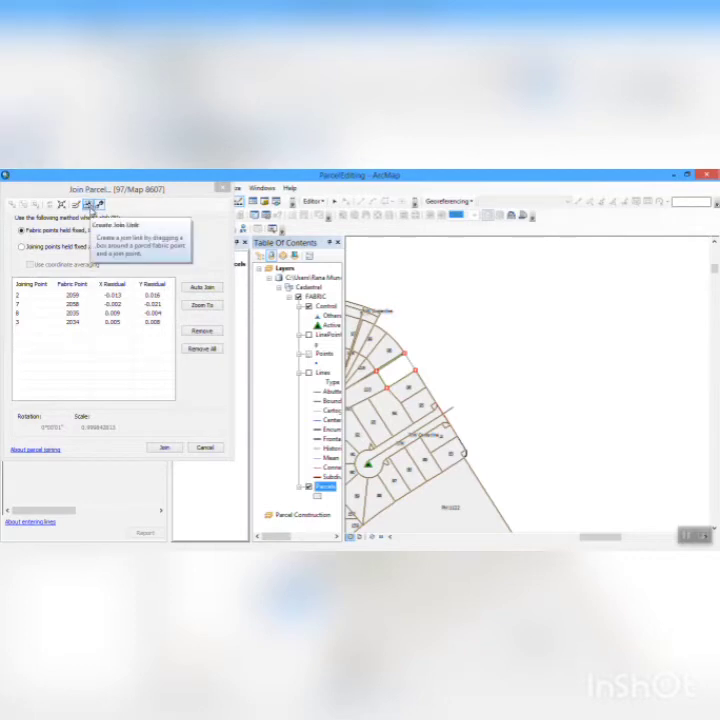
left_click(89, 206)
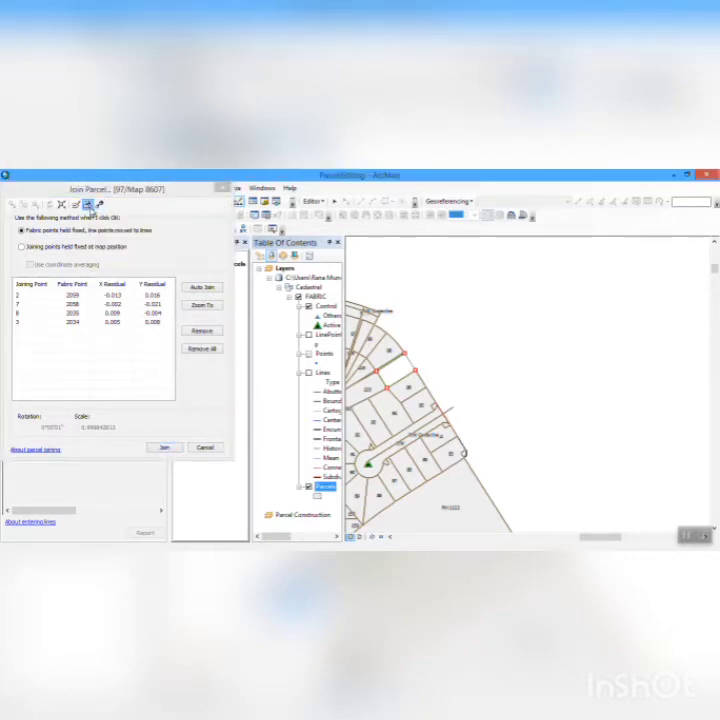
left_click(197, 288)
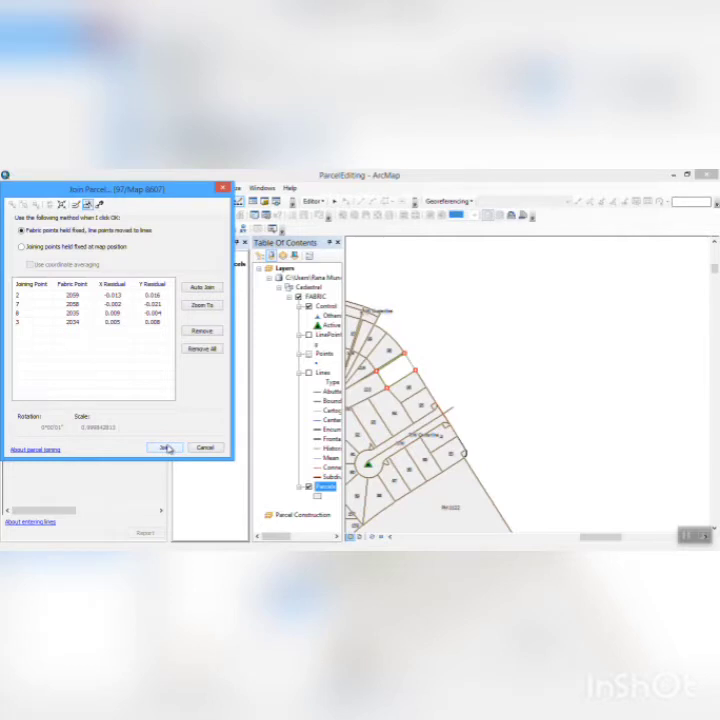
left_click(166, 447)
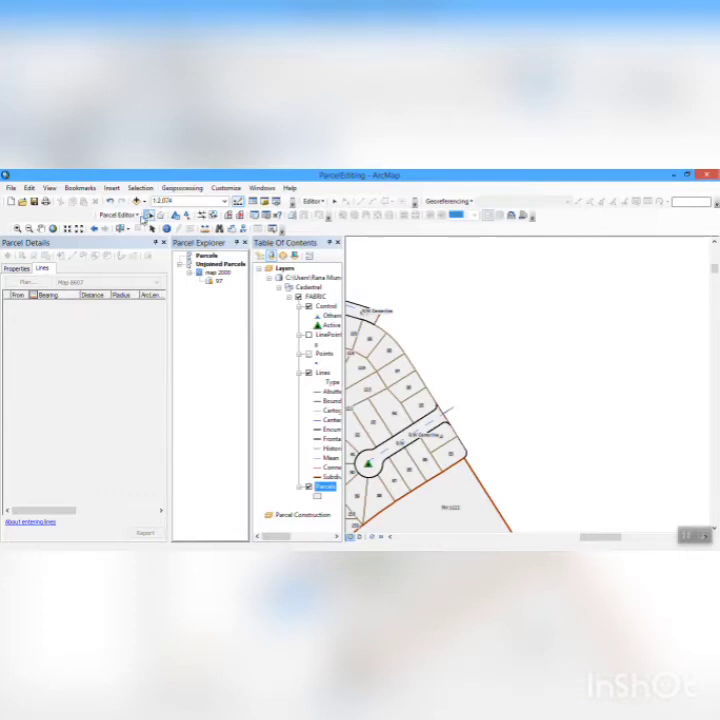
- Save the parcel edits and close the Parcel Details and Parcel Explorer windows
left_click(139, 216)
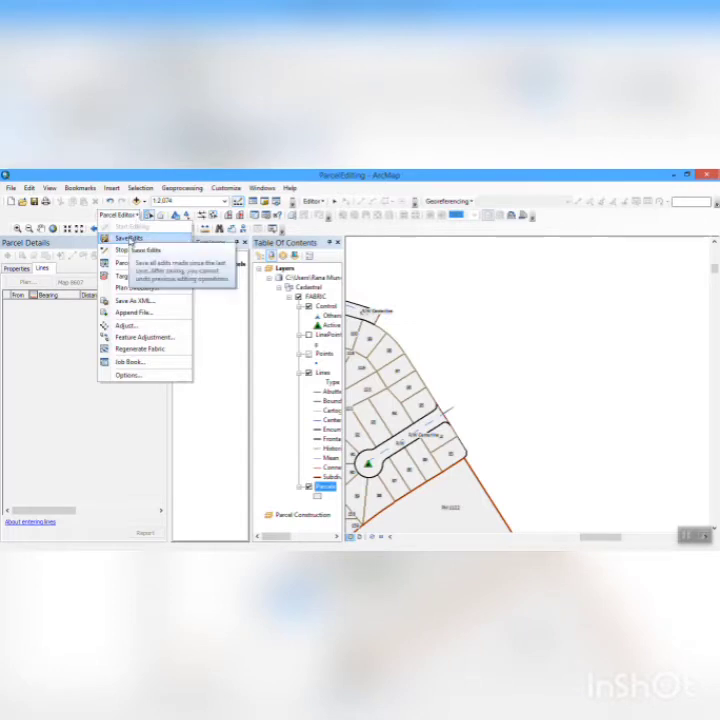
left_click(130, 240)
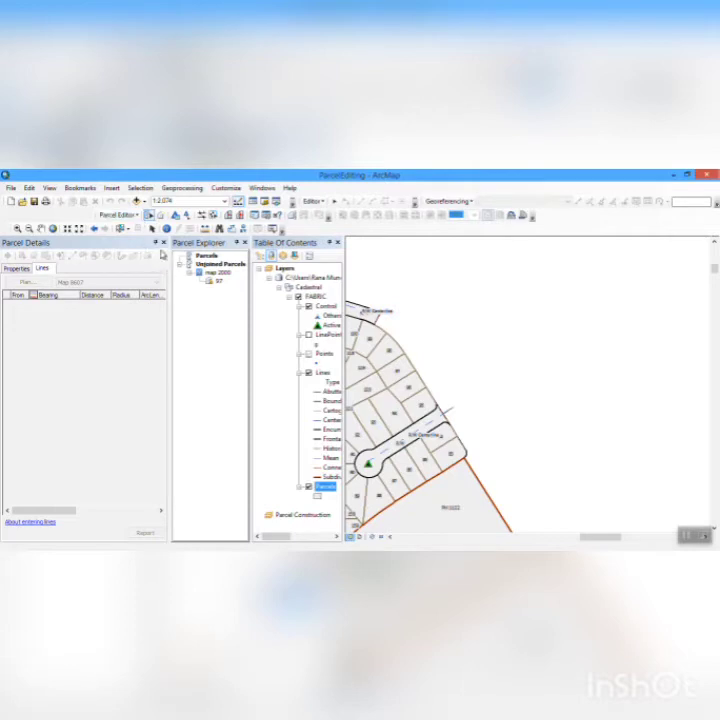
left_click(163, 245)
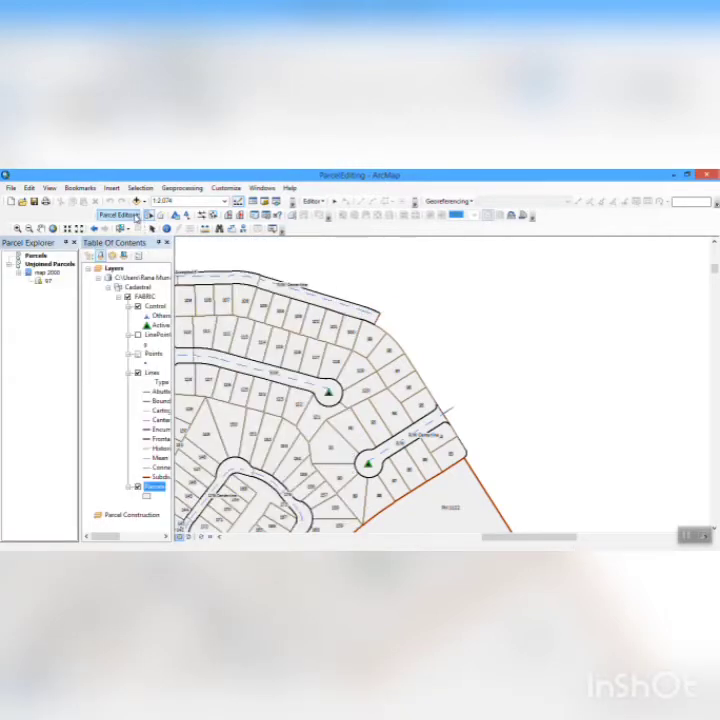
left_click(74, 243)
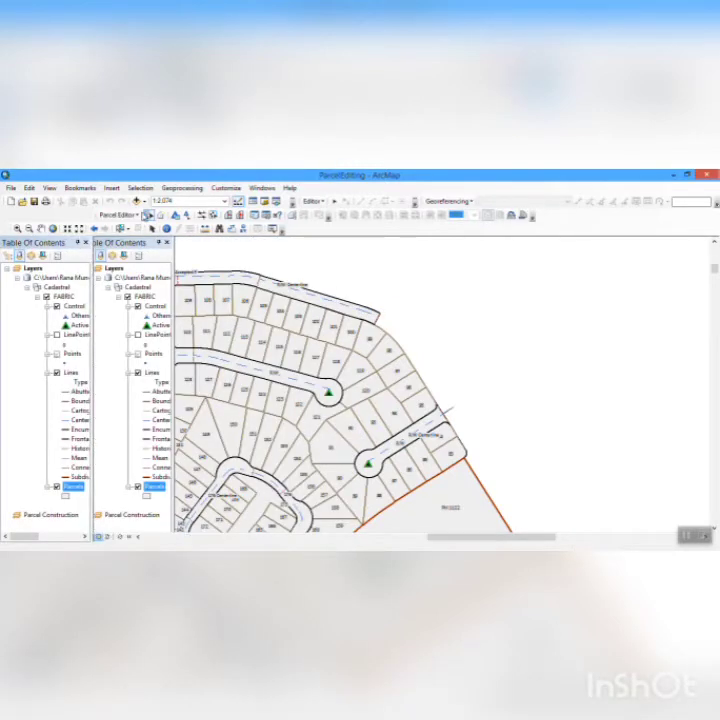
- Turn off viewing and editing parcels individually in a local coordinate system in the Parcel Editor options
left_click(119, 215)
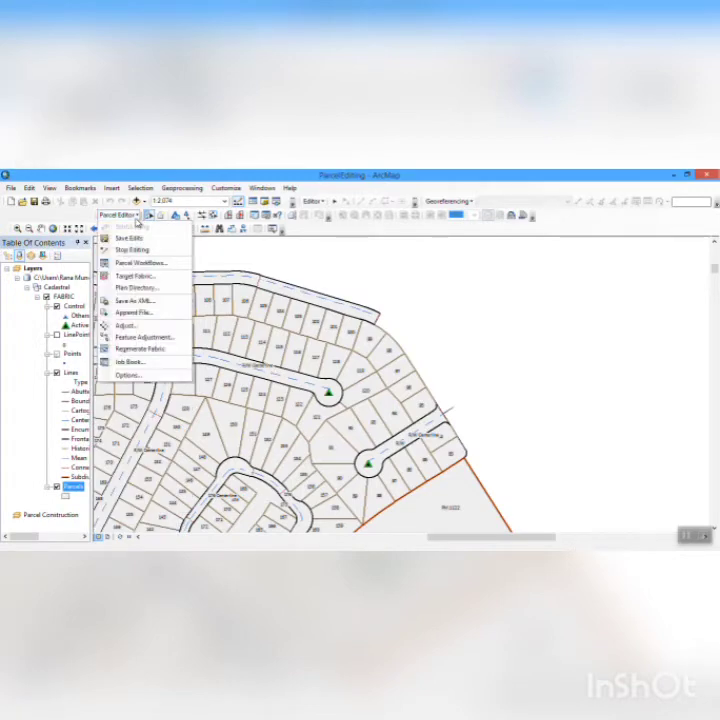
left_click(128, 376)
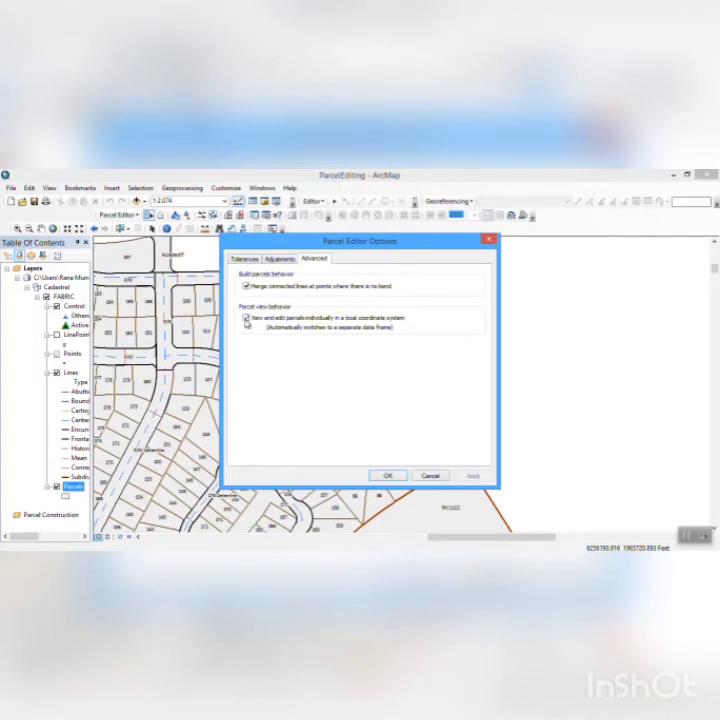
left_click(246, 318)
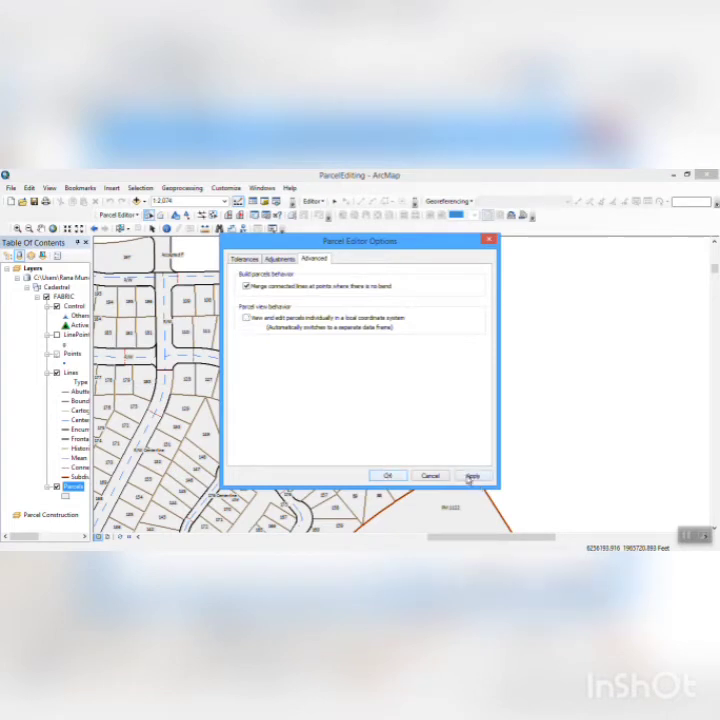
left_click(470, 477)
left_click(390, 476)
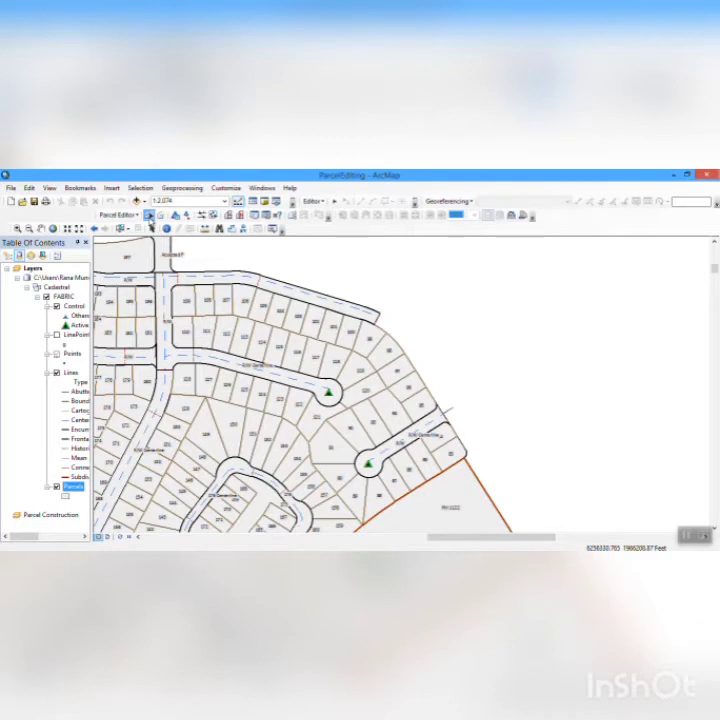
- Select only parcel 97 at the subdivision's northeast edge and unjoin it from the fabric
left_click(150, 217)
left_click_drag(187, 295, 350, 432)
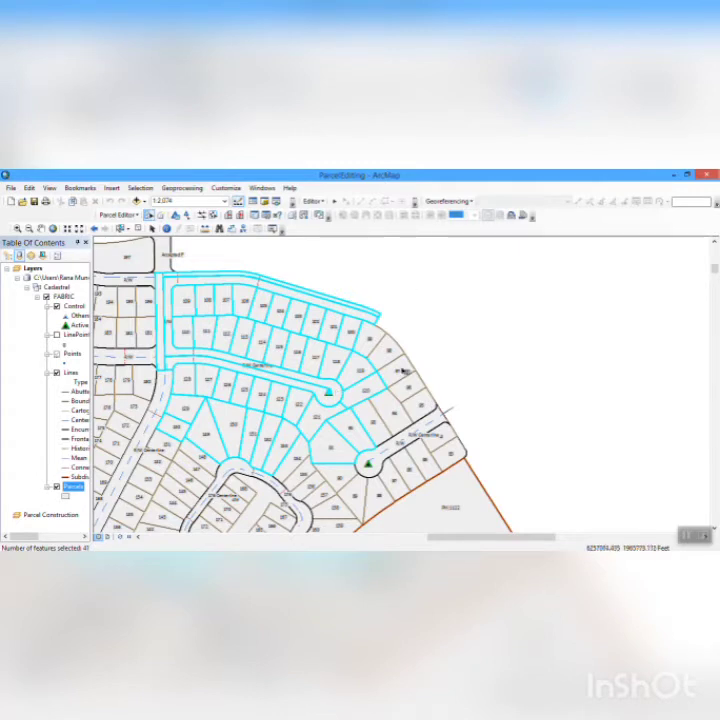
left_click(404, 381)
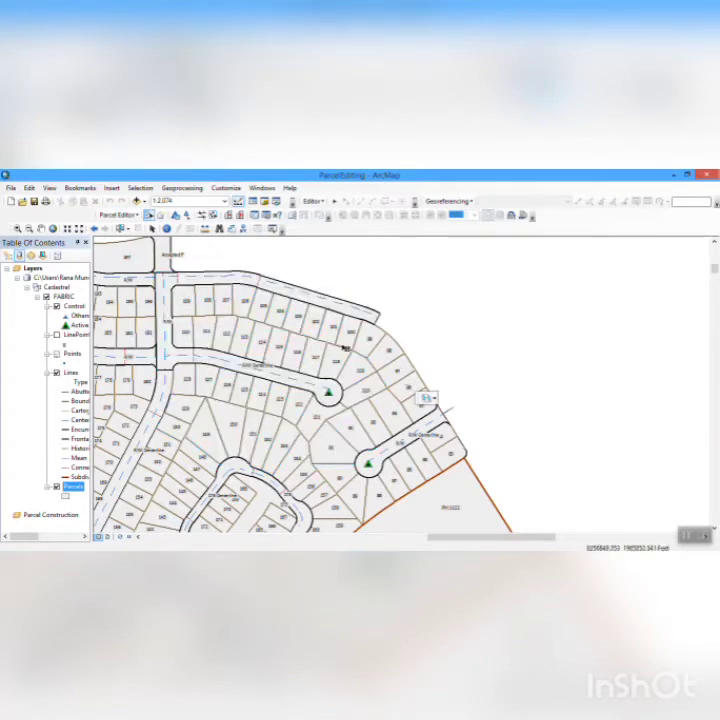
left_click(397, 379)
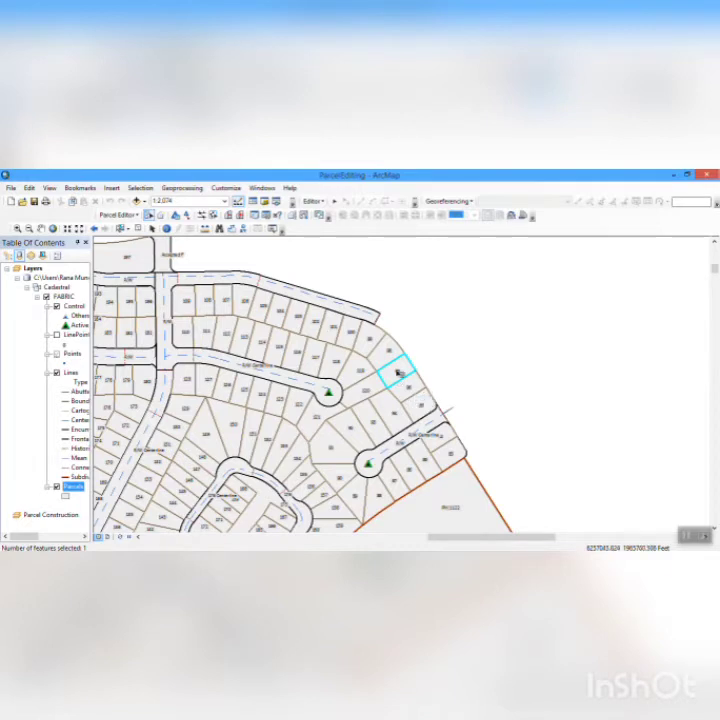
right_click(398, 374)
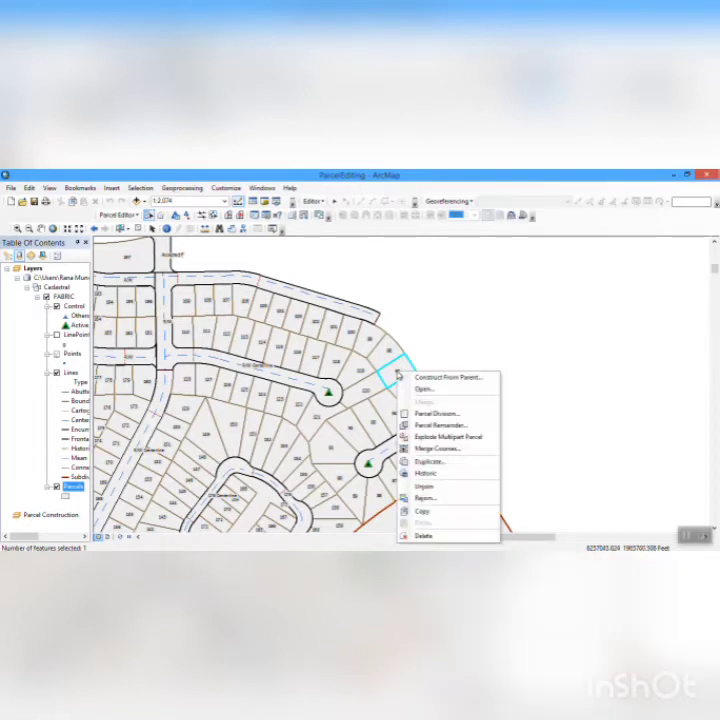
left_click(425, 487)
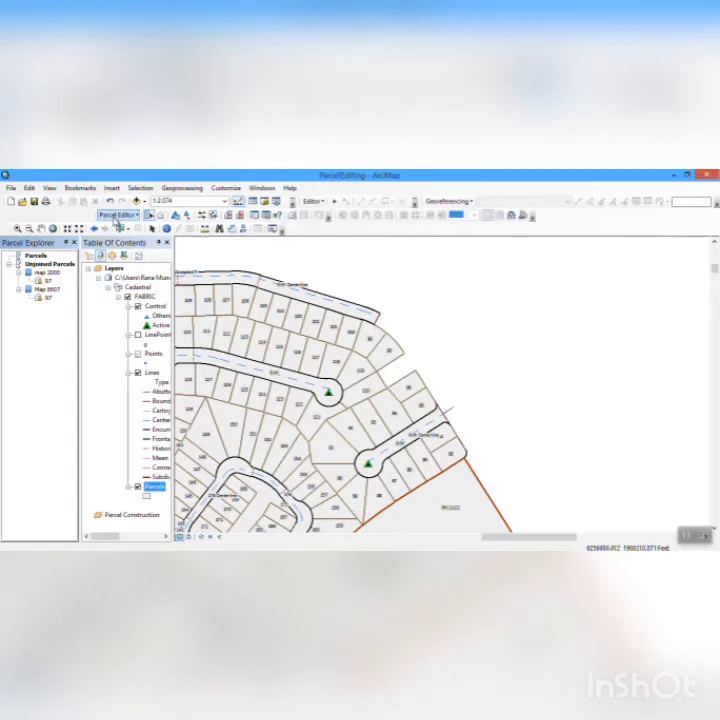
- Start constructing a new parcel and set map 2000 as its active plan
left_click(160, 216)
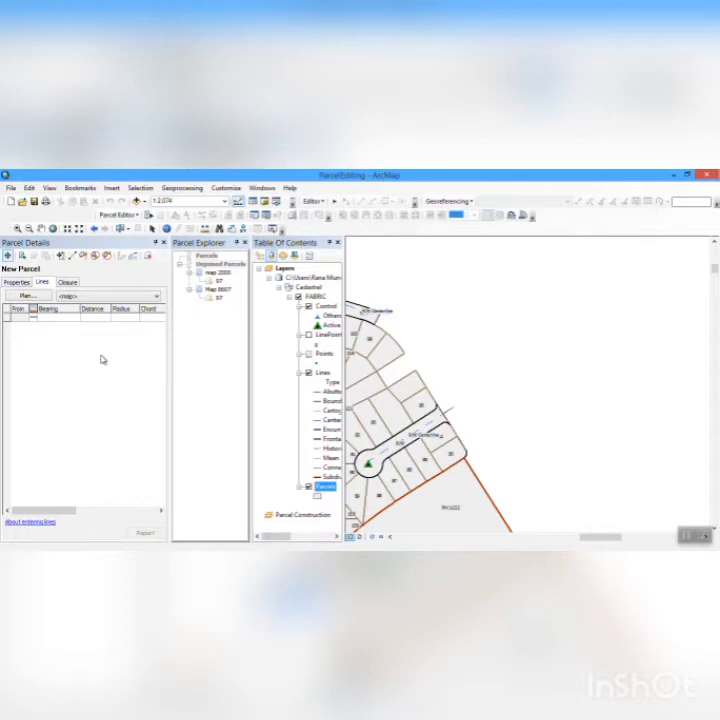
left_click(17, 282)
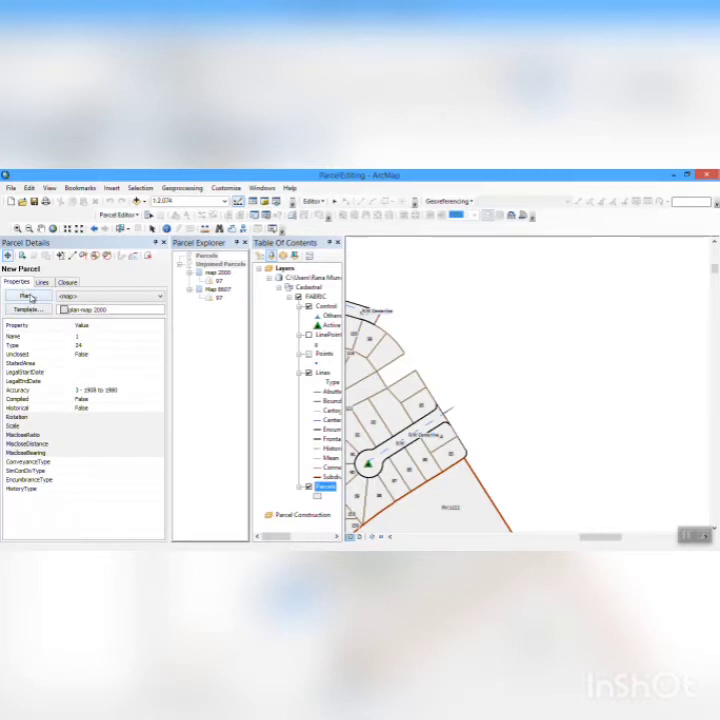
left_click(27, 297)
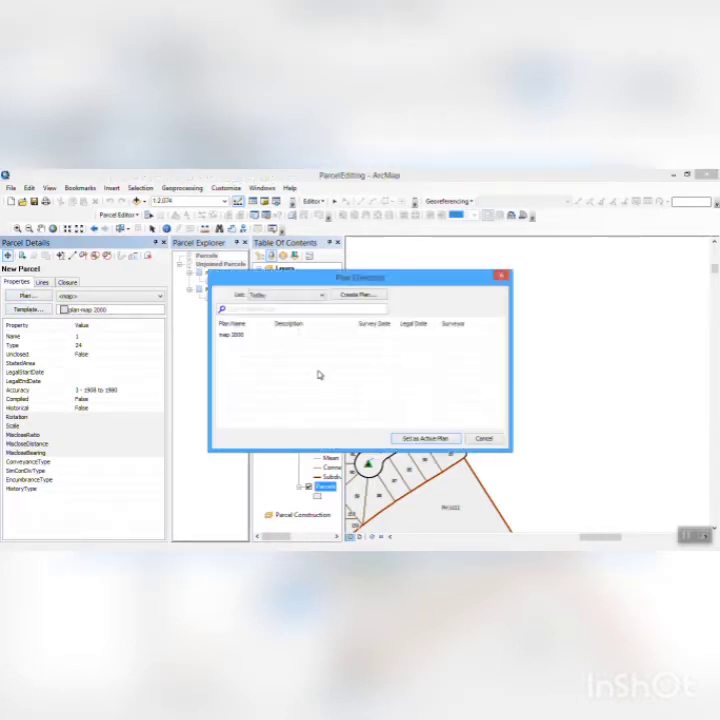
left_click(254, 336)
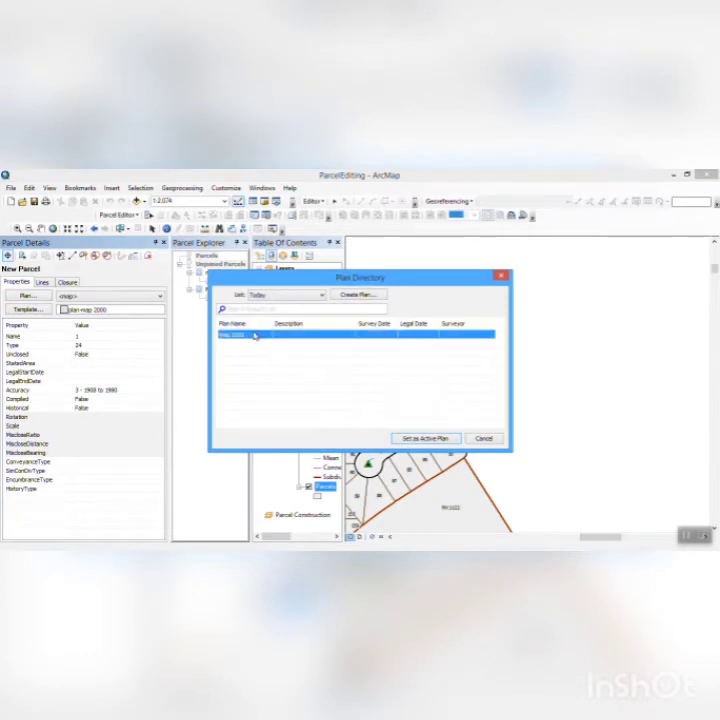
left_click(442, 439)
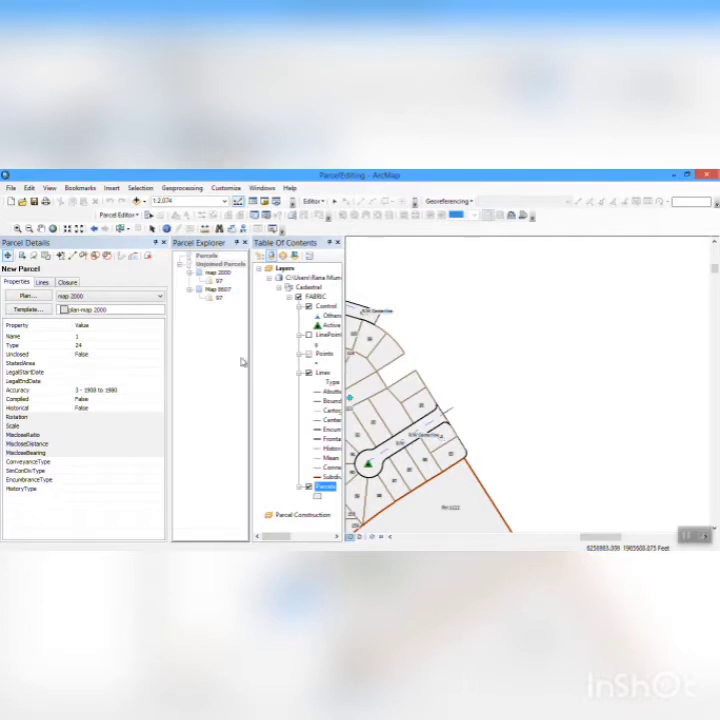
- Assign the plan-map 2000 template to the new parcel and enter its parcel number as the name
left_click(28, 310)
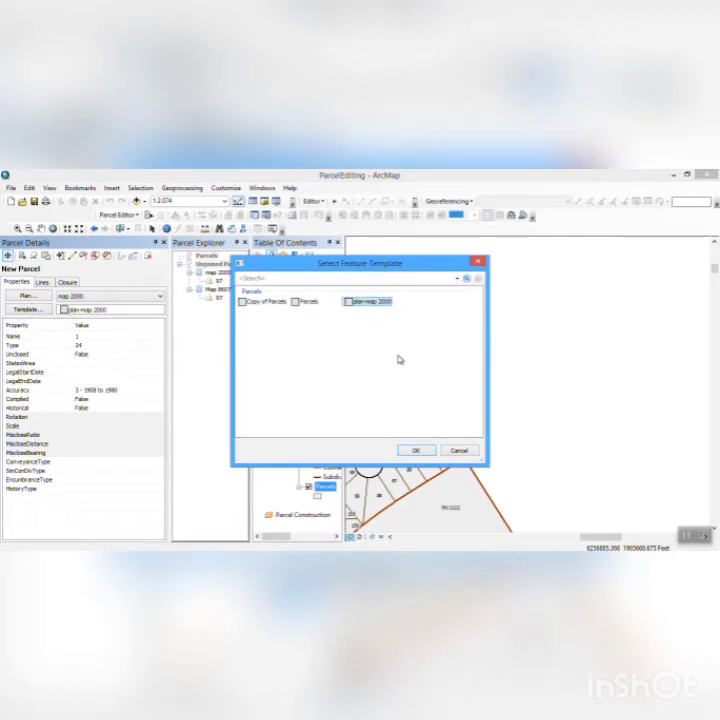
left_click(412, 450)
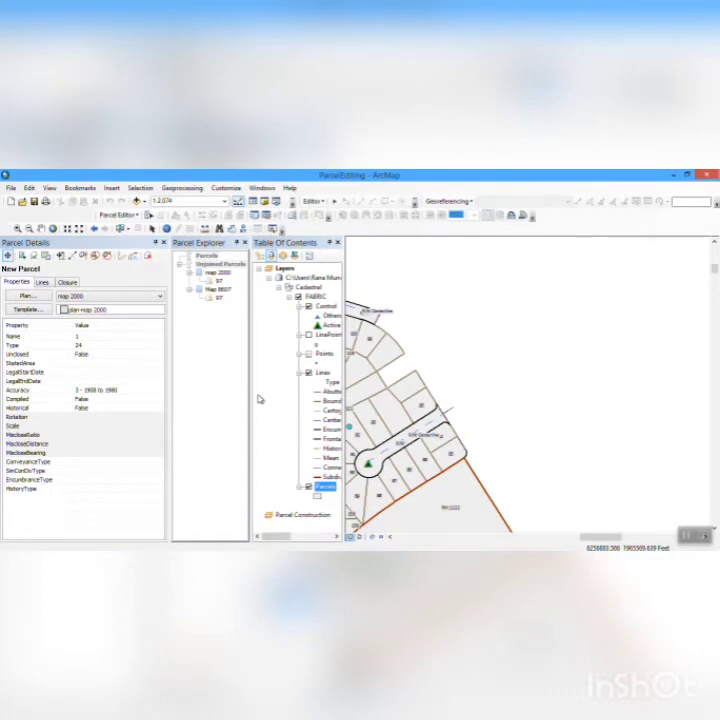
left_click(85, 339)
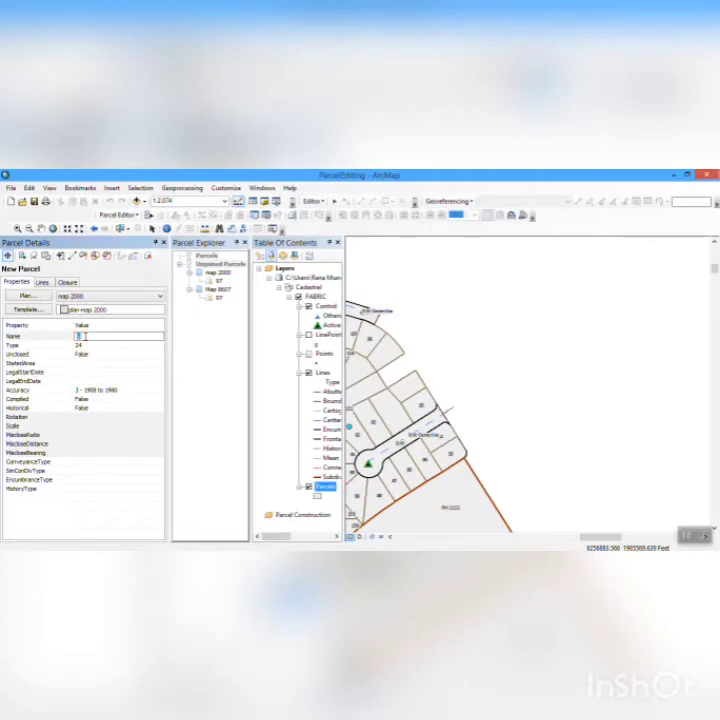
type("57")
- Place the new parcel's starting point on the map and enter its first line with bearing S57-30-0-3W and distance 69.0
left_click(397, 372)
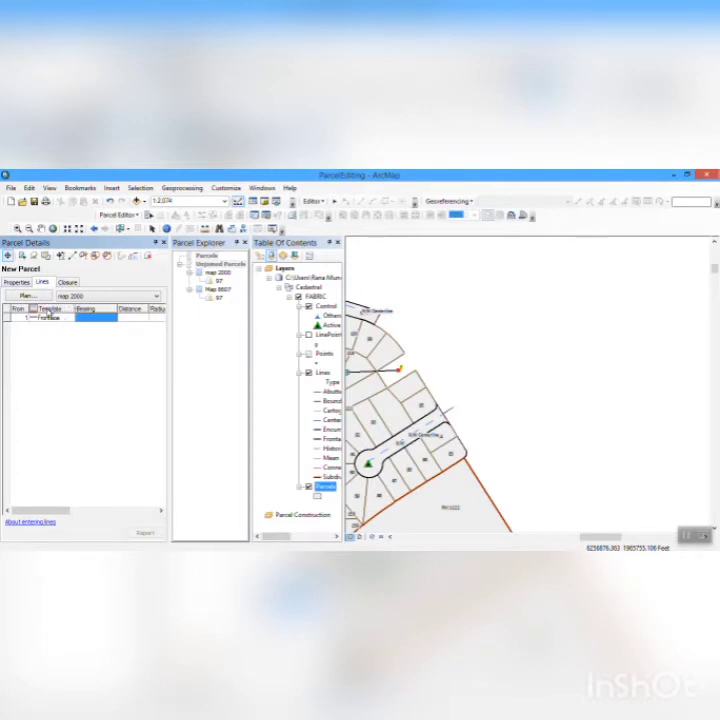
left_click(92, 318)
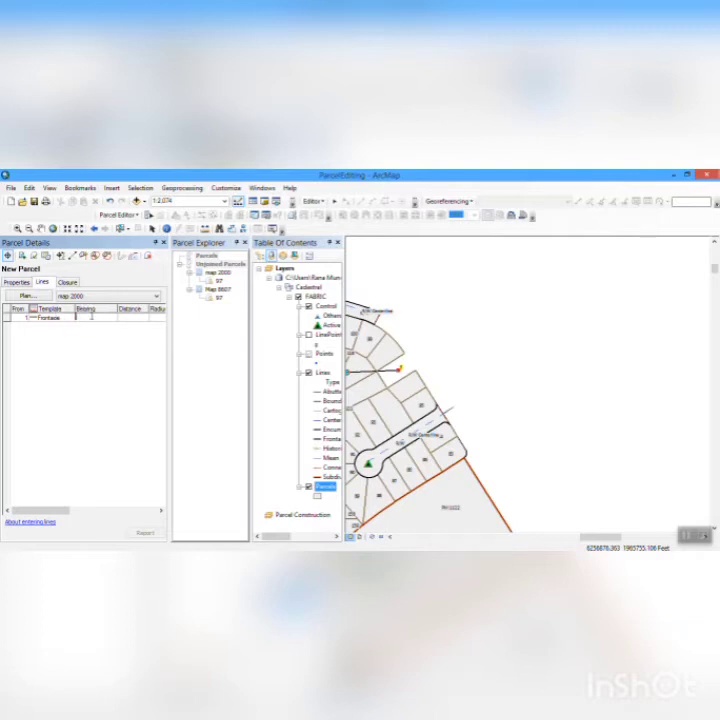
type("S")
type("5")
type("7-38")
type("-03E")
key("Tab")
type("69.0")
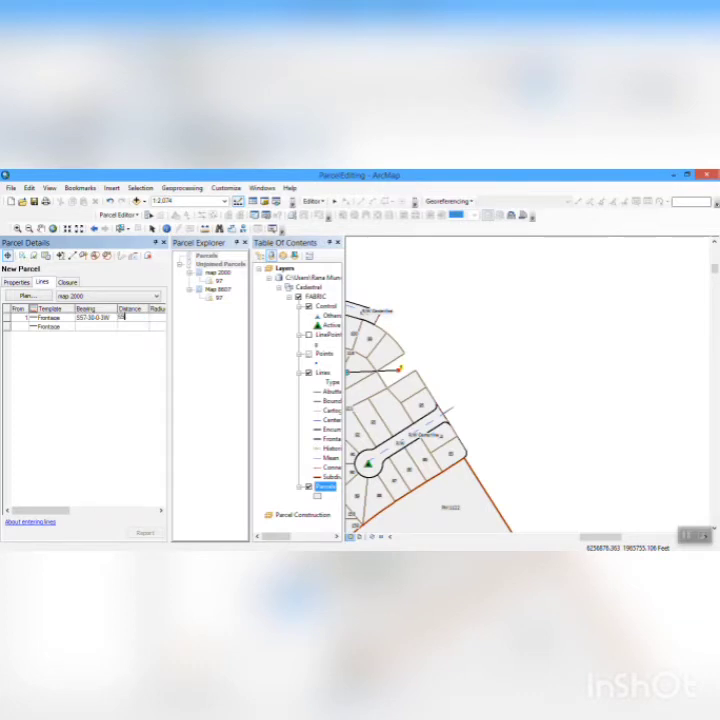
key("Return")
- Enter the parcel's second line with bearing N32-30-0-4W and distance 114.0
type("N")
type("72-3")
type("0-0-4")
type("W")
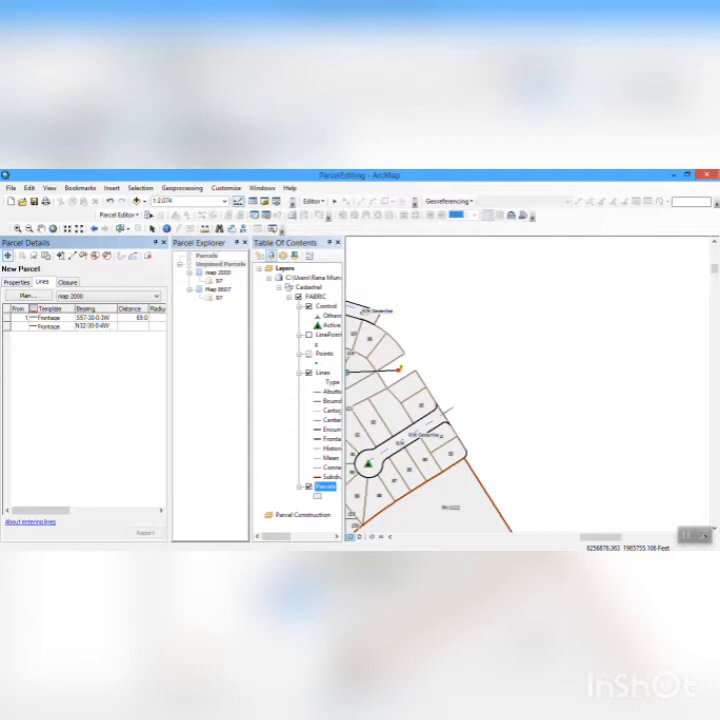
left_click(129, 328)
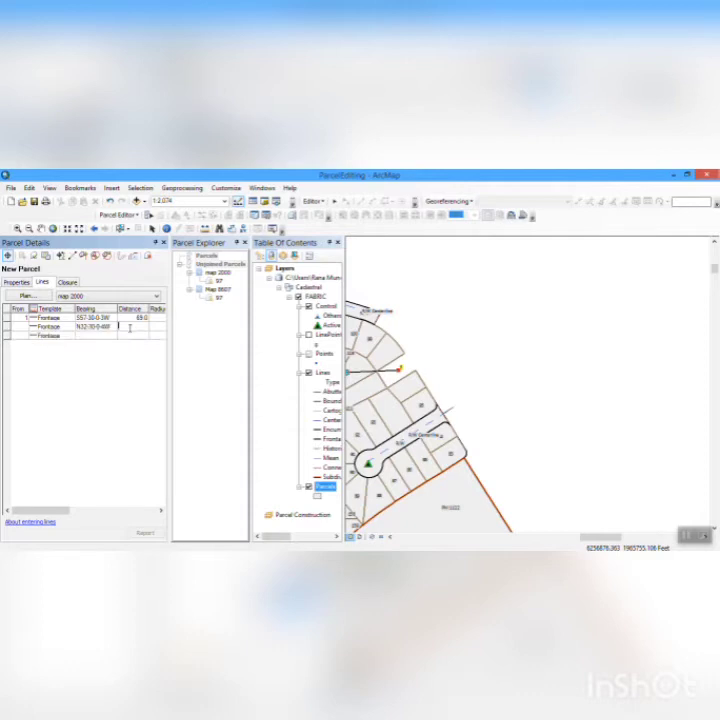
type("114.0")
- Enter the parcel's third line with bearing N57-30-0-1W and distance 11
left_click(92, 335)
type("N57-30-0-1")
type("0E")
key("Tab")
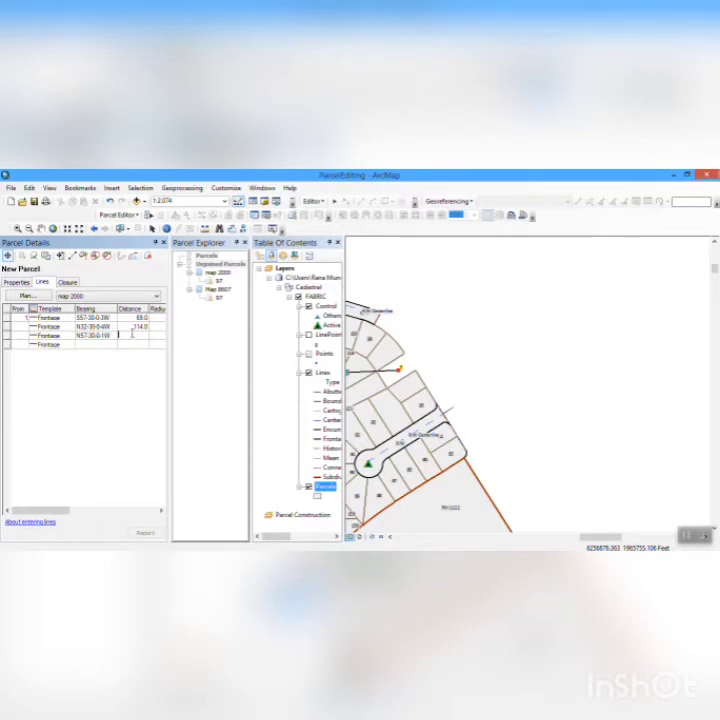
type("77")
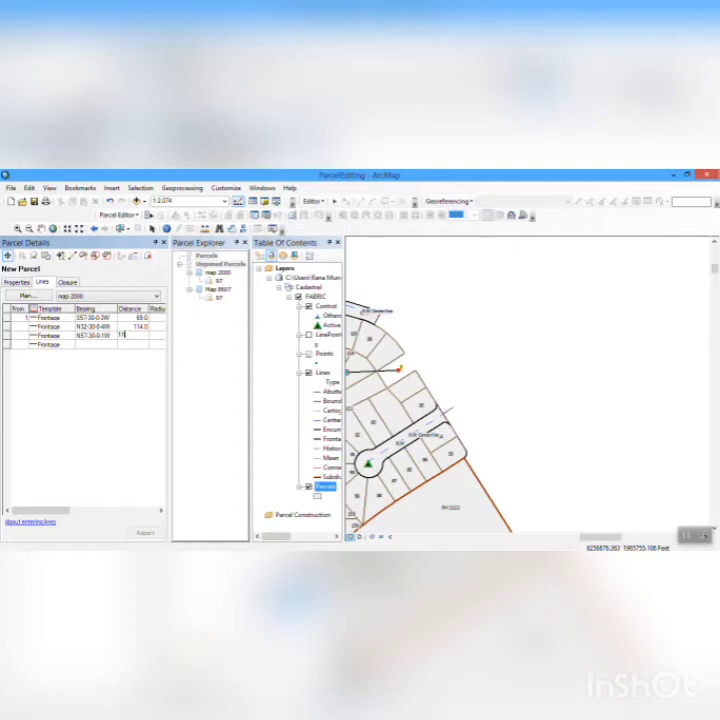
- Correct the line distances to 114.00 for the first line and 69.0 for the second line
left_click(122, 318)
left_click(128, 317)
key("BackSpace")
key("BackSpace")
key("BackSpace")
key("BackSpace")
type("114.0")
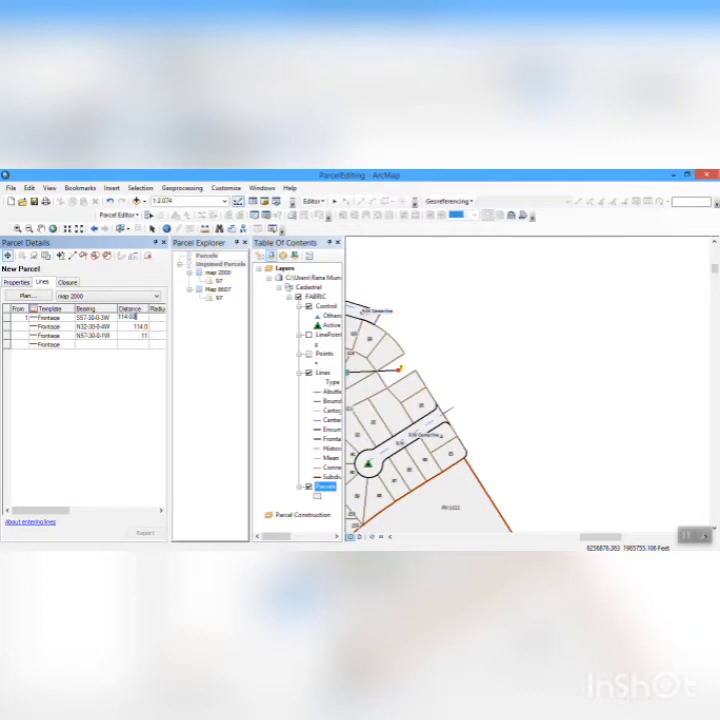
left_click(142, 328)
type("65")
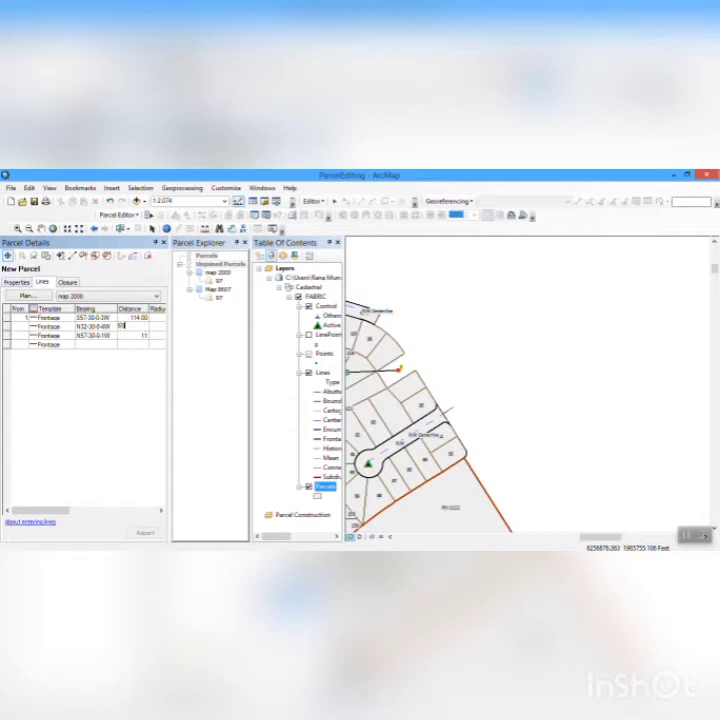
type(".0")
- Set the third line's distance to 114.00
left_click(145, 337)
type("1144.00")
key("BackSpace")
key("BackSpace")
key("BackSpace")
key("BackSpace")
type(".00")
key("Tab")
type("*")
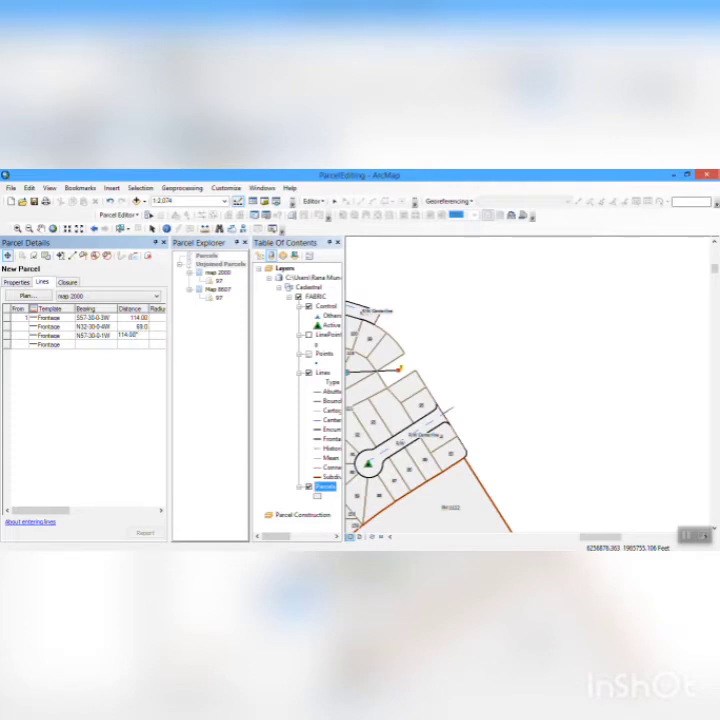
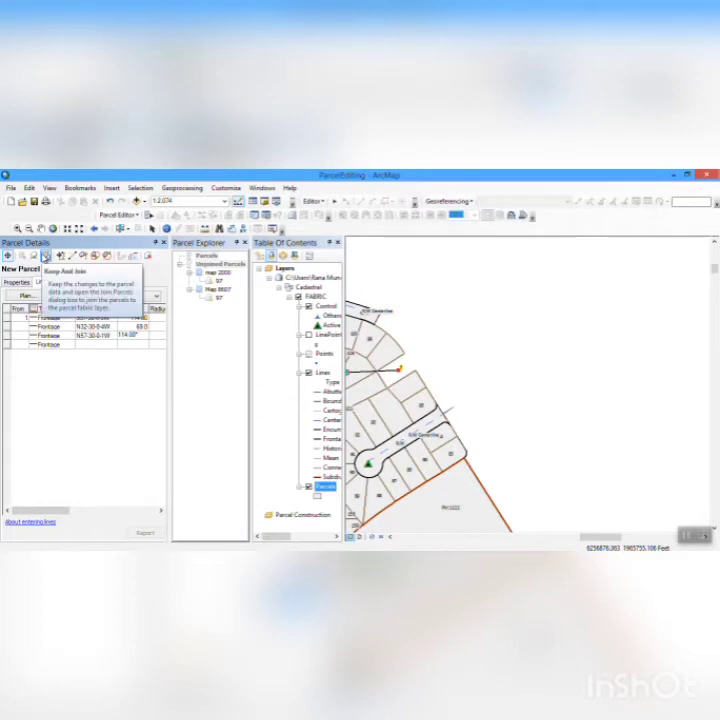
- Keep the constructed parcel 97 in plan map 2000 and try to join it to the parcel fabric
left_click(45, 256)
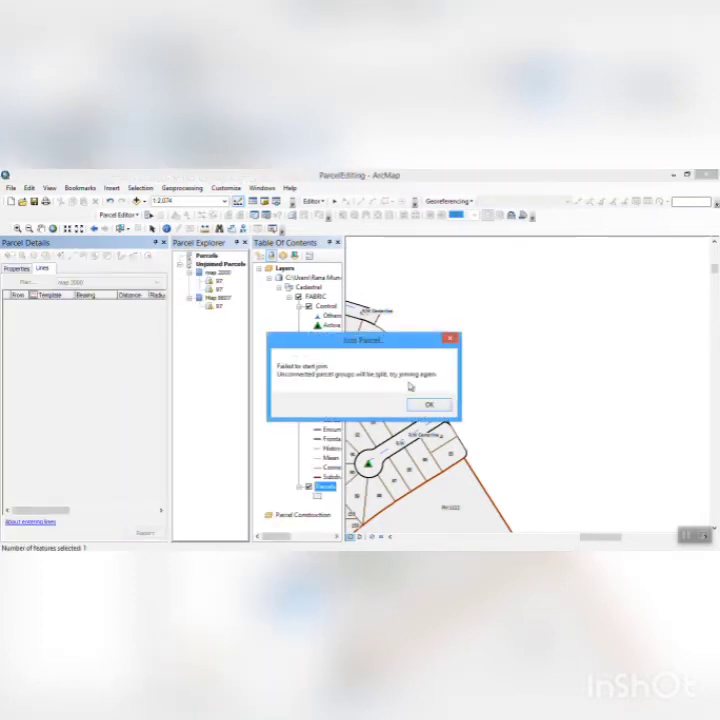
left_click(416, 408)
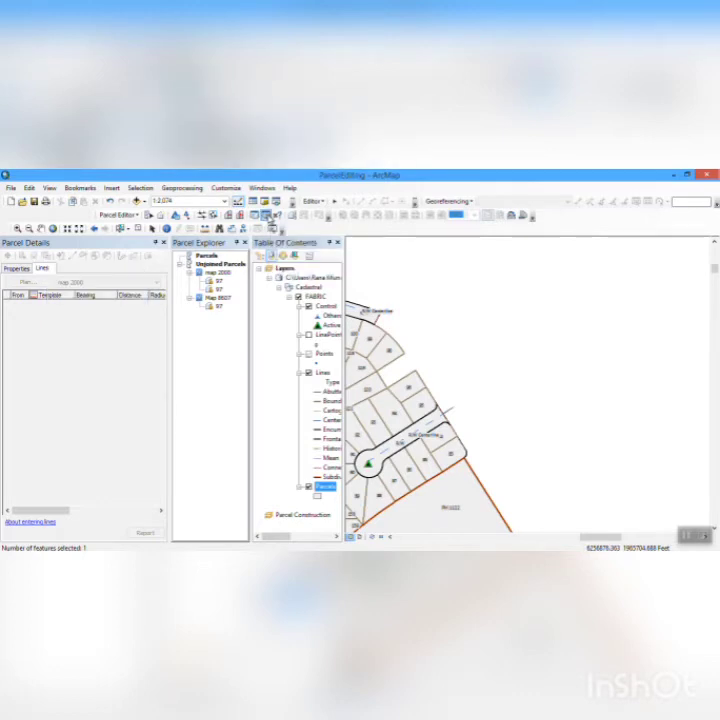
left_click(267, 217)
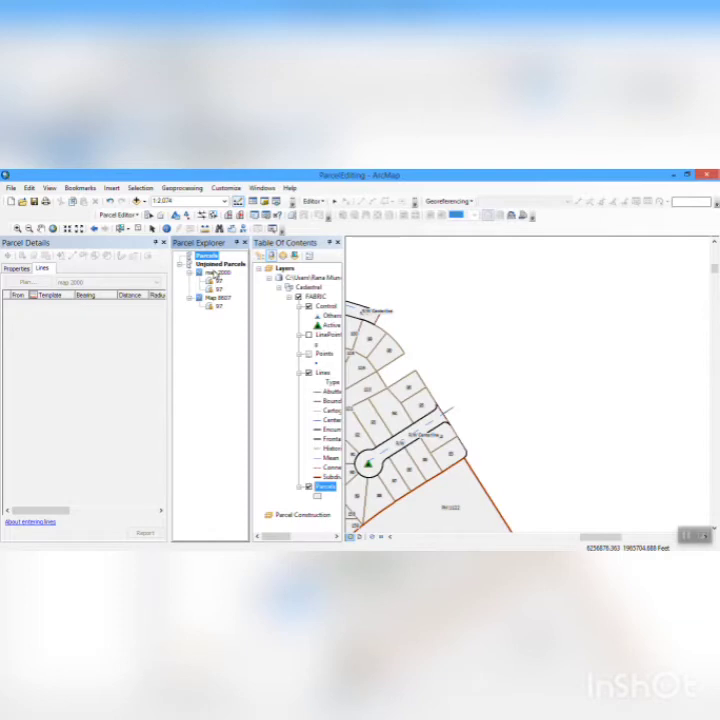
right_click(219, 289)
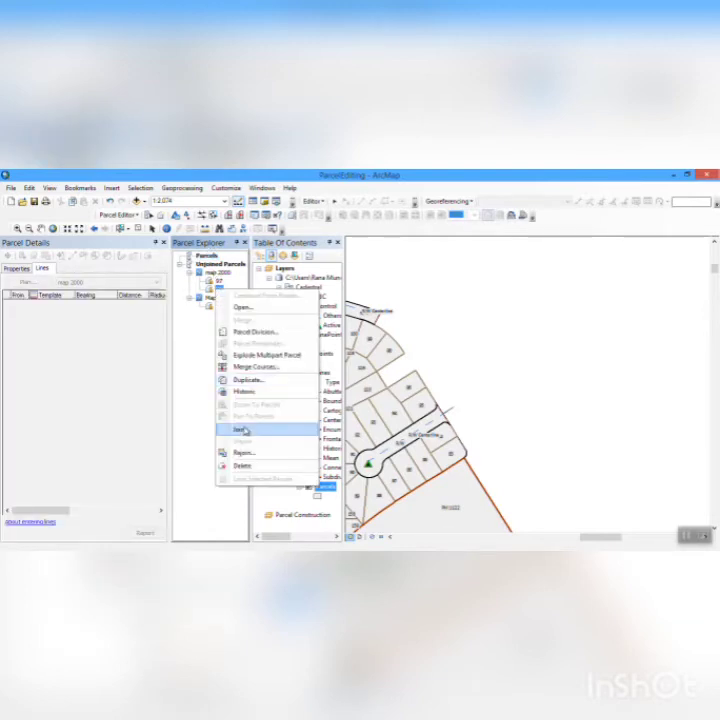
left_click(241, 429)
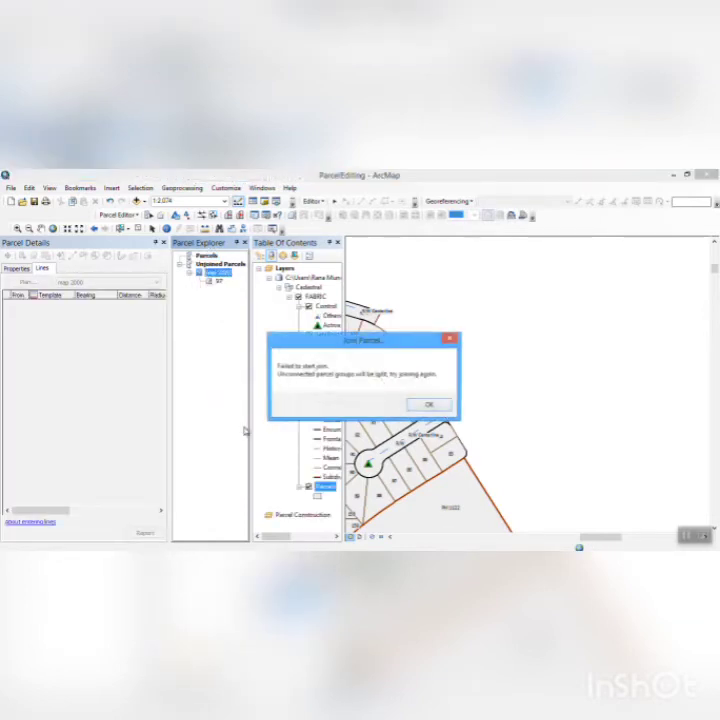
left_click(443, 405)
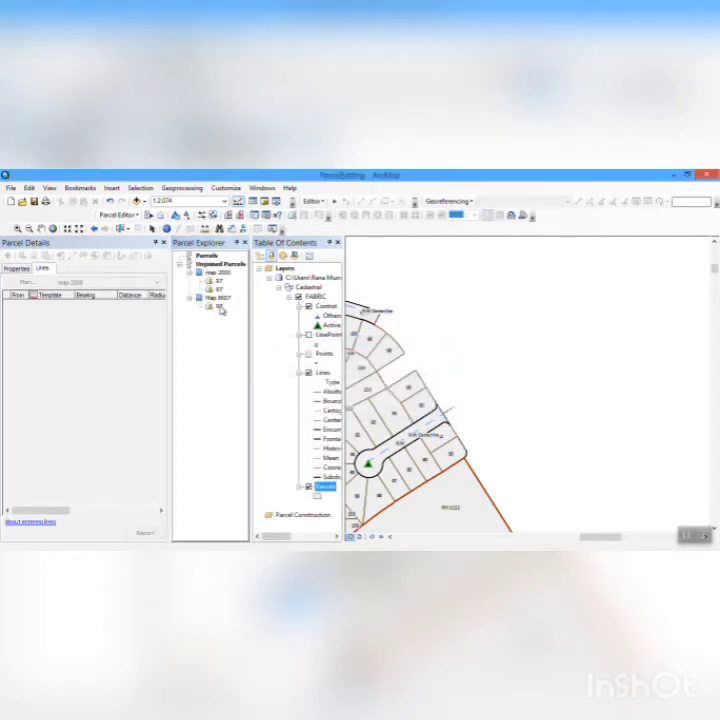
- Join unjoined parcel 97 of Map 8607 to the fabric, holding fabric points fixed and moving line points to lines
left_click(220, 307)
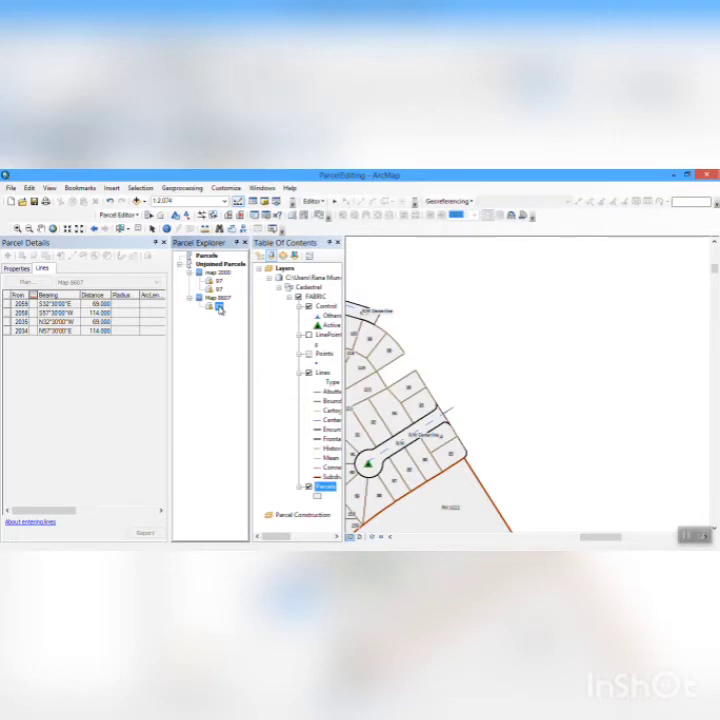
right_click(220, 309)
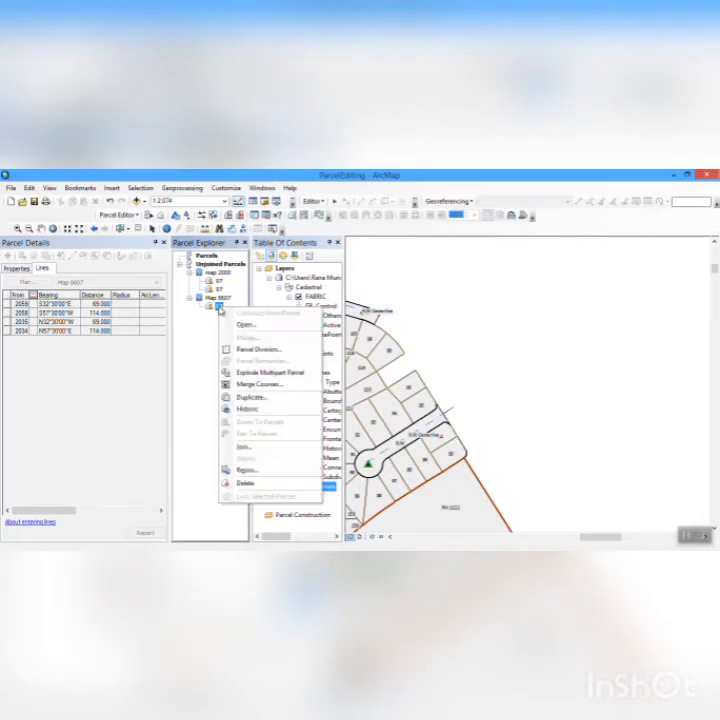
left_click(272, 448)
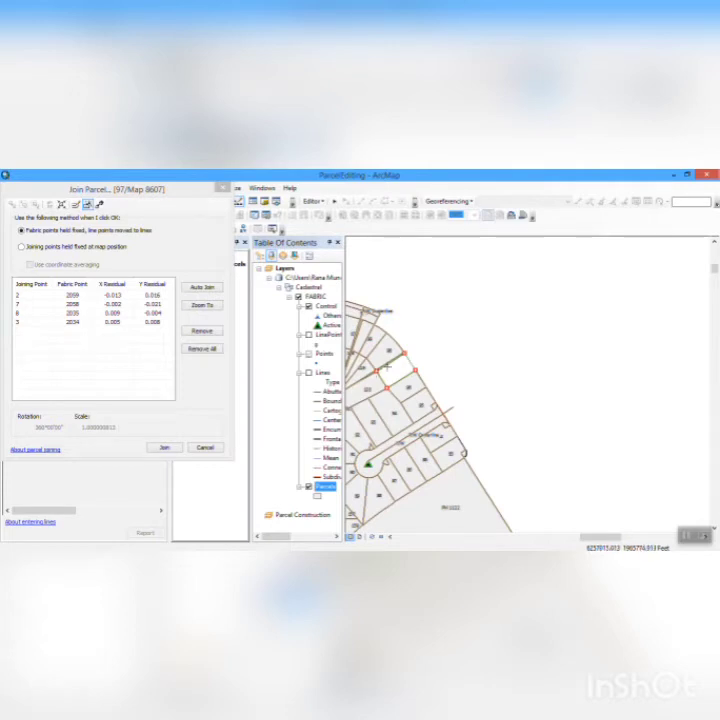
left_click_drag(385, 366, 421, 390)
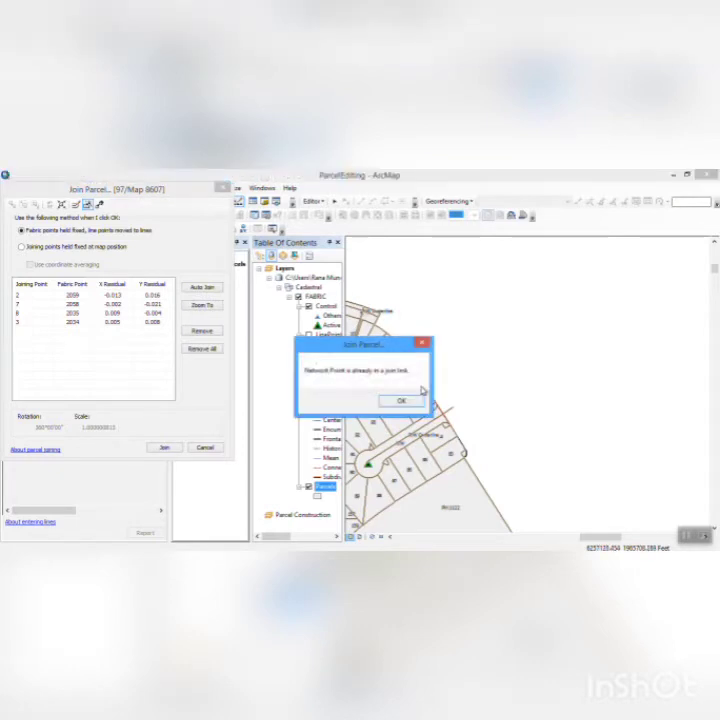
left_click(403, 401)
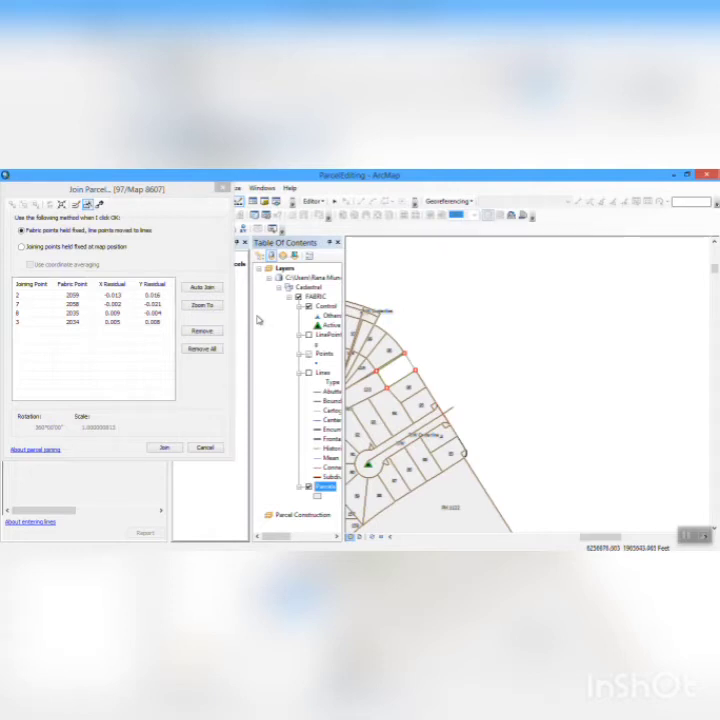
left_click(90, 206)
left_click(204, 290)
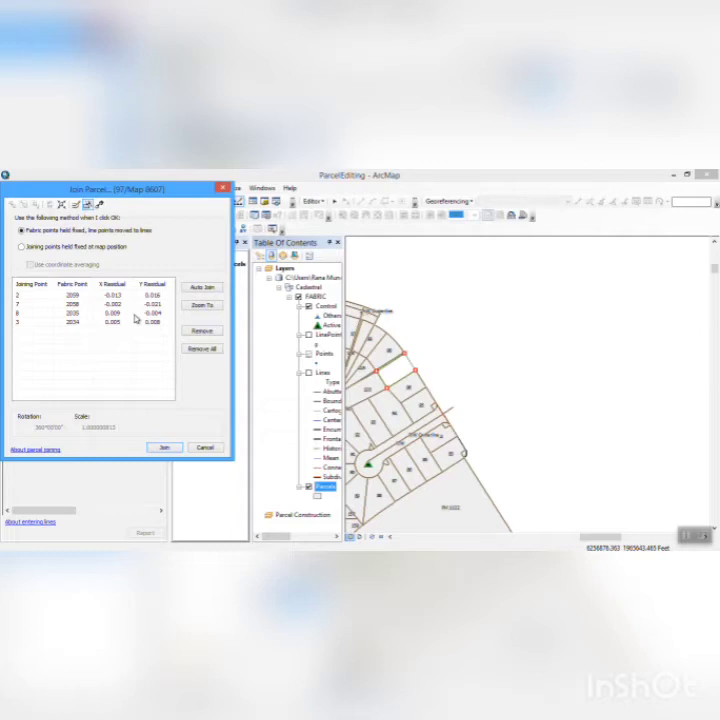
left_click(159, 447)
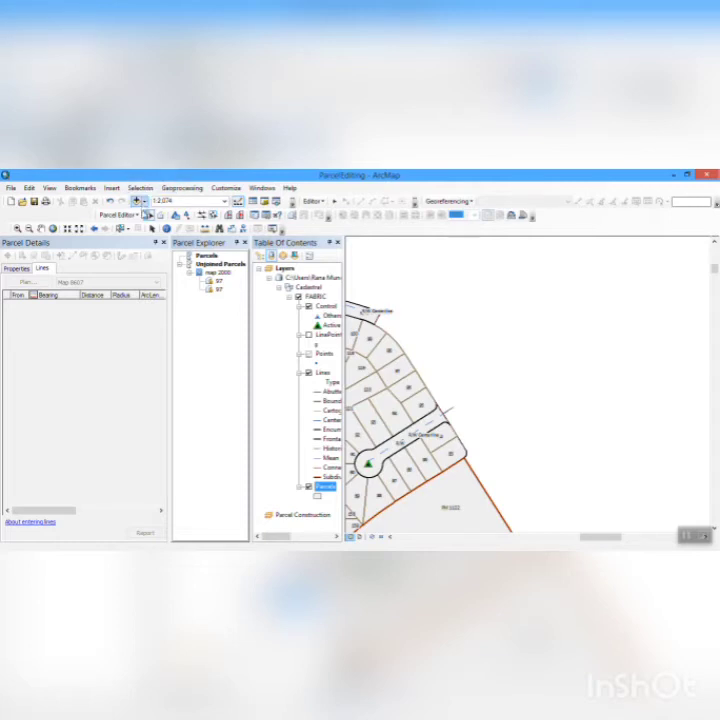
- Review today's jobs in the Job Book, including panning to the parcels of the latest Join job
left_click(135, 216)
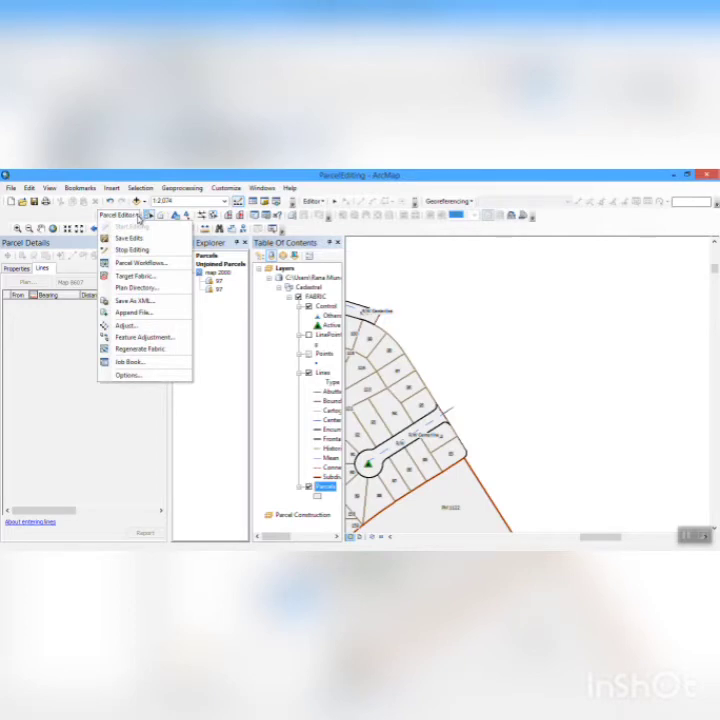
left_click(138, 216)
left_click(138, 216)
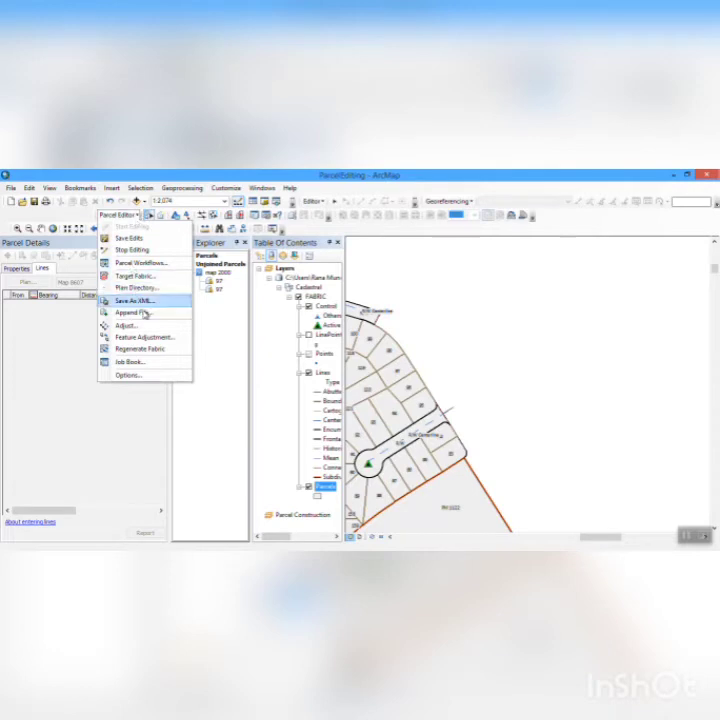
left_click(144, 362)
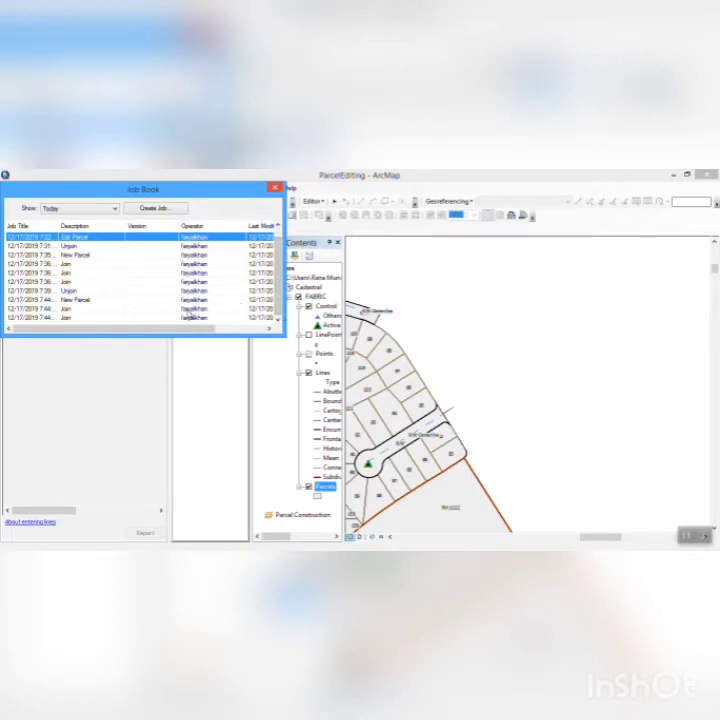
right_click(172, 317)
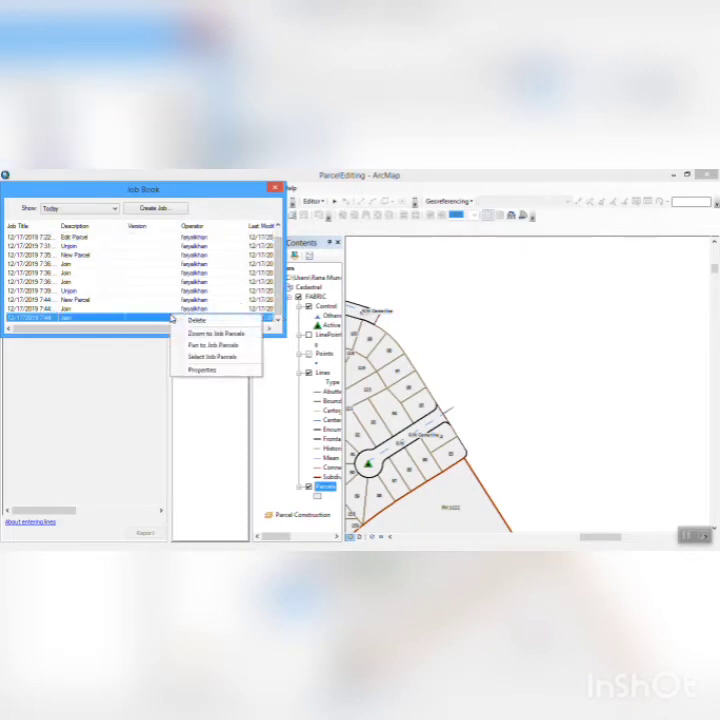
left_click(229, 345)
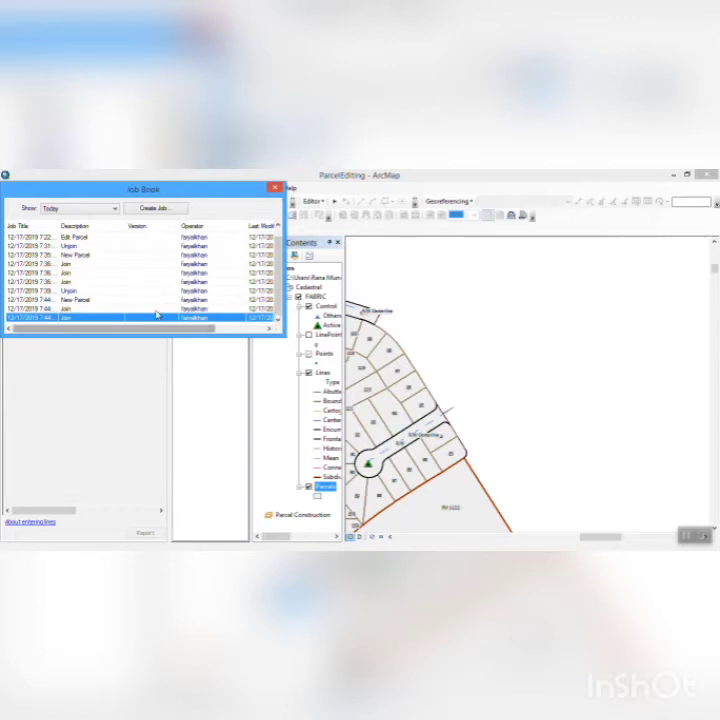
left_click(115, 310)
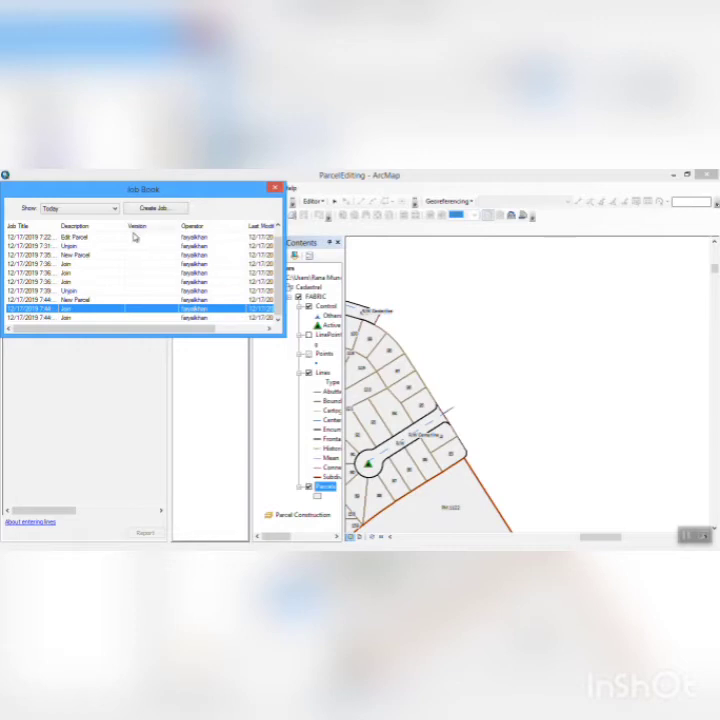
left_click(135, 237)
double_click(135, 237)
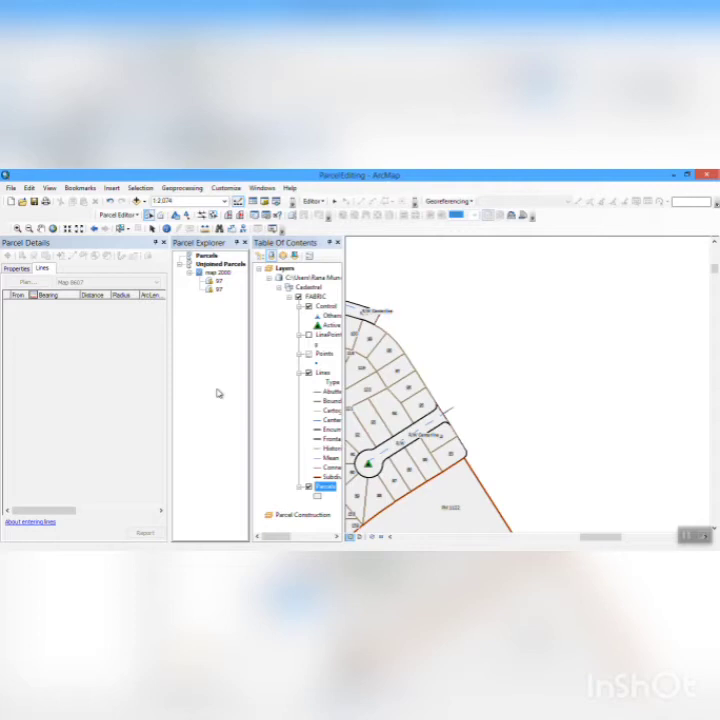
- Close Parcel Details and Parcel Explorer, and show the Fabric Adjustment Area bookmark on the map
left_click(163, 242)
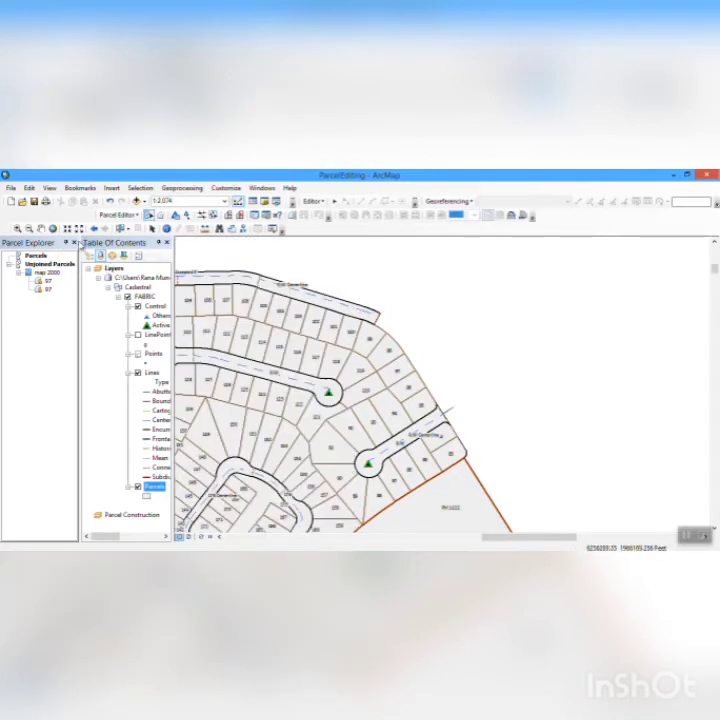
left_click(74, 243)
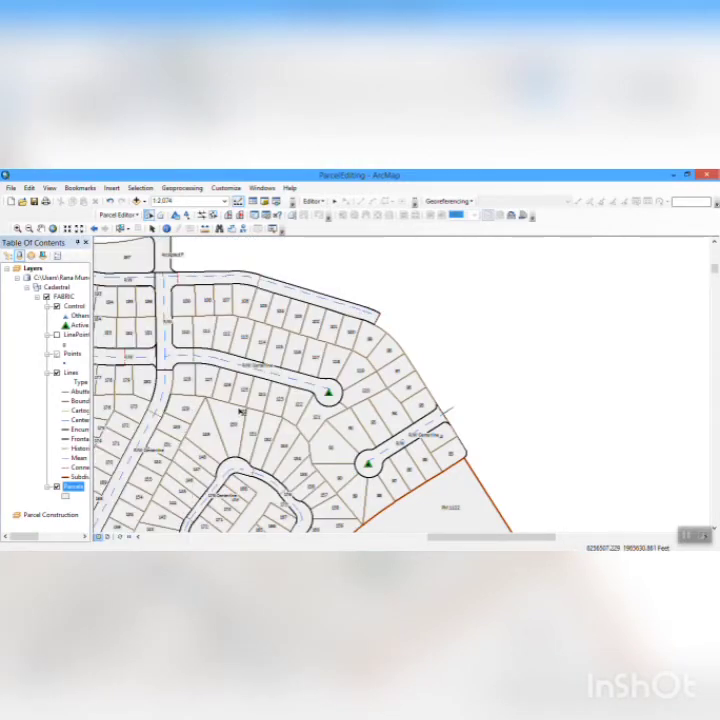
left_click(71, 189)
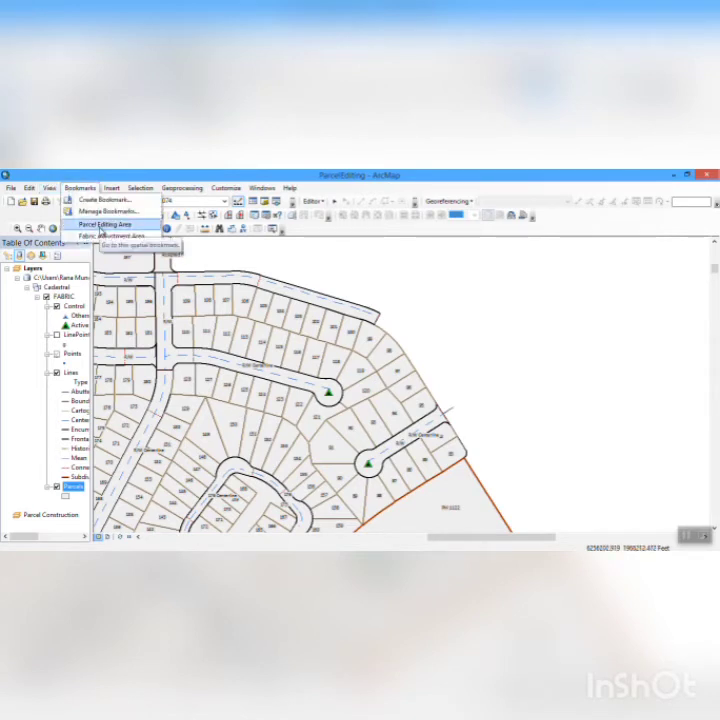
left_click(101, 226)
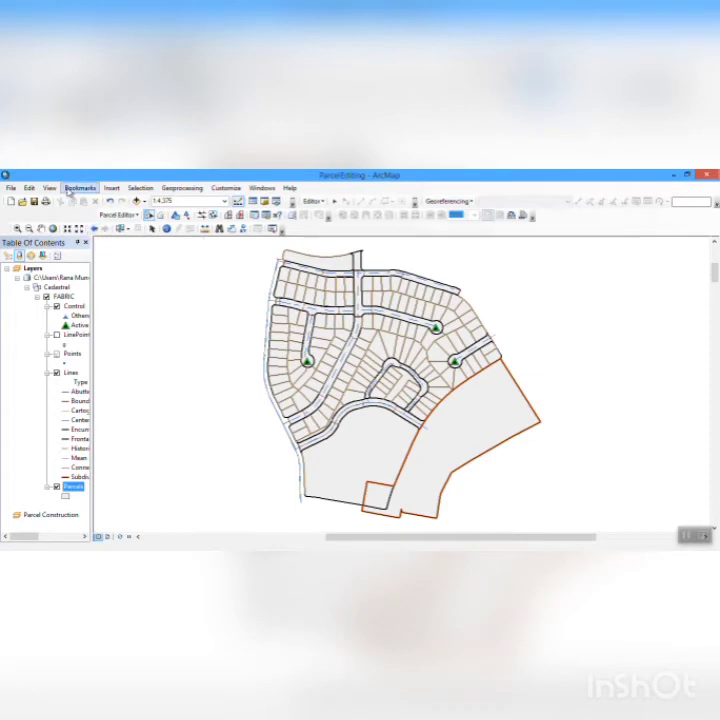
left_click(70, 189)
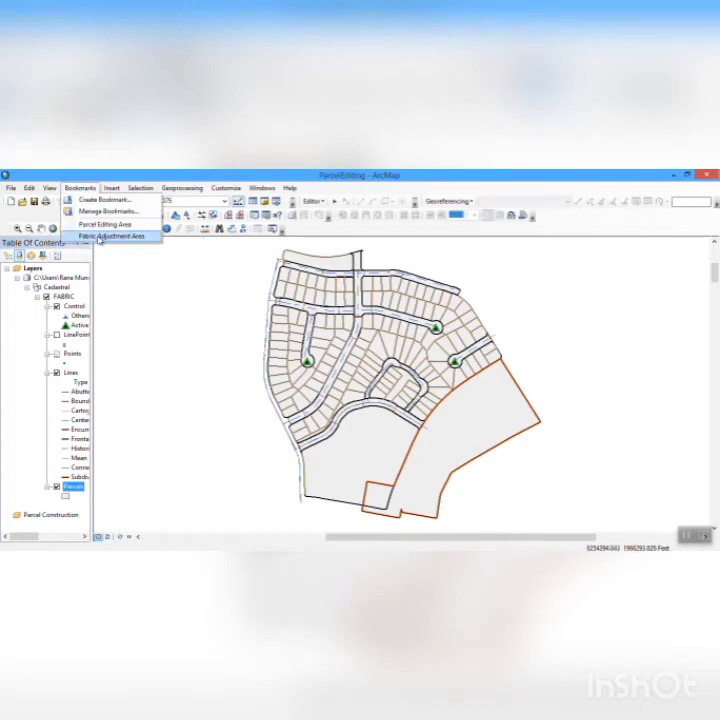
left_click(100, 236)
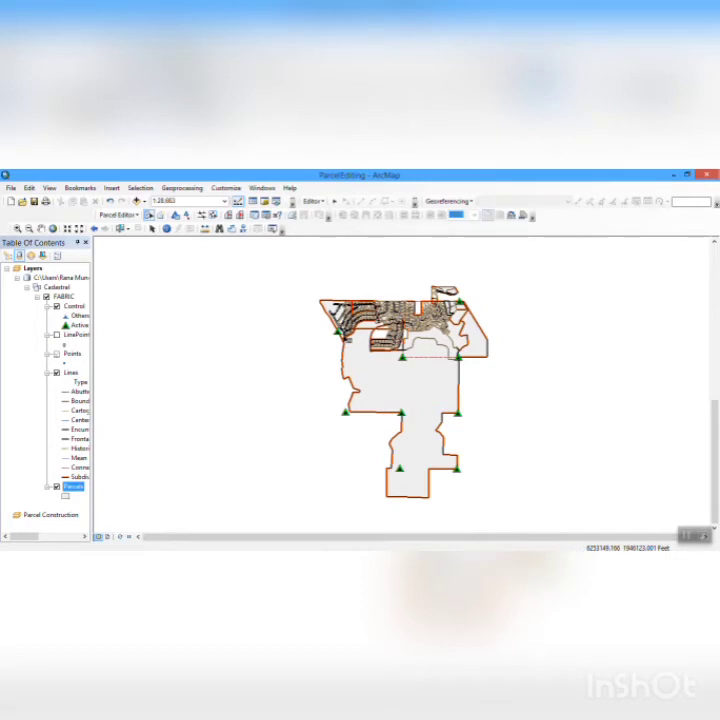
- Check the fit of the fabric's active control points and close the control point list
left_click(128, 215)
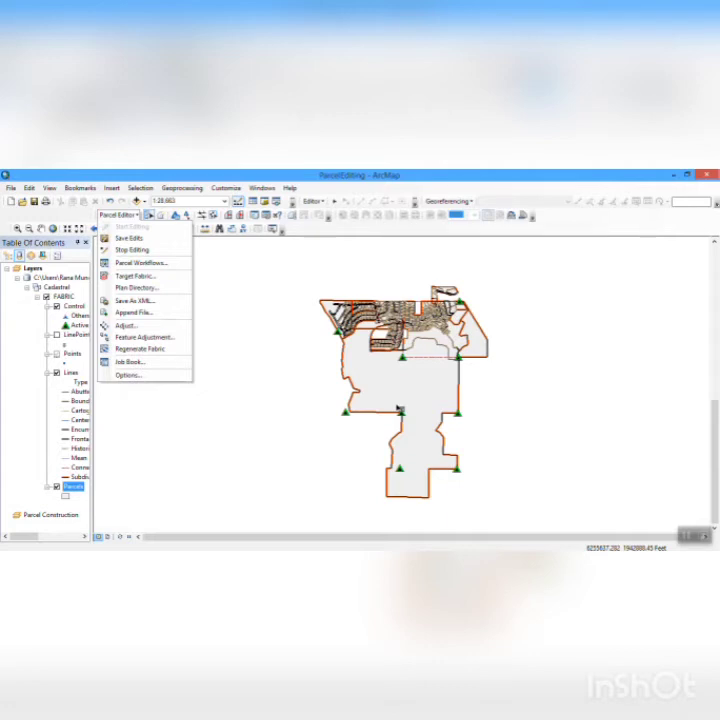
left_click(188, 215)
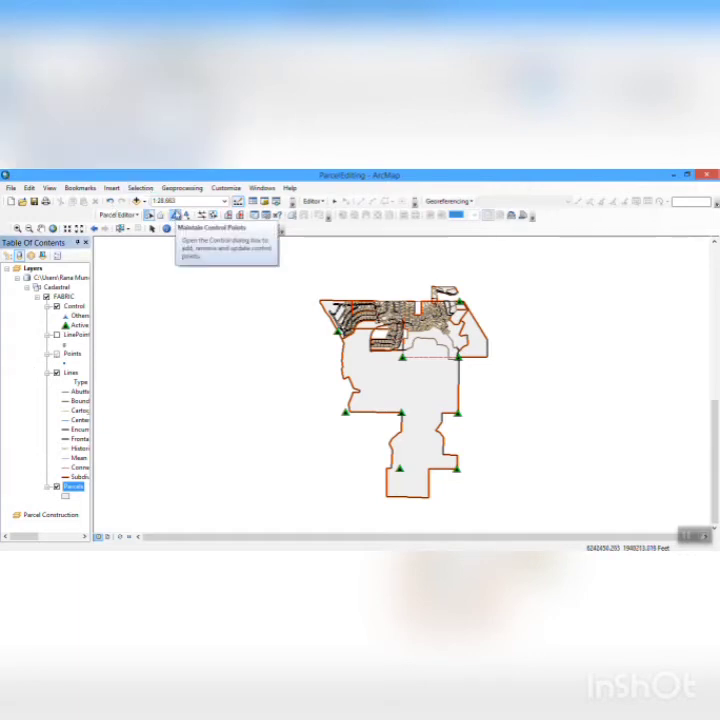
left_click(174, 216)
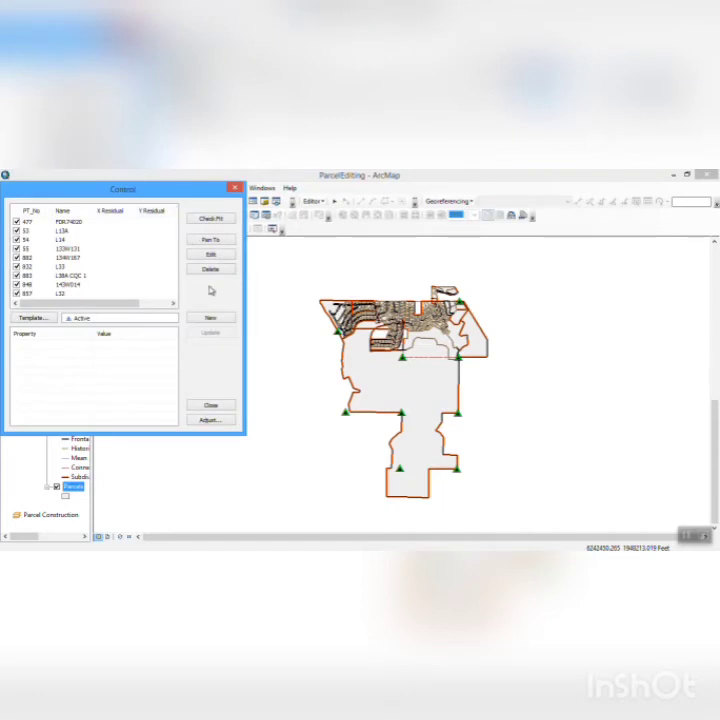
left_click(208, 220)
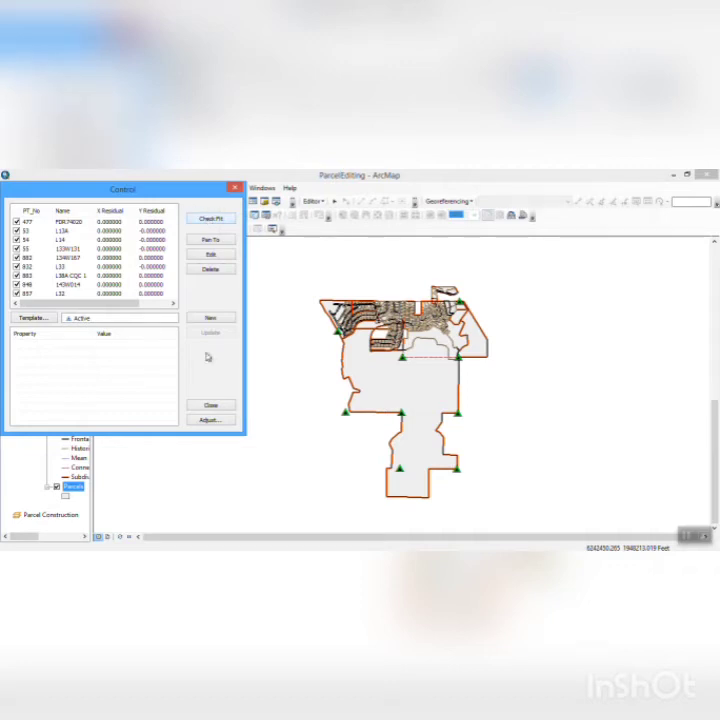
left_click(211, 405)
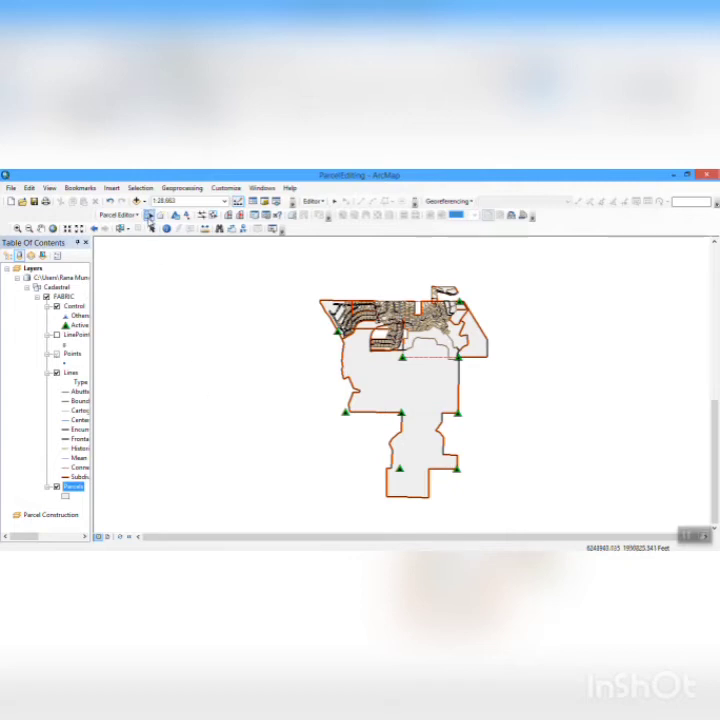
- Select all parcels in the fabric adjustment area and open the Adjust Coordinates settings for them
left_click(149, 216)
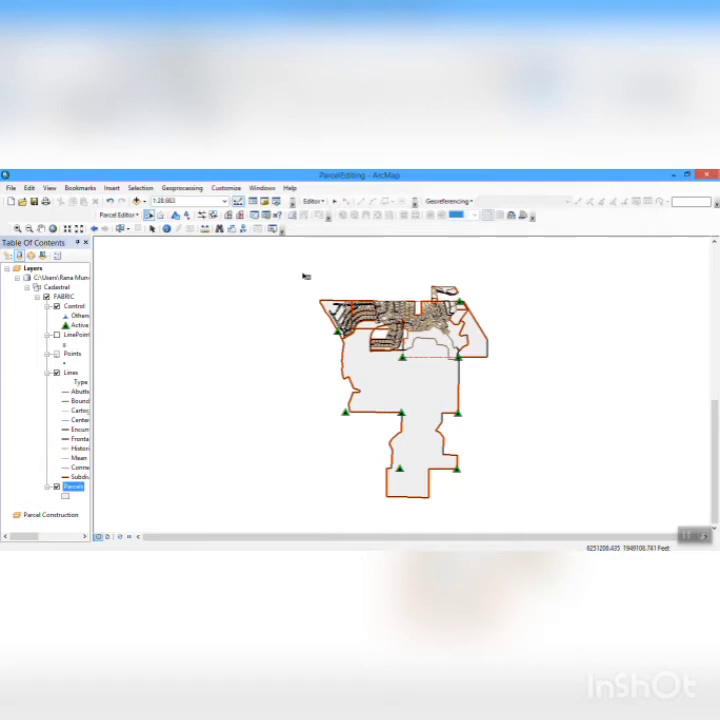
left_click_drag(305, 276, 546, 509)
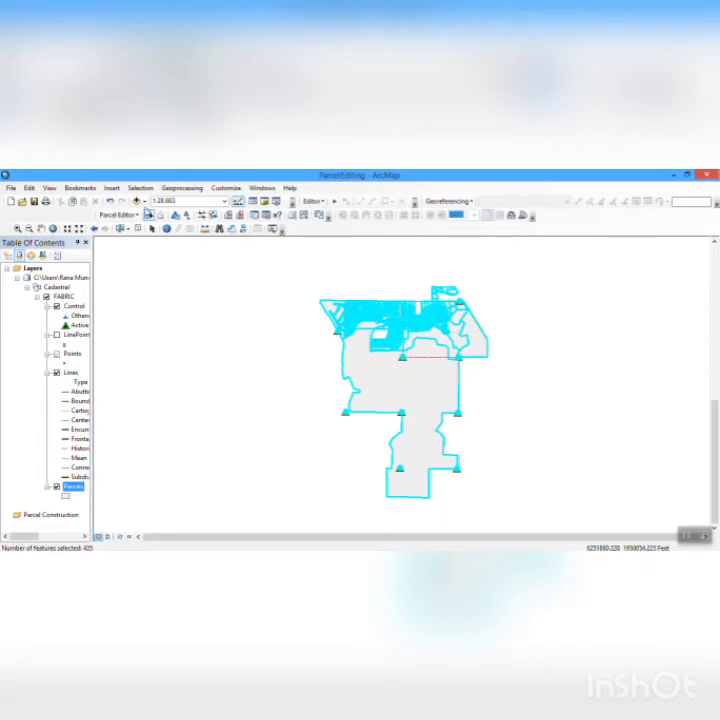
left_click(135, 215)
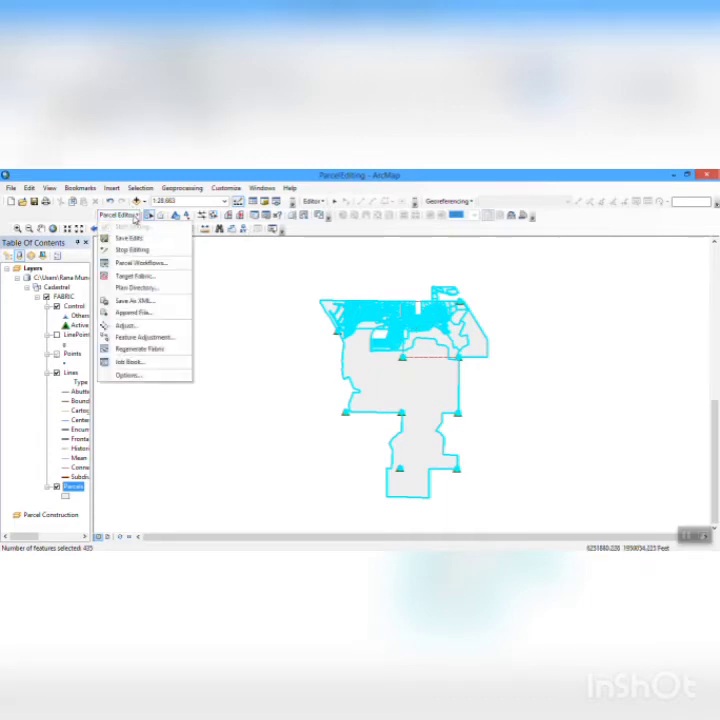
left_click(139, 324)
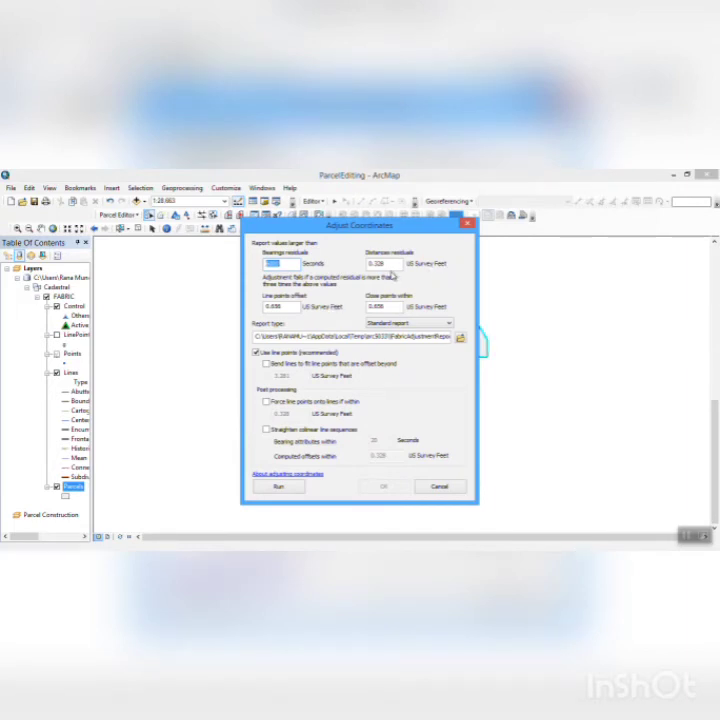
- Set the distance residuals tolerance to 0.100 US Survey Feet and run the coordinate adjustment
left_click(390, 264)
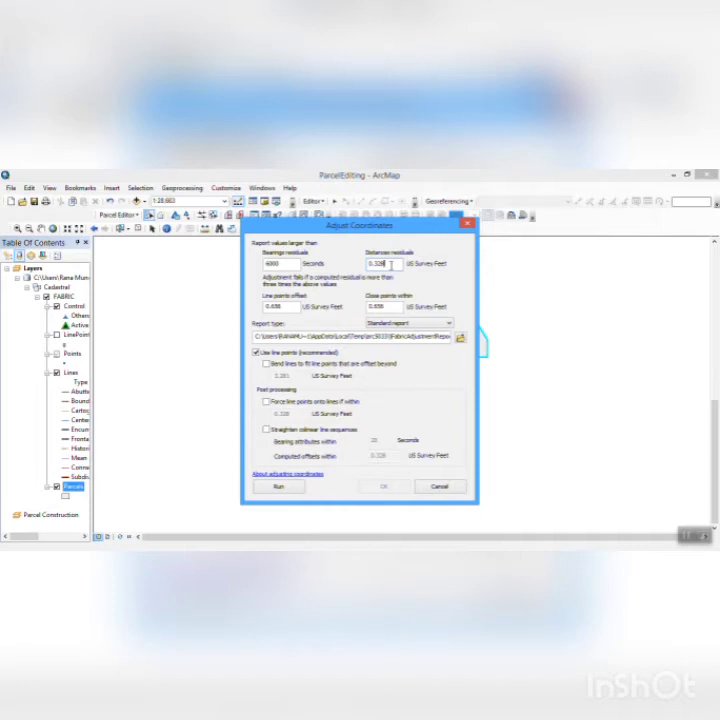
key("BackSpace")
key("BackSpace")
key("BackSpace")
key("BackSpace")
key("BackSpace")
type("0.100")
left_click(287, 490)
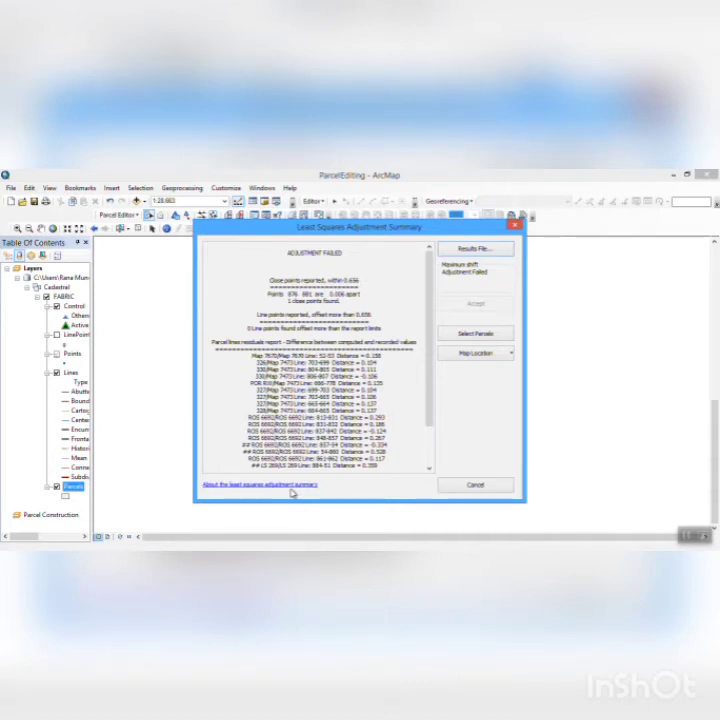
- Read through the least squares adjustment summary and its results file, and cancel the coordinate adjustment
left_click(430, 442)
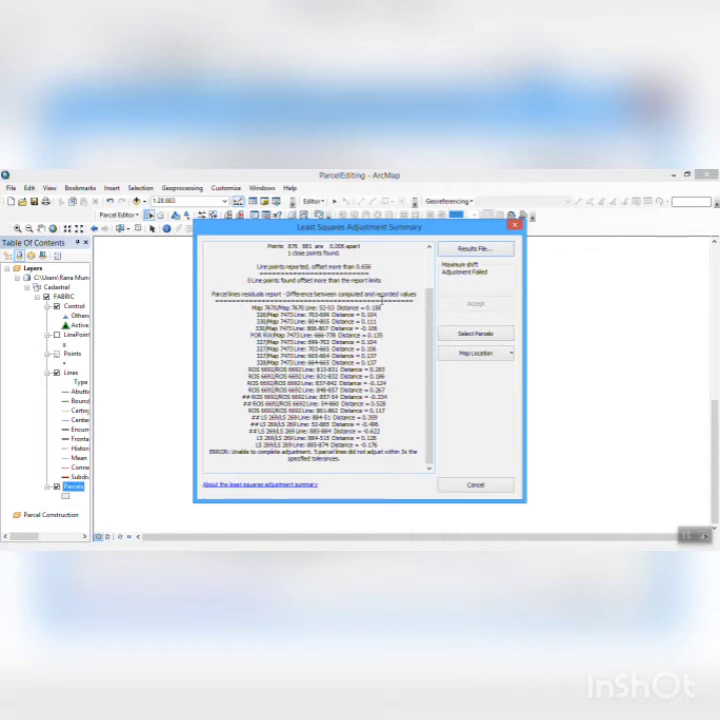
left_click(478, 249)
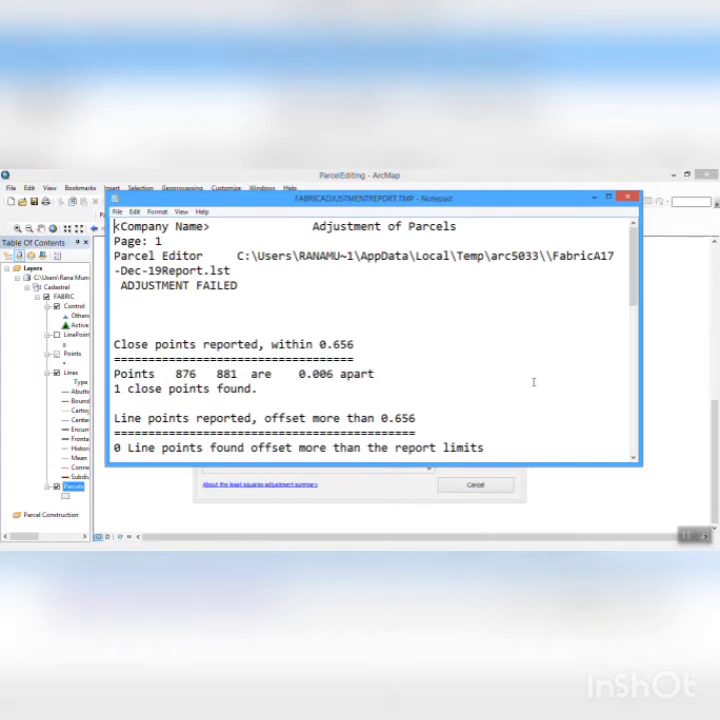
left_click(634, 413)
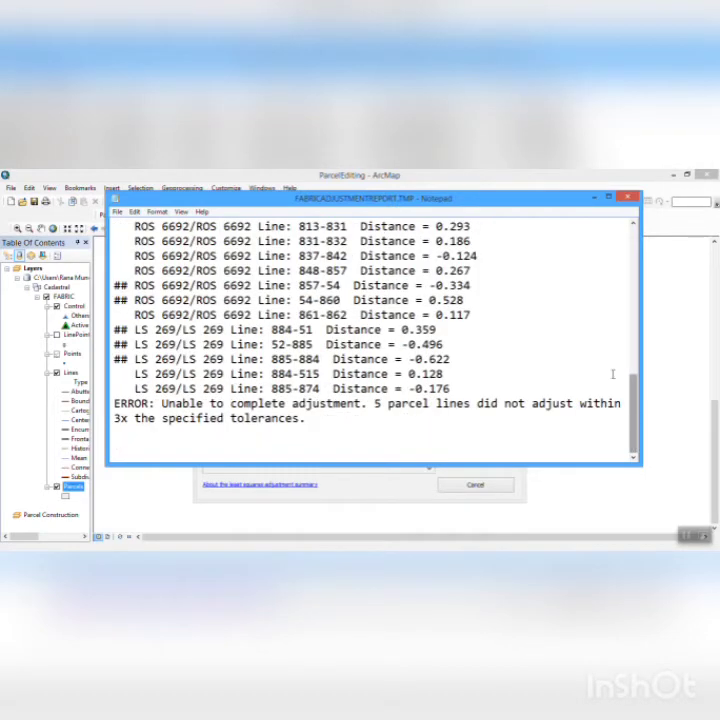
left_click(633, 271)
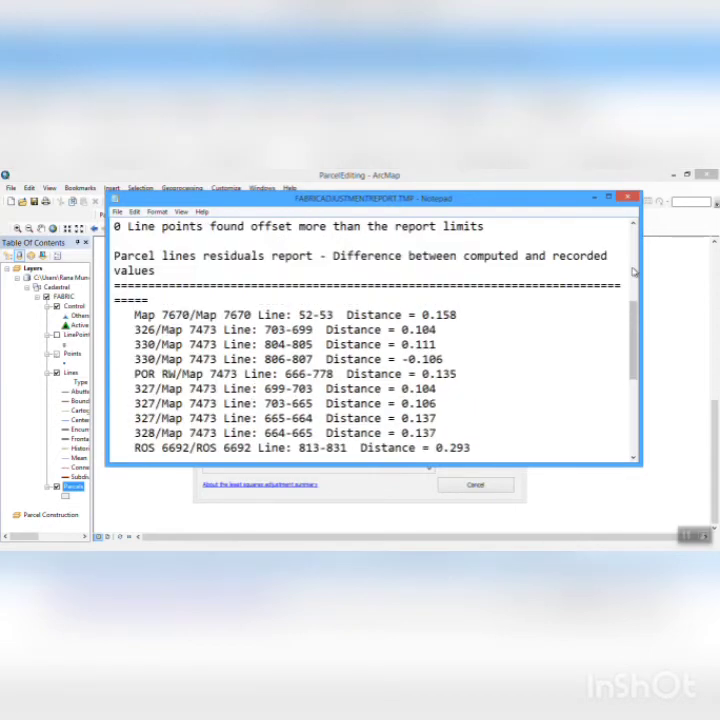
left_click(633, 272)
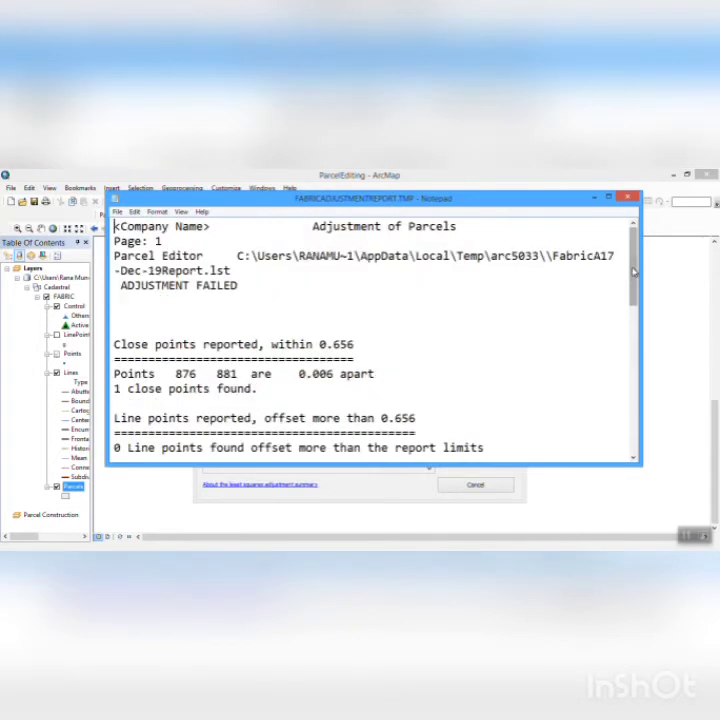
left_click(627, 198)
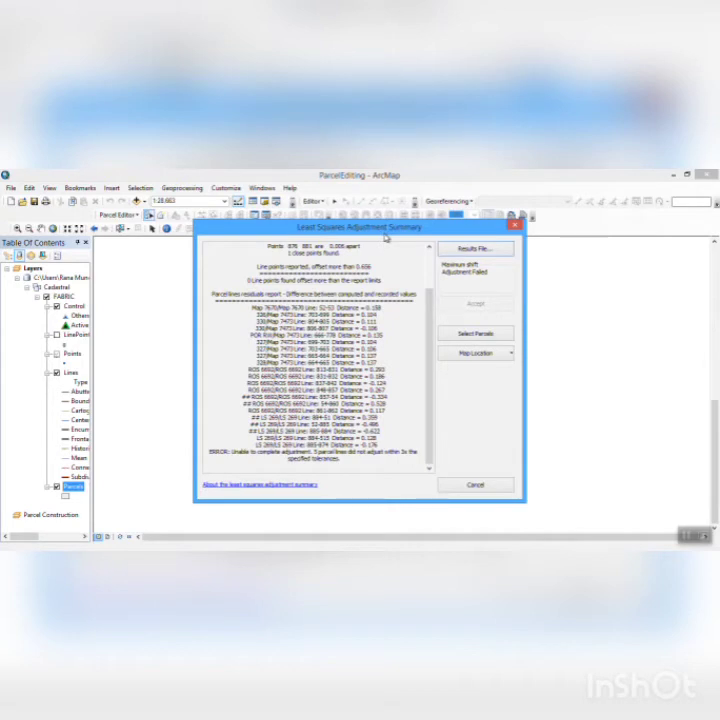
left_click(478, 486)
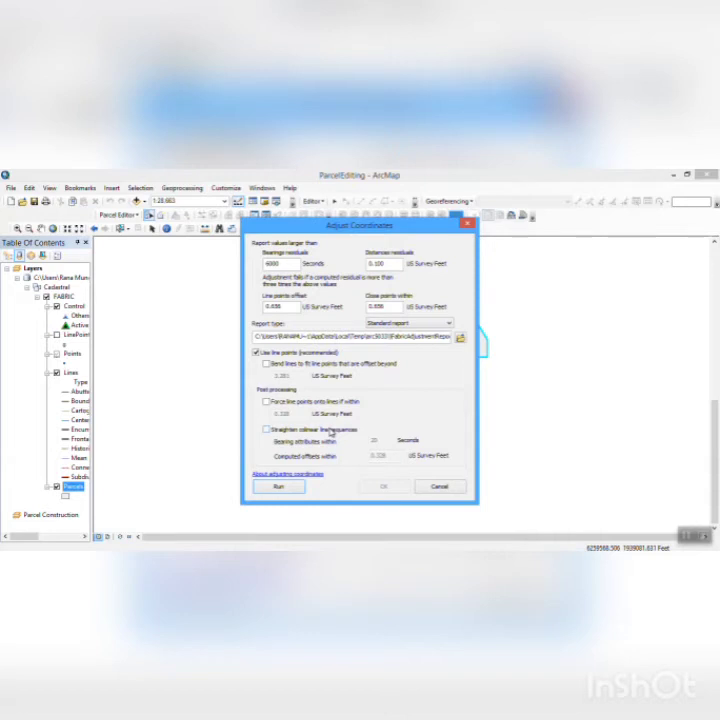
left_click(450, 488)
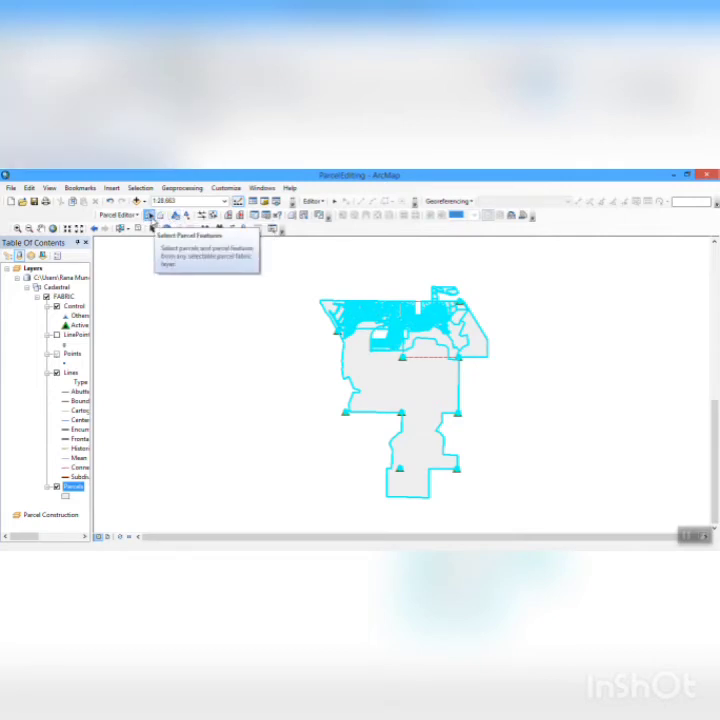
- Select the parcels in the north-central part of the fabric, and report point 155 and its map location
left_click(148, 215)
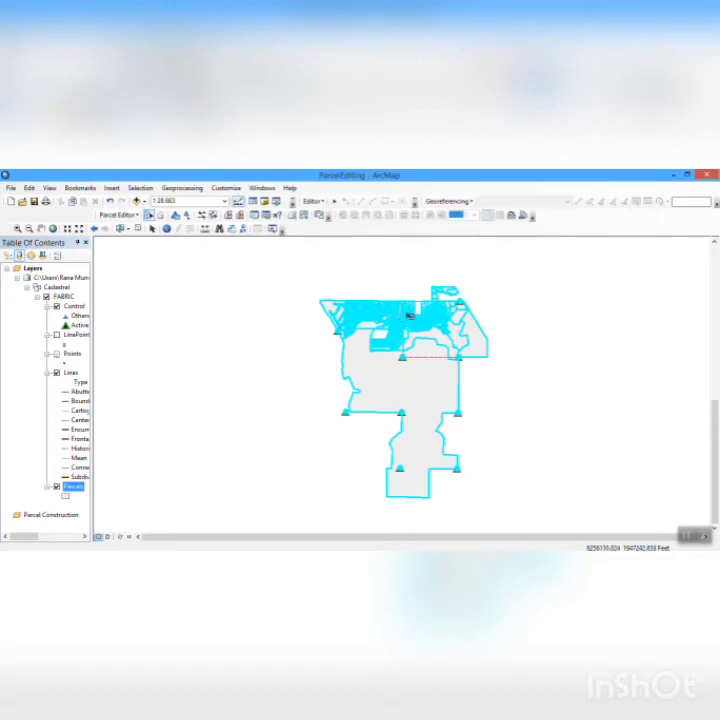
left_click(409, 315)
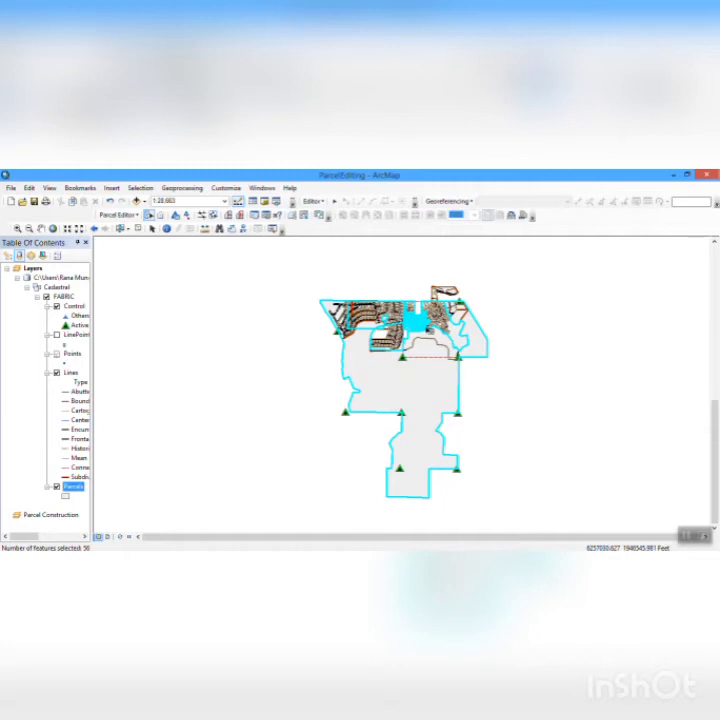
left_click(277, 217)
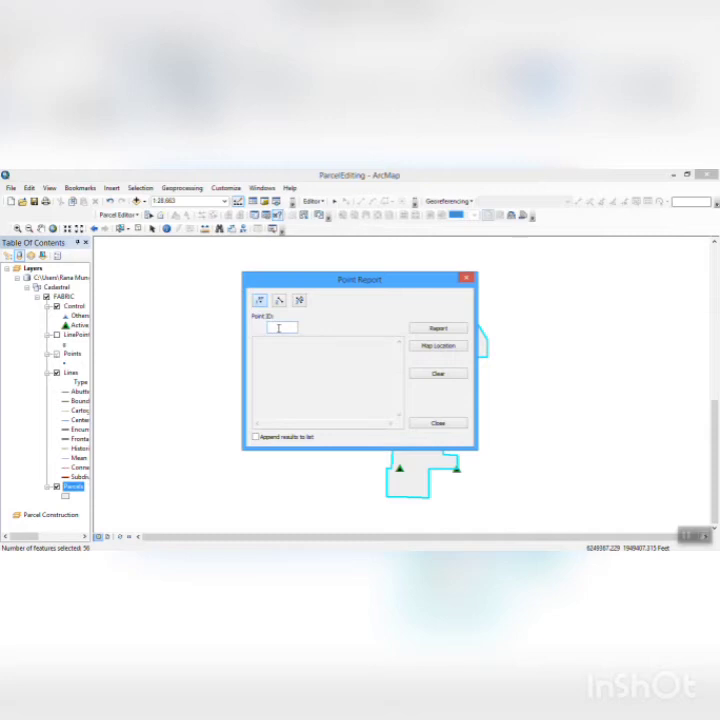
type("1")
type("8")
type("00")
left_click(445, 331)
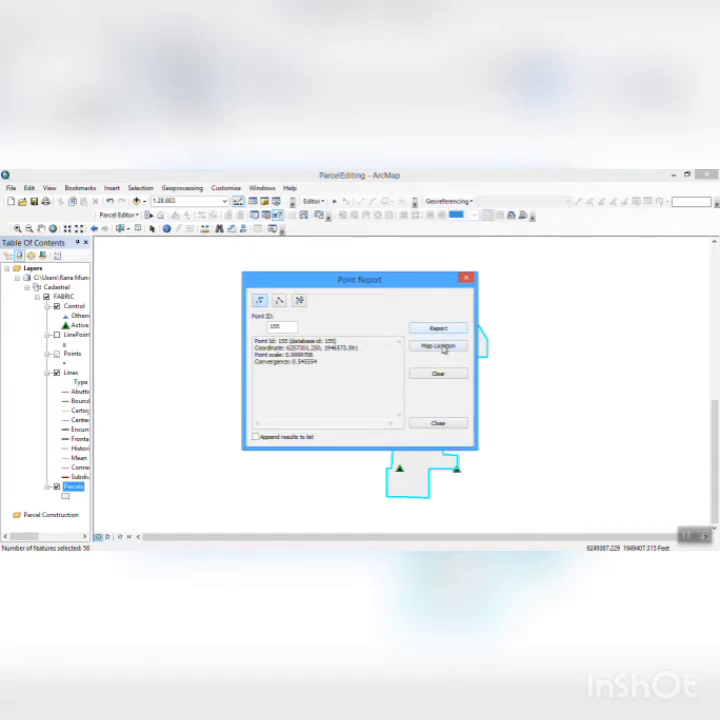
left_click(440, 346)
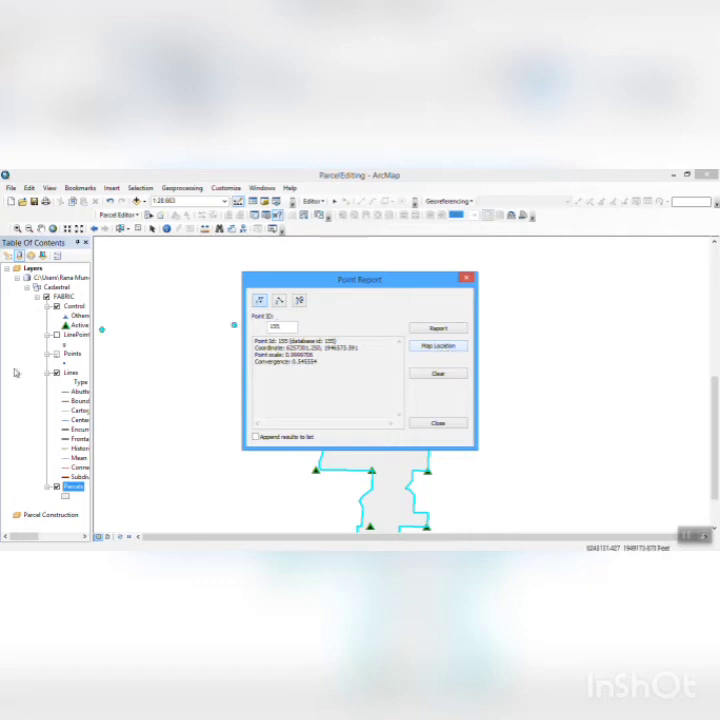
- Turn on feature labels for the Points layer and move the Point Report window clear of the fabric
right_click(72, 355)
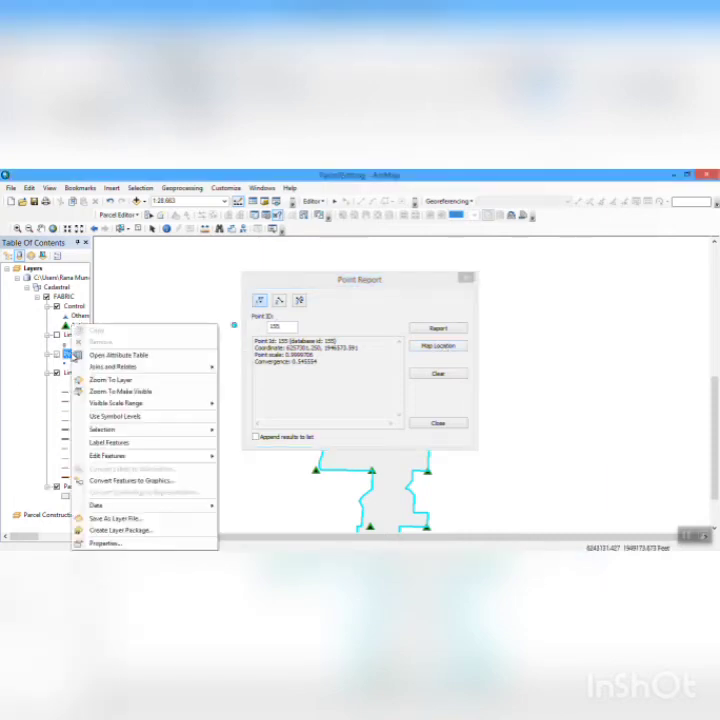
left_click(126, 448)
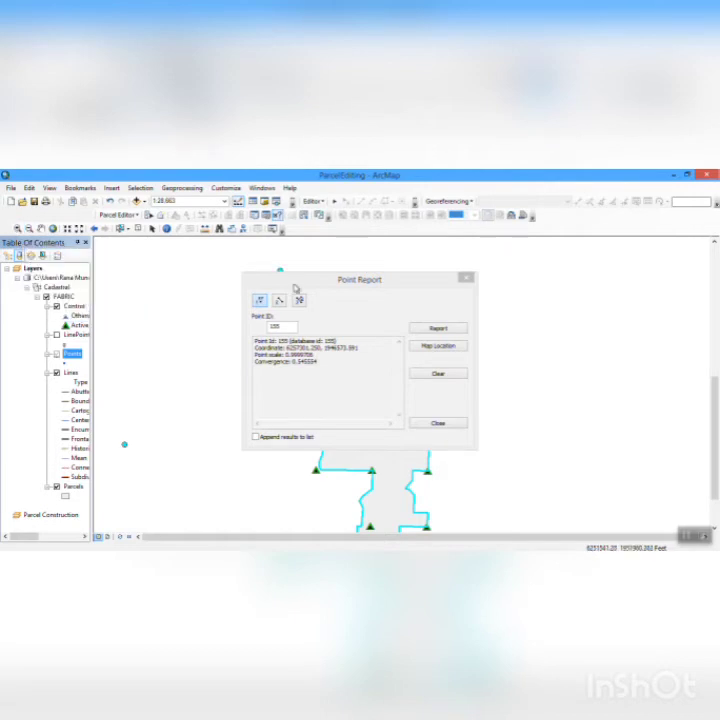
left_click_drag(285, 279, 519, 250)
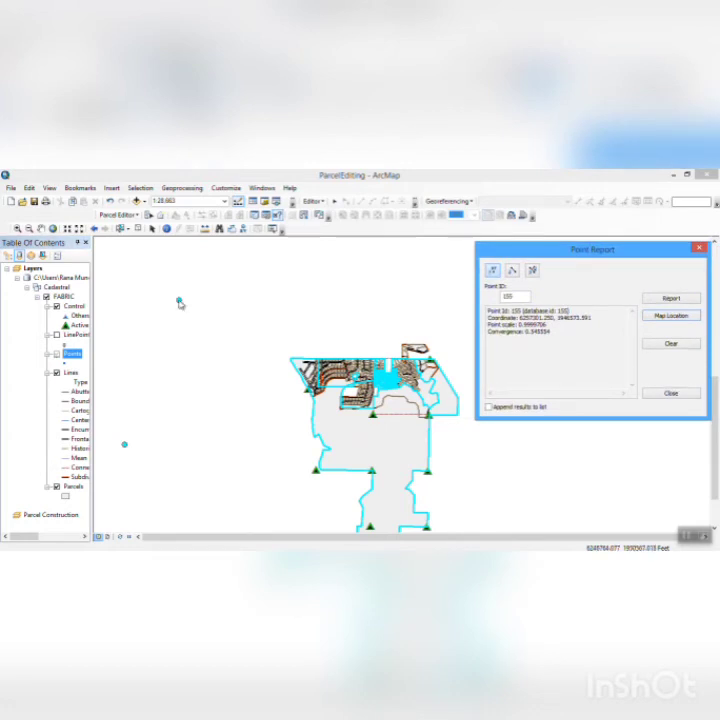
- Set the point report to append its results to the list
left_click(17, 228)
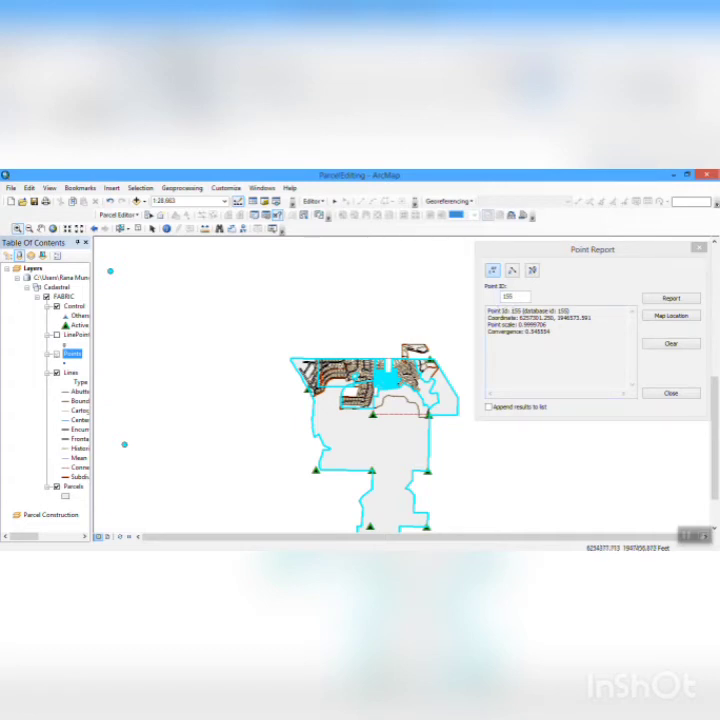
left_click(490, 407)
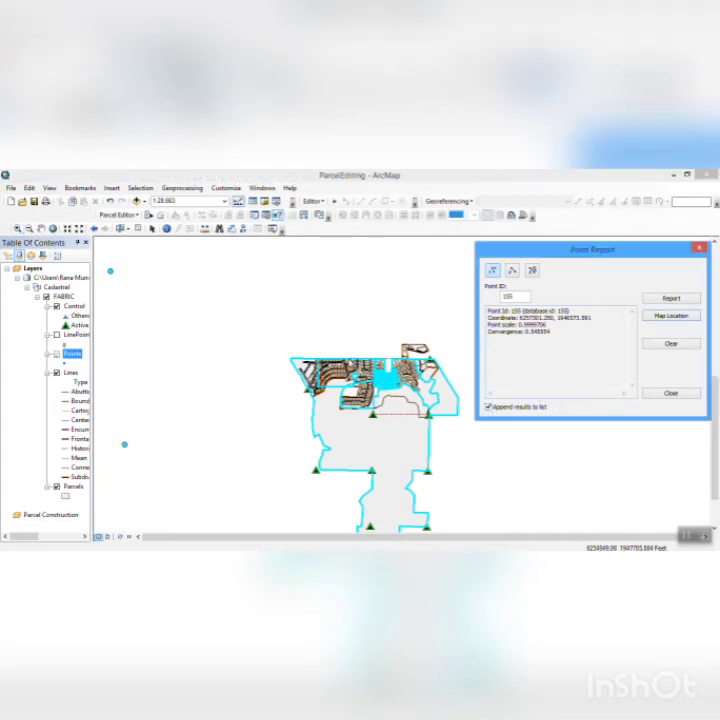
left_click(261, 318)
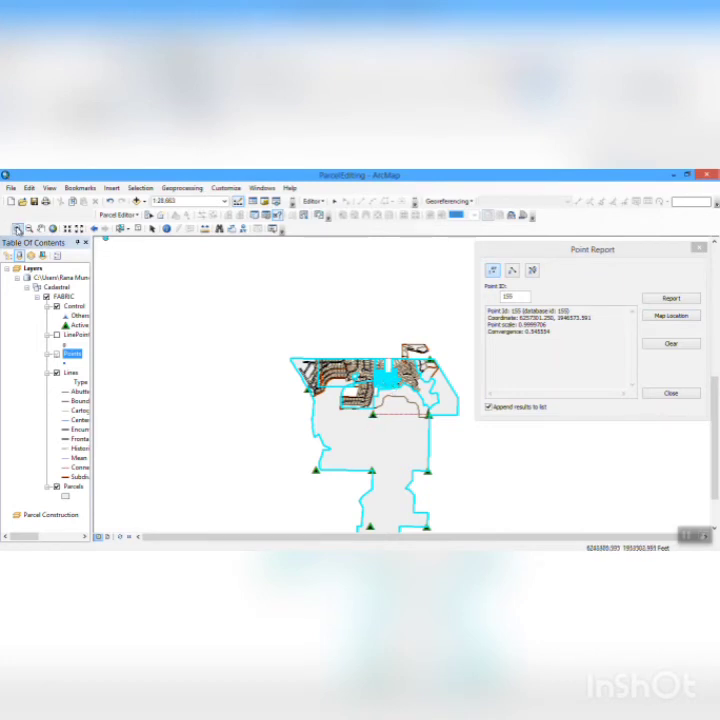
- Look through the parcels along the fabric's northern edge, from its northwest corner eastward past the selected parcels
left_click(17, 229)
left_click_drag(268, 320, 396, 406)
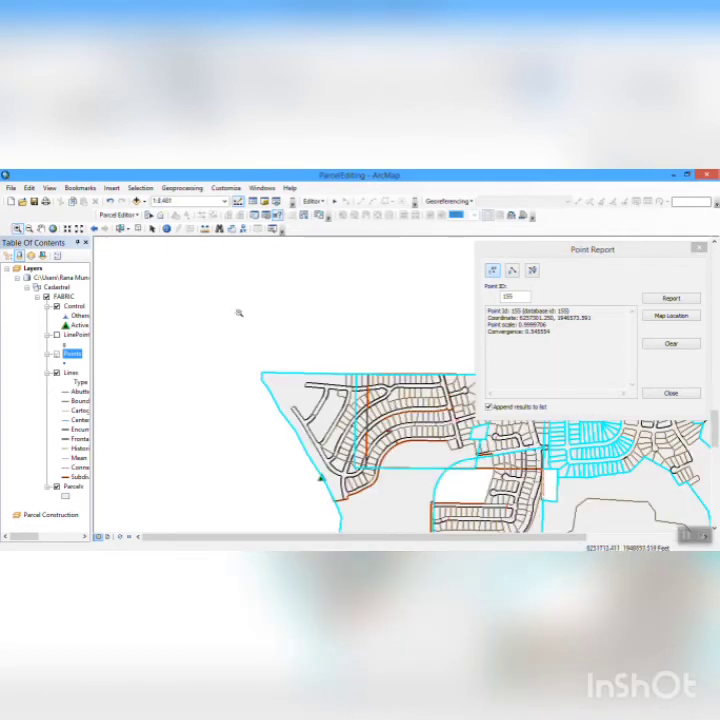
left_click_drag(241, 313, 344, 388)
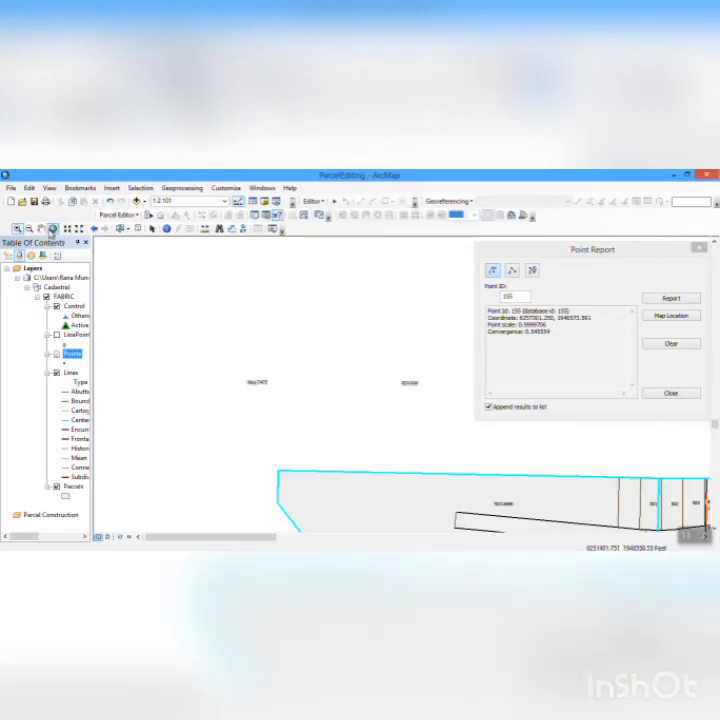
left_click(44, 234)
left_click_drag(479, 485, 338, 408)
left_click_drag(392, 442, 286, 390)
left_click_drag(421, 453, 245, 446)
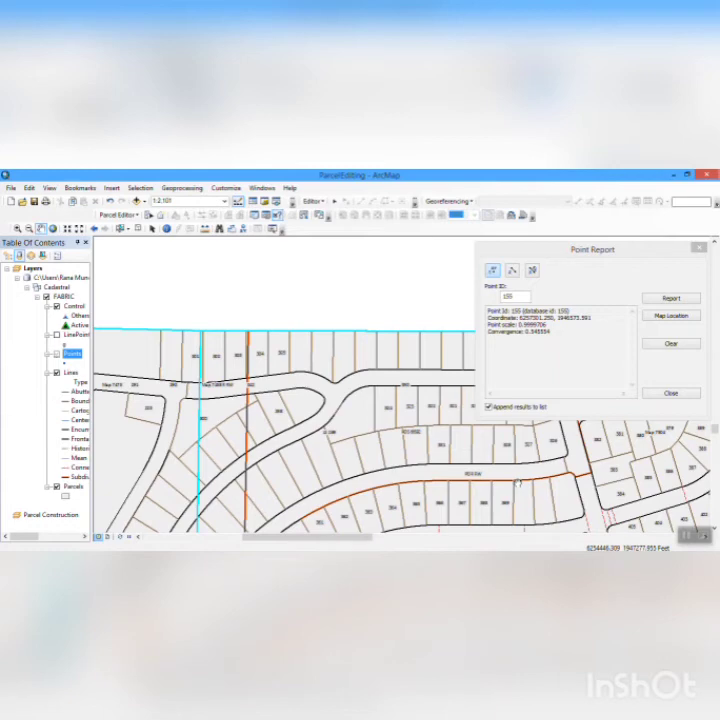
left_click_drag(517, 482, 286, 389)
left_click_drag(381, 394, 323, 382)
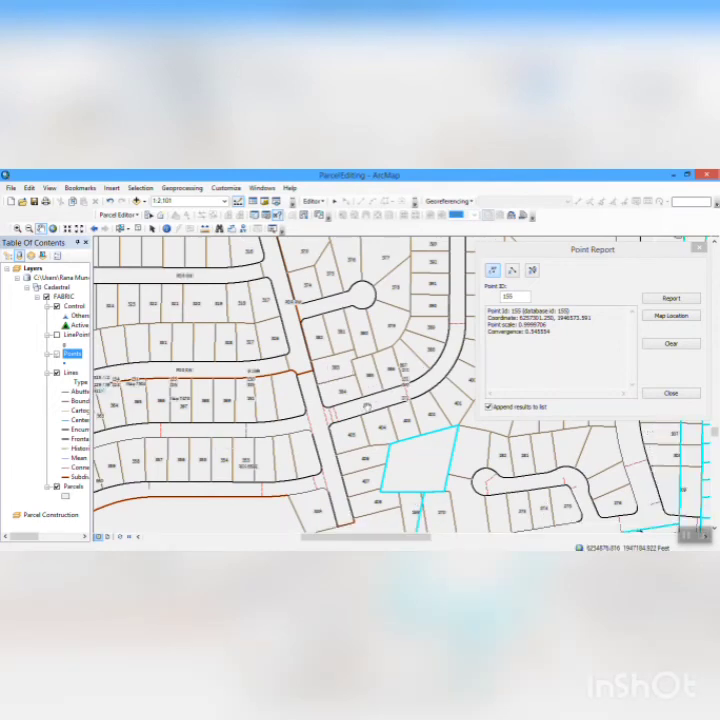
left_click_drag(406, 422, 361, 409)
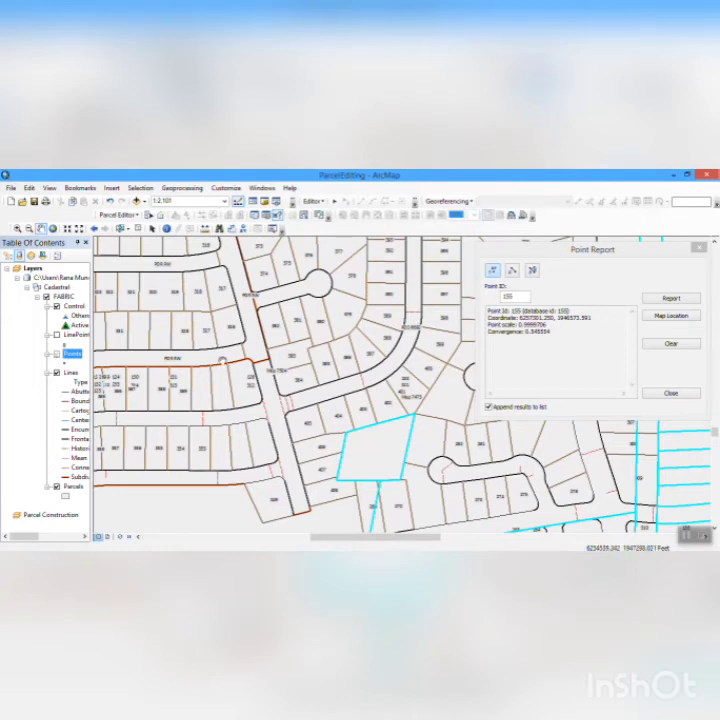
left_click_drag(229, 355, 275, 468)
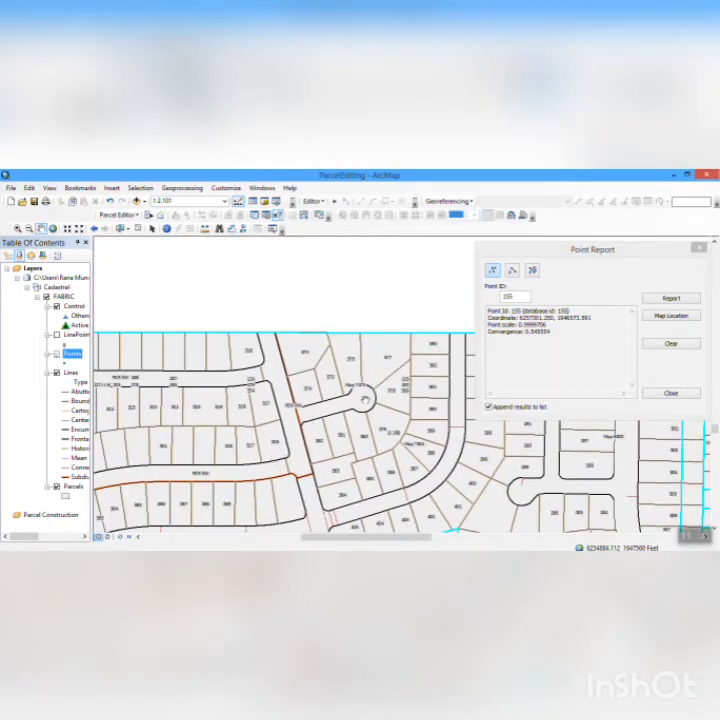
left_click_drag(366, 400, 188, 423)
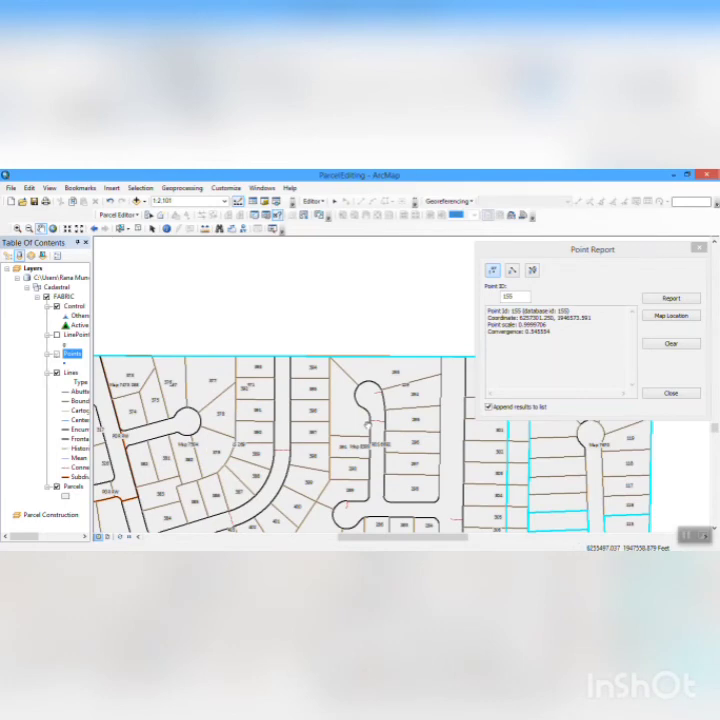
left_click_drag(367, 425, 233, 404)
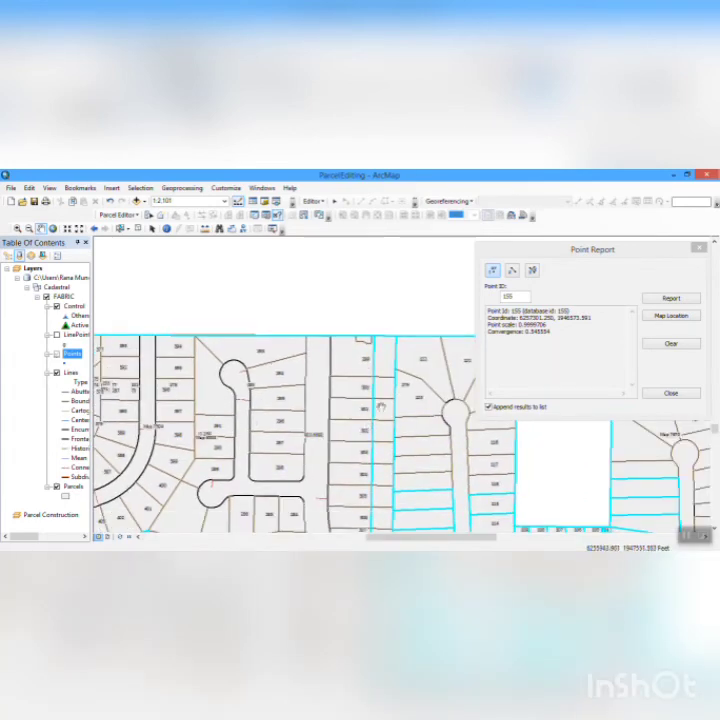
left_click_drag(379, 381, 322, 393)
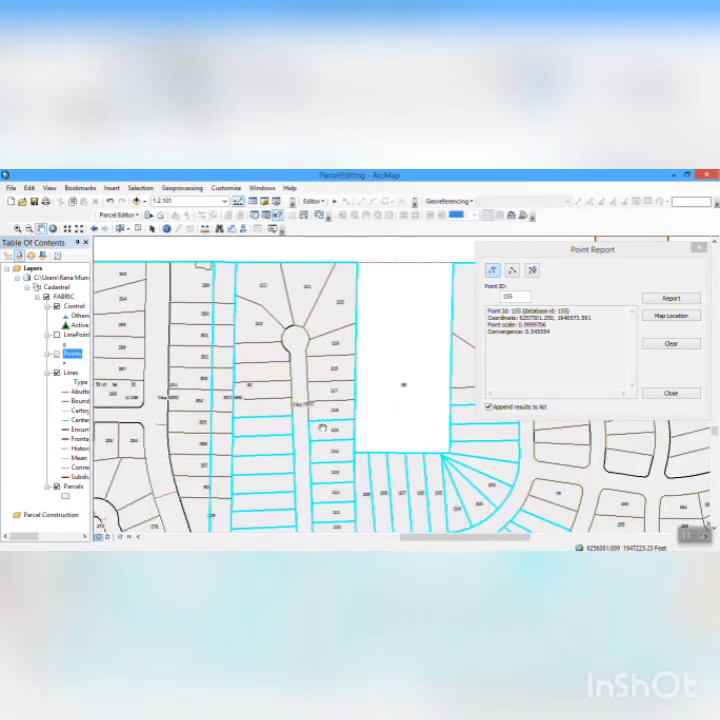
left_click_drag(390, 423, 292, 392)
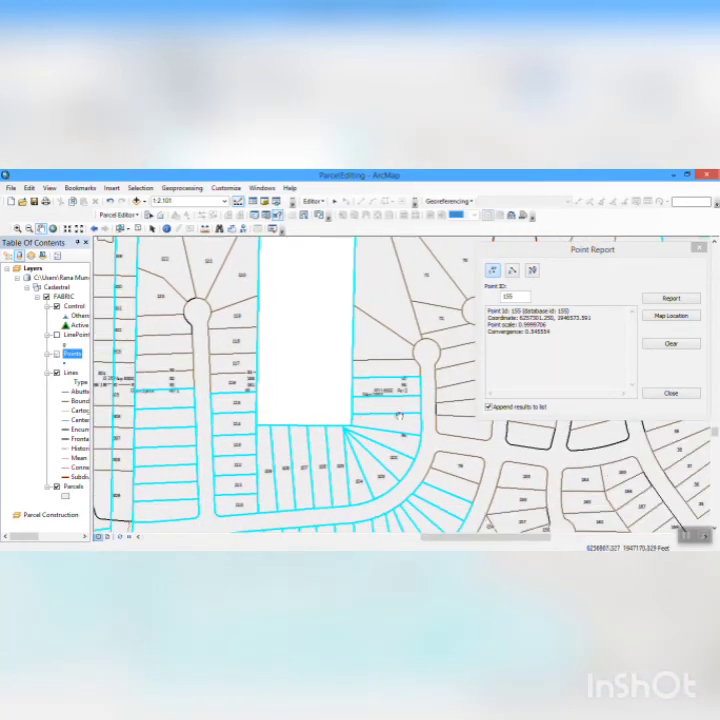
left_click_drag(410, 438, 173, 390)
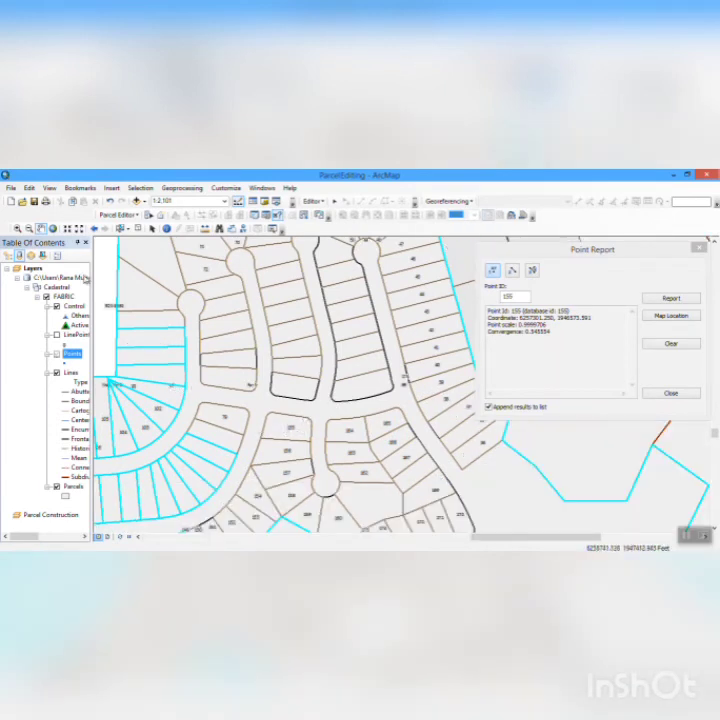
- Examine the point labels around the rounded block corners at the street intersection in the central part of the fabric
left_click(16, 231)
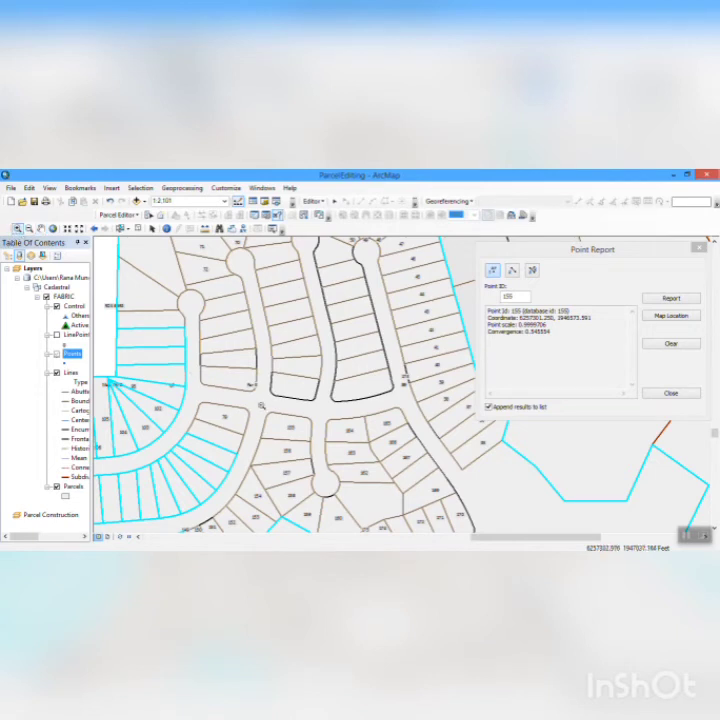
left_click_drag(261, 405, 375, 466)
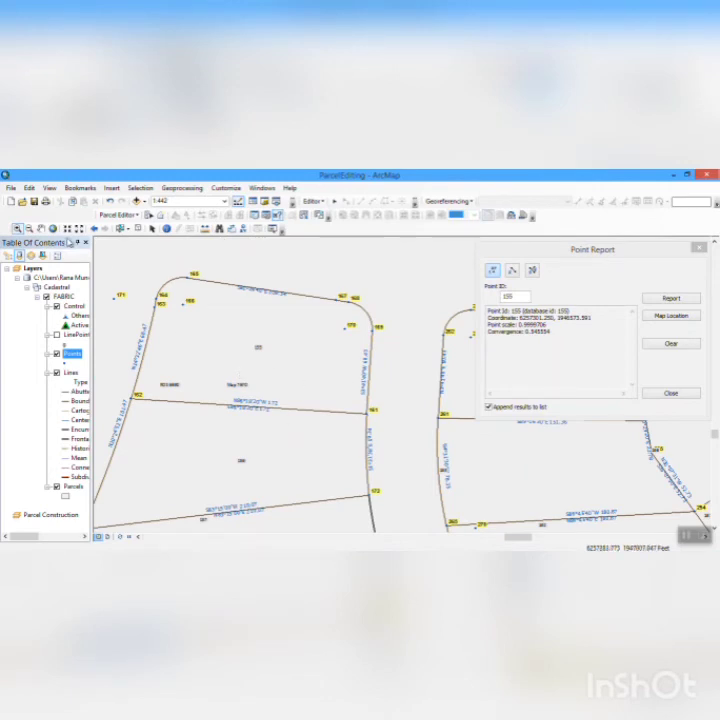
left_click(41, 229)
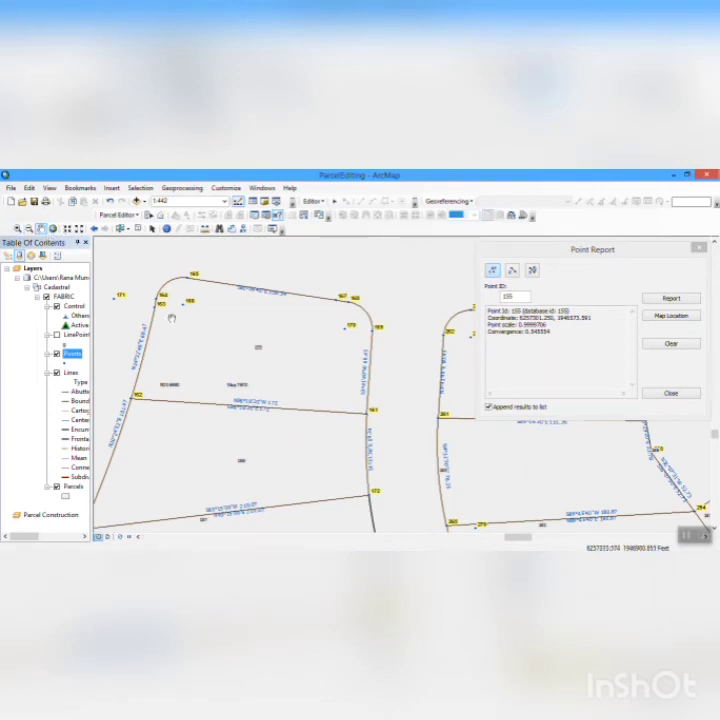
left_click_drag(171, 318, 310, 406)
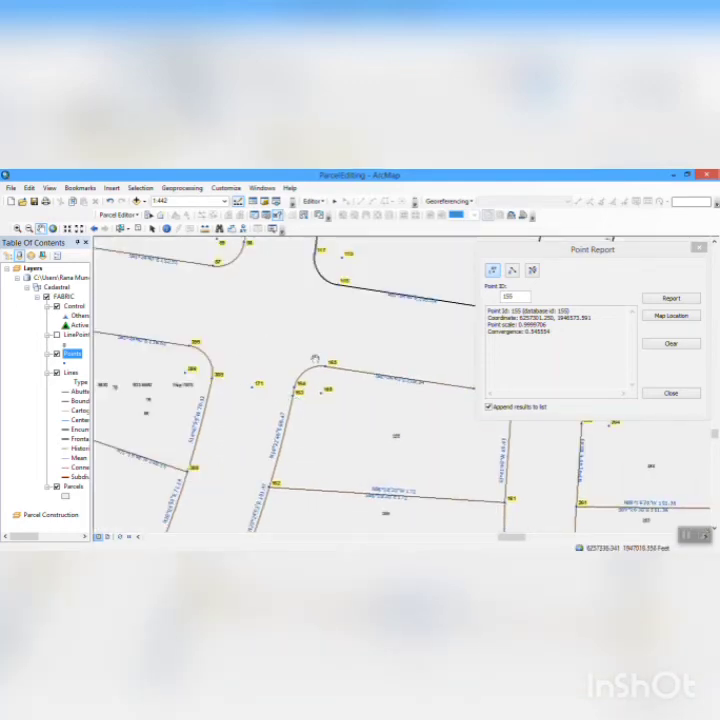
left_click_drag(249, 329, 209, 386)
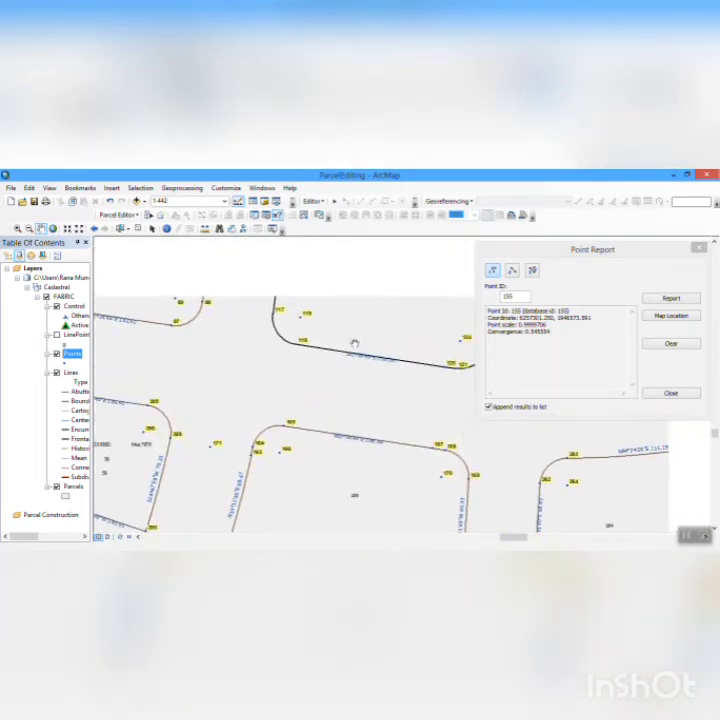
left_click_drag(354, 342, 249, 421)
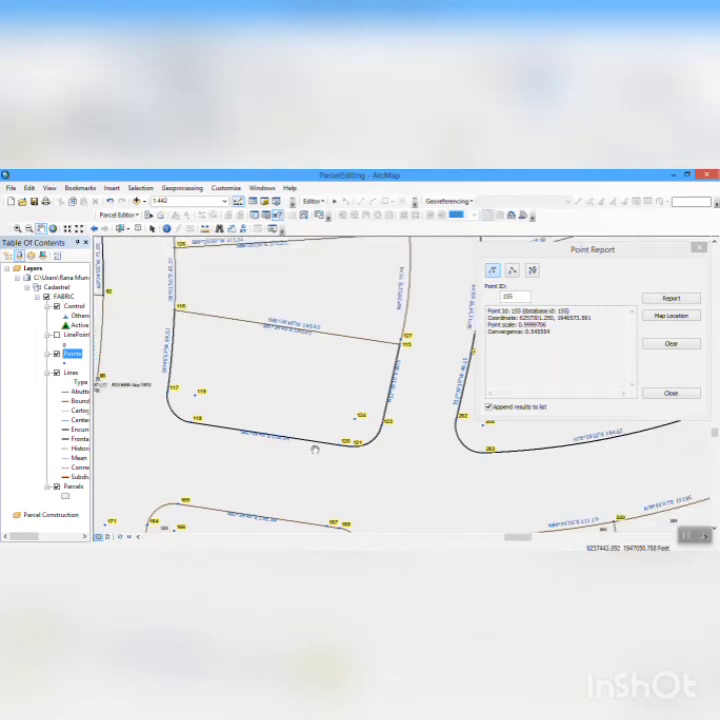
left_click_drag(316, 469, 305, 323)
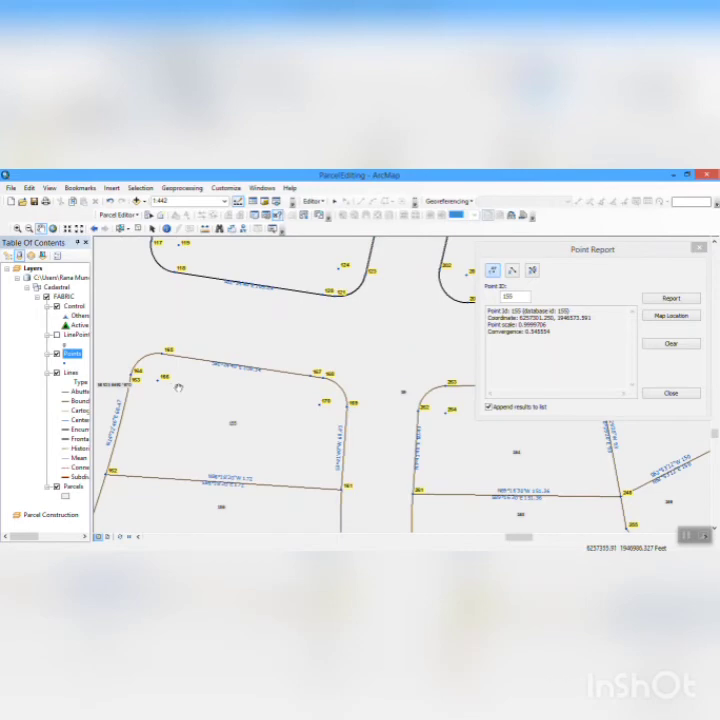
left_click_drag(177, 386, 337, 375)
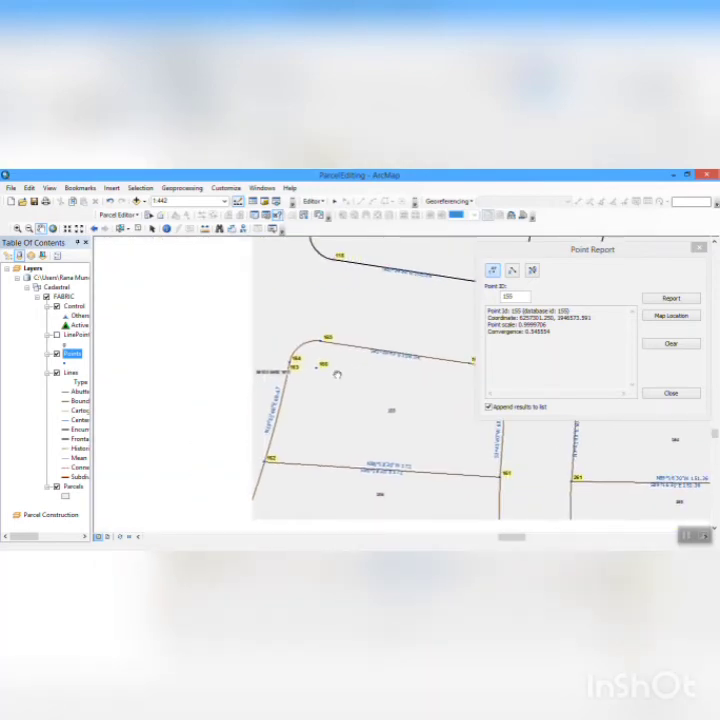
left_click_drag(223, 382, 362, 381)
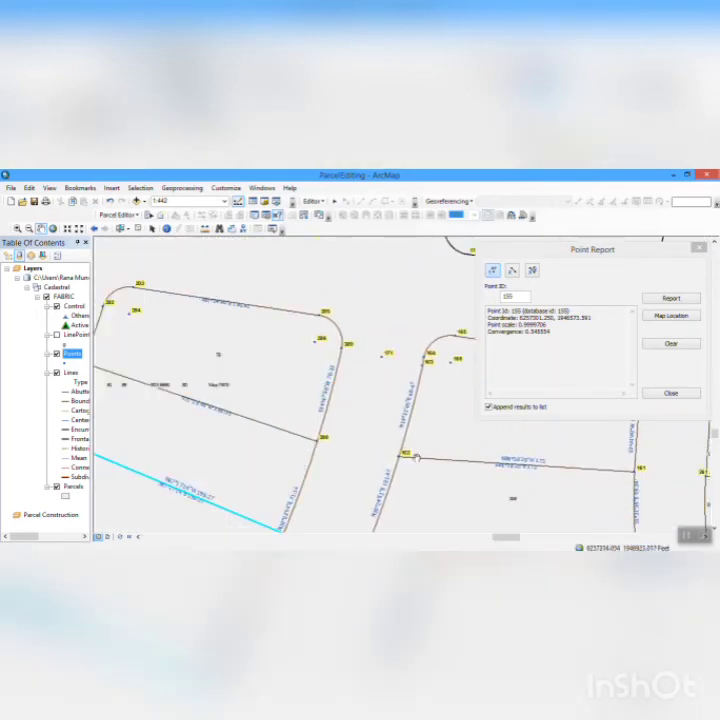
- Inspect the labelled points on the parcels south of the intersection, down to and around the southern cul-de-sac
left_click_drag(204, 322, 189, 254)
right_click(207, 325)
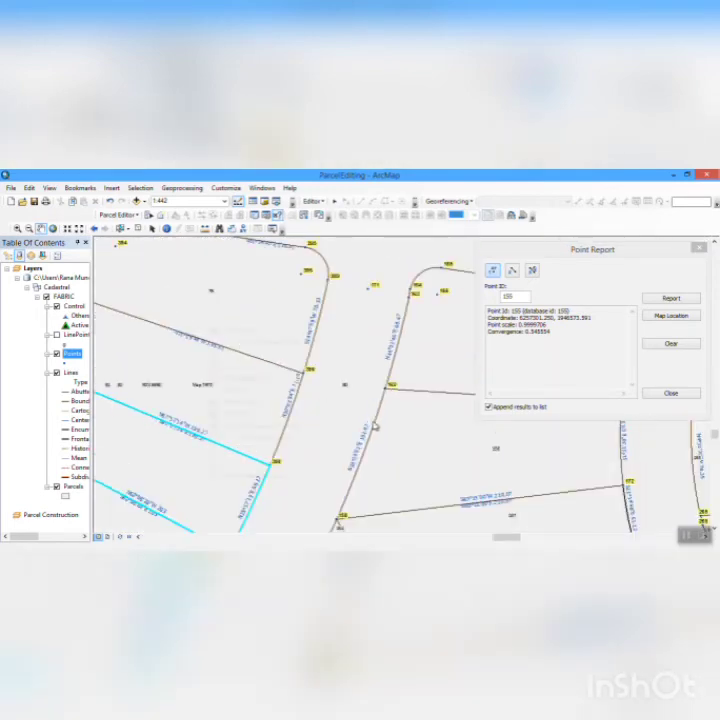
left_click(375, 407)
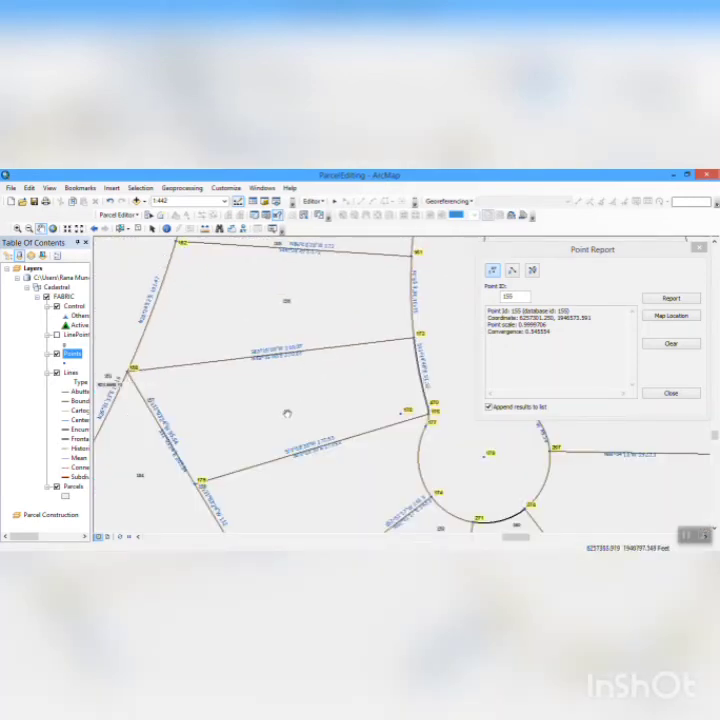
left_click_drag(287, 413, 230, 357)
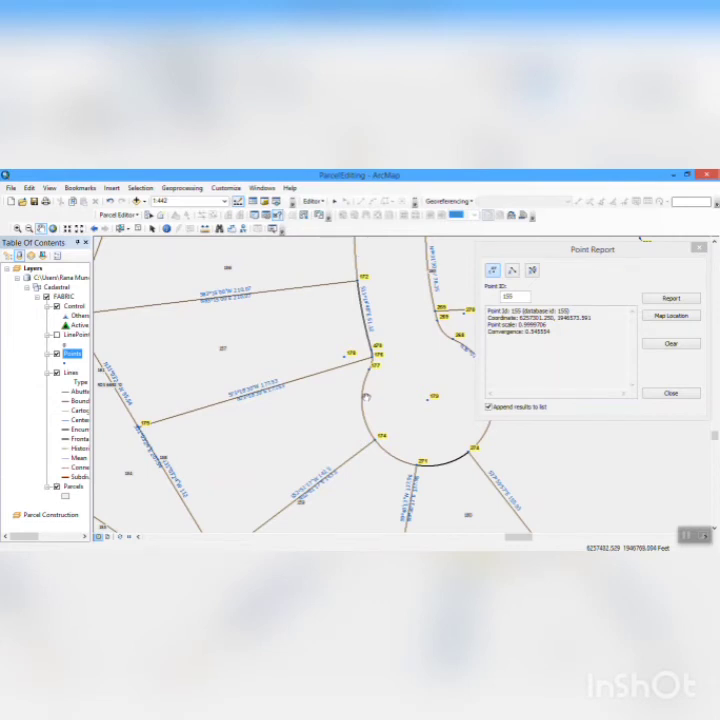
left_click_drag(365, 397, 382, 315)
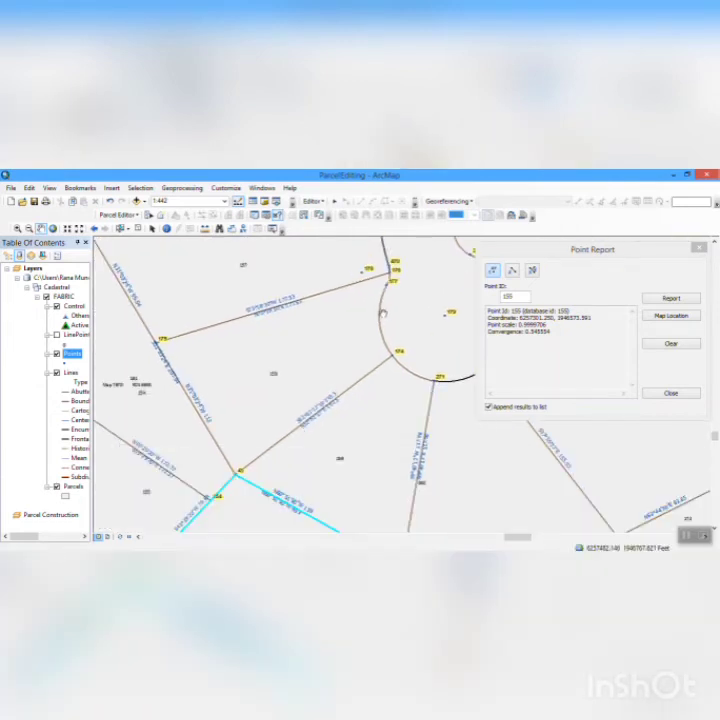
left_click_drag(347, 285, 363, 454)
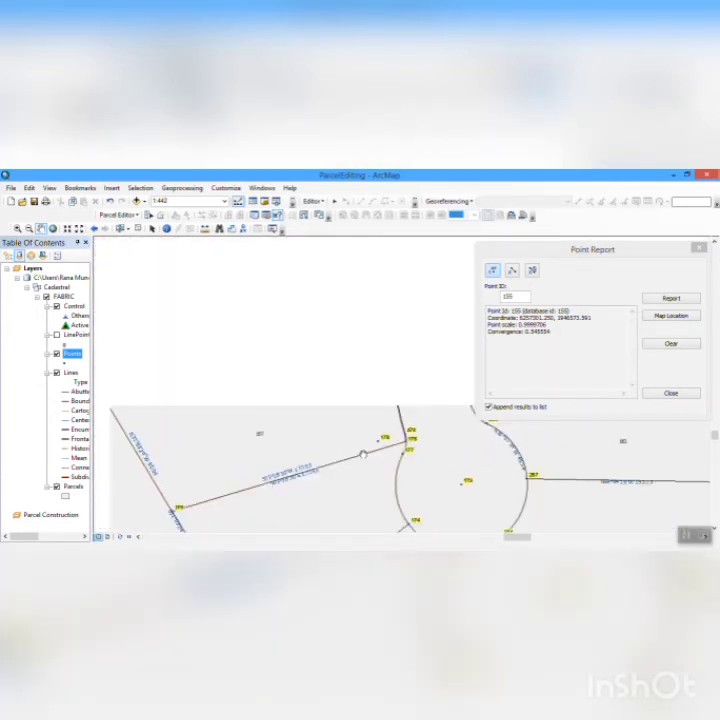
left_click_drag(412, 387, 401, 439)
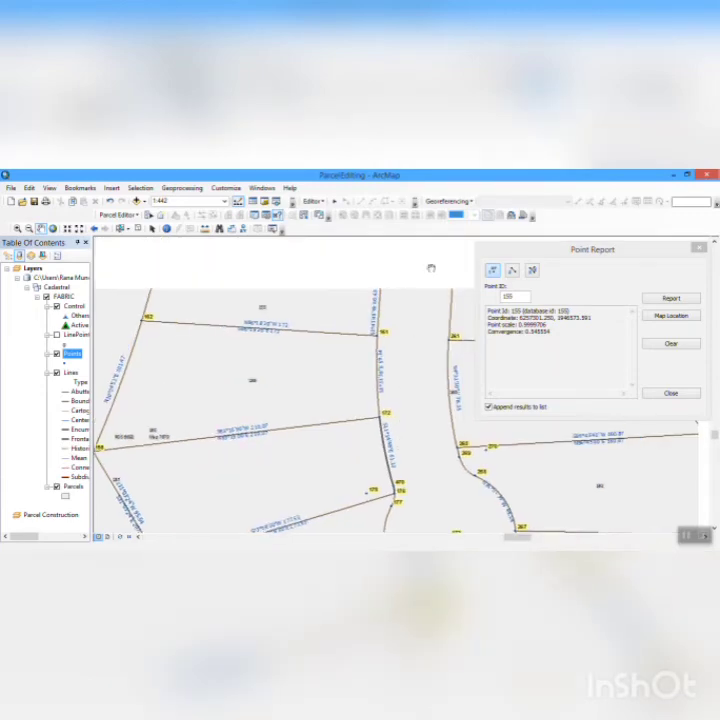
- Follow the street northward from the southern cul-de-sac and check the parcel point labels up to the northern cul-de-sac
left_click_drag(411, 333, 357, 509)
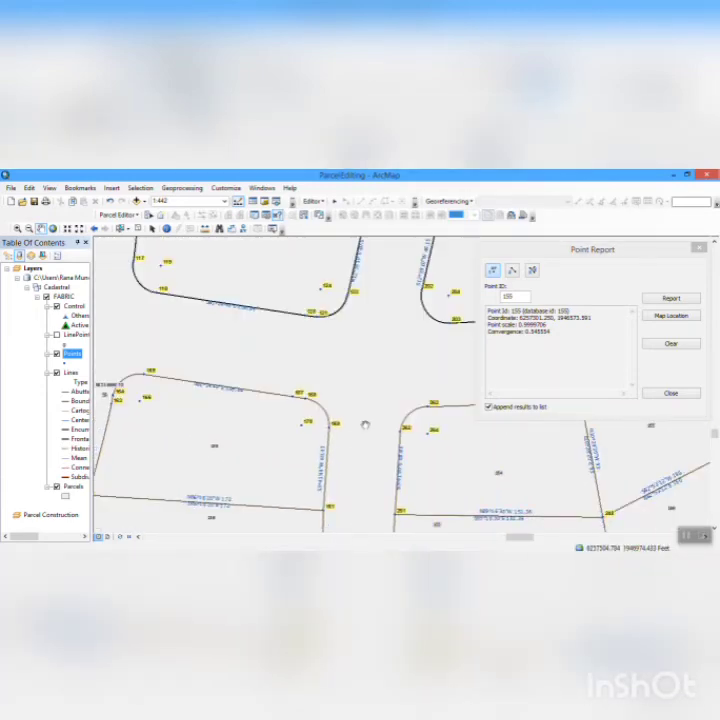
left_click_drag(372, 404, 387, 541)
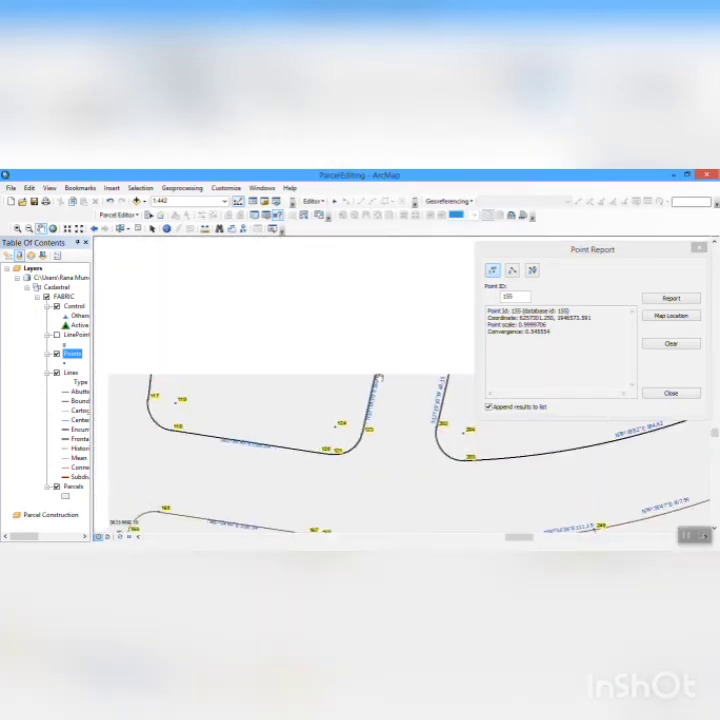
left_click_drag(384, 303, 391, 470)
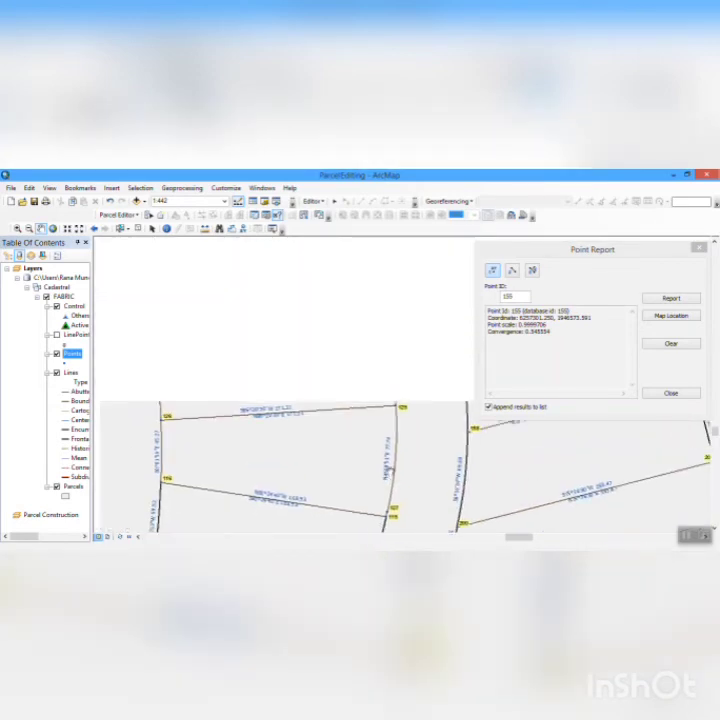
left_click_drag(305, 281, 329, 471)
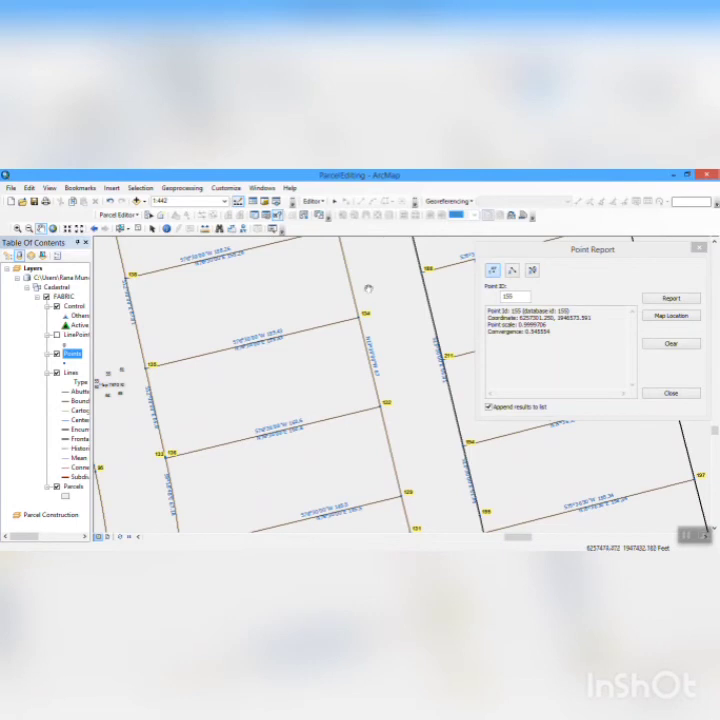
left_click_drag(369, 295, 353, 391)
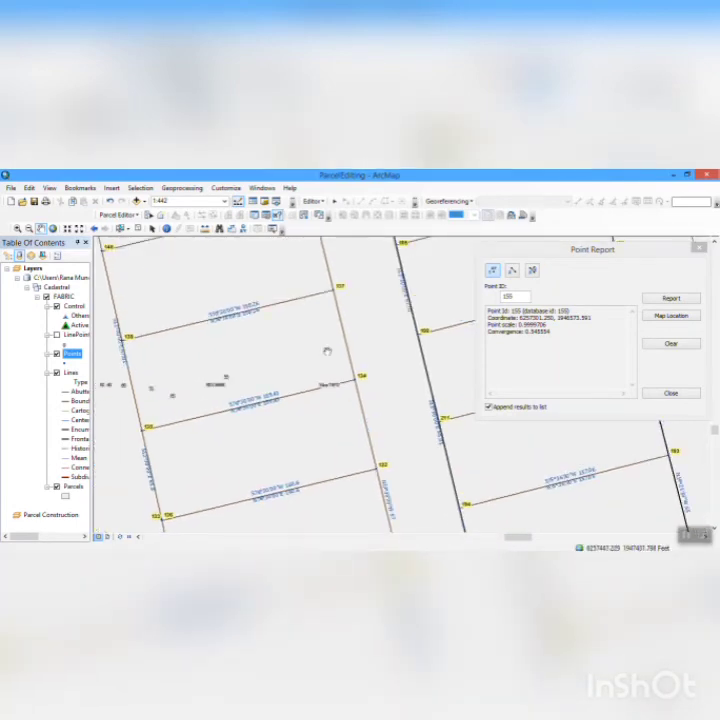
left_click_drag(317, 289, 371, 437)
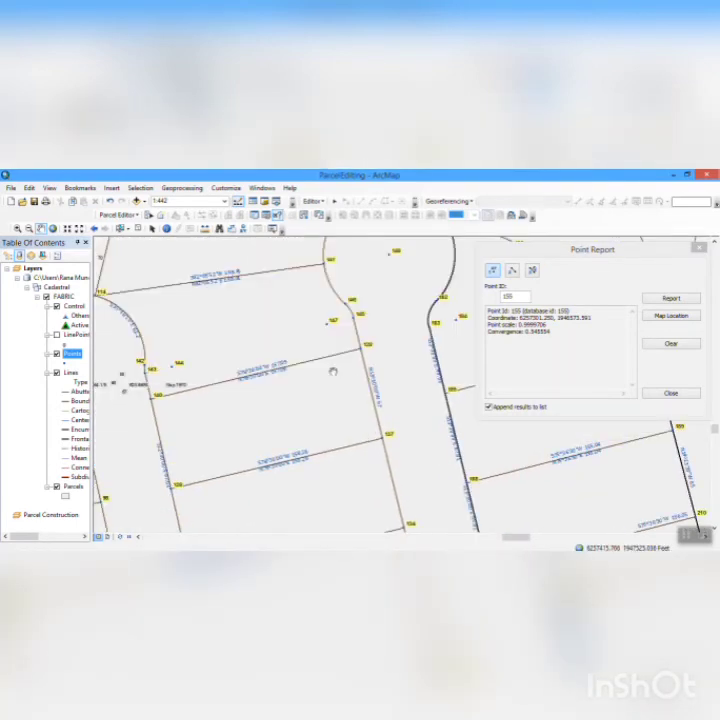
left_click_drag(400, 263, 397, 390)
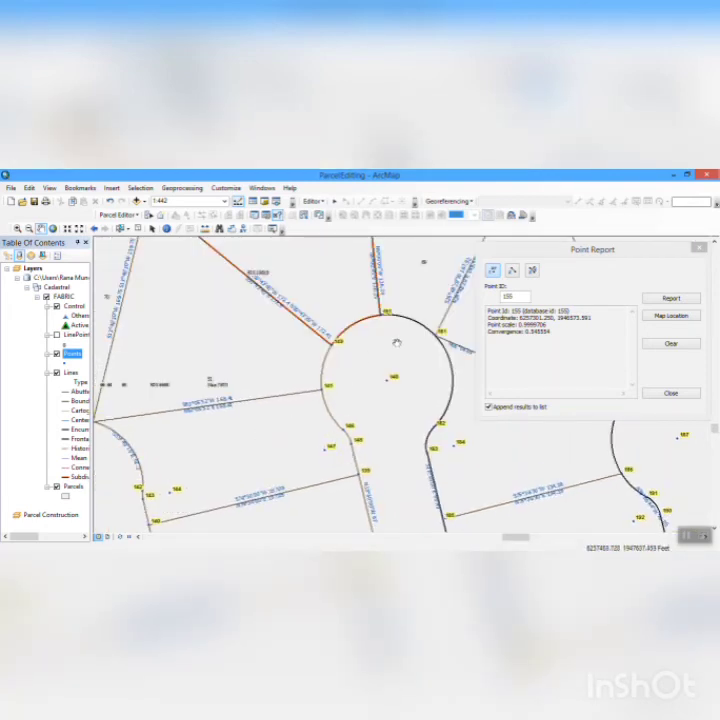
left_click_drag(397, 343, 388, 430)
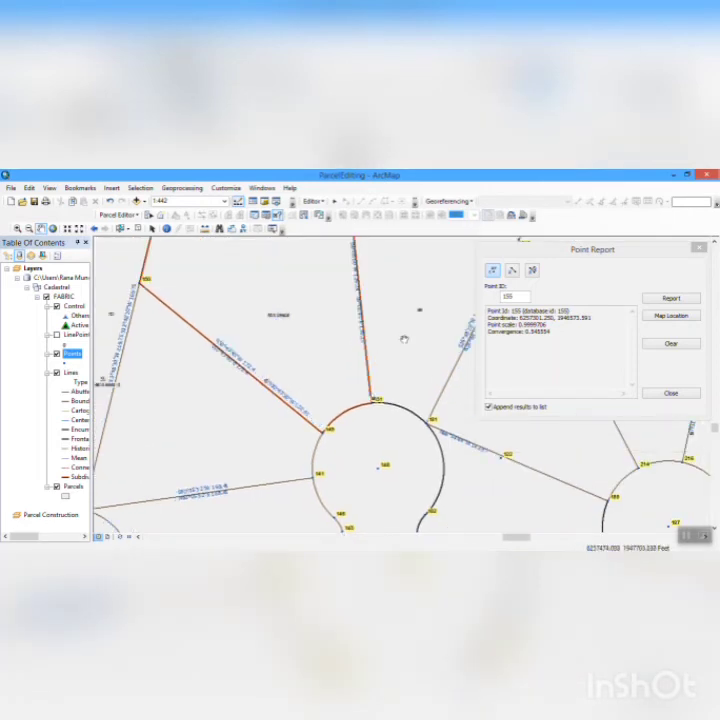
- Check the point labels along the selected northern boundary line and on the parcels adjoining it above the northern cul-de-sac
left_click_drag(402, 341, 496, 519)
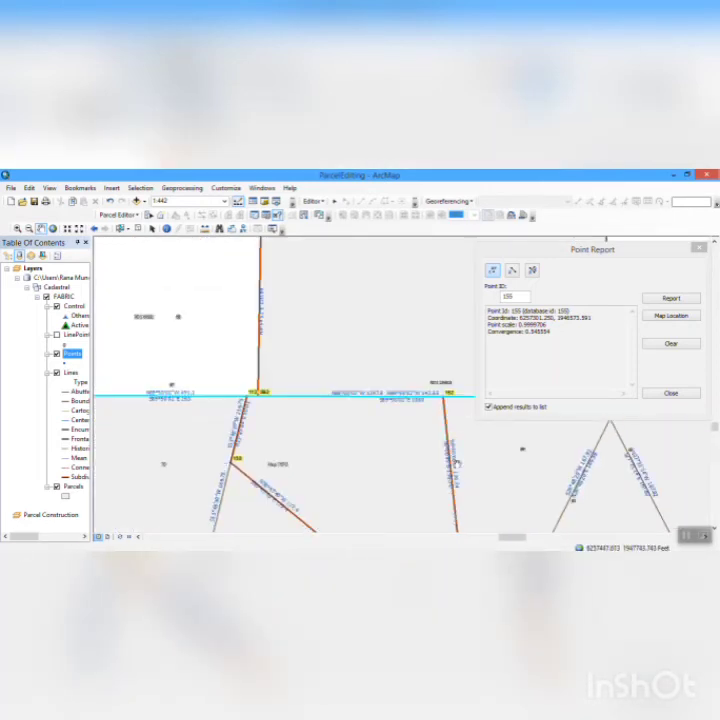
left_click_drag(466, 456, 346, 462)
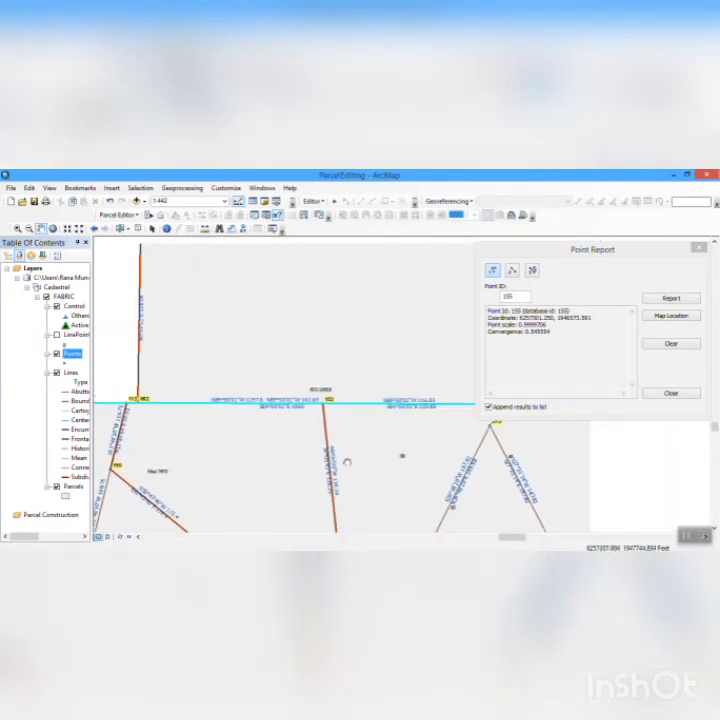
left_click_drag(399, 455, 221, 442)
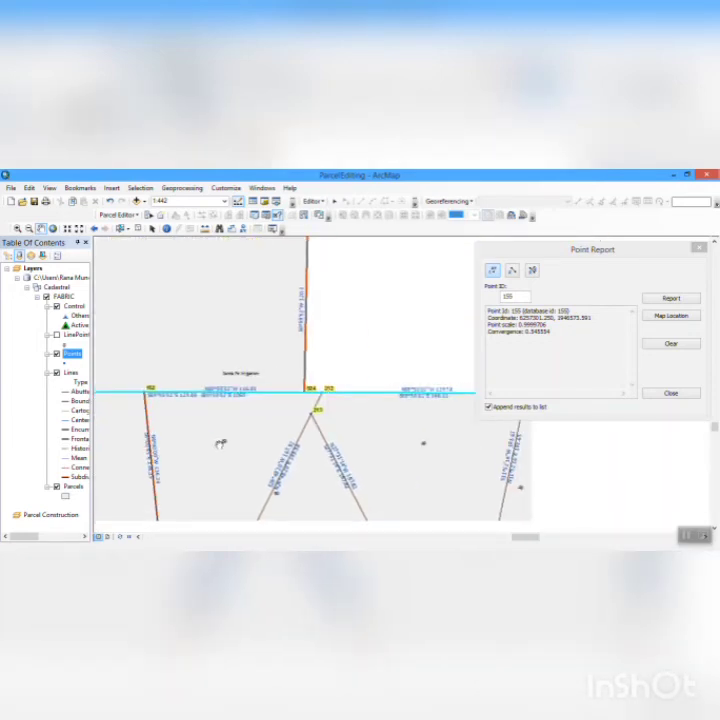
left_click_drag(183, 376, 323, 466)
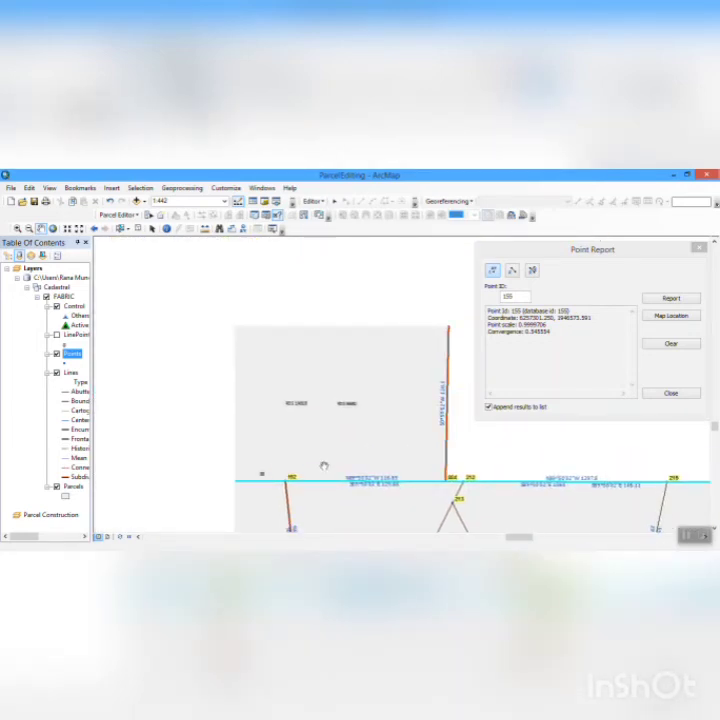
left_click_drag(241, 415, 265, 385)
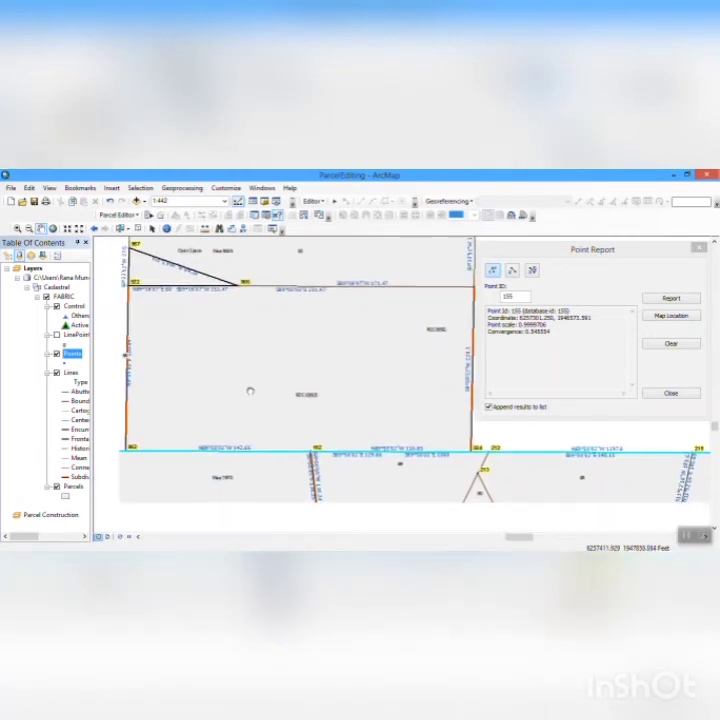
left_click_drag(155, 472, 307, 368)
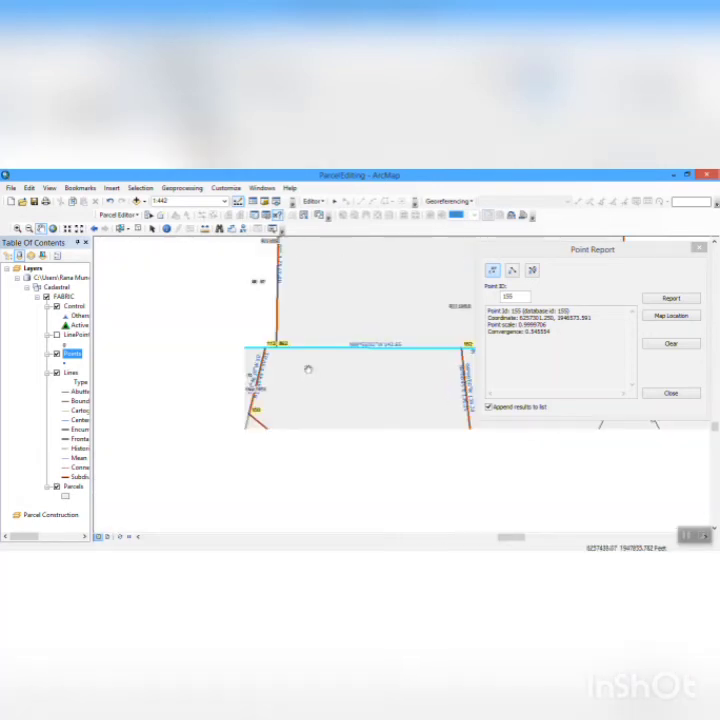
right_click(307, 368)
left_click_drag(278, 420, 277, 367)
left_click_drag(133, 388, 294, 378)
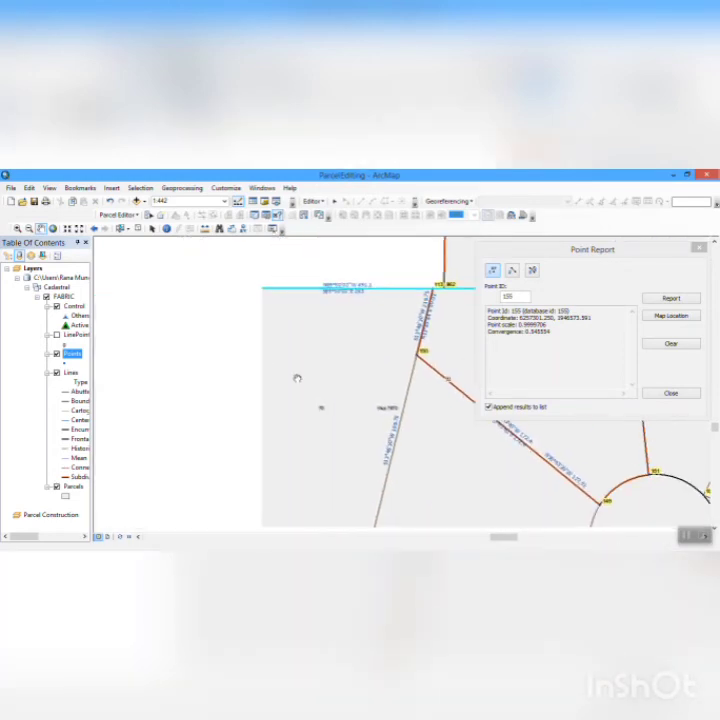
left_click_drag(235, 345, 358, 397)
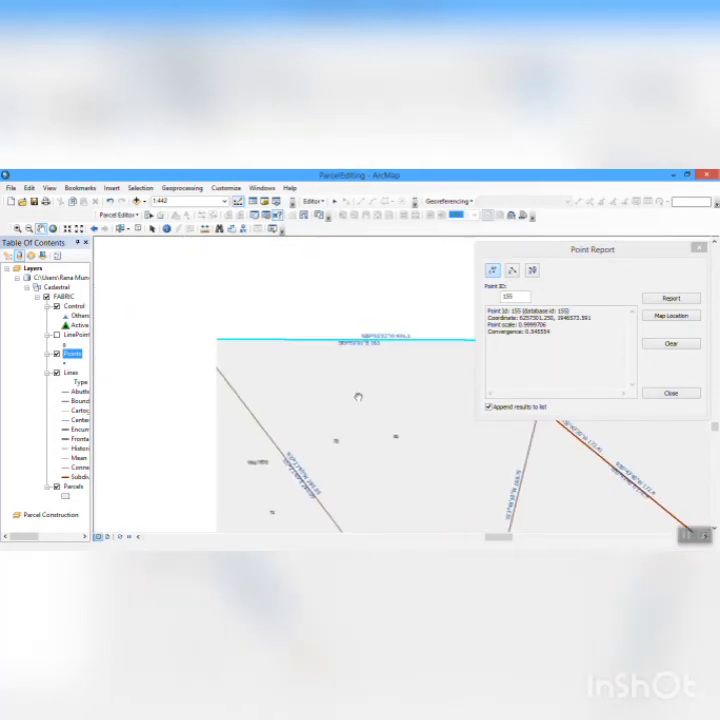
- Inspect the point labels on the parcels below the selected northern boundary line, eastward to the northeastern corner and its cul-de-sac
left_click_drag(208, 415, 121, 356)
left_click_drag(426, 450, 316, 389)
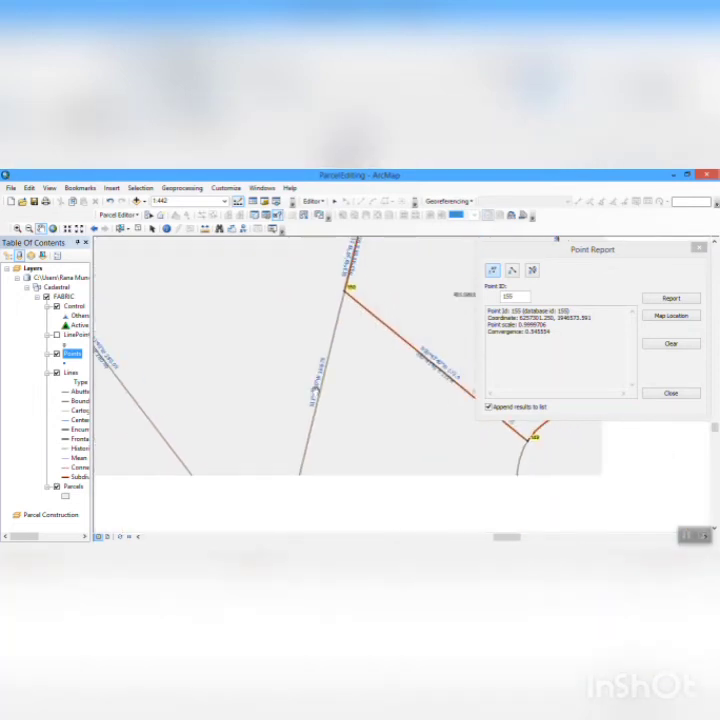
left_click_drag(380, 437, 296, 352)
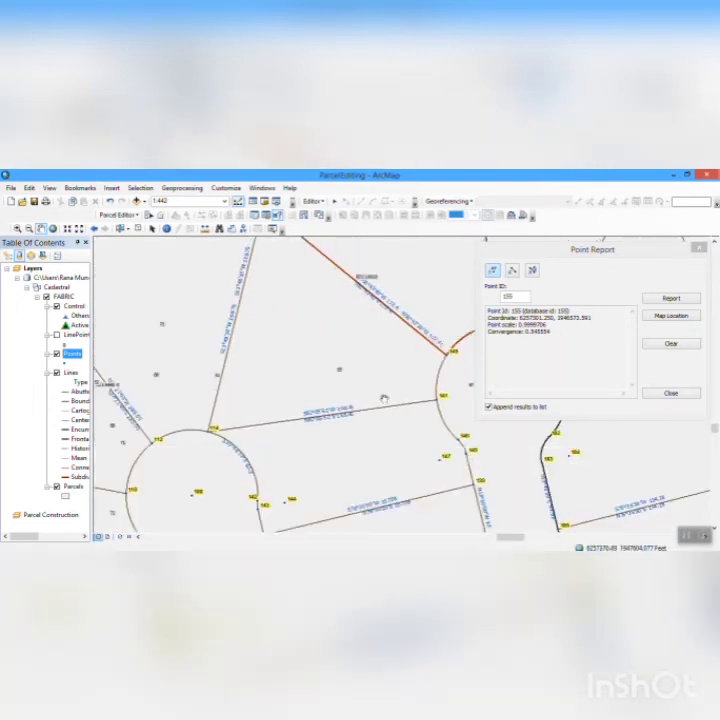
left_click_drag(381, 395, 210, 377)
left_click_drag(342, 386, 112, 437)
left_click_drag(271, 337, 216, 466)
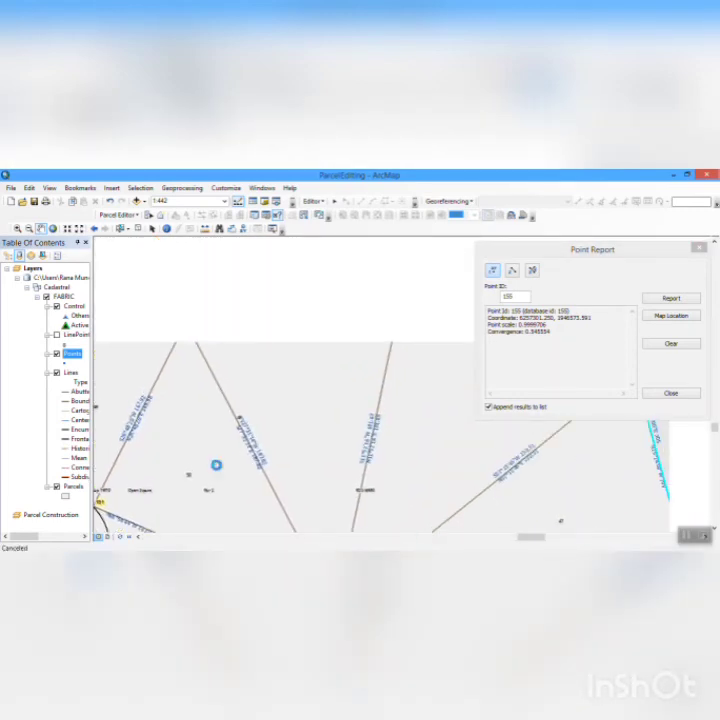
left_click_drag(369, 416, 300, 356)
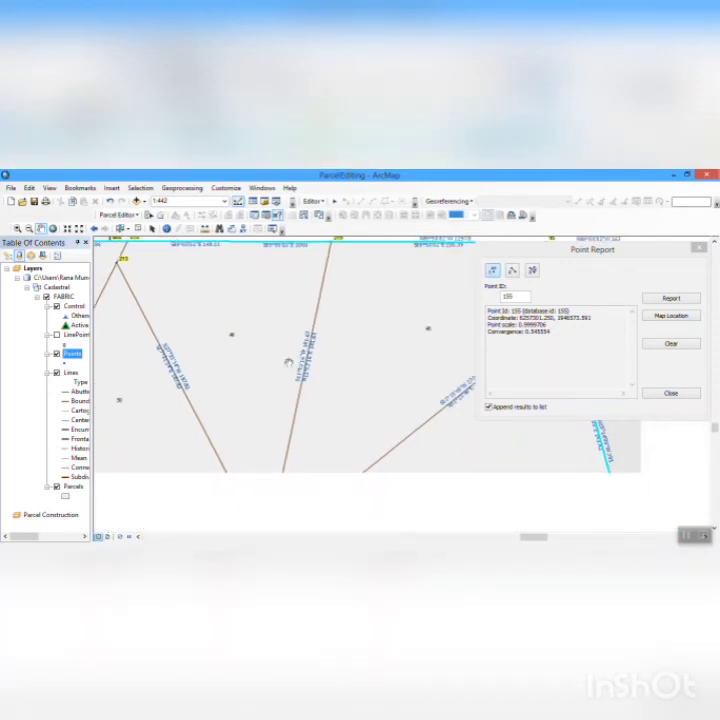
left_click_drag(427, 378, 345, 386)
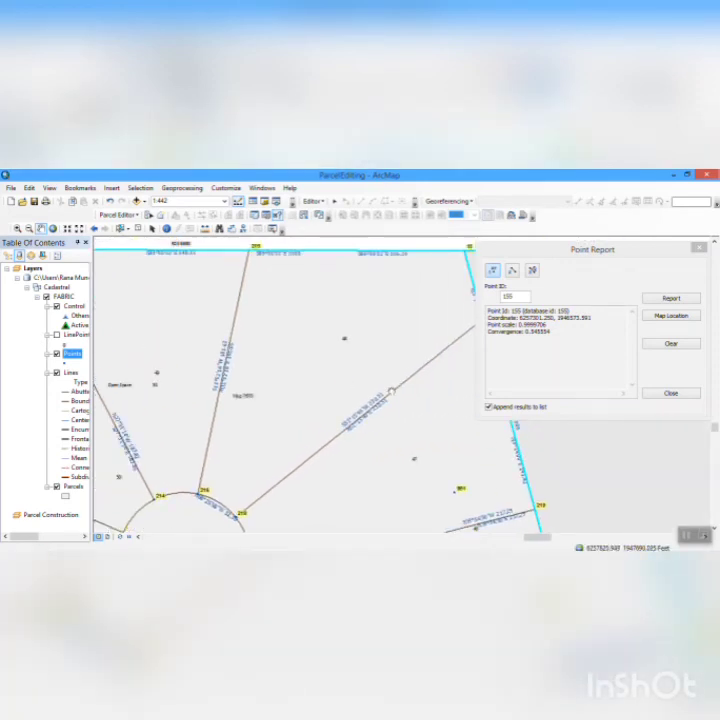
left_click_drag(390, 389, 336, 452)
left_click_drag(206, 459, 582, 297)
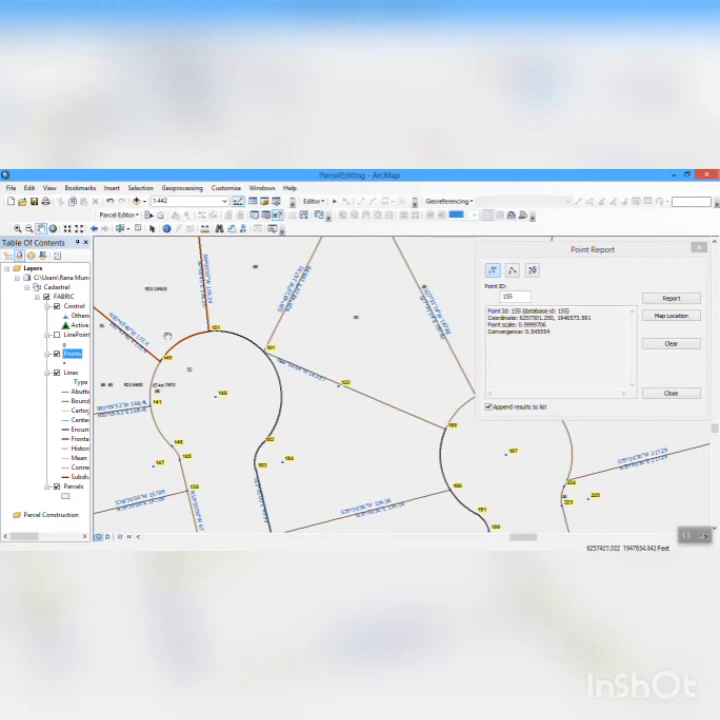
- Check the point labels around the middle northern cul-de-sac and down the column of parcels southwest of it
left_click_drag(167, 336, 270, 480)
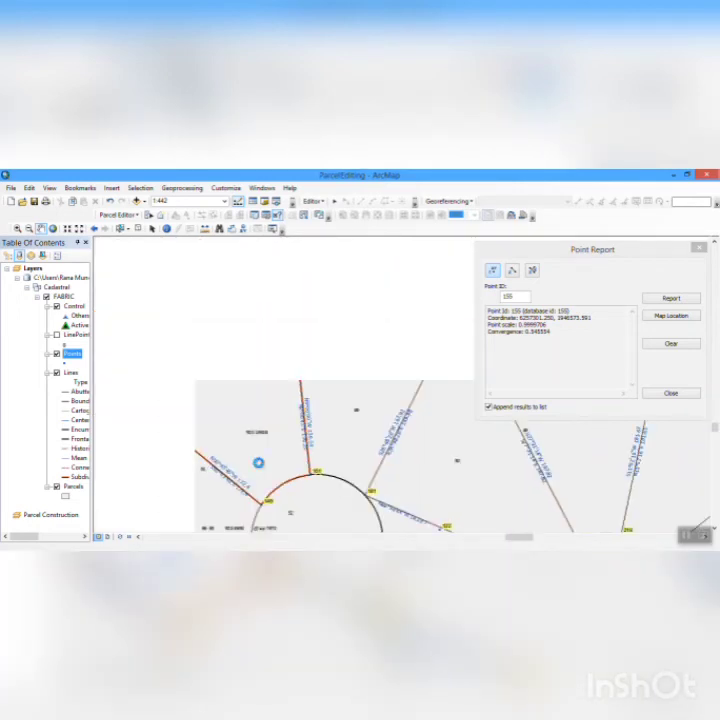
left_click_drag(198, 431, 291, 403)
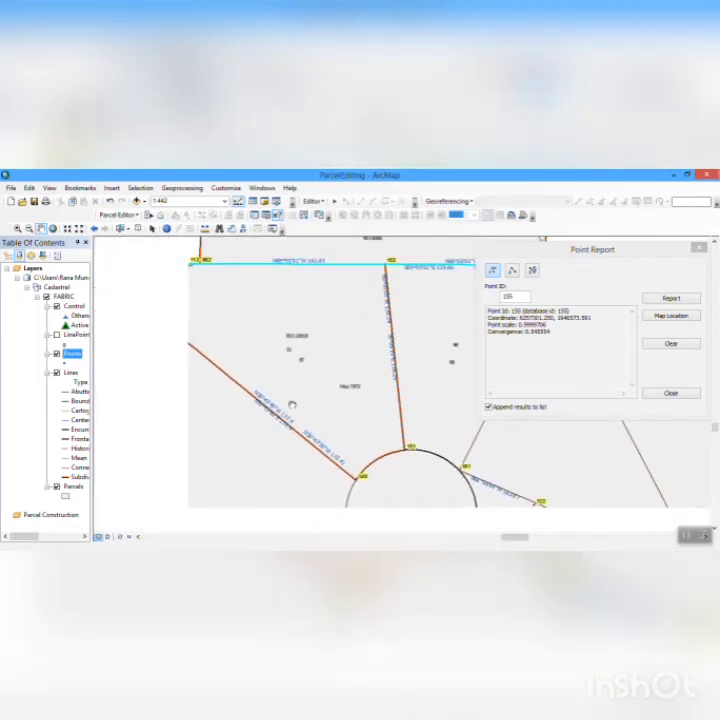
left_click_drag(243, 445, 244, 323)
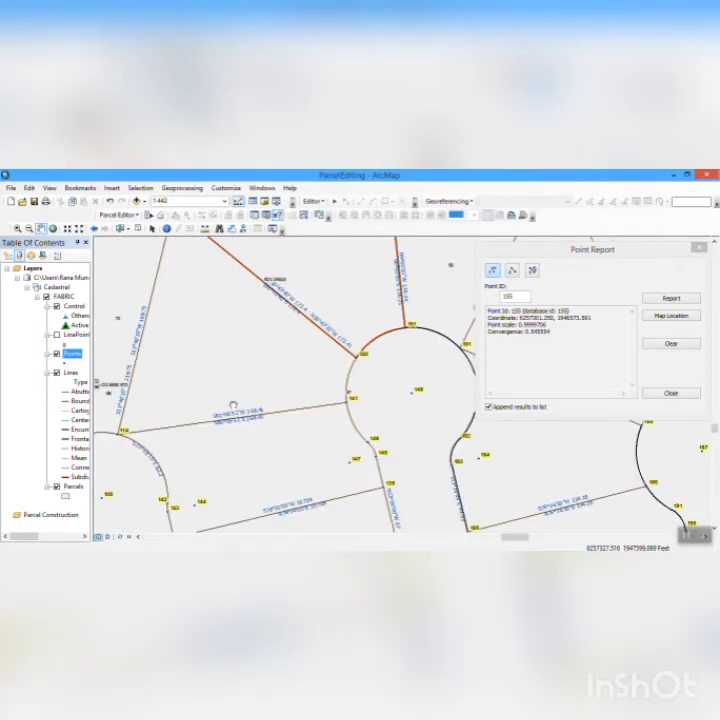
left_click_drag(233, 405, 179, 225)
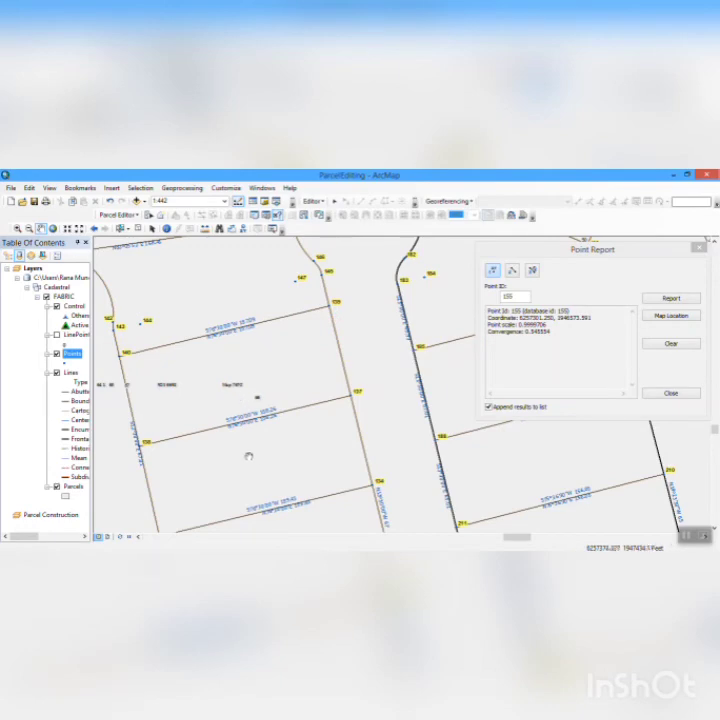
left_click_drag(248, 457, 251, 300)
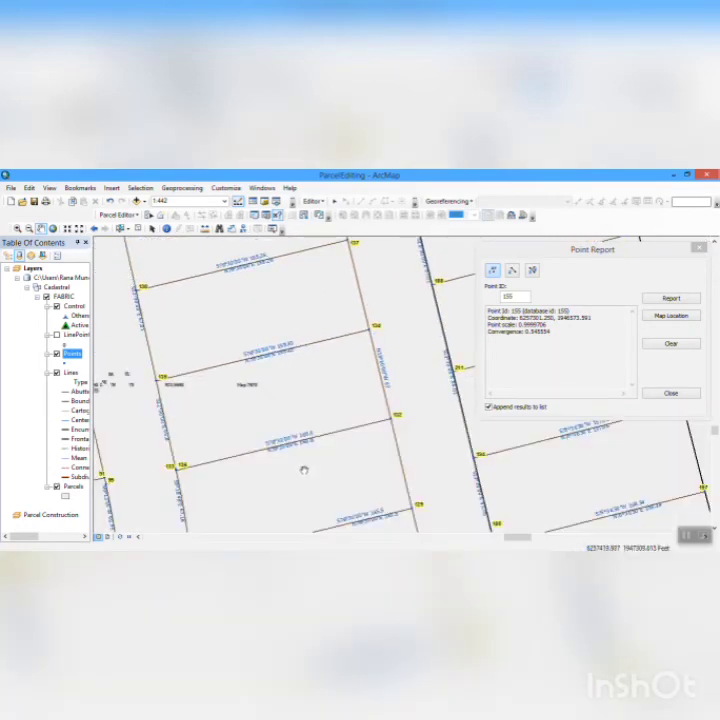
left_click_drag(304, 470, 312, 341)
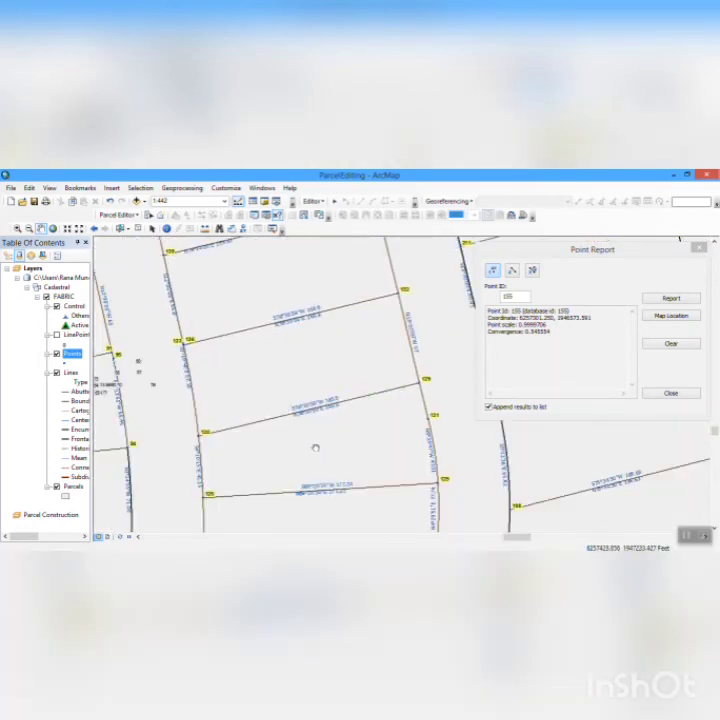
left_click_drag(215, 428, 301, 364)
right_click(301, 364)
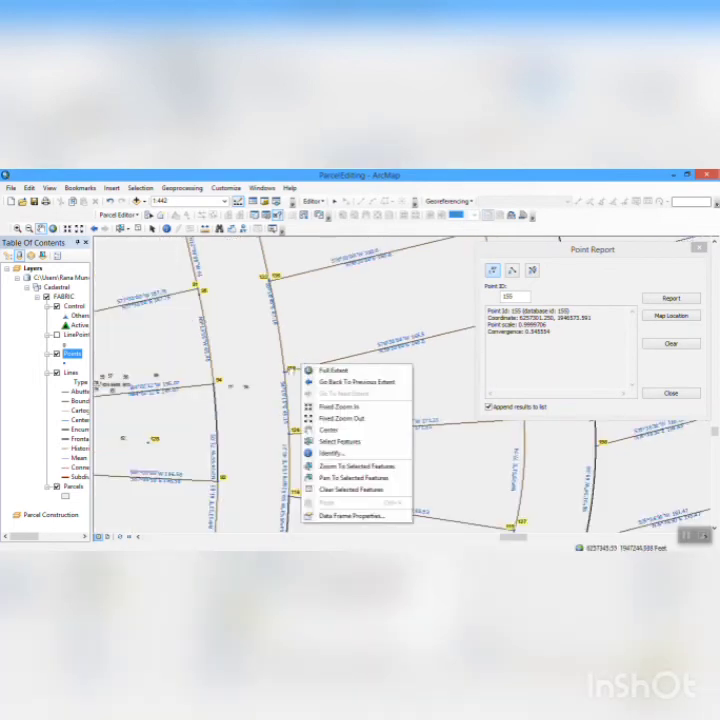
left_click(338, 406)
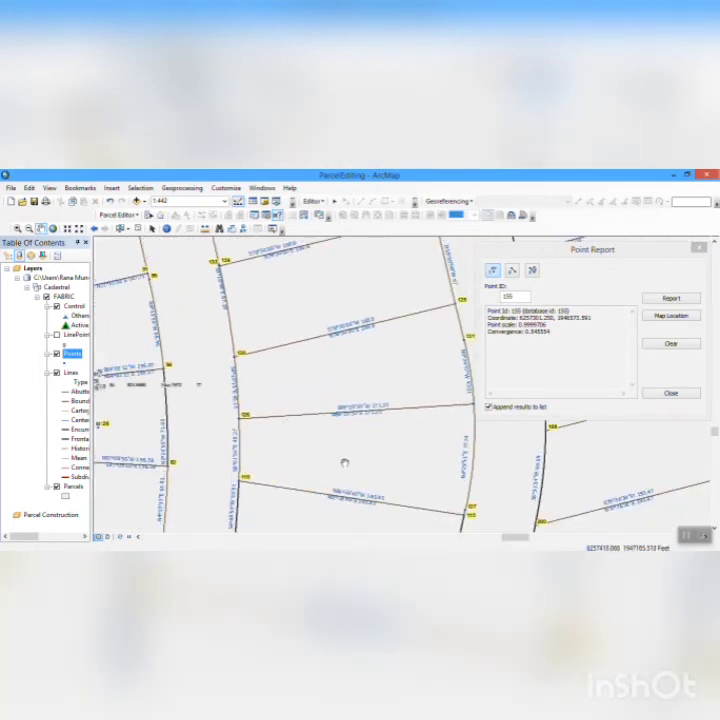
- Examine the point labels from the western cul-de-sac up to the fabric's northwest corner and down the selected western boundary line
left_click_drag(113, 449, 367, 526)
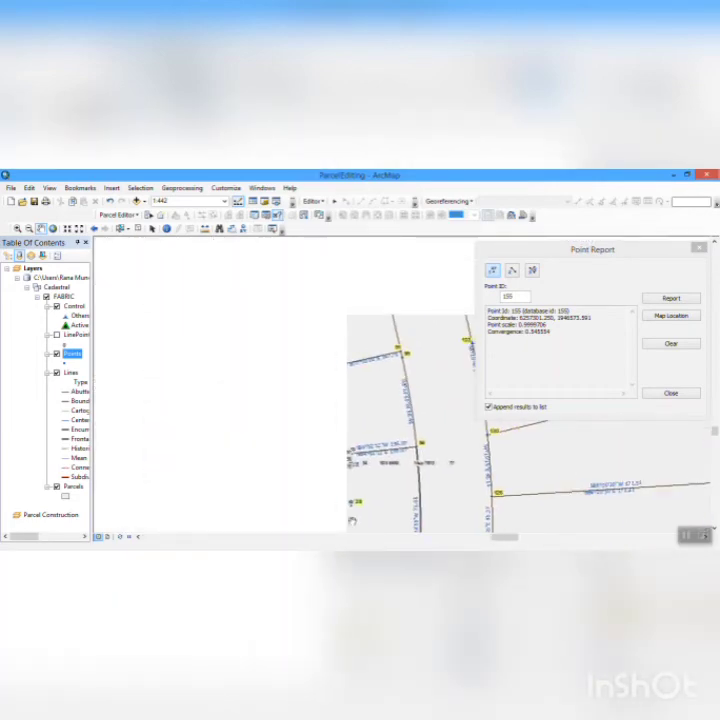
left_click_drag(237, 384, 380, 530)
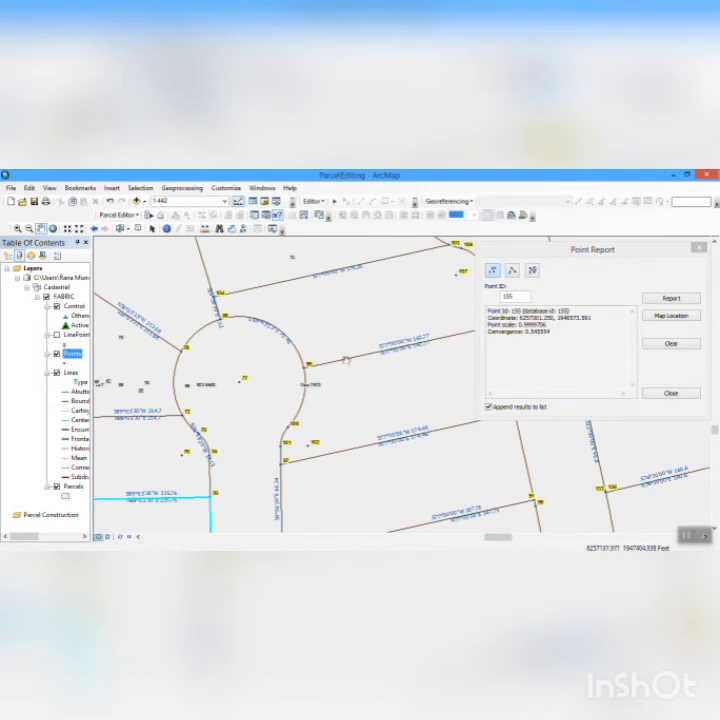
left_click_drag(346, 361, 349, 488)
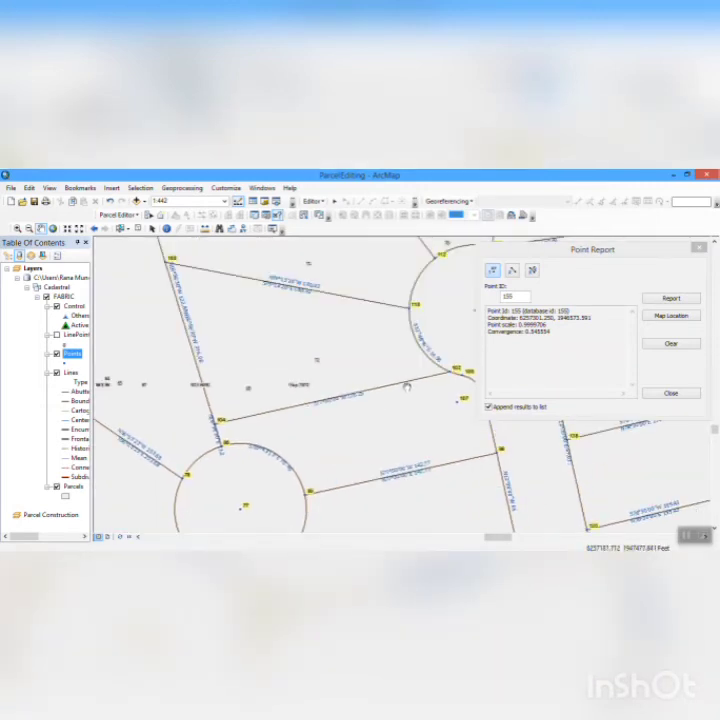
left_click_drag(407, 387, 360, 558)
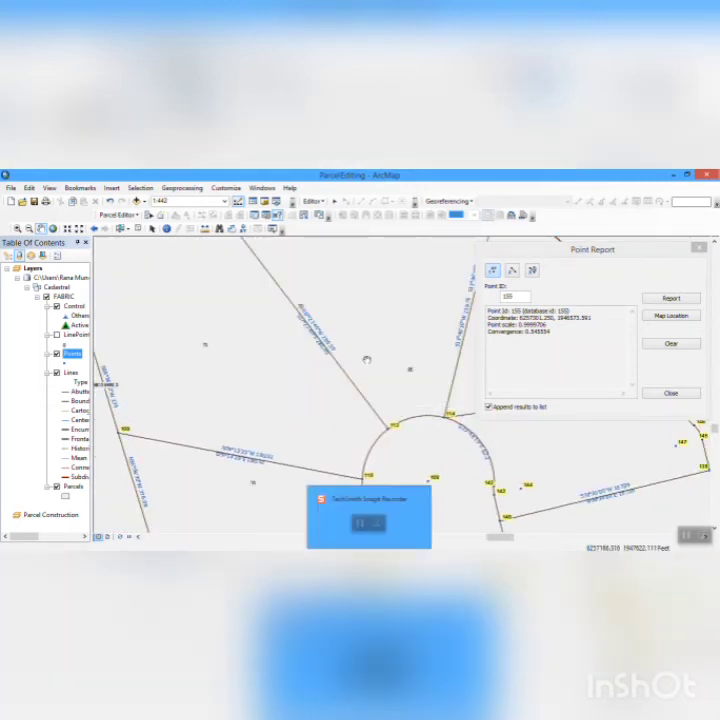
left_click_drag(367, 360, 292, 570)
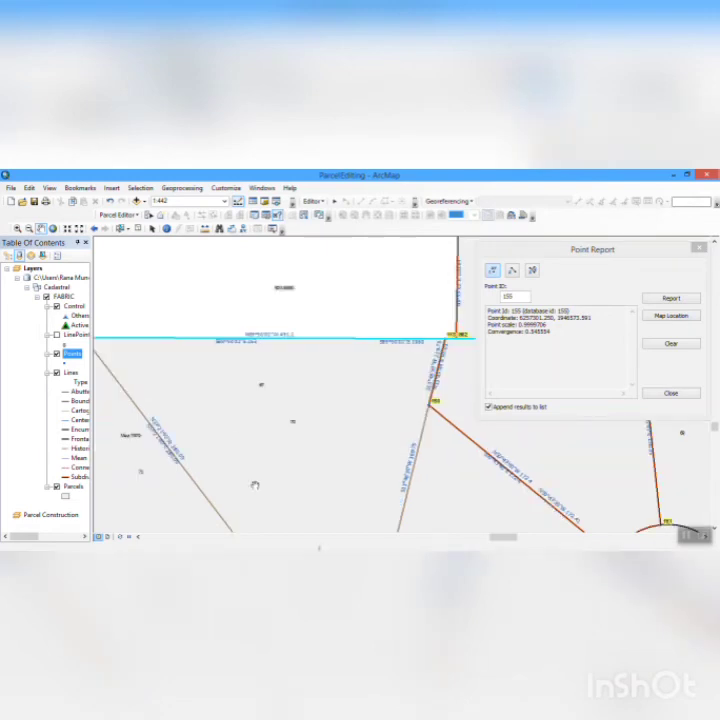
left_click_drag(255, 486, 452, 566)
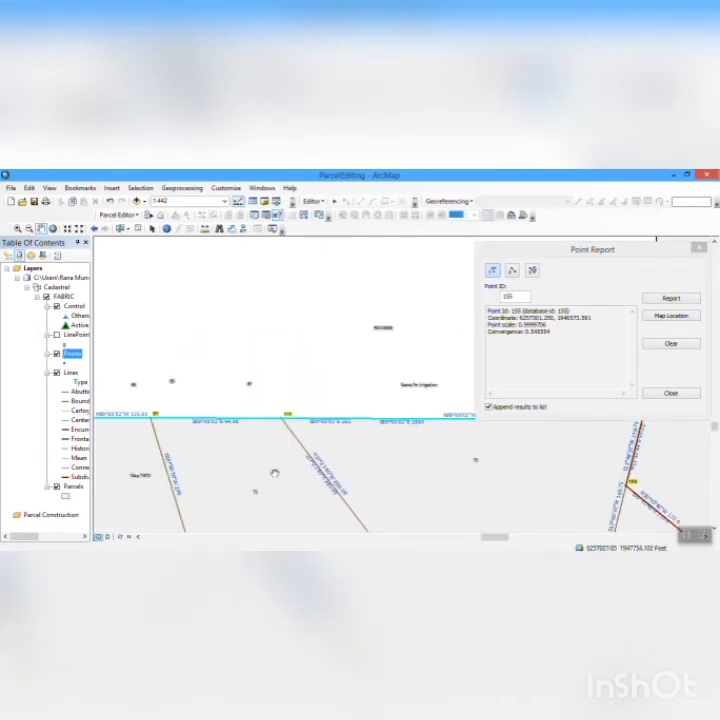
left_click_drag(274, 473, 391, 344)
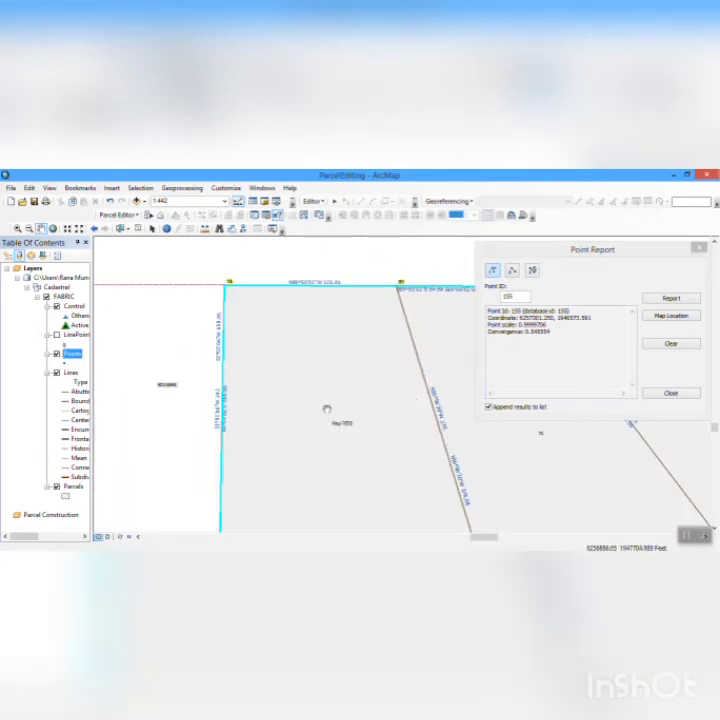
left_click_drag(327, 409, 337, 260)
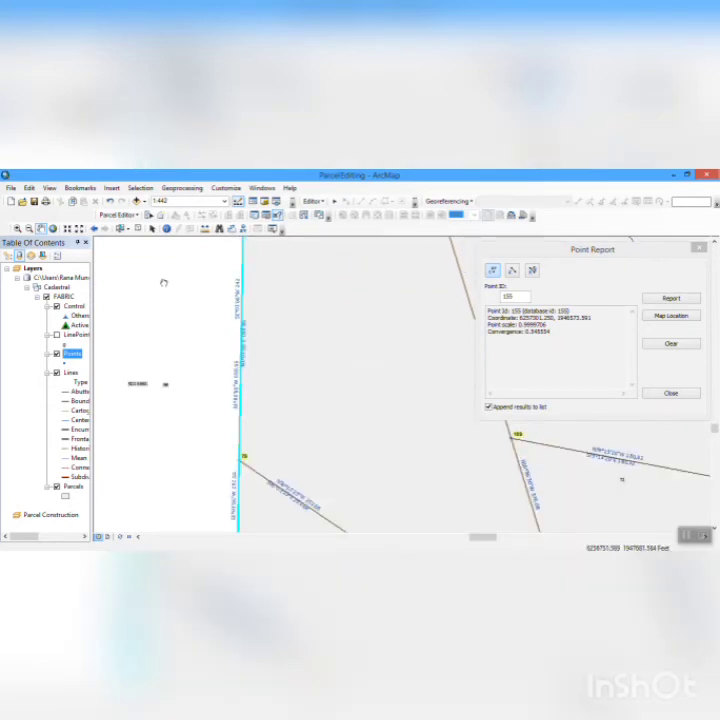
left_click_drag(322, 421, 333, 371)
right_click(302, 338)
left_click(266, 320)
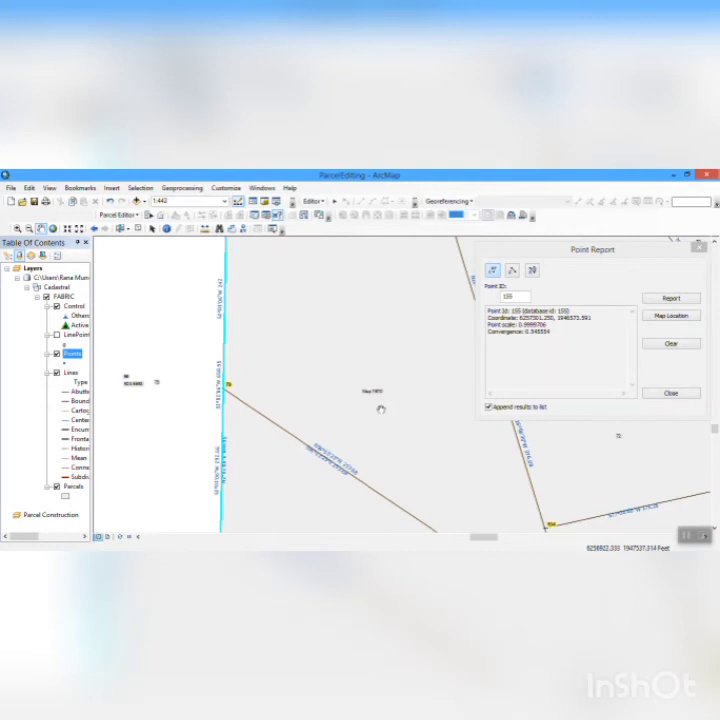
- Review the point labels around the western cul-de-sac and southward along its parcels to the rounded block corners at the cross street
left_click_drag(378, 406, 210, 355)
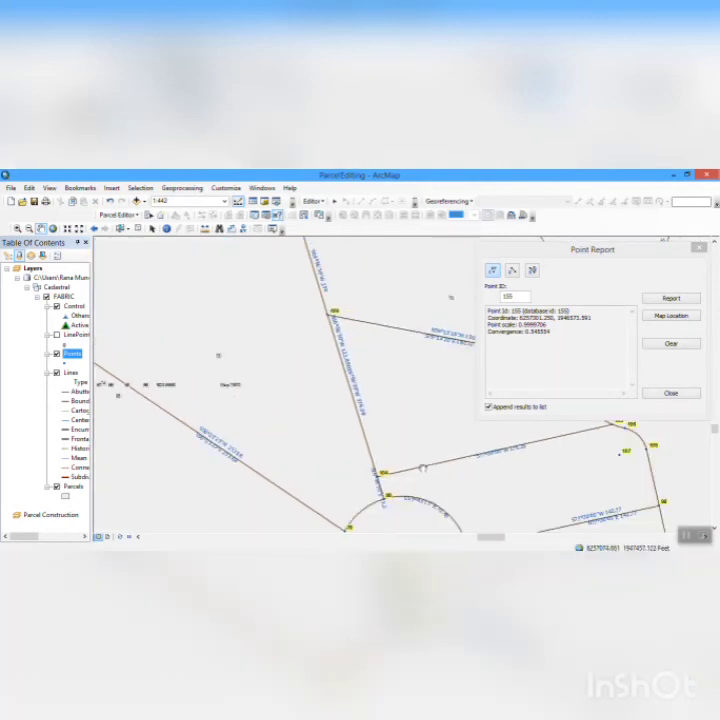
left_click_drag(424, 469, 321, 434)
mouse_move(391, 471)
left_mouse_down()
mouse_move(243, 336)
mouse_move(310, 262)
left_mouse_up()
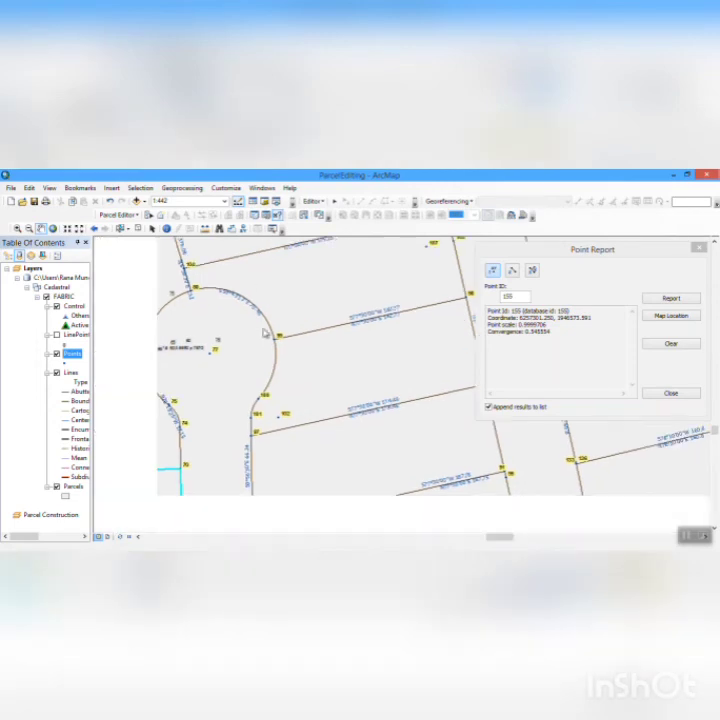
right_click(254, 312)
left_click(368, 448)
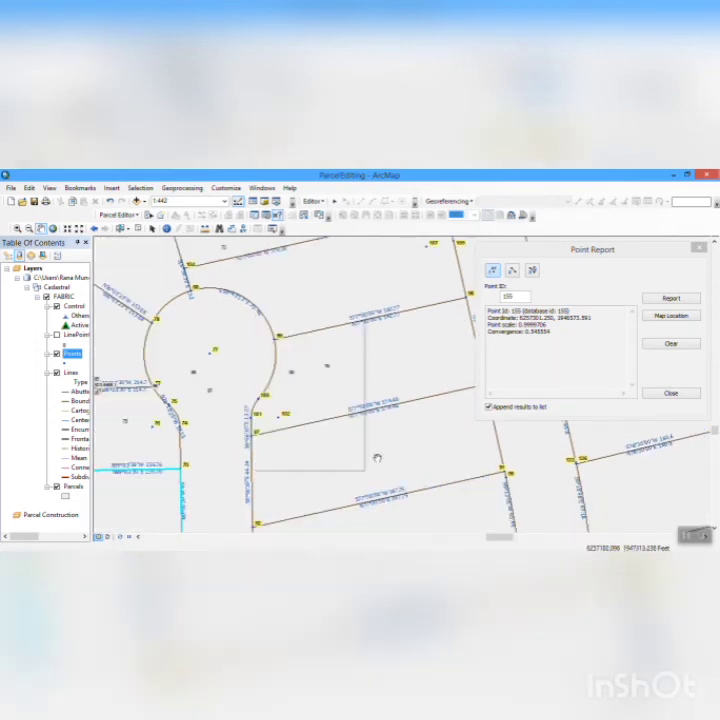
left_click_drag(368, 448, 301, 402)
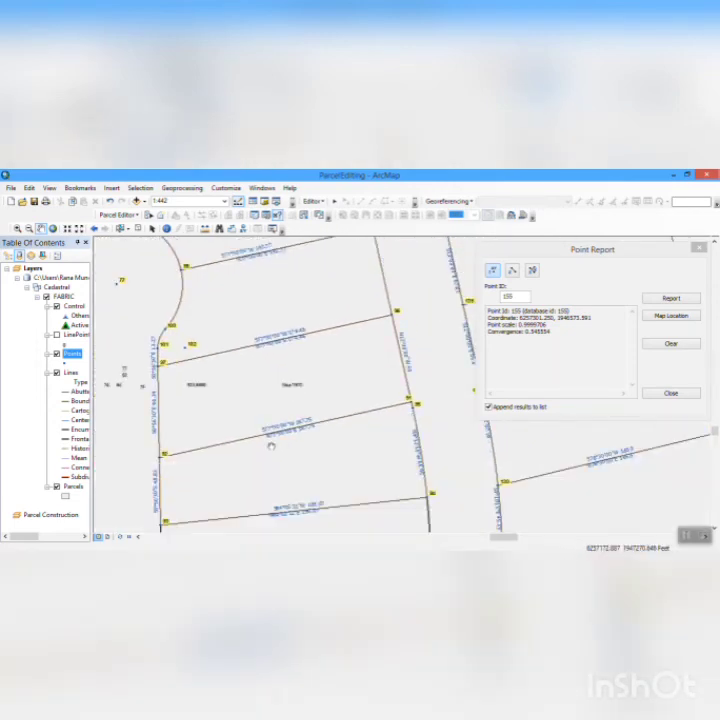
left_click_drag(271, 446, 233, 222)
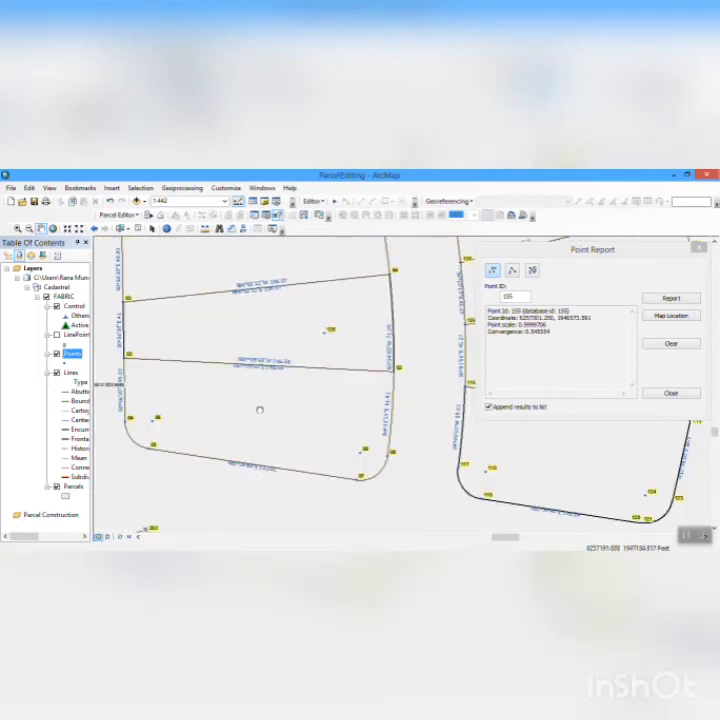
left_click_drag(135, 472, 282, 378)
right_click(283, 463)
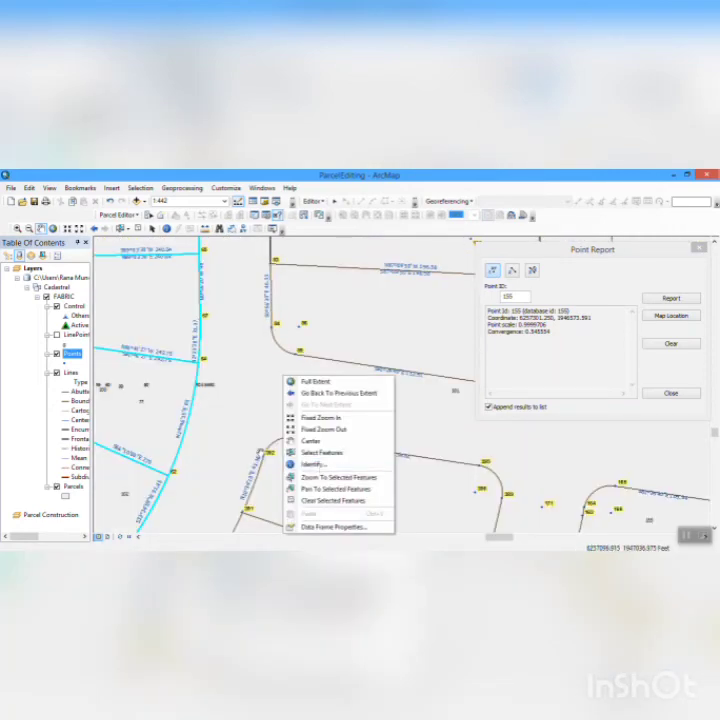
- Inspect the point labels from the rounded block corners southward to point 155 on the selected boundary line, and close the point report
left_click_drag(252, 456, 198, 379)
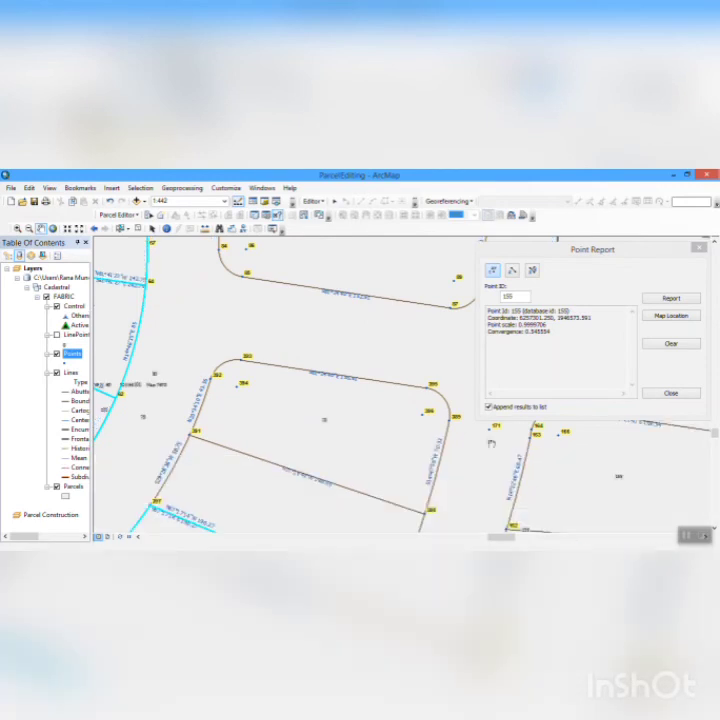
left_click_drag(509, 444, 286, 386)
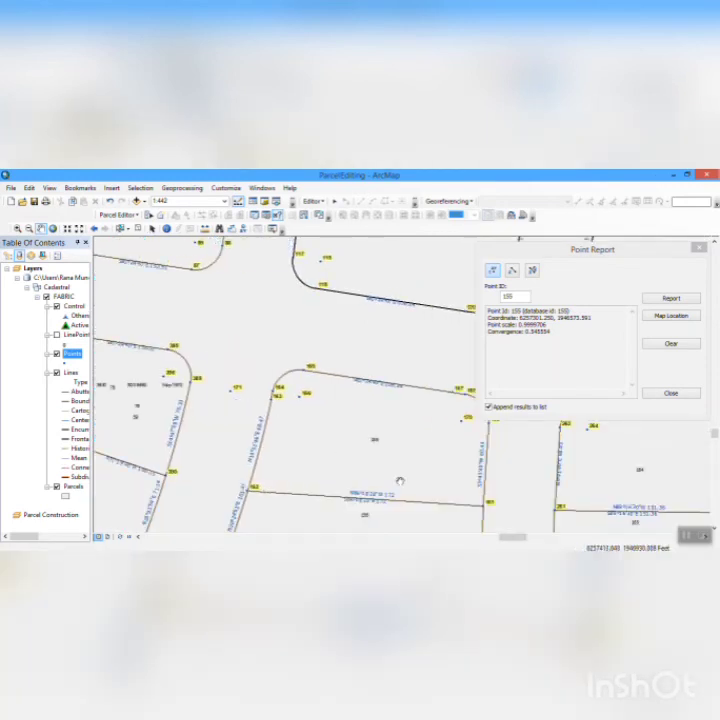
left_click_drag(363, 458, 305, 402)
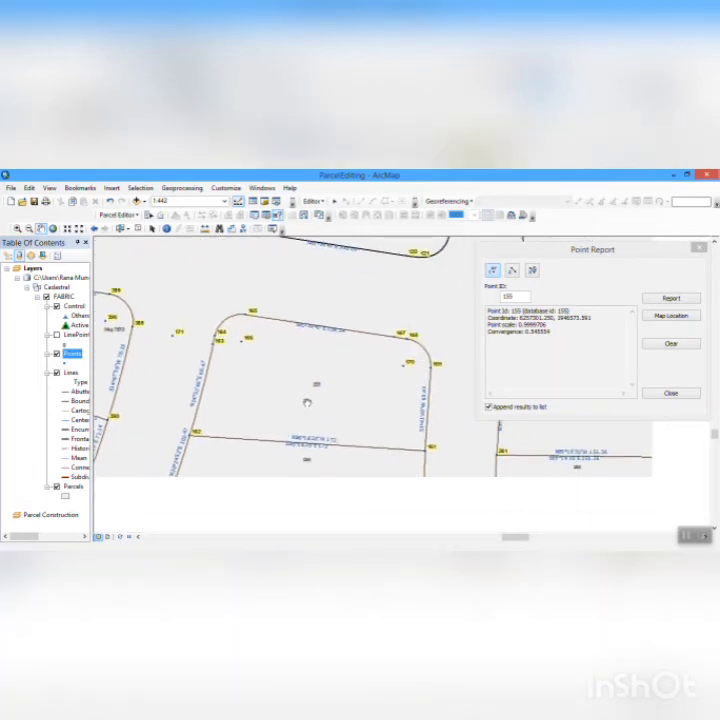
left_click_drag(354, 471, 321, 346)
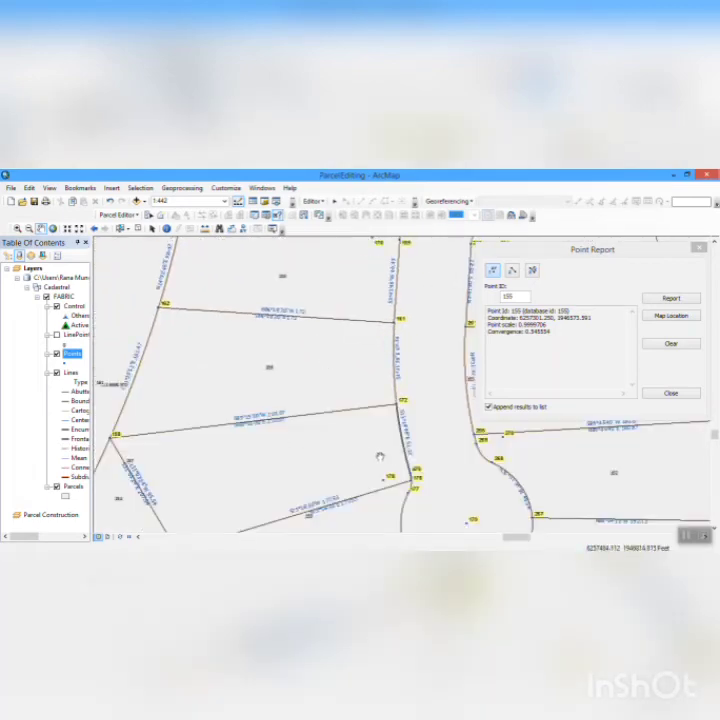
left_click_drag(380, 457, 326, 300)
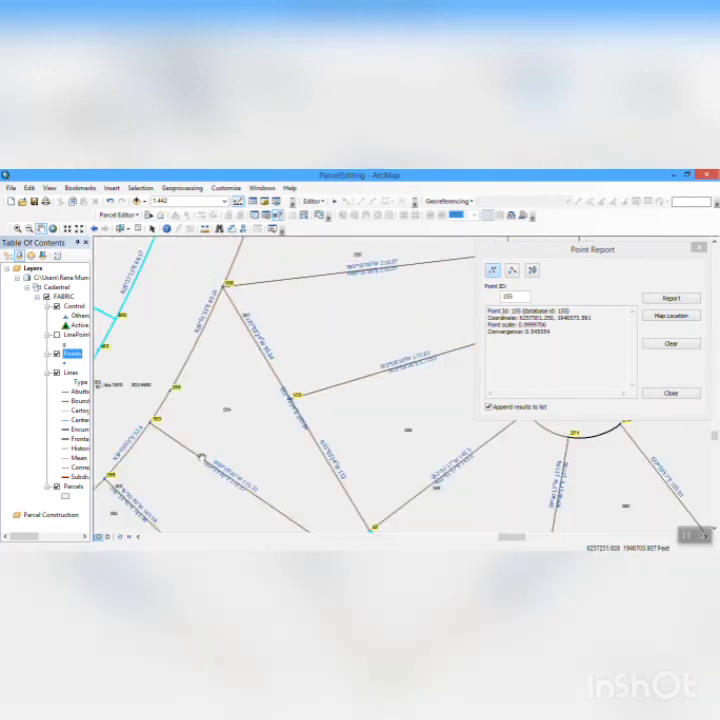
left_click_drag(211, 457, 267, 398)
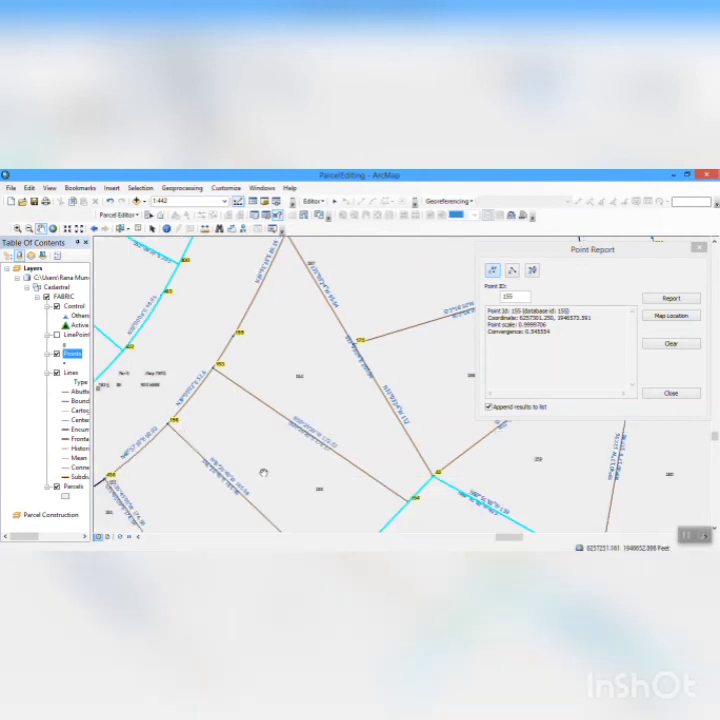
left_click_drag(250, 462, 217, 425)
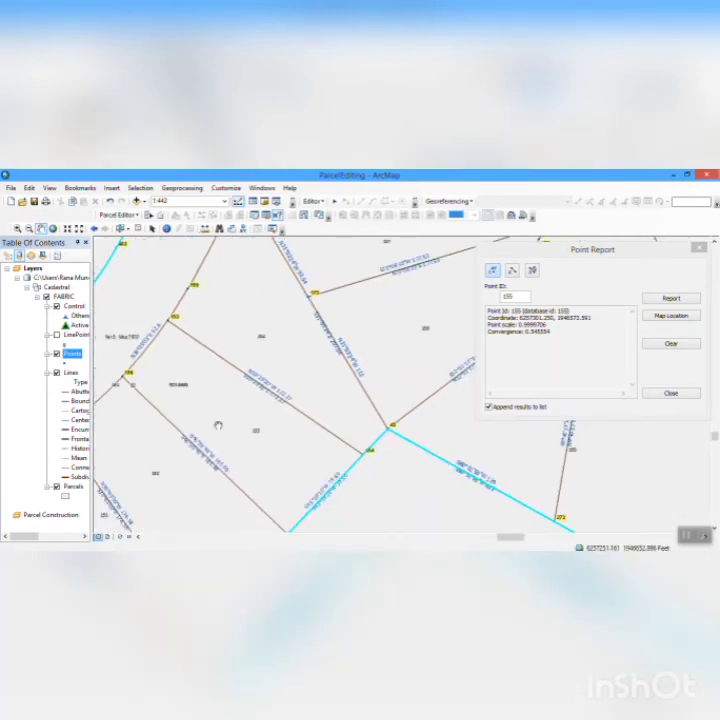
left_click_drag(267, 443, 211, 384)
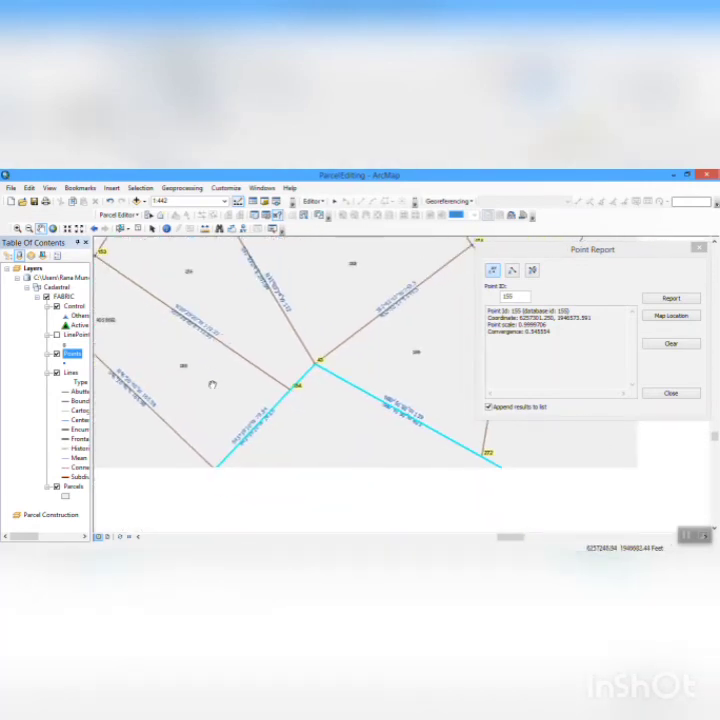
left_click_drag(238, 476, 294, 400)
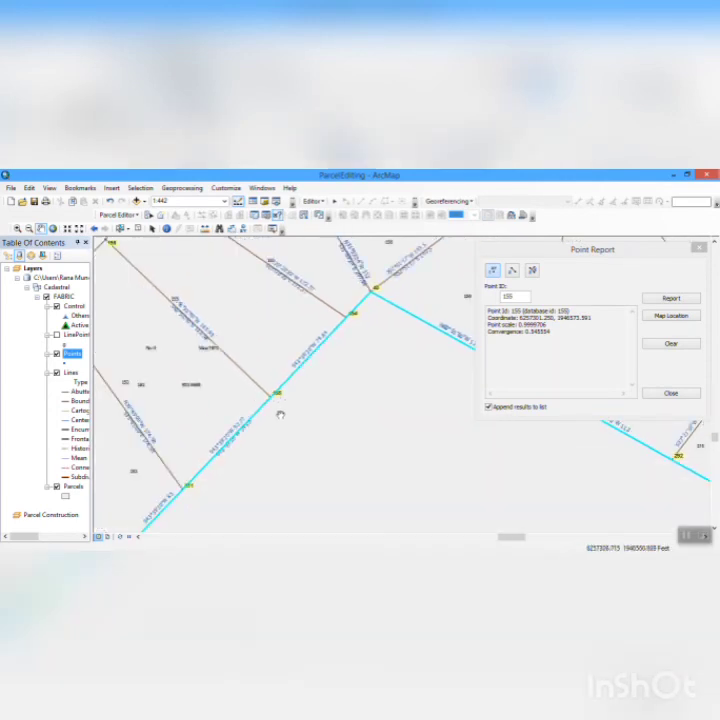
left_click_drag(279, 412, 268, 402)
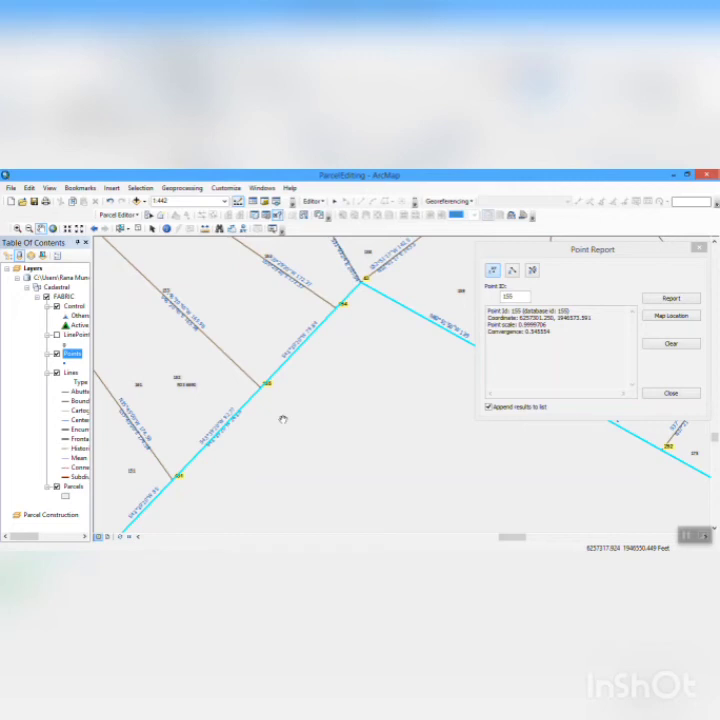
left_click(670, 393)
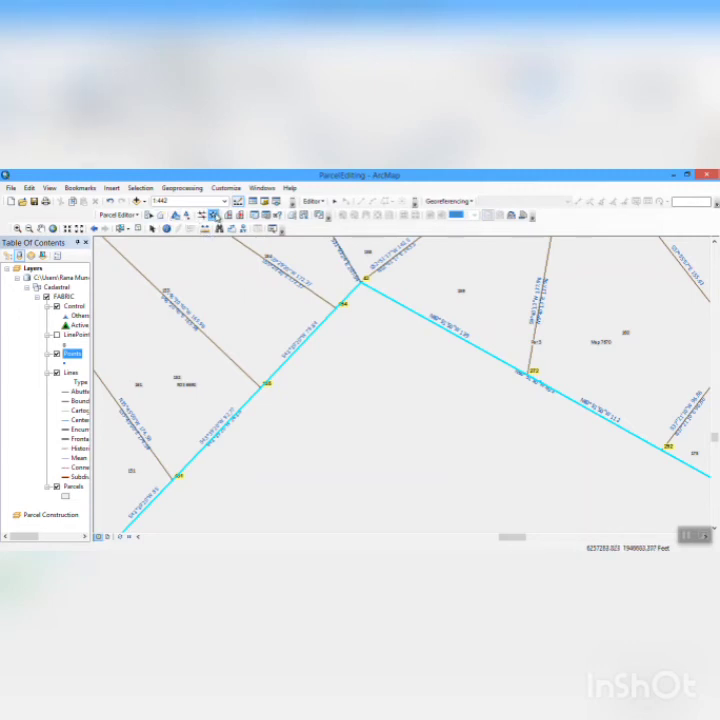
- Try to mean the points around point 155 and along the selected boundary line up to its corner with the Mean Points tool
left_click(214, 216)
left_click_drag(267, 384, 361, 297)
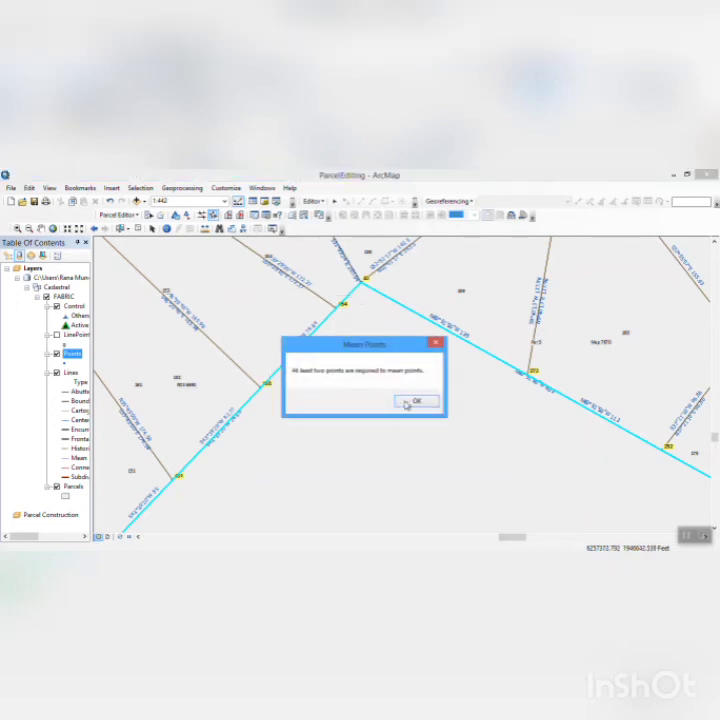
left_click(408, 402)
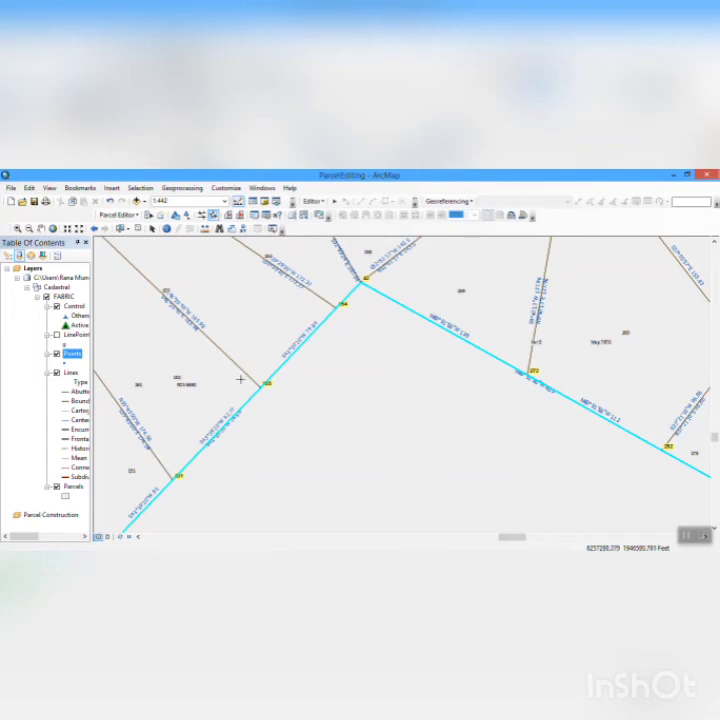
mouse_move(257, 364)
left_mouse_down()
mouse_move(236, 383)
mouse_move(191, 474)
mouse_move(227, 513)
left_mouse_up()
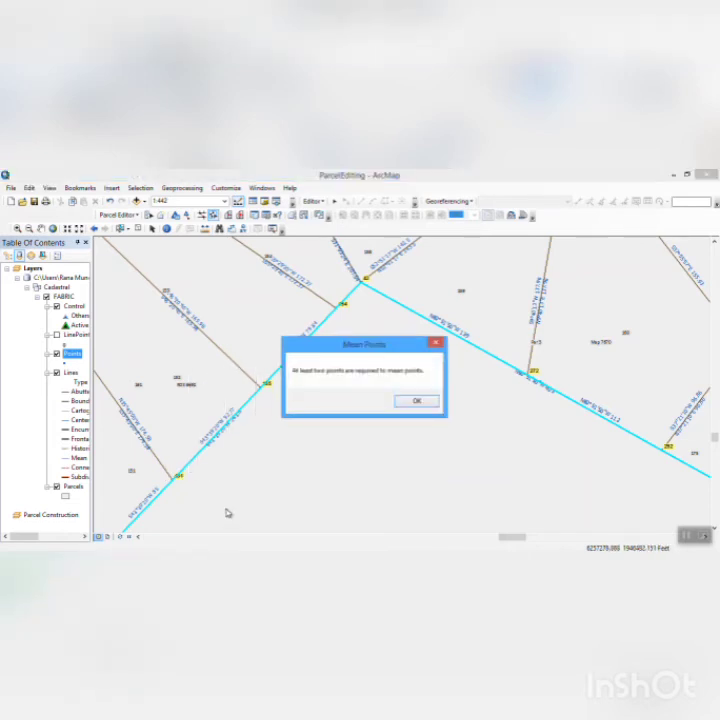
left_click(419, 401)
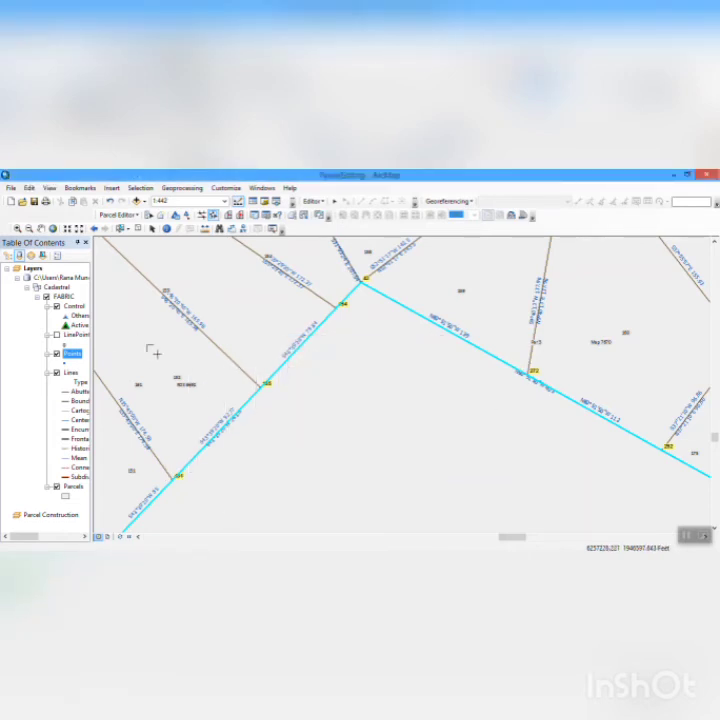
left_click_drag(148, 346, 224, 401)
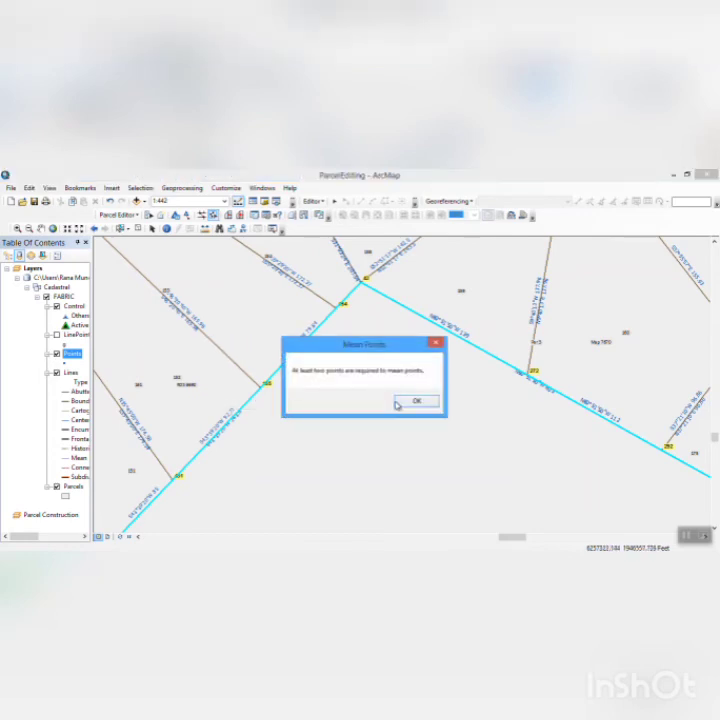
left_click(396, 403)
left_click_drag(355, 262, 252, 398)
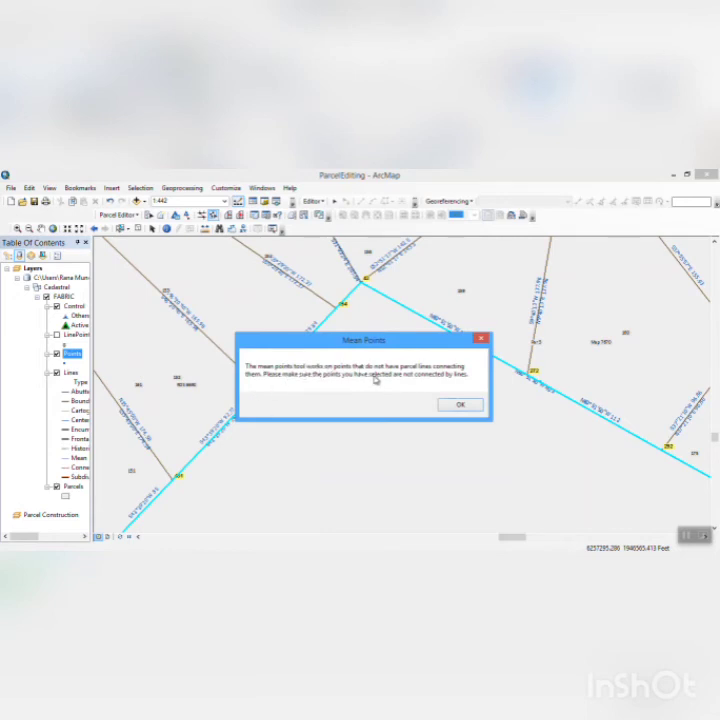
left_click(459, 405)
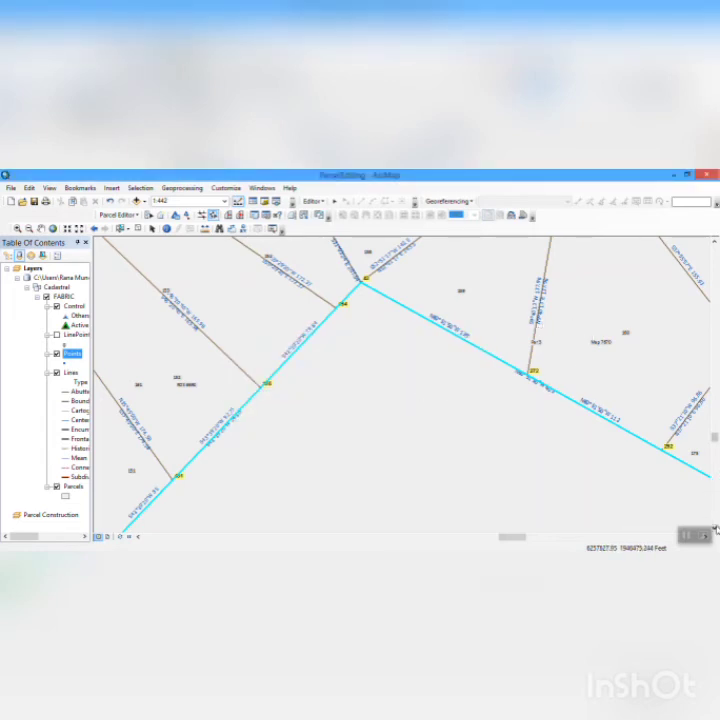
- Try to mean points 161 and 172 on the western side of the street leading to the cul-de-sac
left_click(714, 529)
left_click(714, 529)
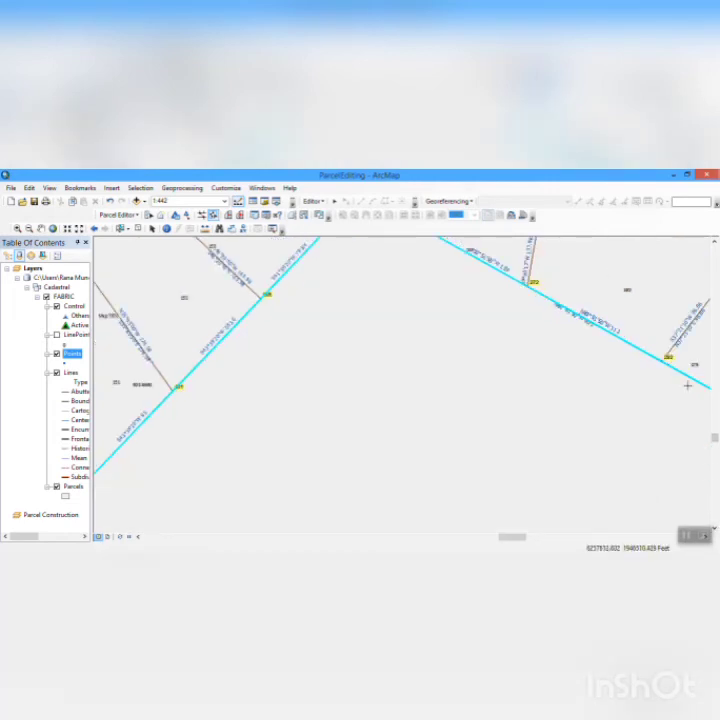
left_click(716, 323)
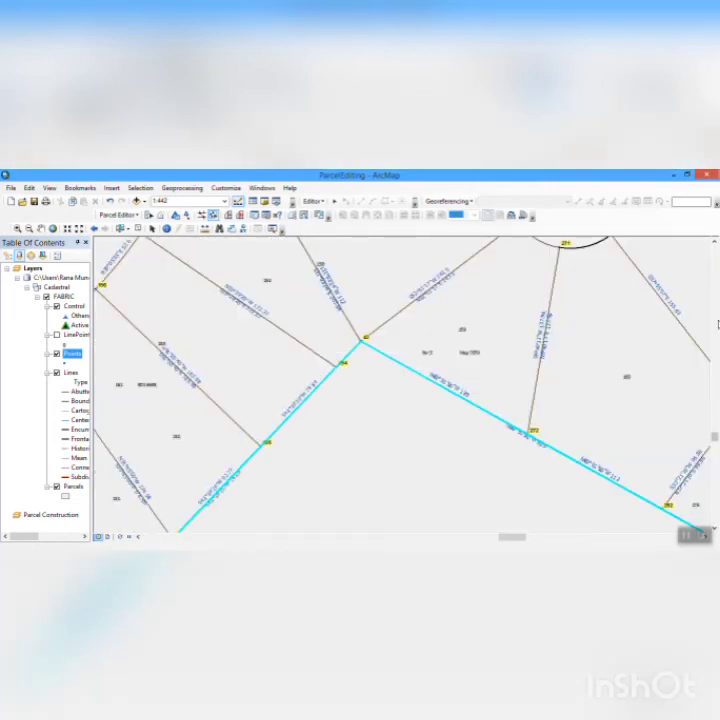
left_click(717, 323)
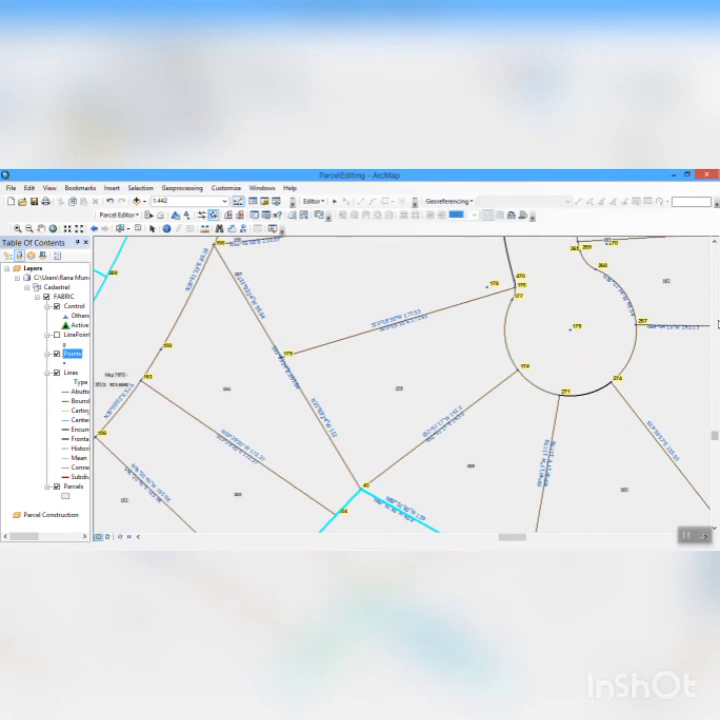
left_click(714, 243)
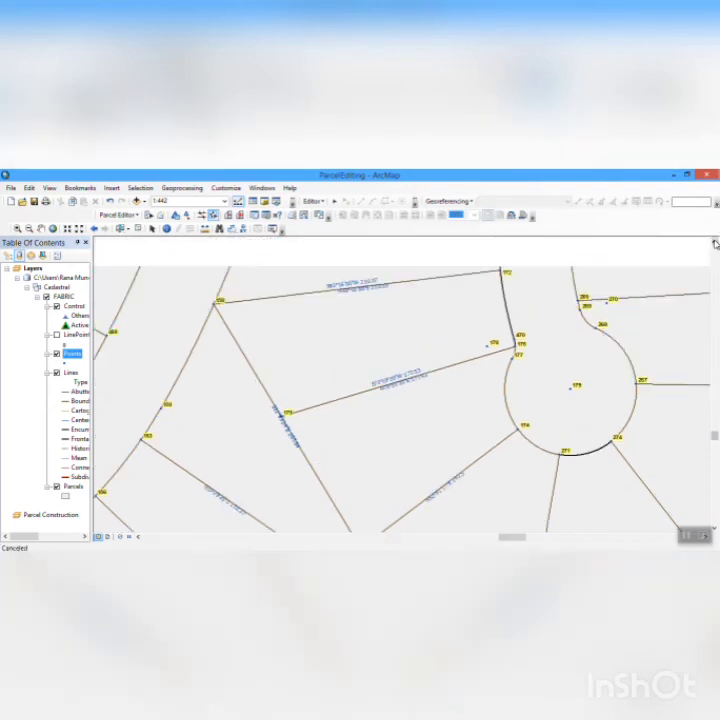
left_click(714, 243)
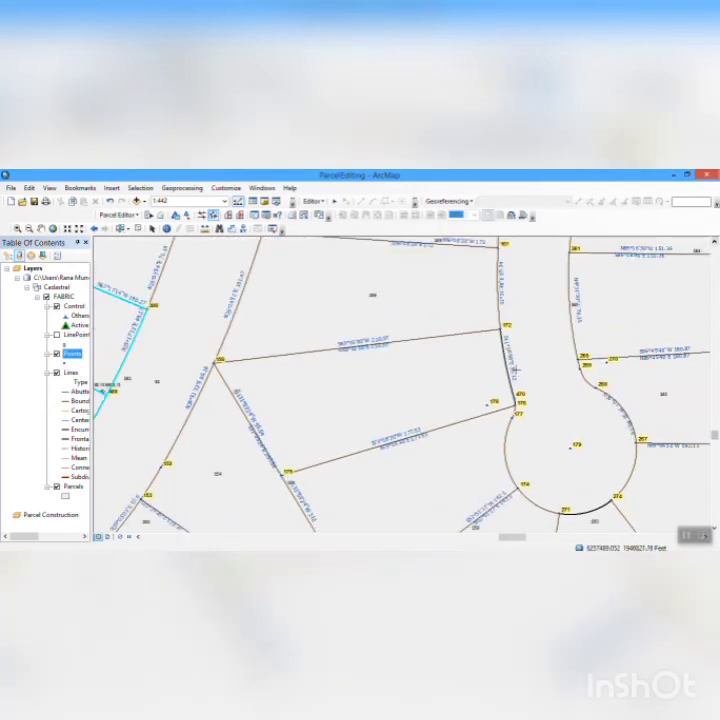
left_click(714, 243)
left_click(714, 243)
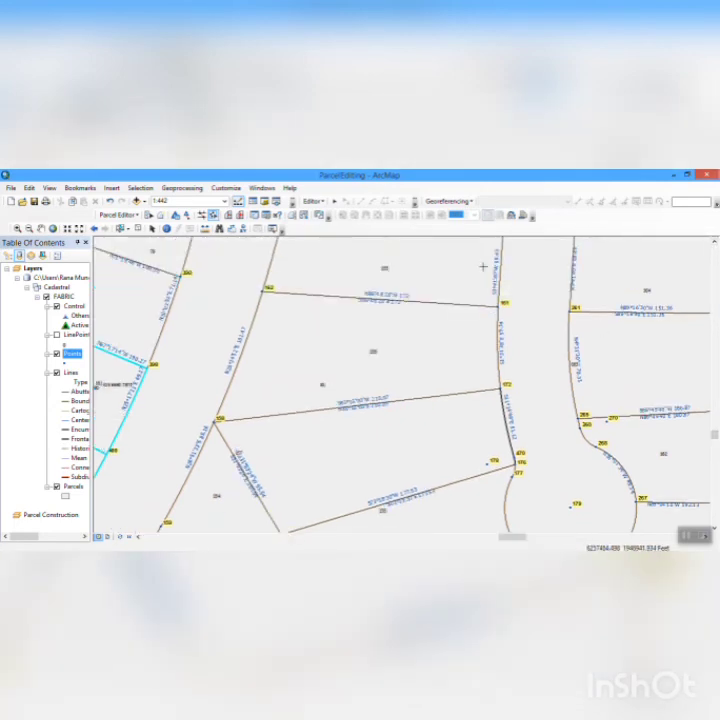
left_click_drag(474, 275, 551, 418)
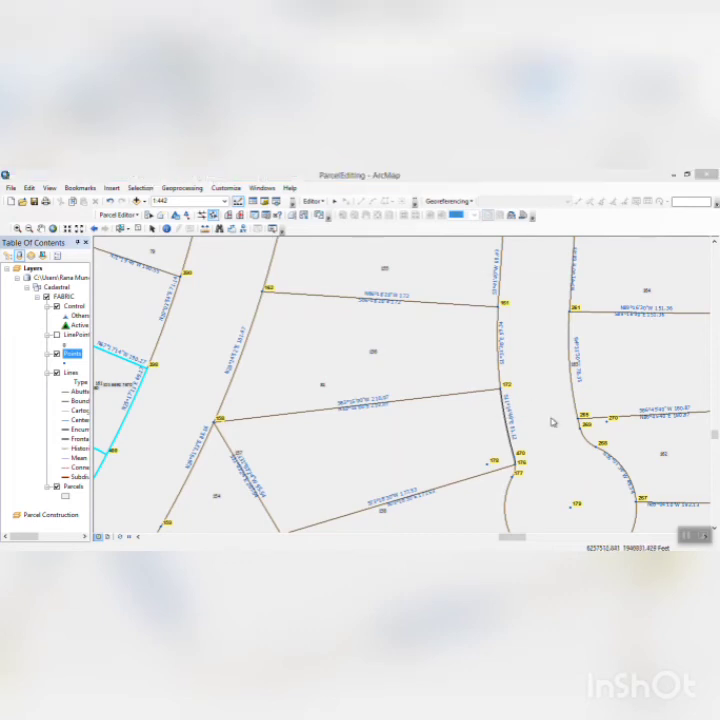
left_click(475, 408)
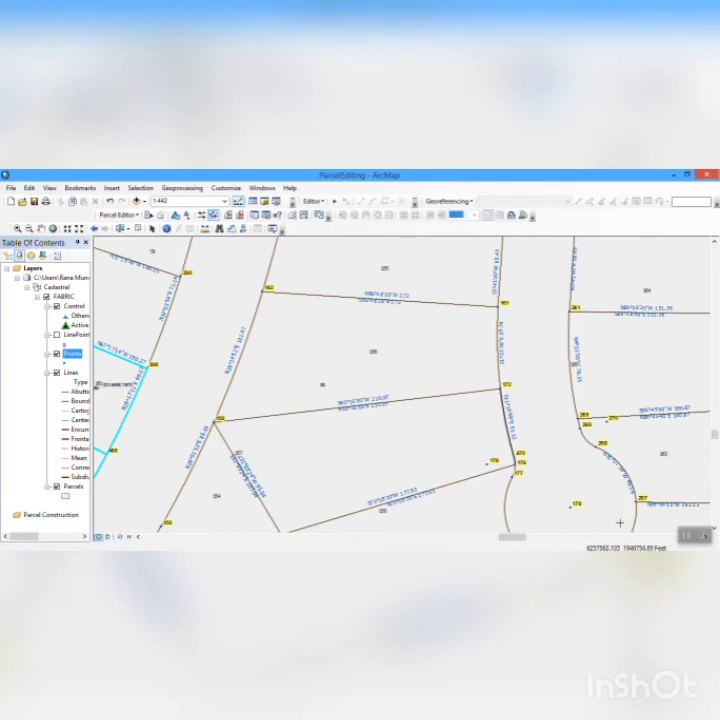
- Examine the points around the cul-de-sac and in the surrounding parcels to find points suitable for meaning
left_click(714, 527)
left_click(714, 527)
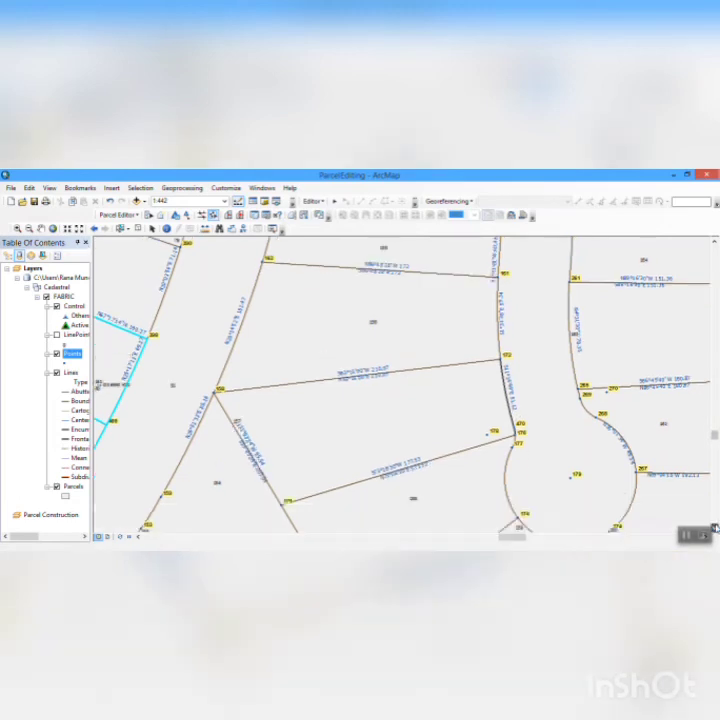
left_click(714, 527)
left_click(714, 527)
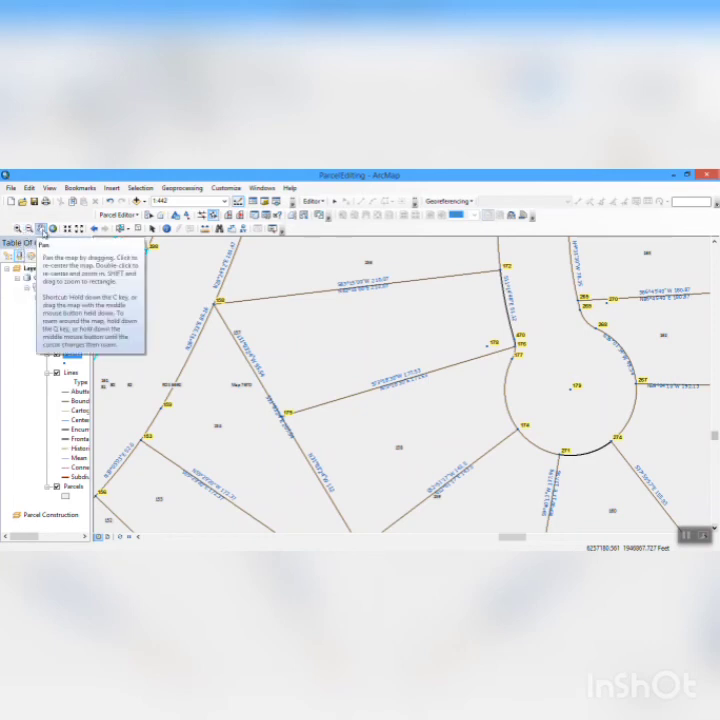
left_click(40, 228)
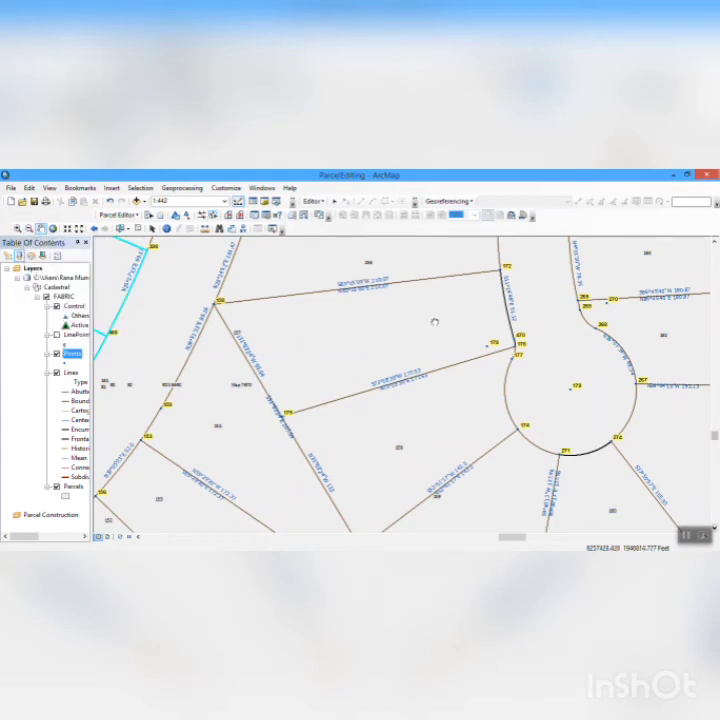
left_click_drag(331, 387, 379, 363)
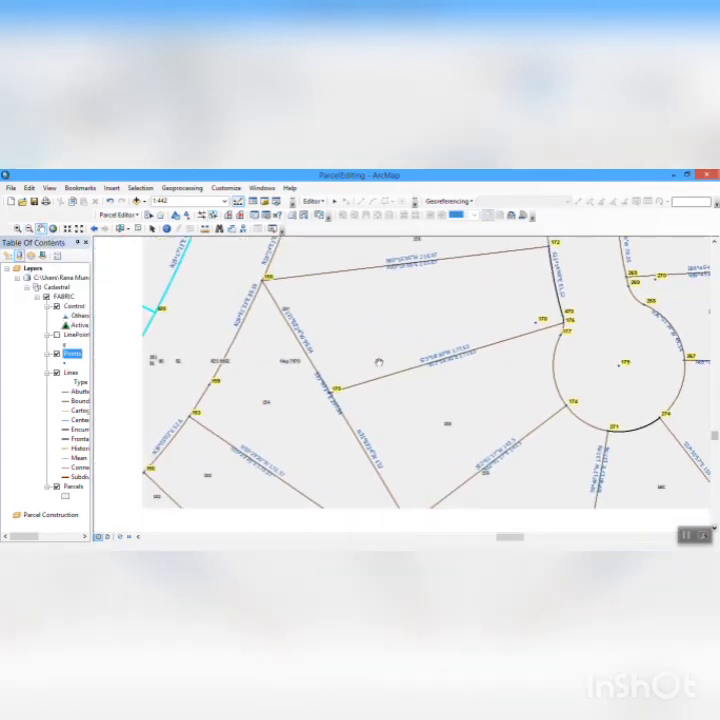
left_click_drag(482, 402, 375, 370)
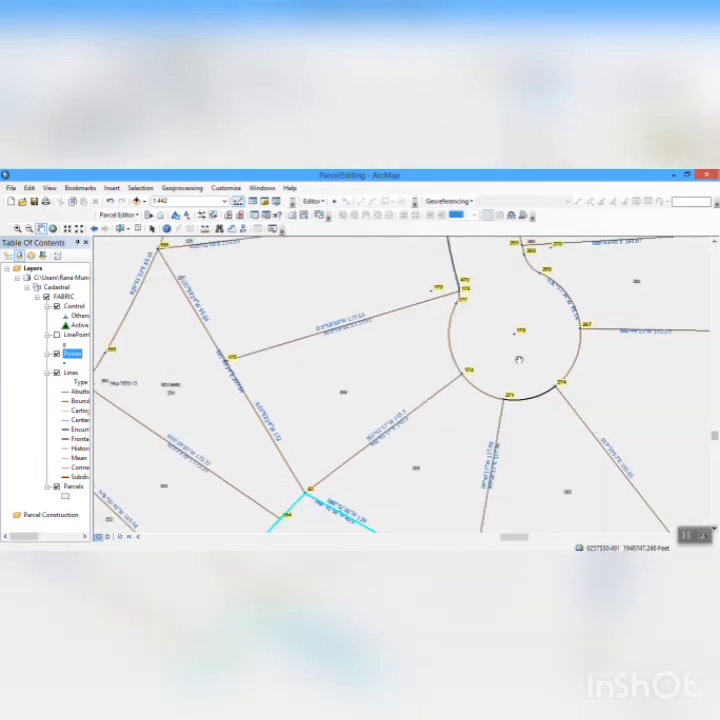
left_click_drag(519, 360, 419, 451)
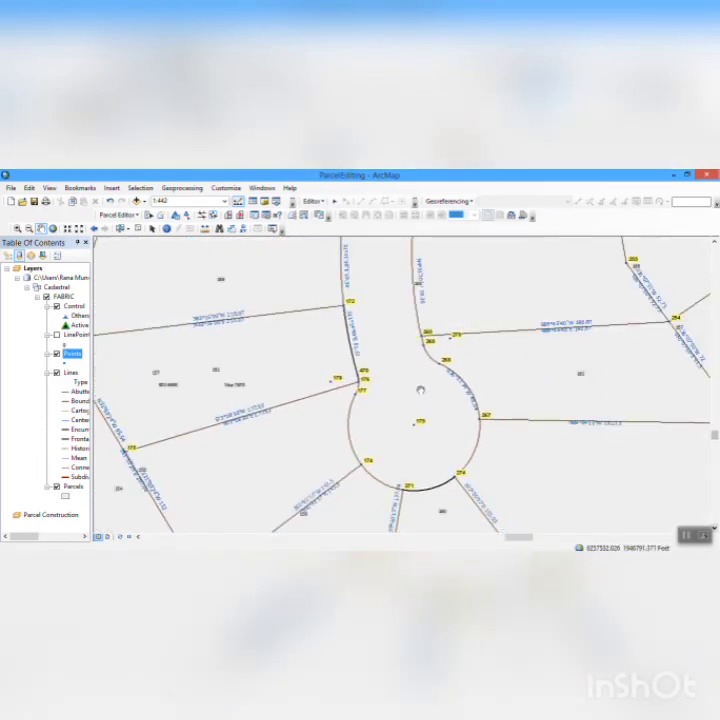
left_click_drag(272, 257, 297, 309)
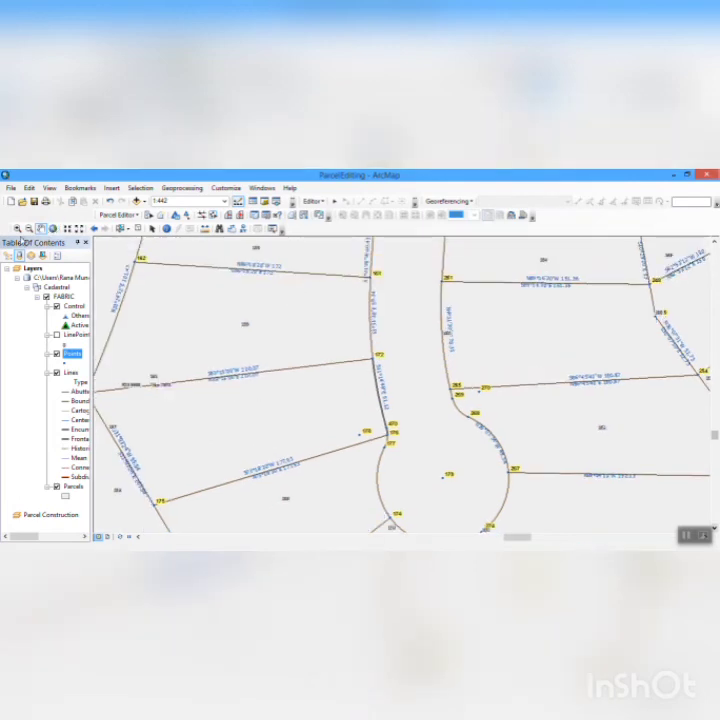
left_click(29, 228)
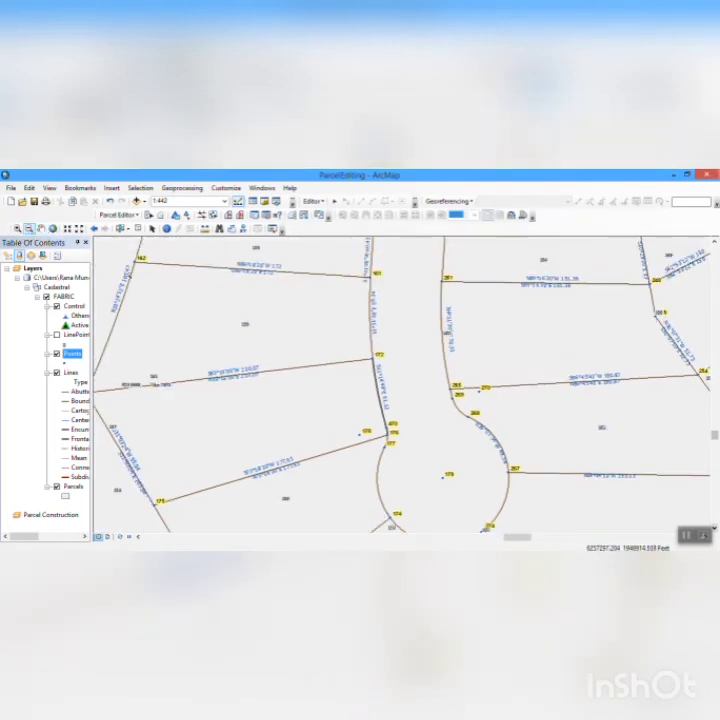
left_click_drag(125, 273, 524, 526)
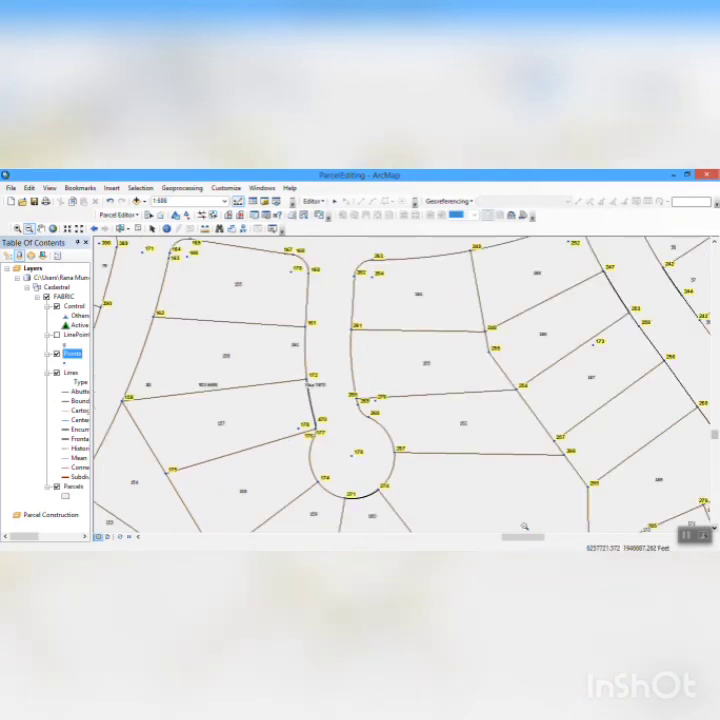
- Try to mean points 900 and 901 on the brown boundary line south of the subdivision with the Mean Points tool
left_click_drag(177, 267, 434, 376)
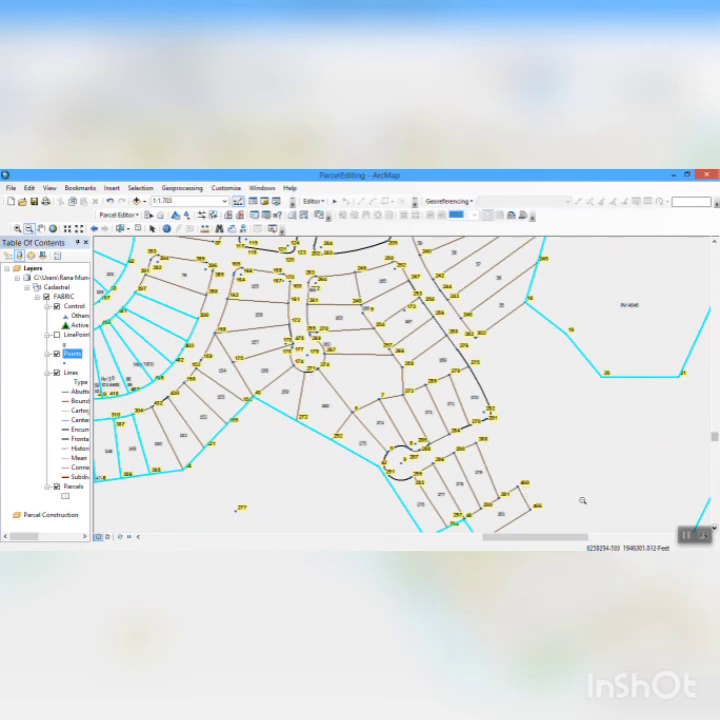
left_click(287, 493)
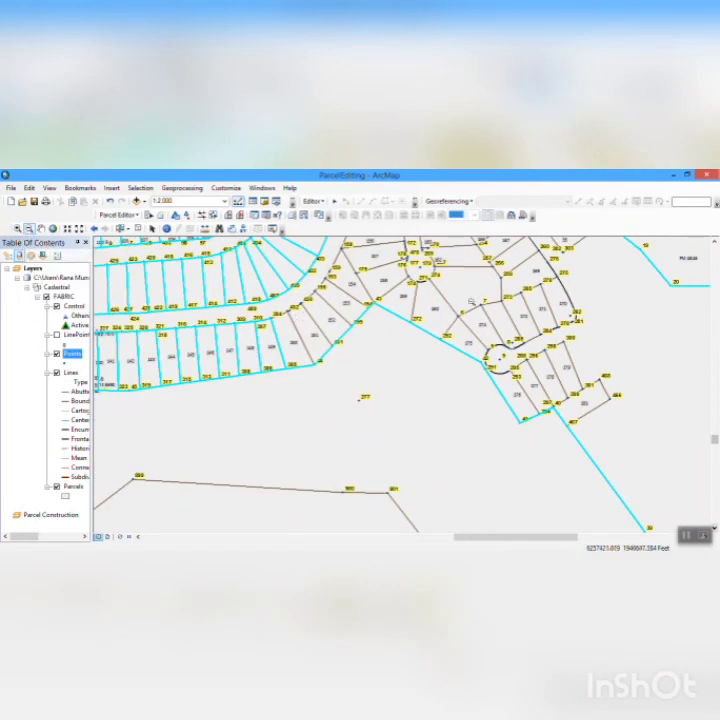
left_click(716, 287)
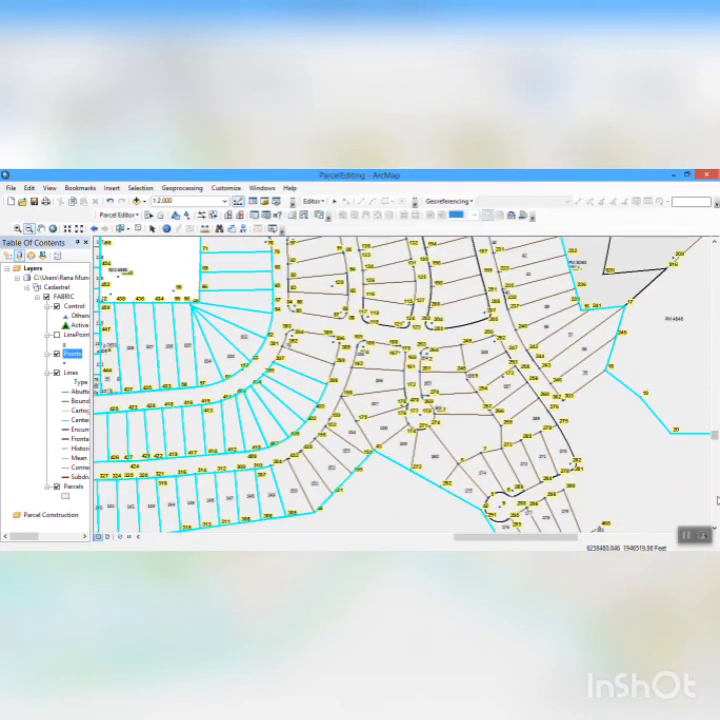
left_click(716, 501)
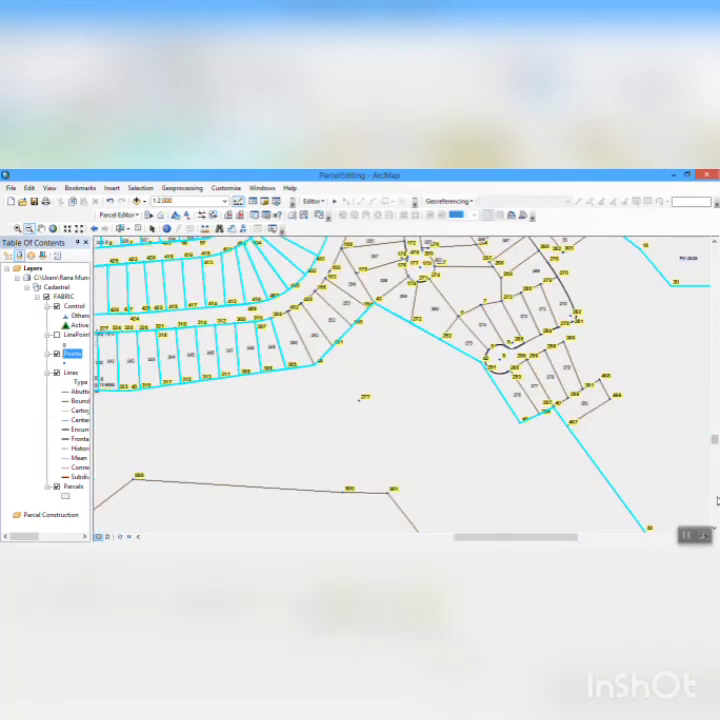
left_click(716, 501)
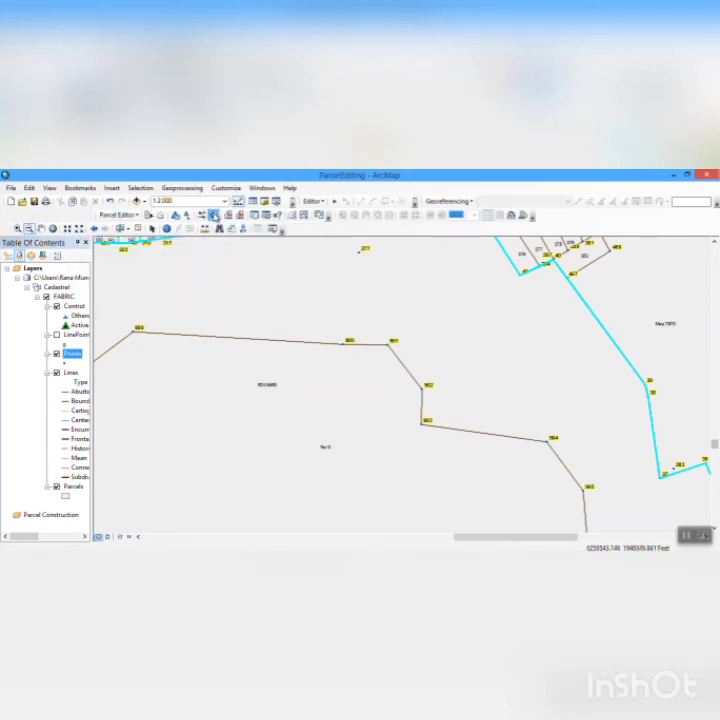
left_click_drag(324, 310, 431, 365)
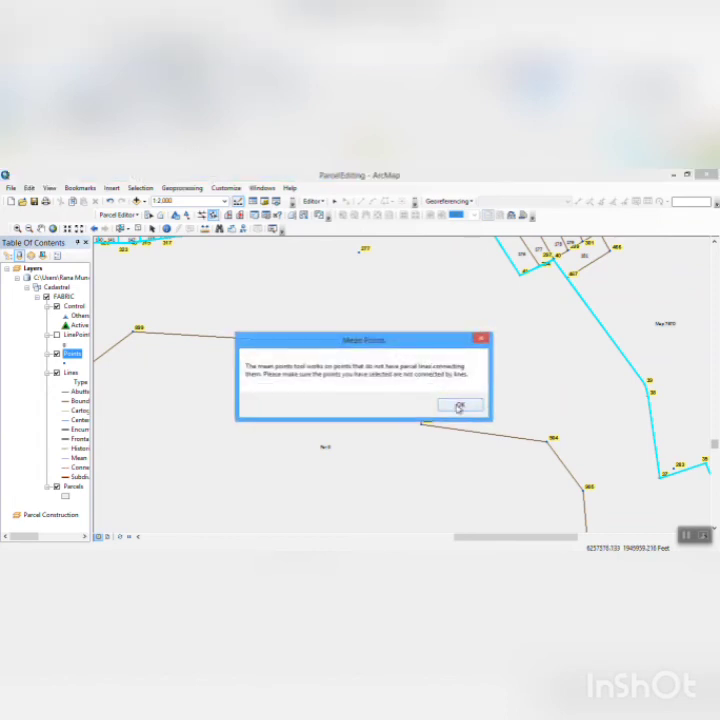
left_click(459, 407)
- Try to mean points 11 and 14 at the northern corners of the empty rectangular parcel
left_click(716, 305)
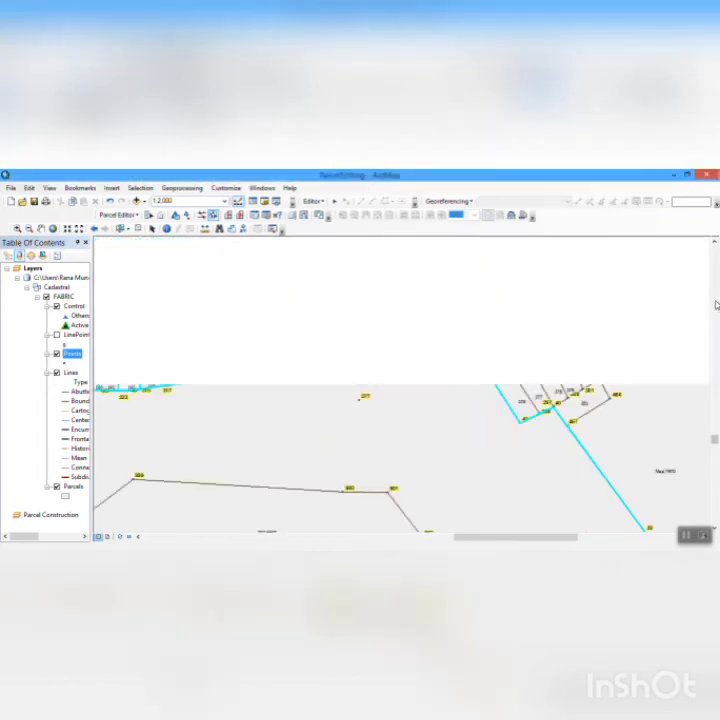
left_click(716, 305)
left_click(716, 305)
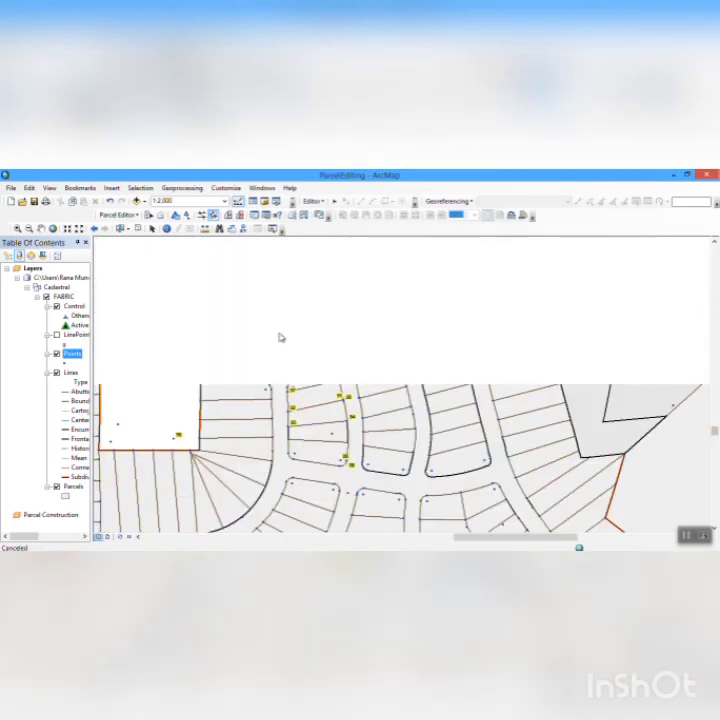
left_click(30, 230)
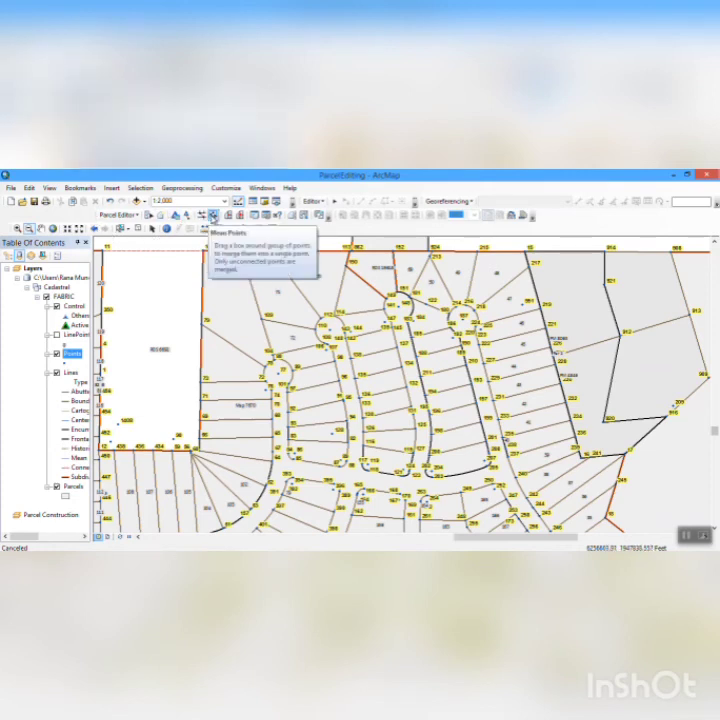
left_click(212, 215)
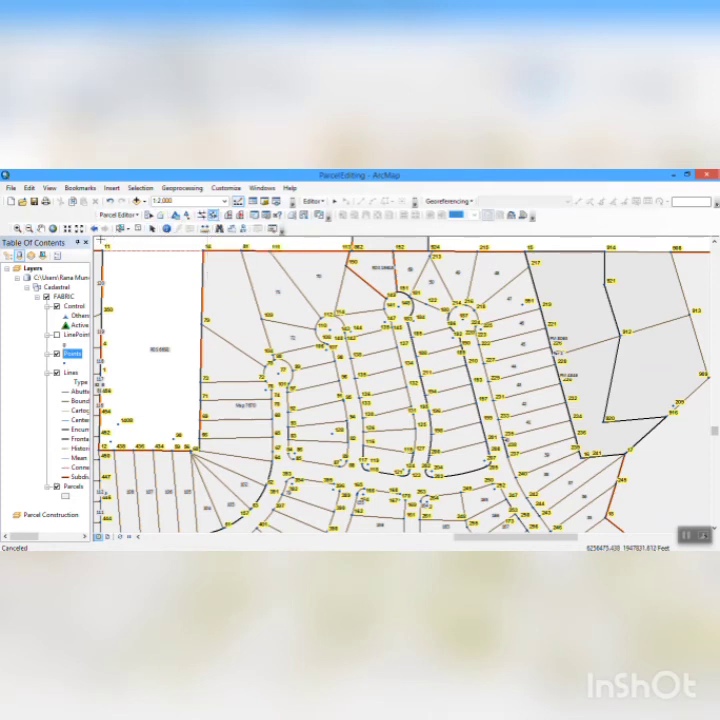
left_click_drag(101, 240, 222, 259)
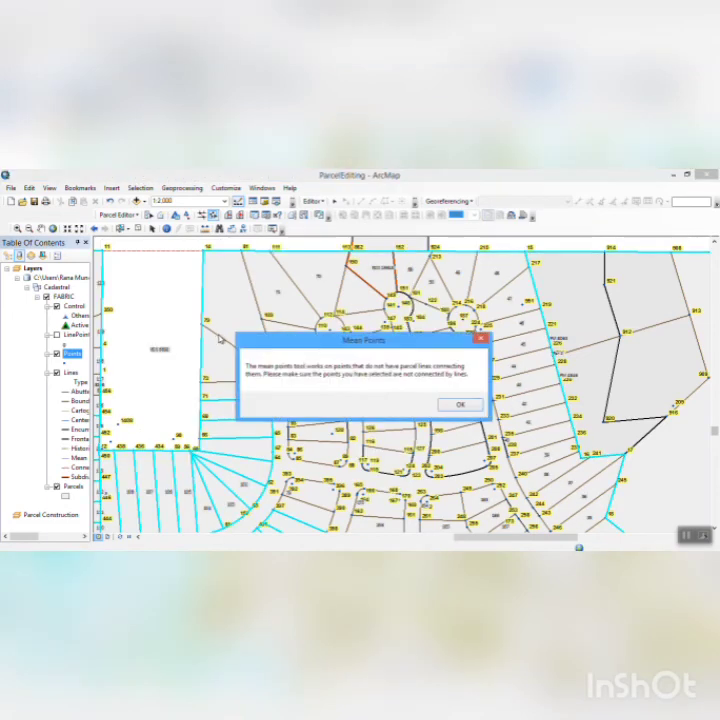
left_click(461, 405)
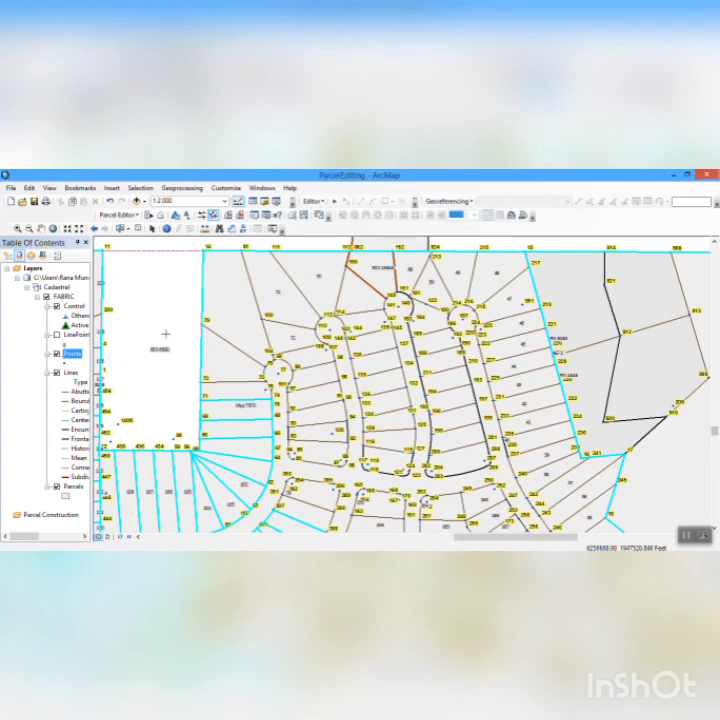
- Try to mean the points beside the control point at the western end of the dashed line south of the subdivision
left_click(29, 229)
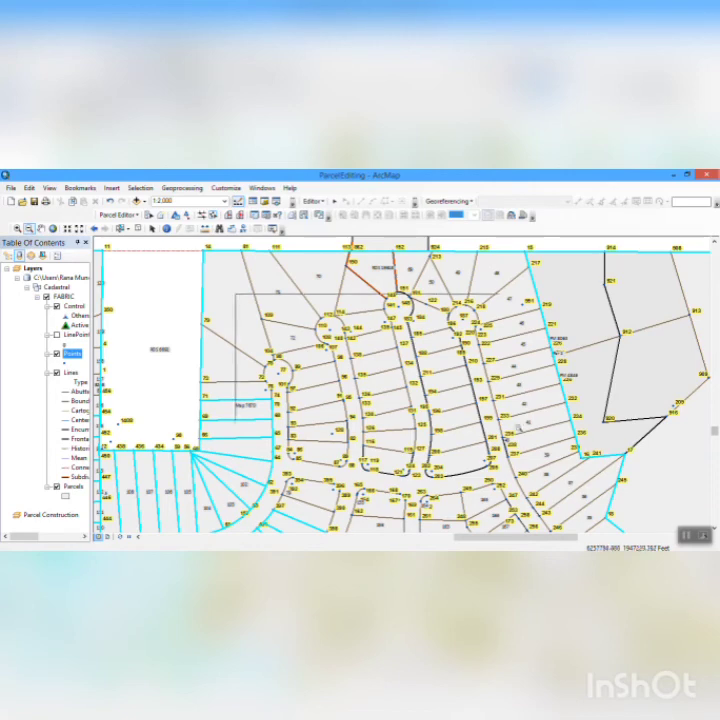
left_click(535, 430)
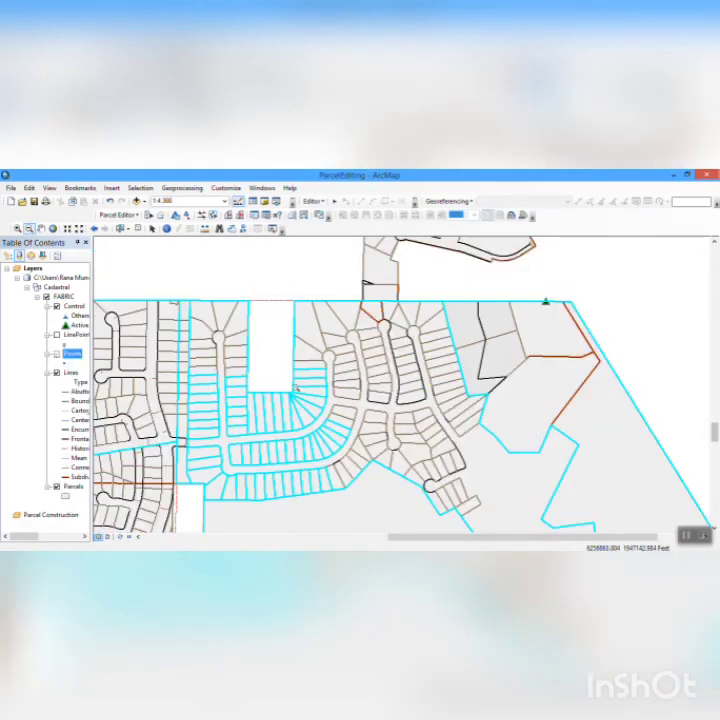
left_click_drag(207, 306, 363, 376)
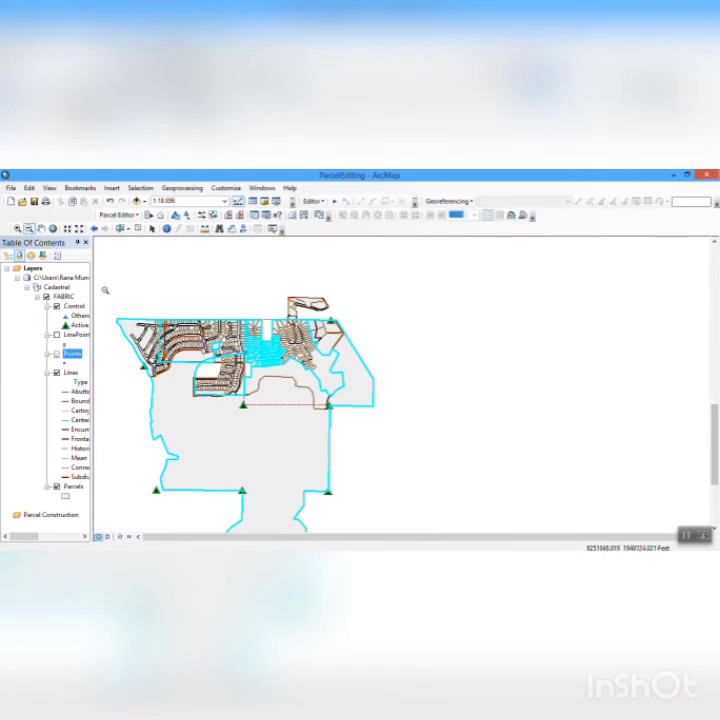
left_click(213, 216)
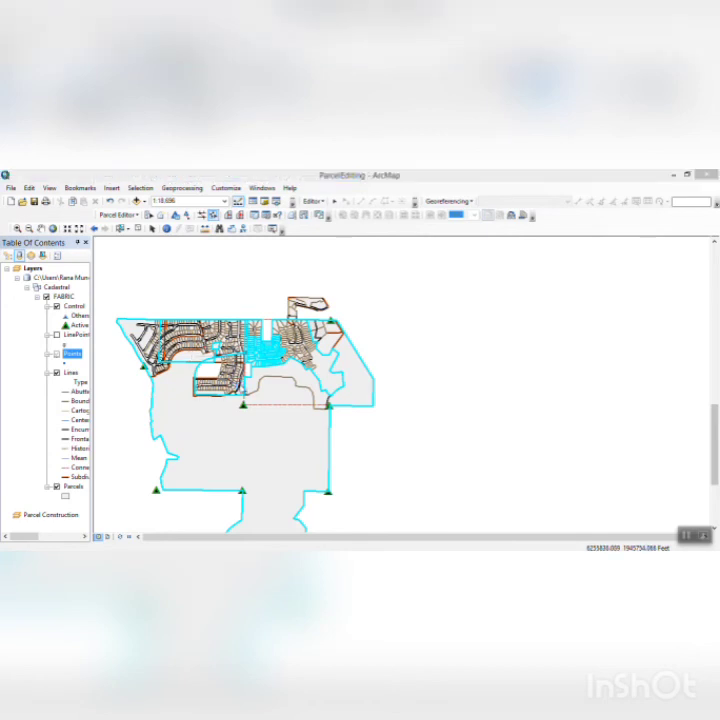
left_click(240, 385)
left_click(461, 403)
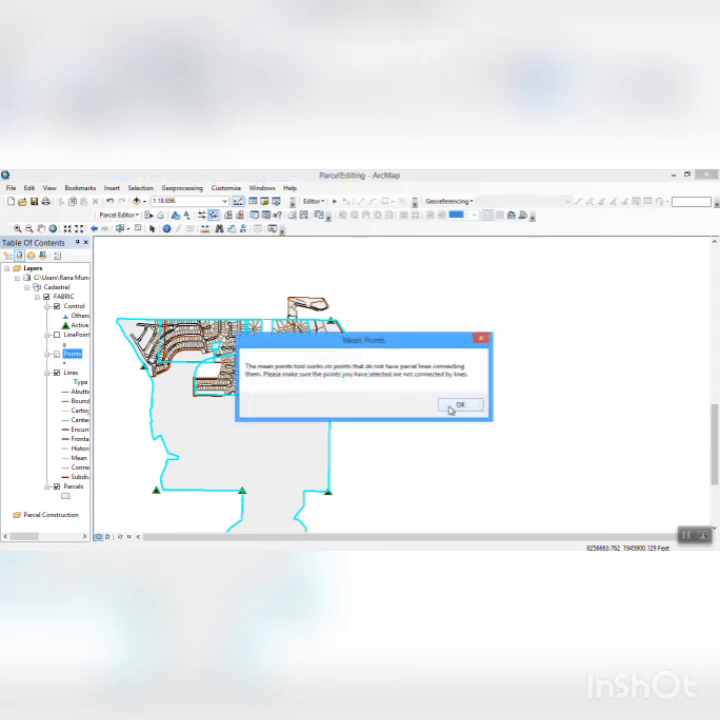
left_click(451, 408)
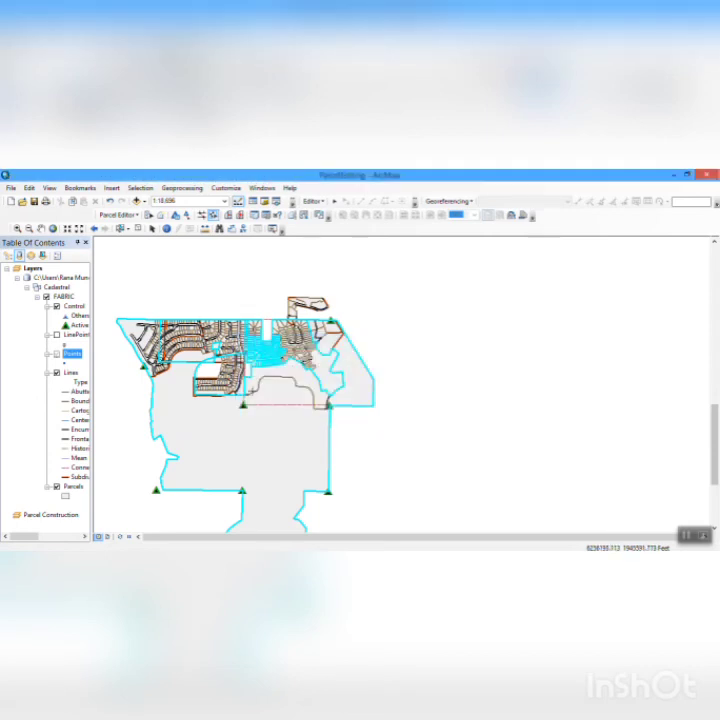
- Try to mean the points along the dashed line between the two control points south of the subdivision
left_click_drag(252, 398, 339, 415)
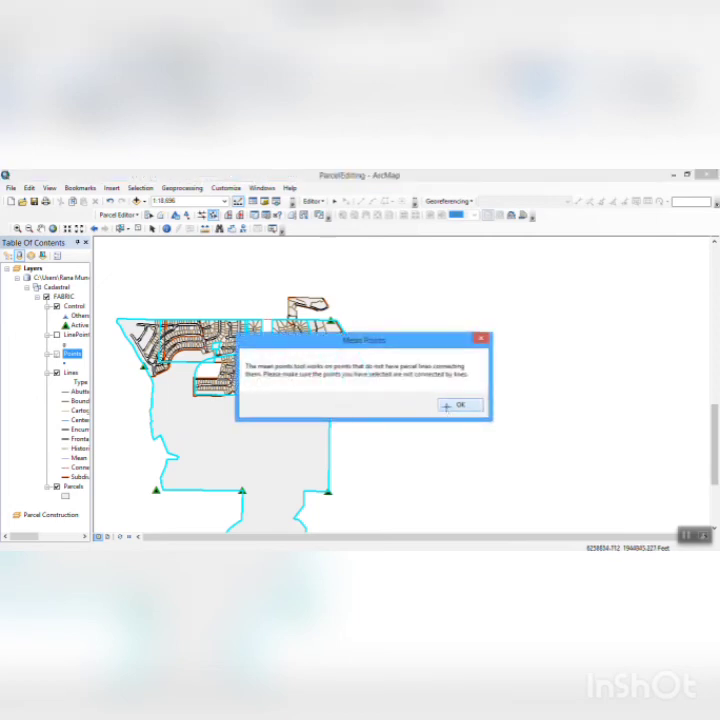
left_click(451, 405)
left_click(459, 405)
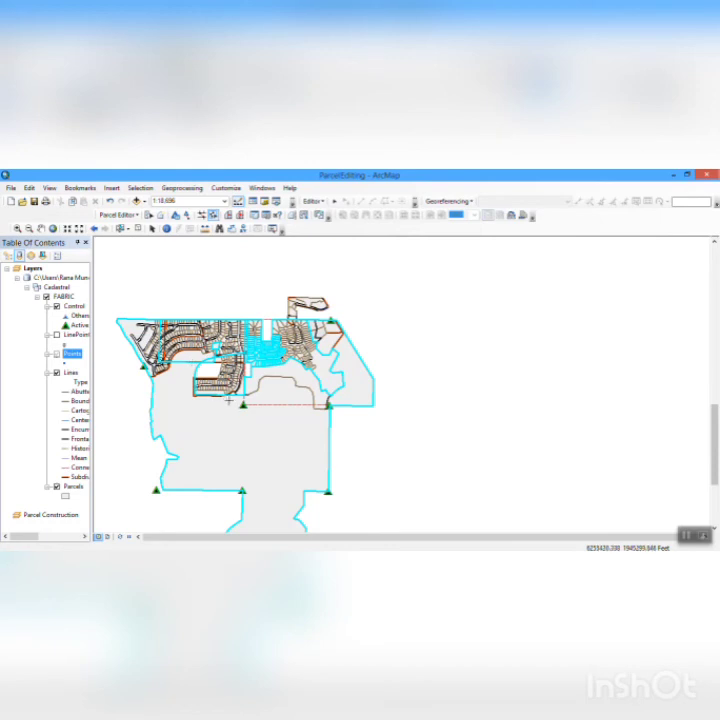
left_click_drag(243, 399, 341, 412)
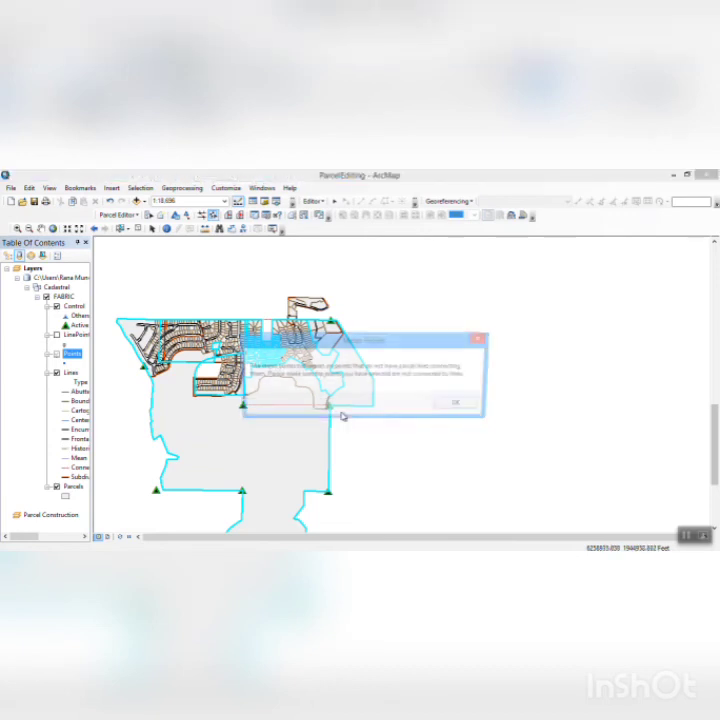
left_click(449, 405)
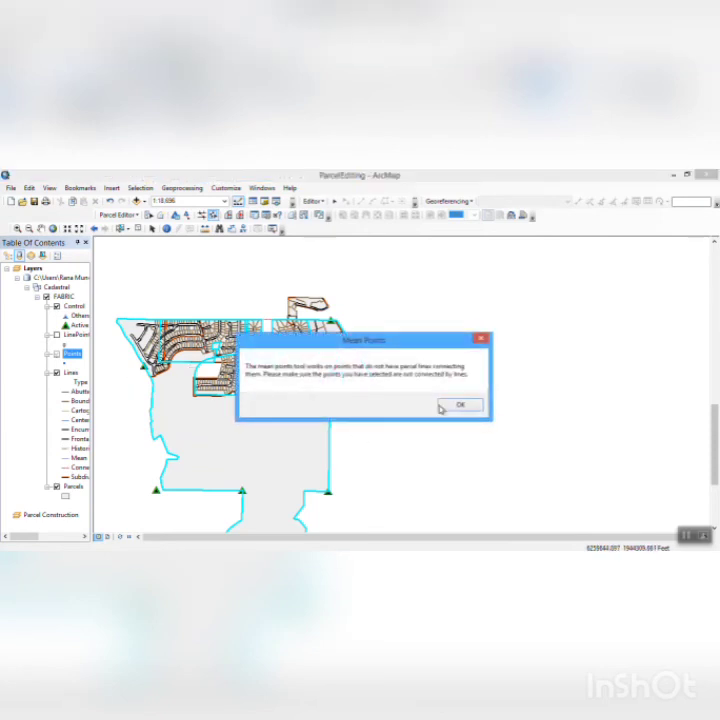
left_click(463, 407)
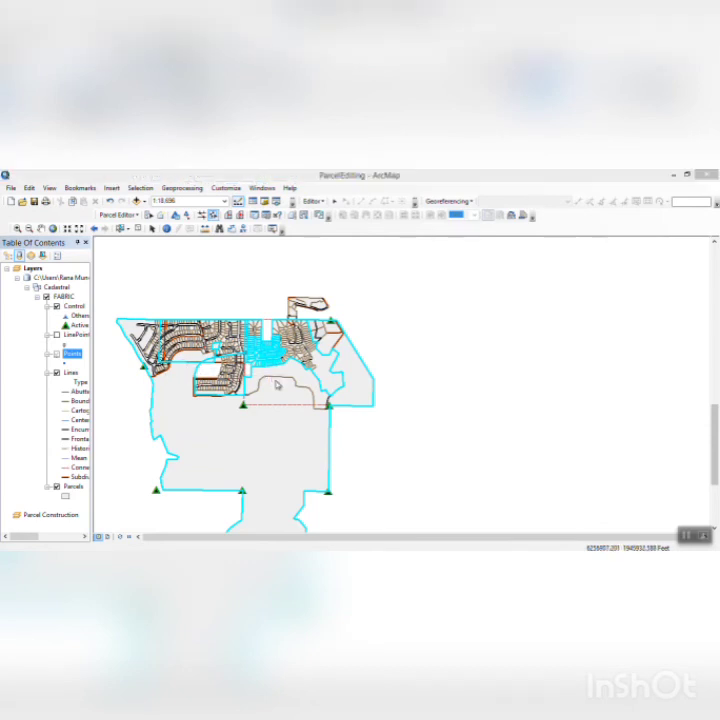
left_click(472, 408)
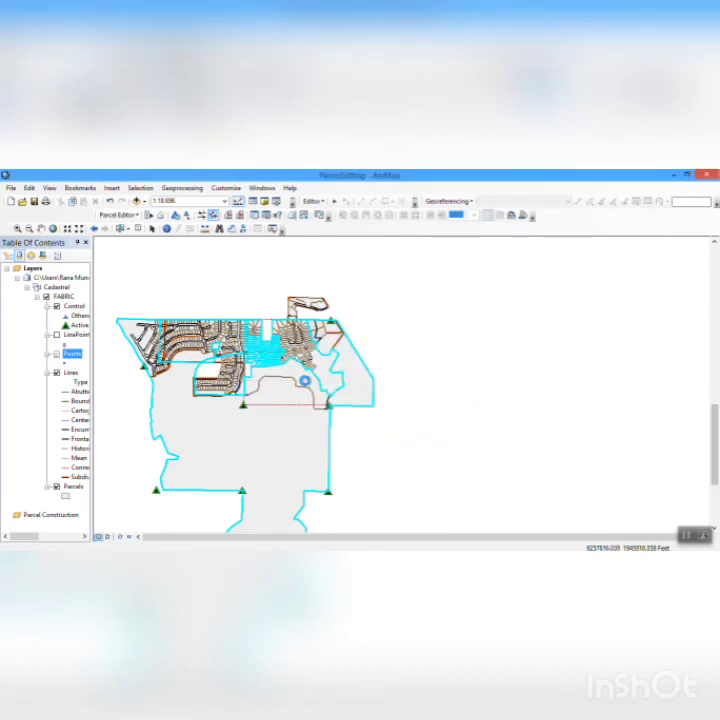
left_click(305, 380)
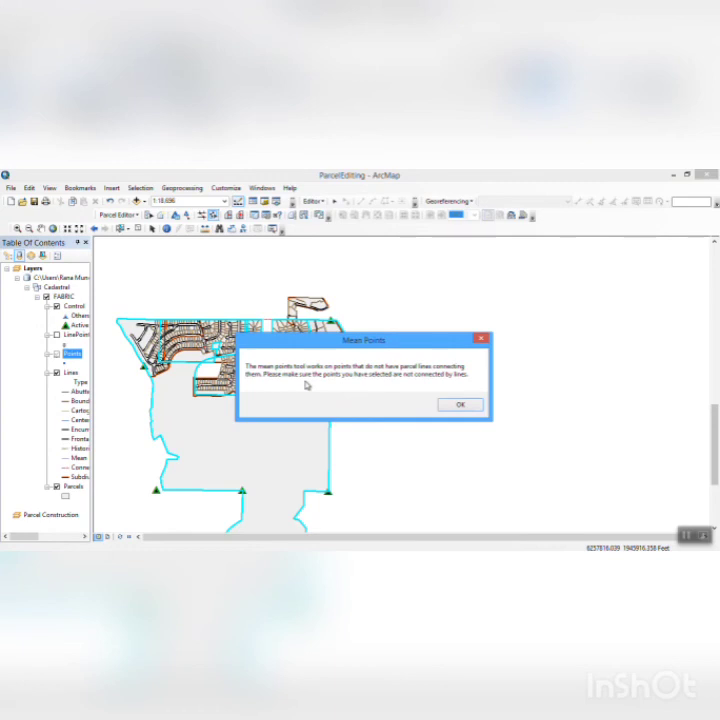
left_click(460, 405)
- Try to mean the end points of the dashed line that closes the northern edge of the empty parcel beside the selected lots
left_click(17, 229)
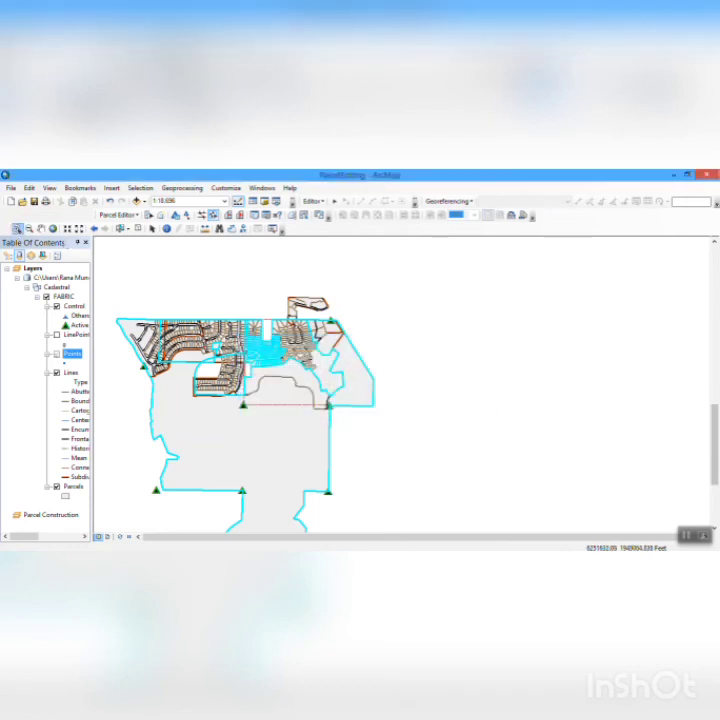
left_click_drag(182, 322, 363, 409)
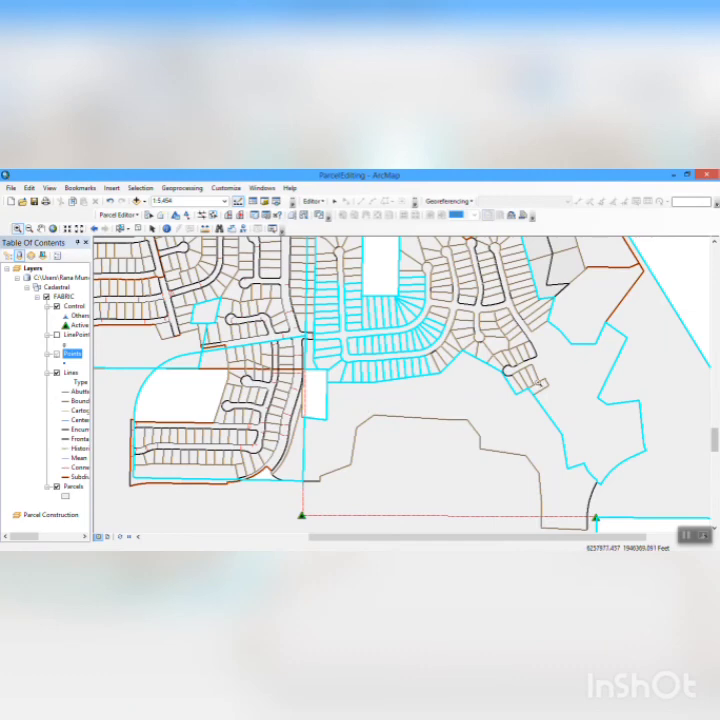
left_click(714, 243)
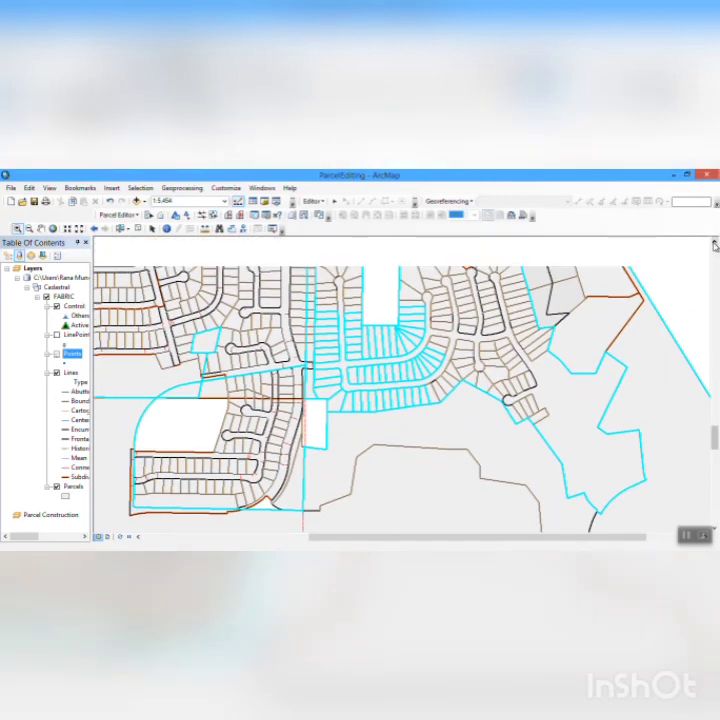
left_click(714, 243)
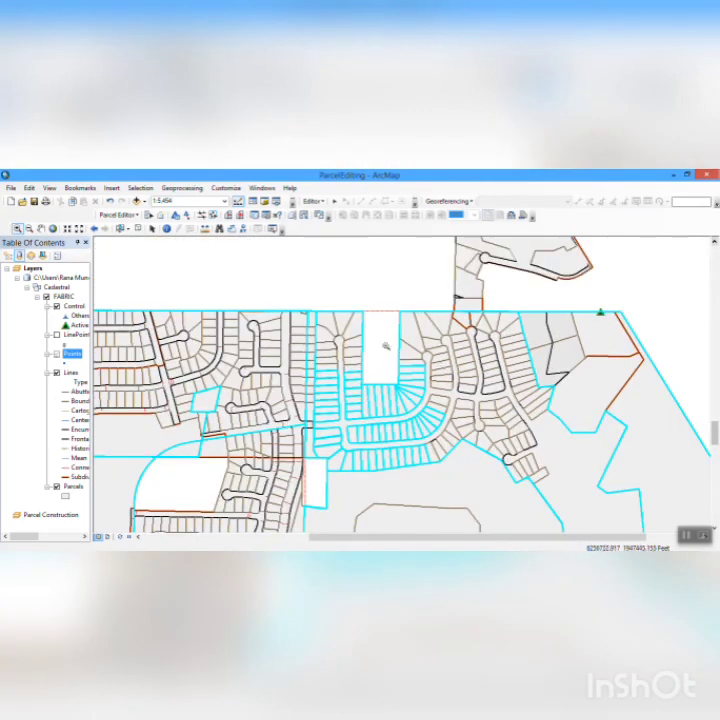
left_click(213, 214)
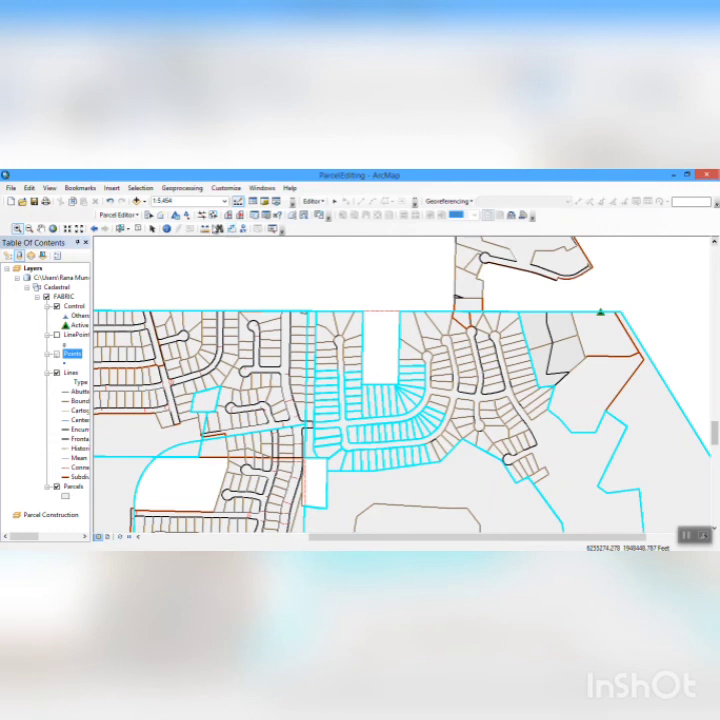
left_click(372, 312)
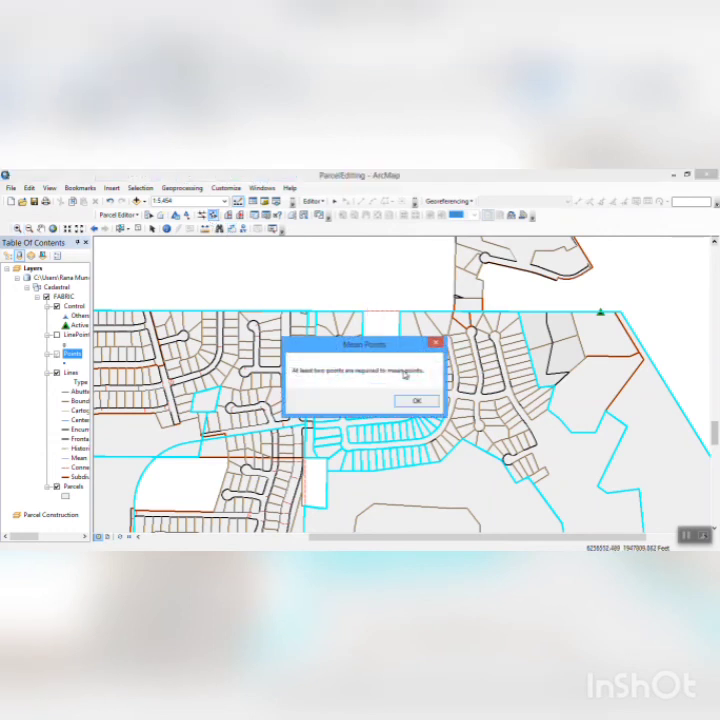
left_click(416, 401)
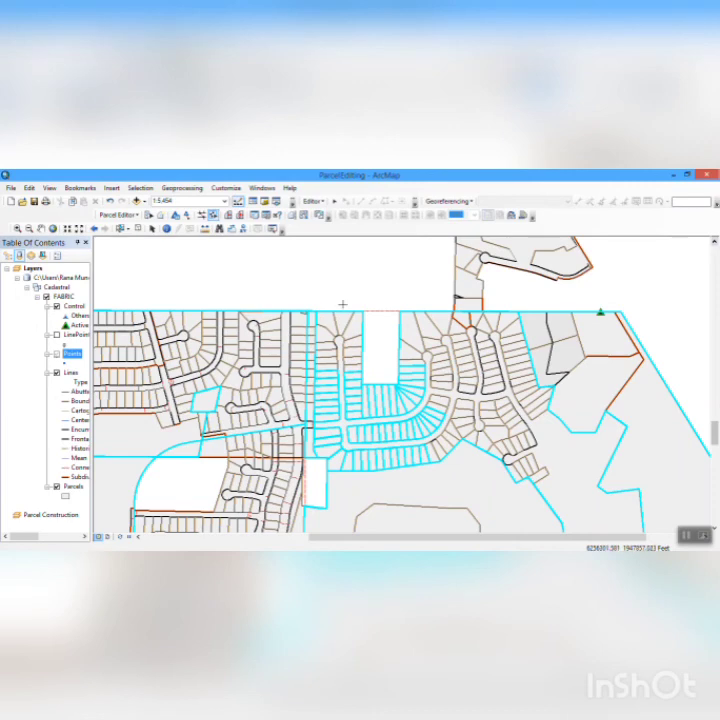
left_click_drag(332, 300, 415, 324)
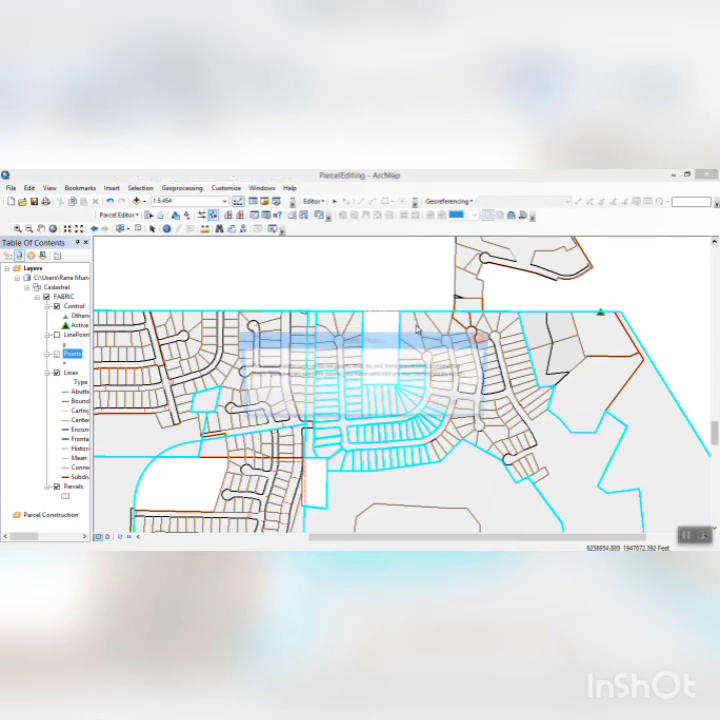
left_click(456, 403)
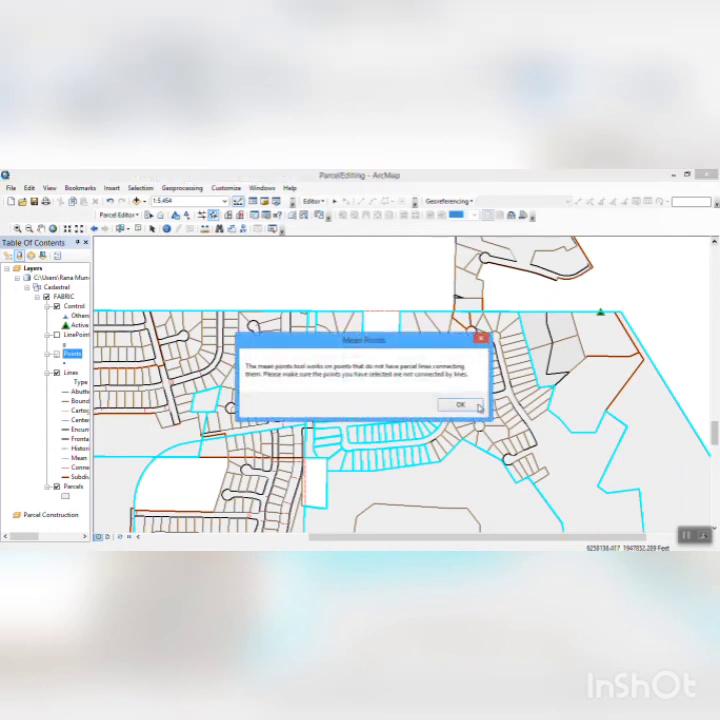
left_click(477, 404)
left_click(470, 403)
left_click(470, 404)
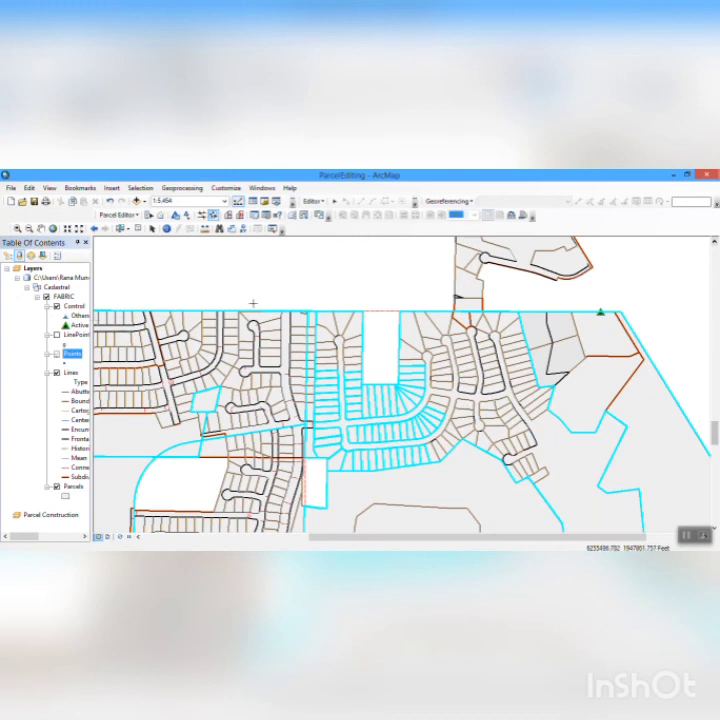
- Go to the Fabric Adjustment Area bookmark and review today's logged operations in the Job Book
left_click(80, 187)
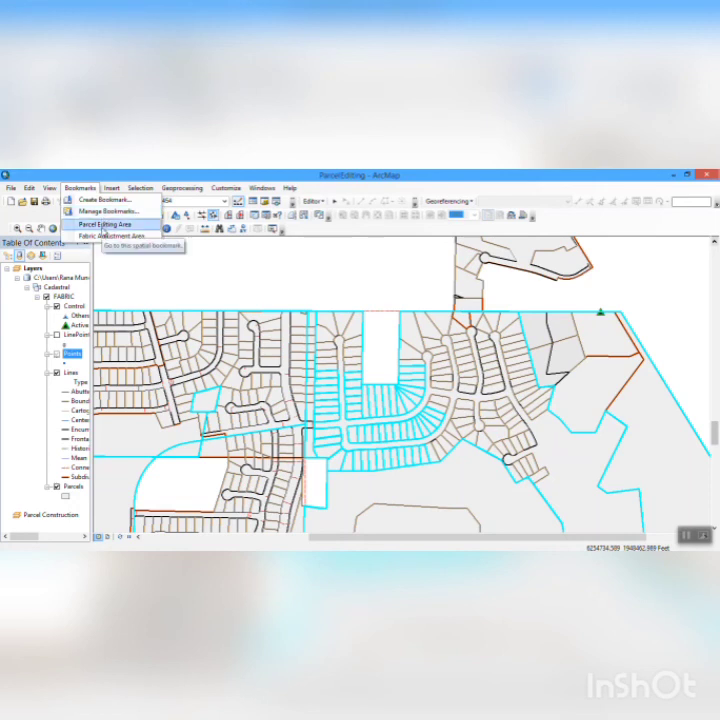
left_click(110, 235)
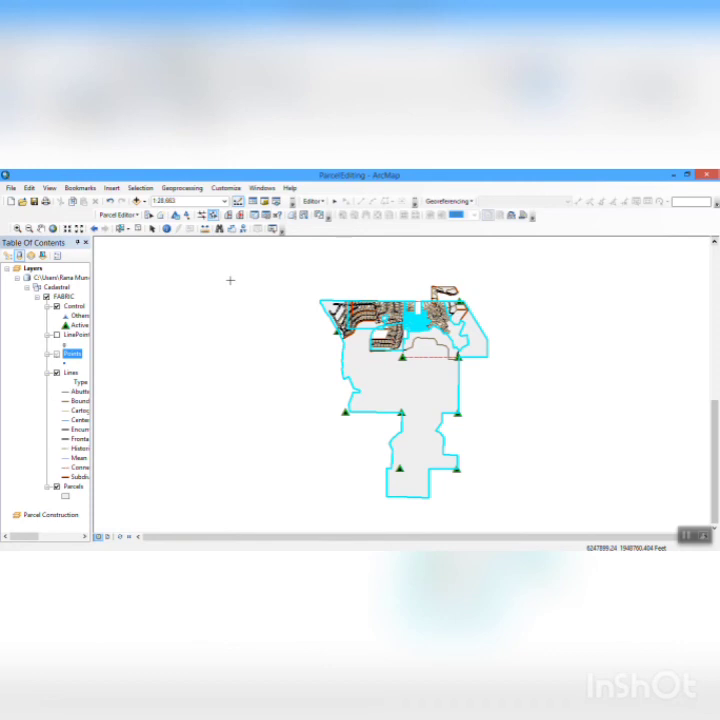
left_click(118, 214)
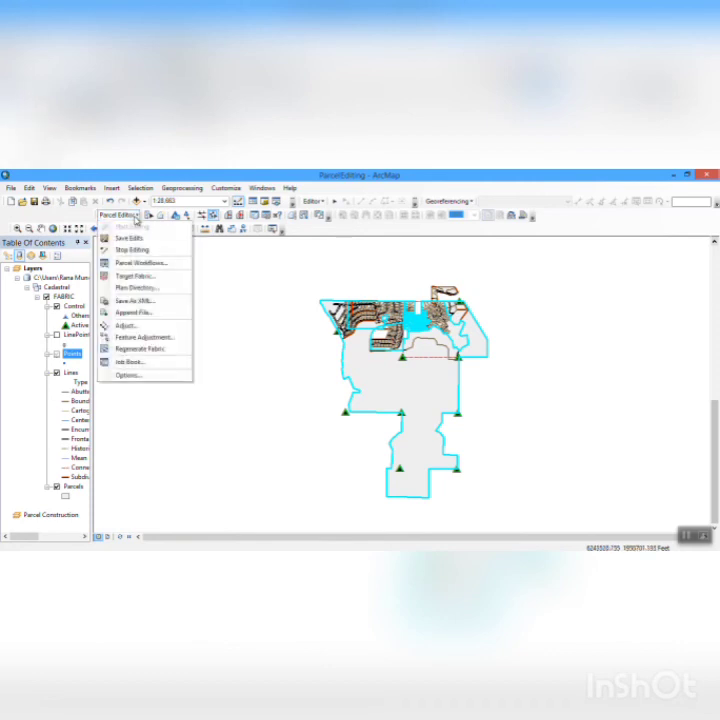
left_click(145, 362)
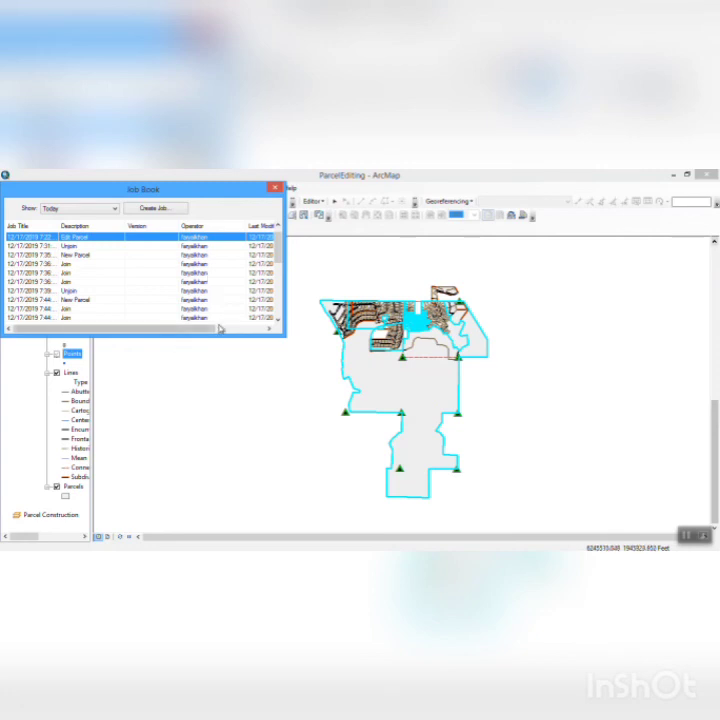
left_click(279, 320)
left_click(279, 320)
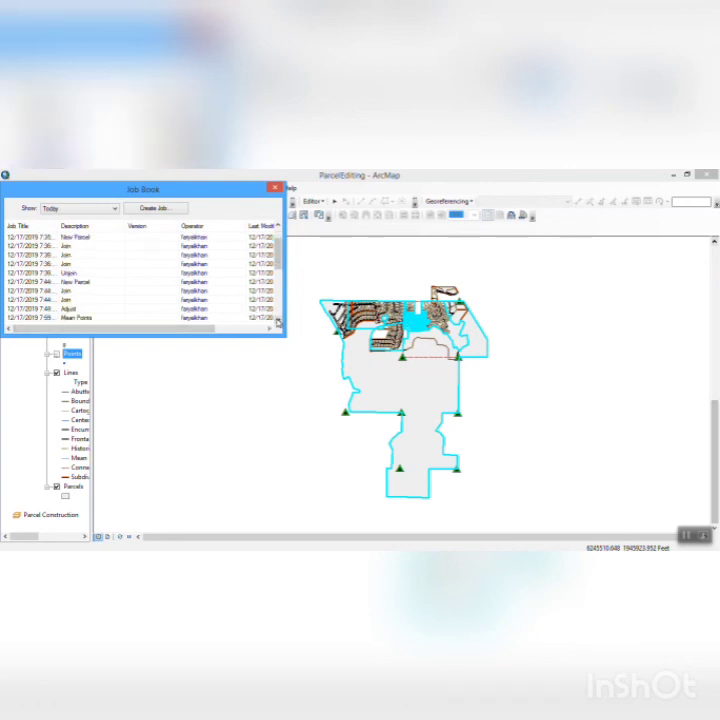
left_click(279, 320)
left_click(279, 320)
left_click(279, 320)
left_click(279, 320)
left_click(279, 320)
left_click(279, 320)
left_click(279, 320)
left_click(279, 320)
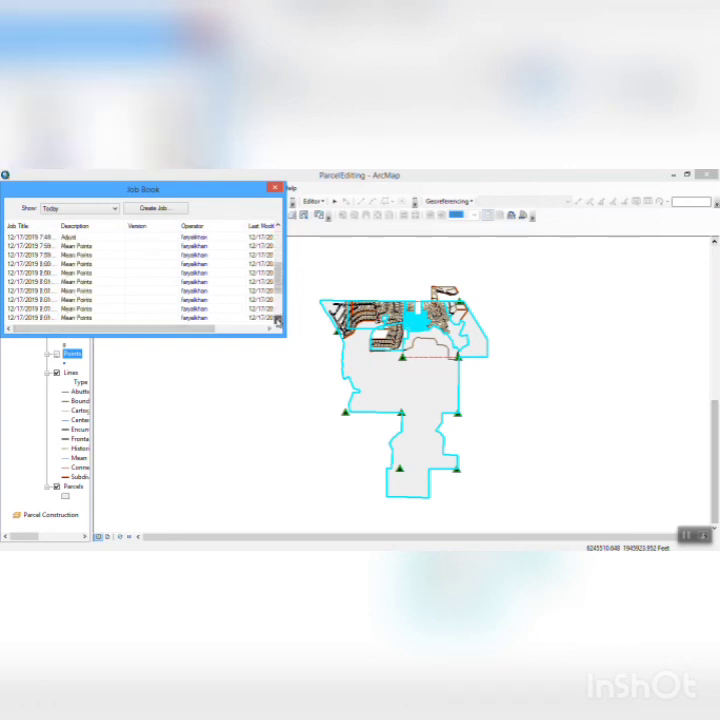
left_click(279, 320)
left_click(279, 320)
left_click(279, 320)
left_click(279, 320)
left_click(279, 320)
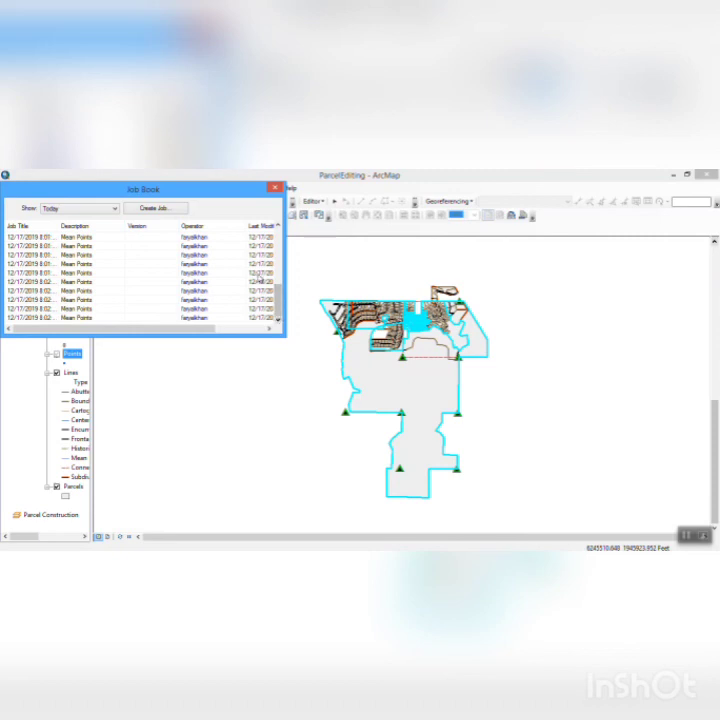
left_click(274, 187)
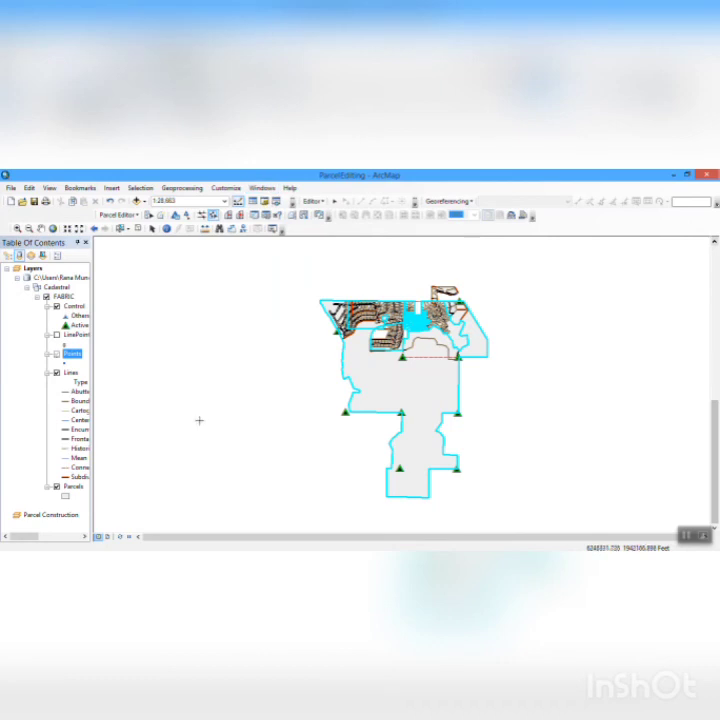
- Try to select the whole parcel fabric and run a coordinate adjustment on it
left_click(149, 214)
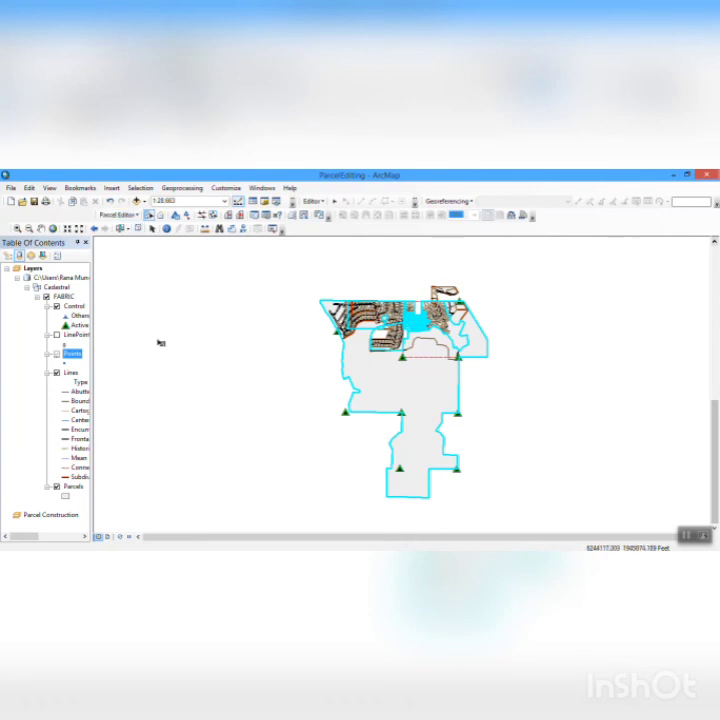
left_click_drag(306, 263, 530, 508)
left_click(508, 501)
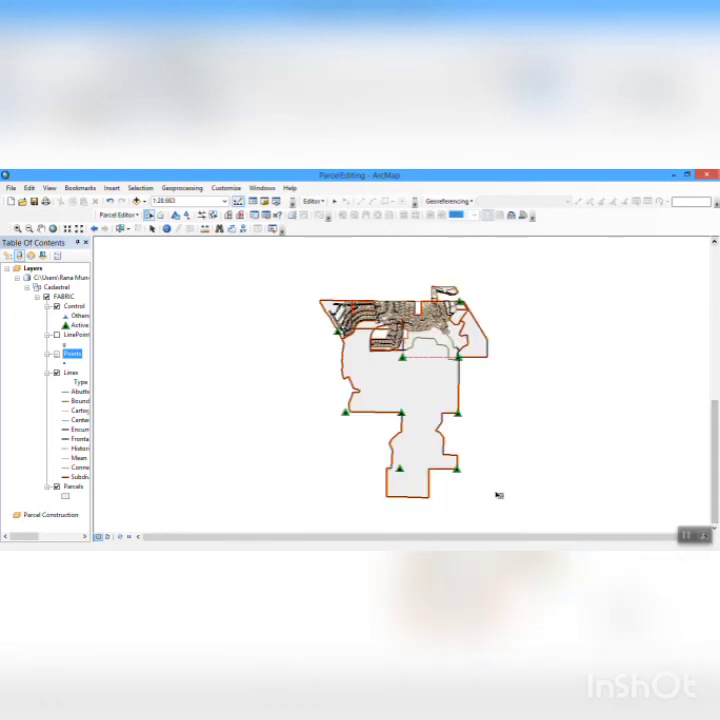
left_click(139, 216)
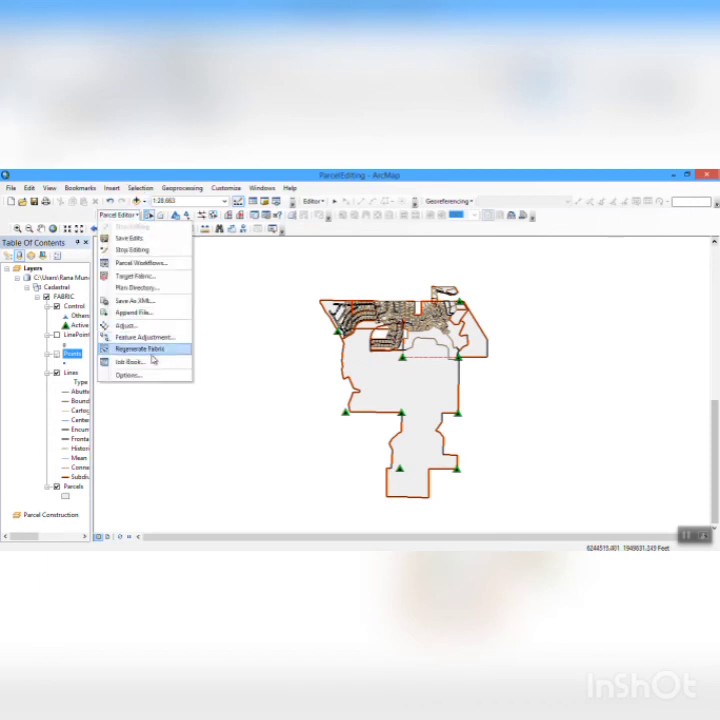
left_click(137, 326)
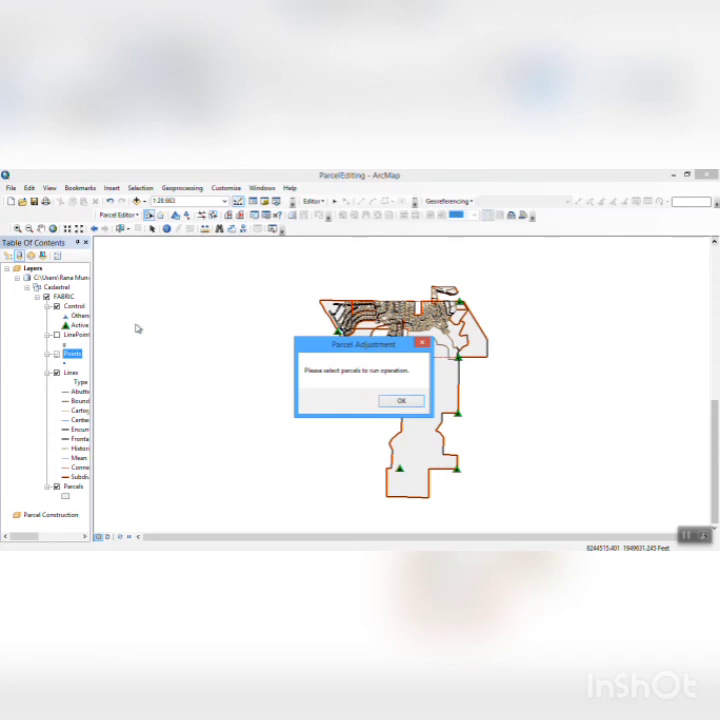
left_click(400, 400)
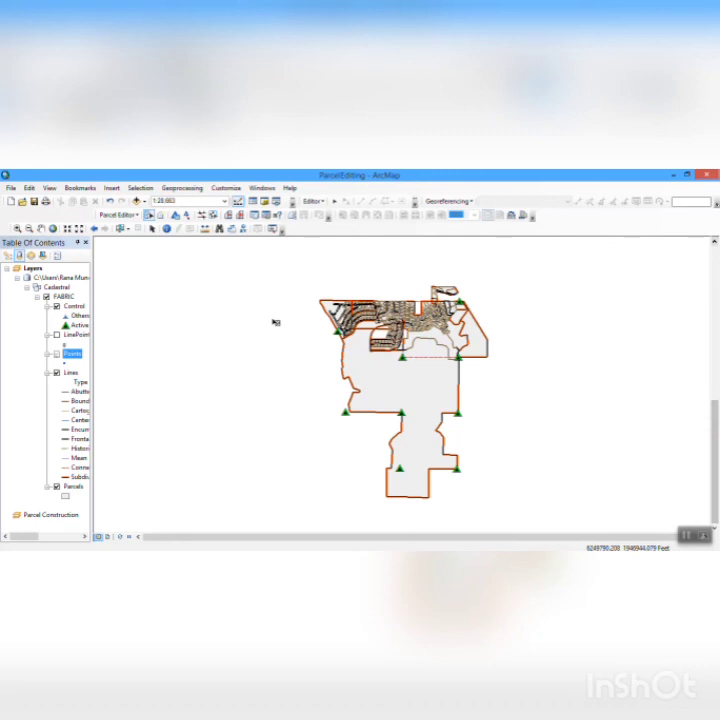
left_click(137, 215)
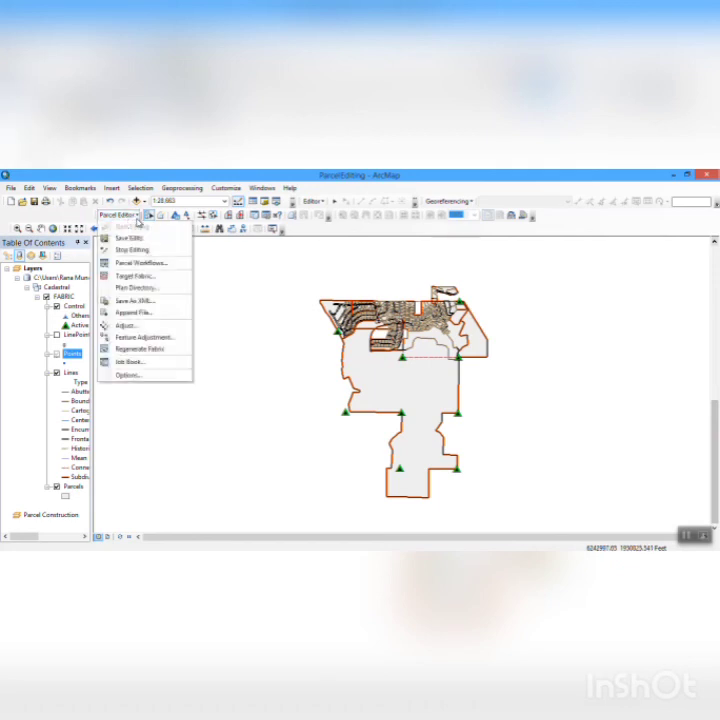
left_click(140, 325)
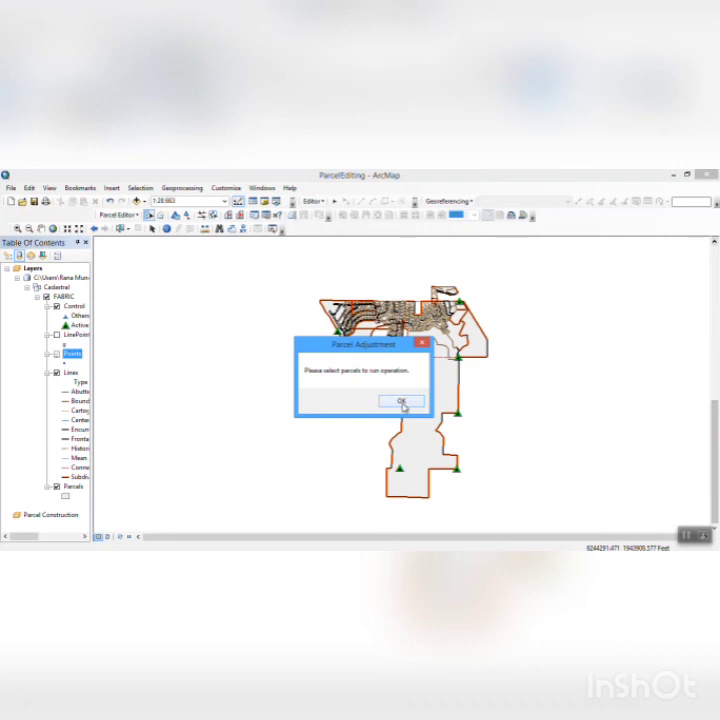
left_click(401, 402)
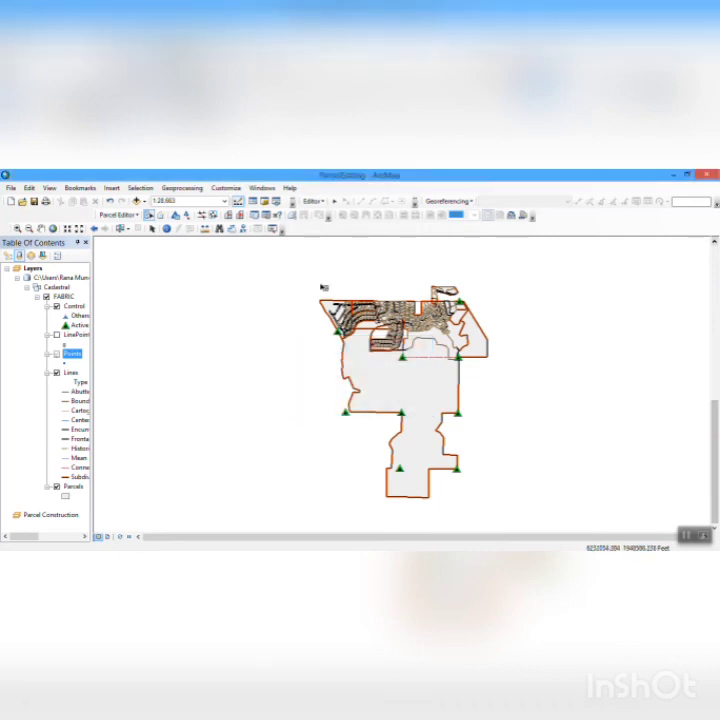
- Select the whole fabric, run Adjust with bearings residuals of 6000 seconds and distances residuals of 0.300 US survey feet, and accept the summary
left_click_drag(309, 270, 525, 513)
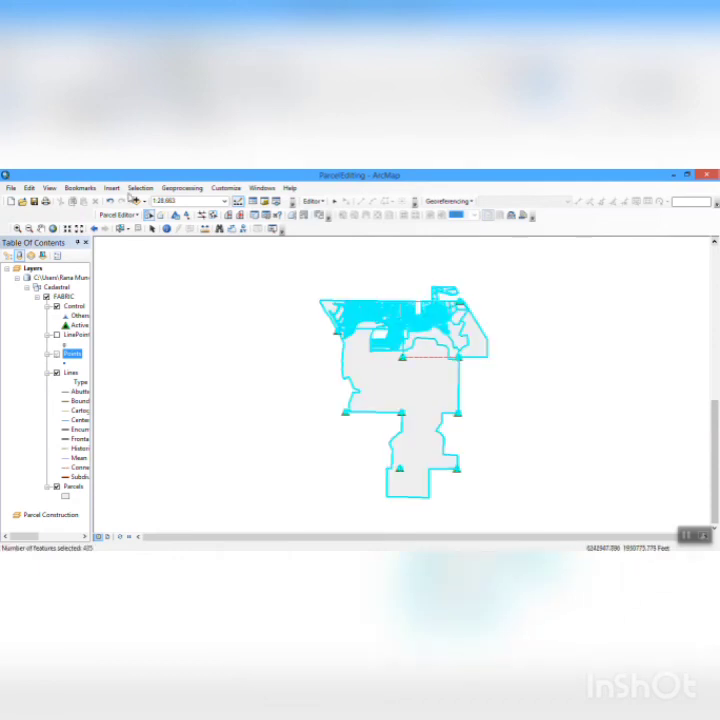
left_click(140, 216)
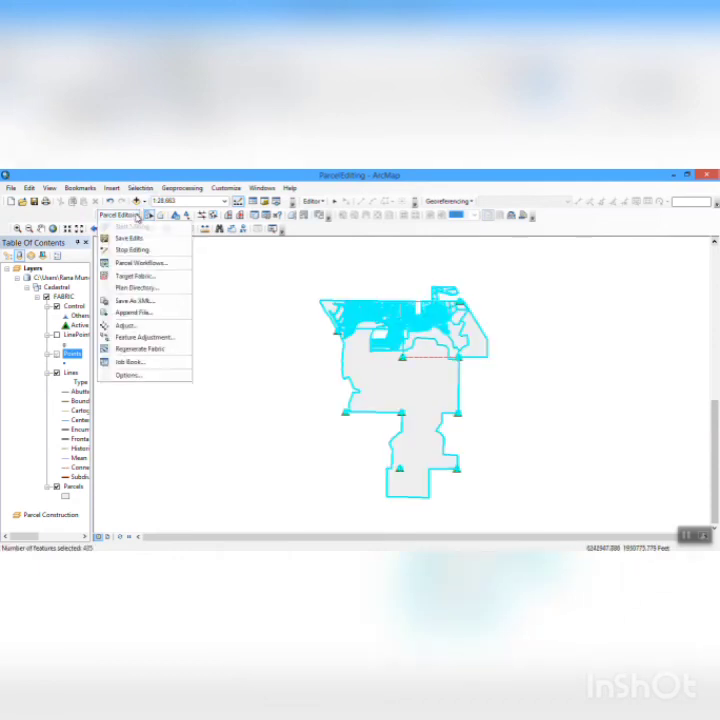
left_click(140, 327)
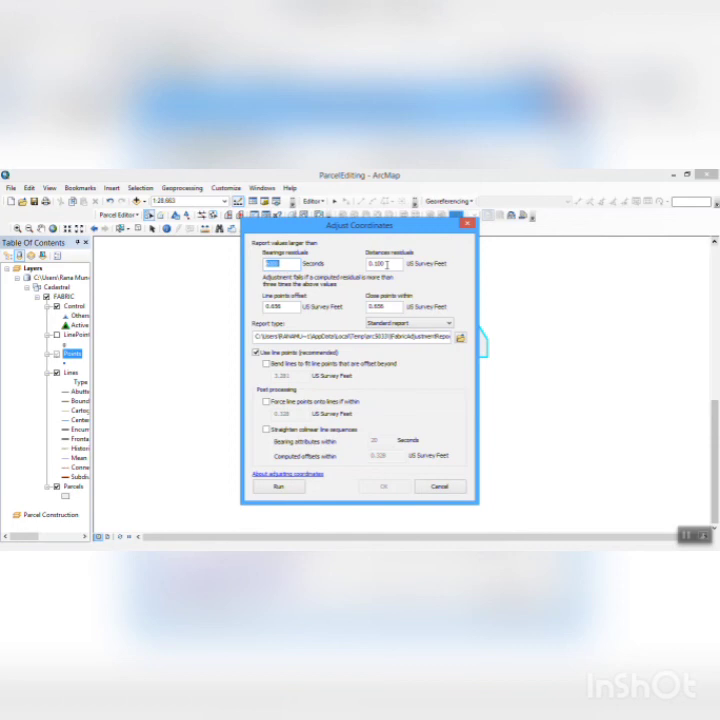
type("4000")
double_click(386, 264)
type("0.300")
left_click(286, 488)
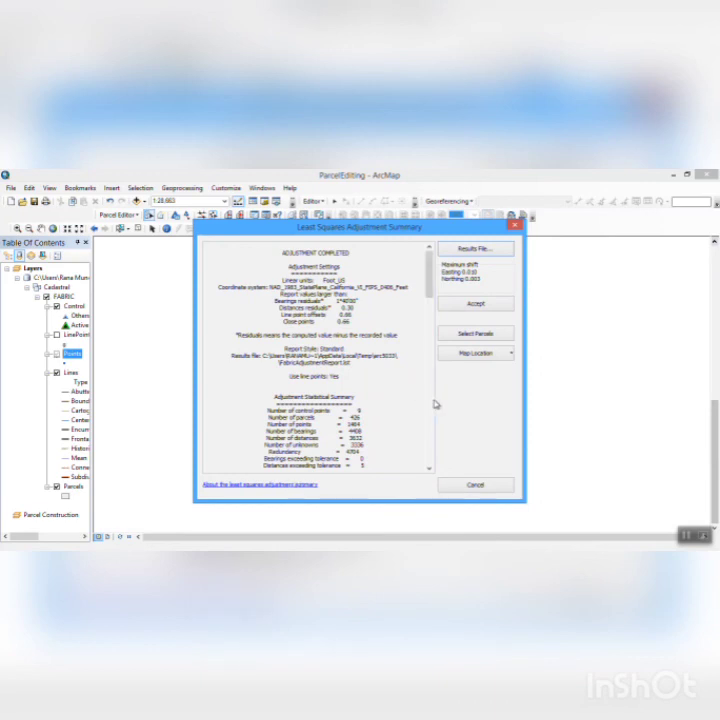
left_click(475, 305)
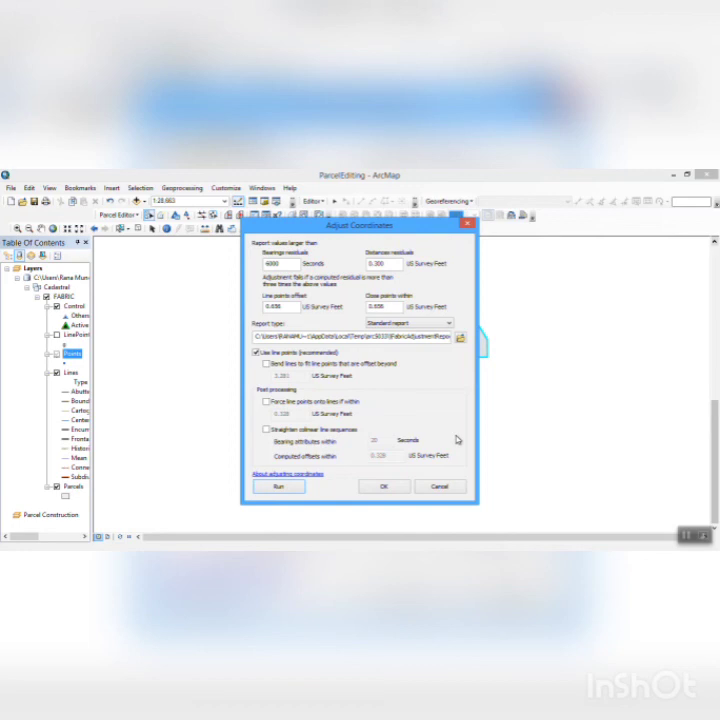
- Rerun the least squares adjustment with the same tolerances, accept it, and apply the adjusted coordinates to the fabric
left_click(280, 487)
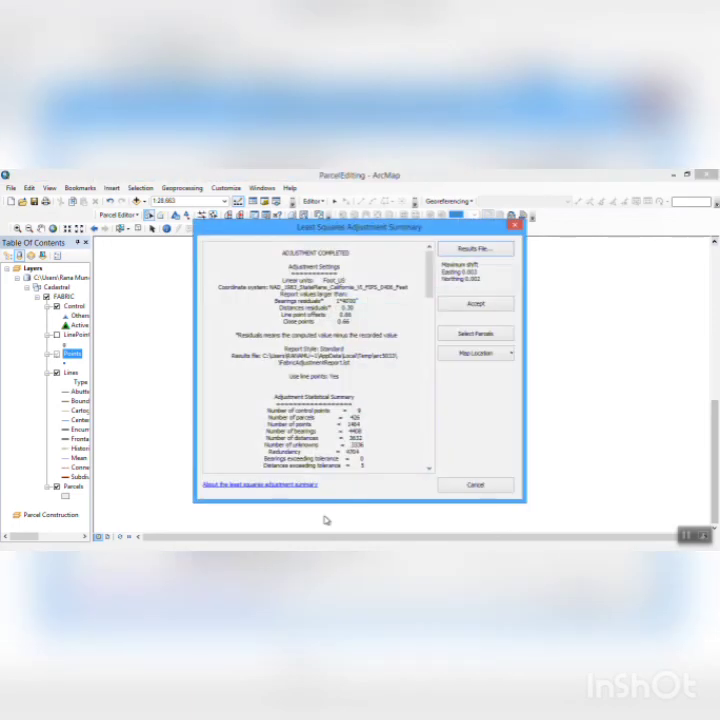
left_click(495, 303)
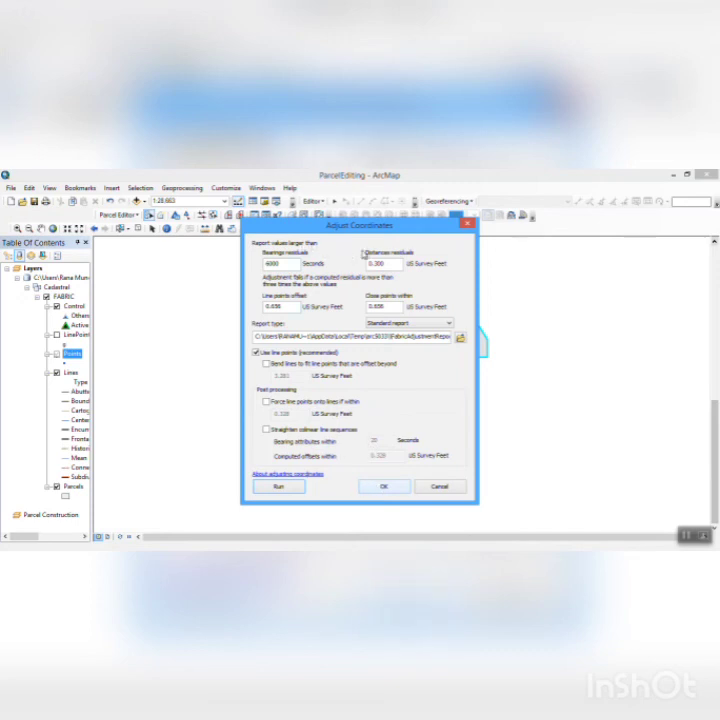
left_click(383, 486)
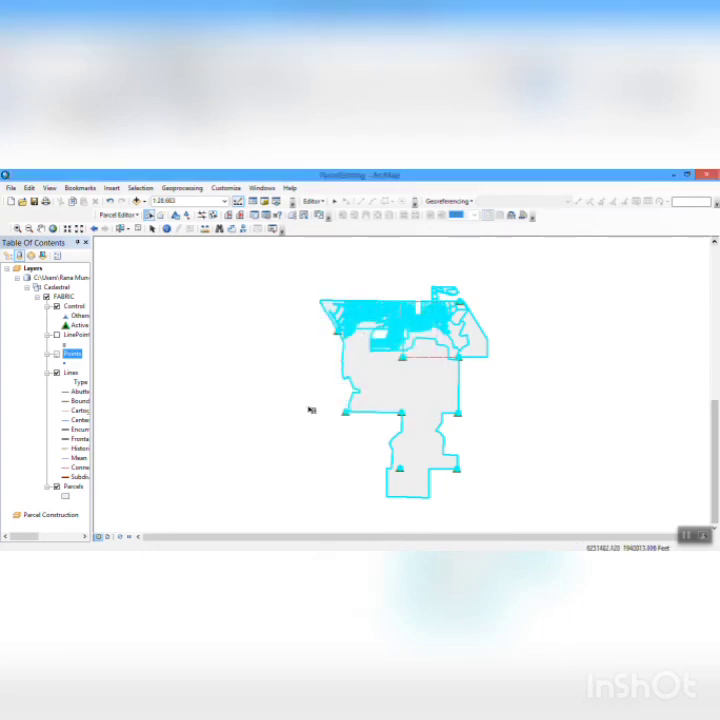
- Save the parcel edits and open the Save As dialog for the map document
left_click(135, 215)
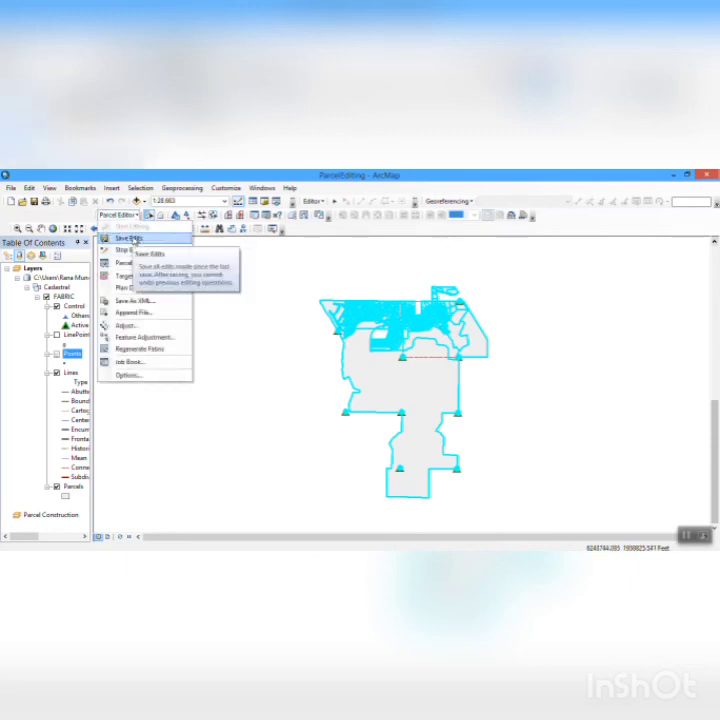
left_click(136, 238)
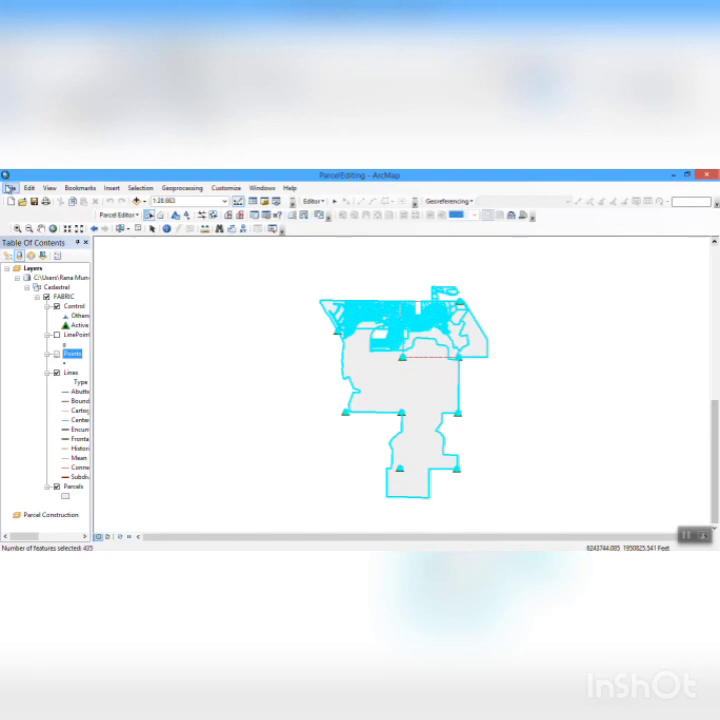
left_click(10, 187)
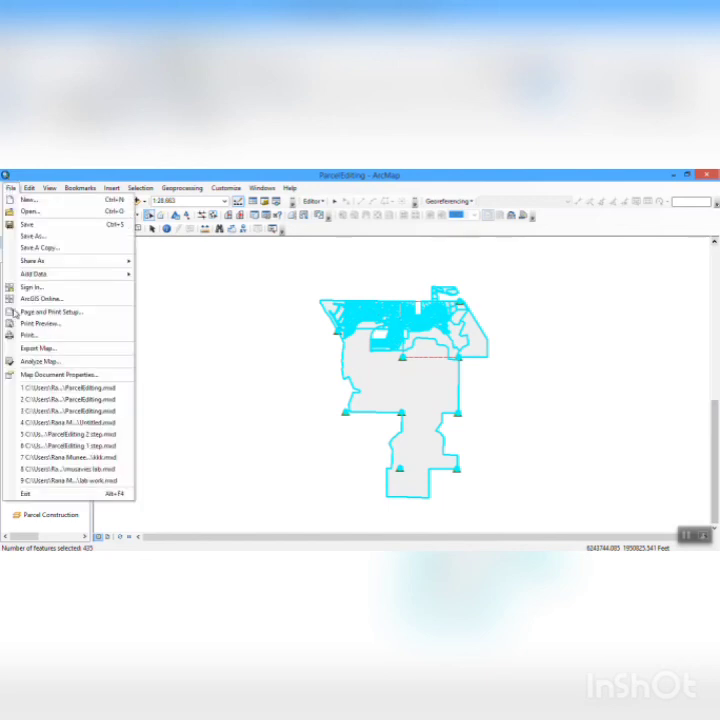
left_click(60, 239)
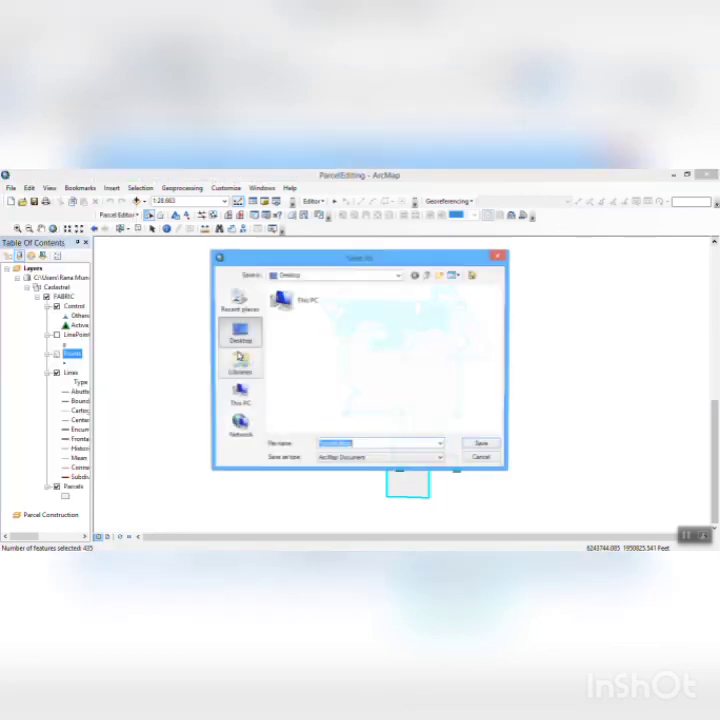